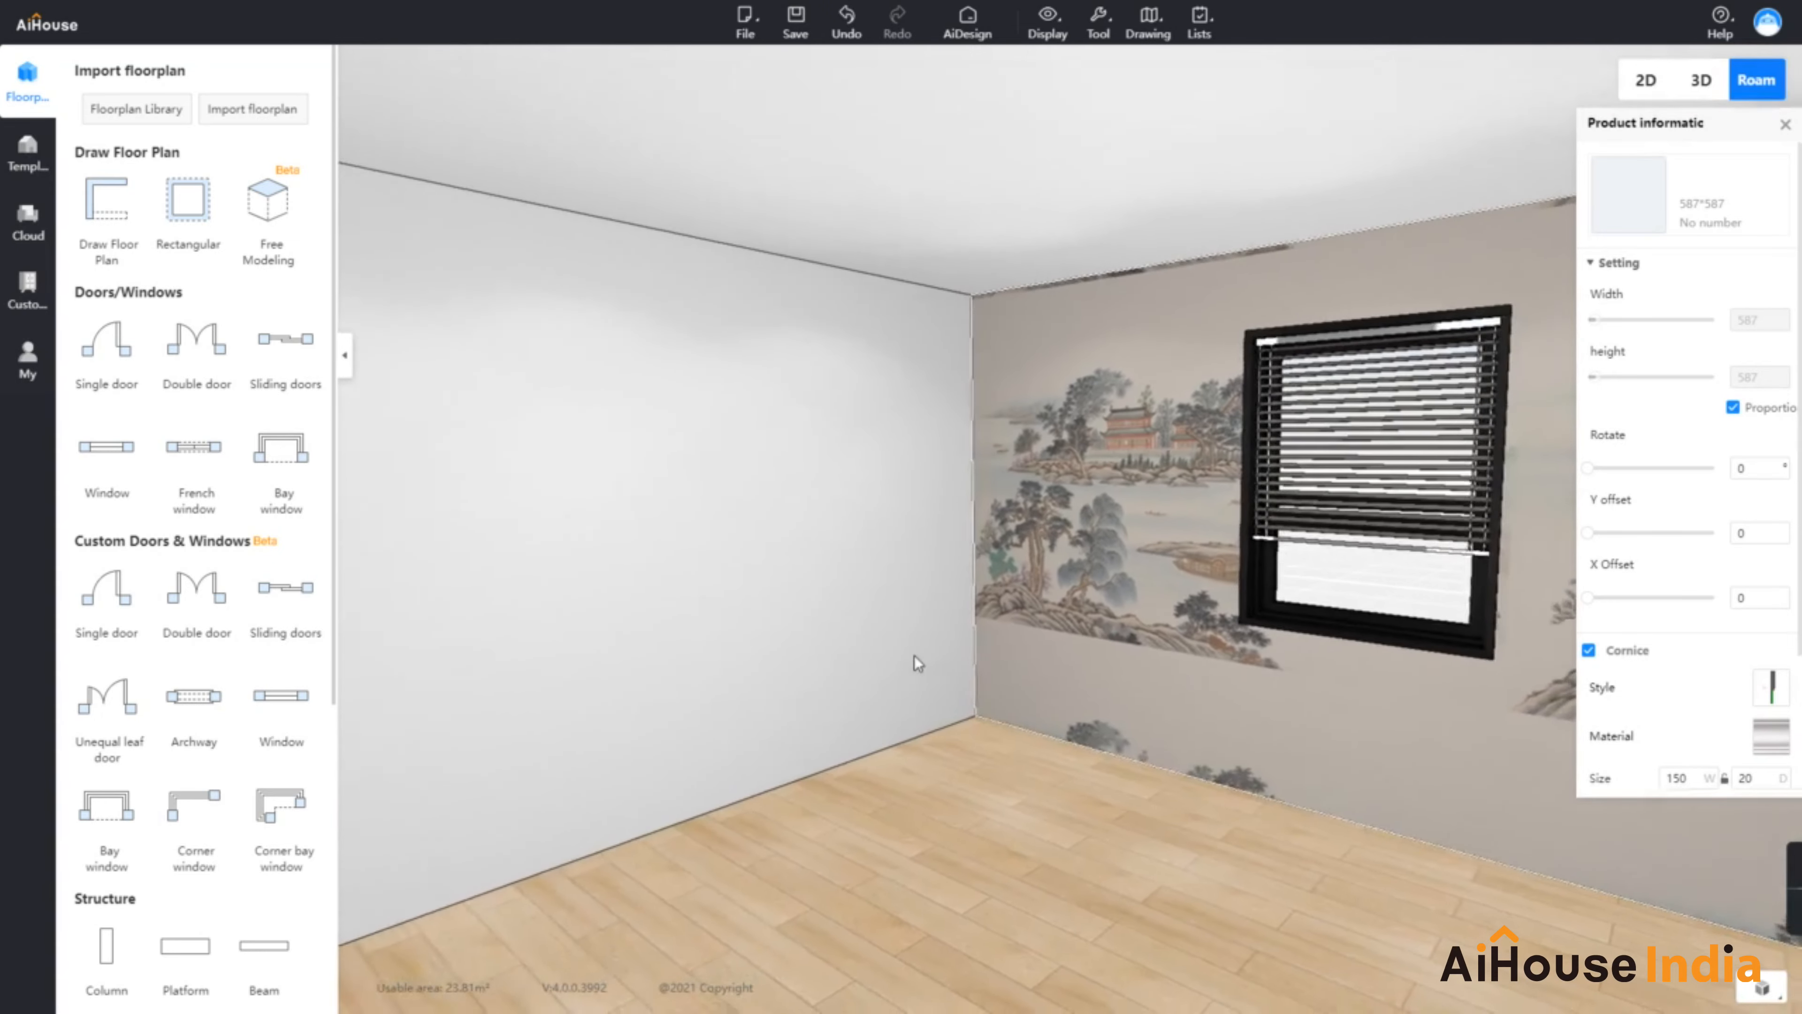
# Restore the saved Perspective0 snapshot so the room view faces the blank wall
pyautogui.moveTo(1126, 846); pyautogui.dragTo(1173, 773, button='right')
pyautogui.click(1173, 773)
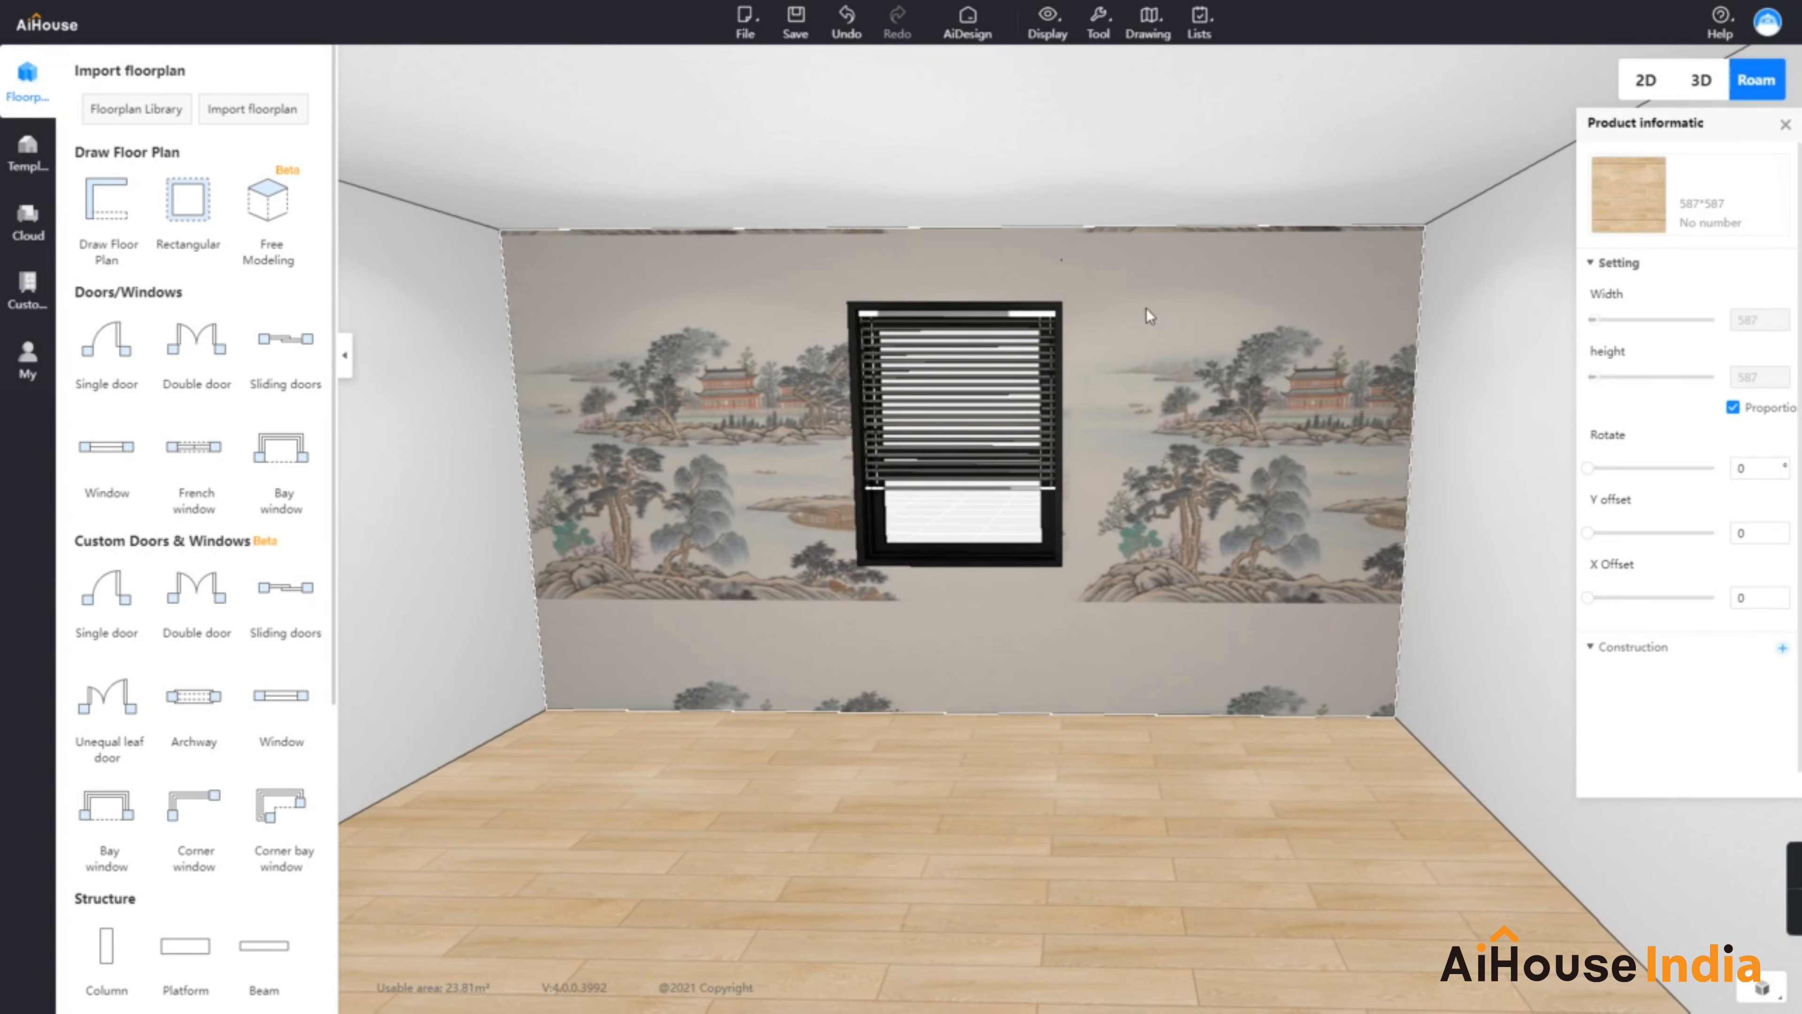
pyautogui.click(1786, 125)
pyautogui.click(1771, 458)
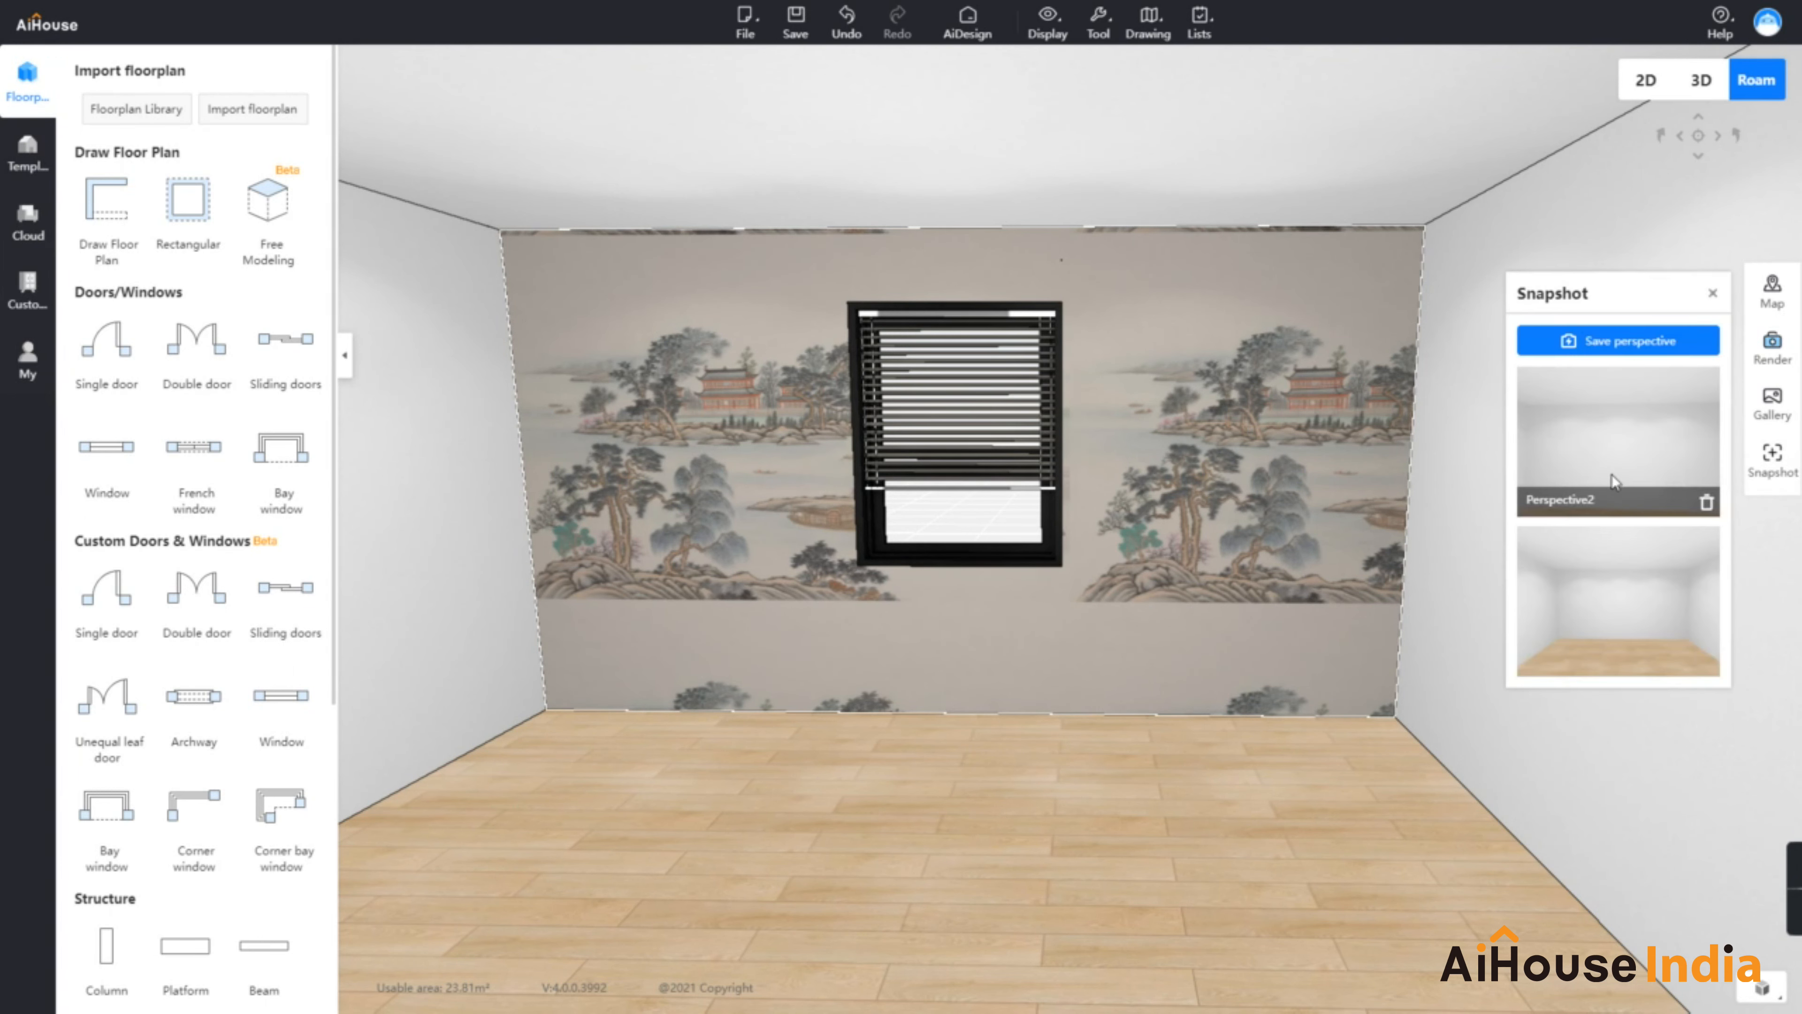
pyautogui.click(1616, 603)
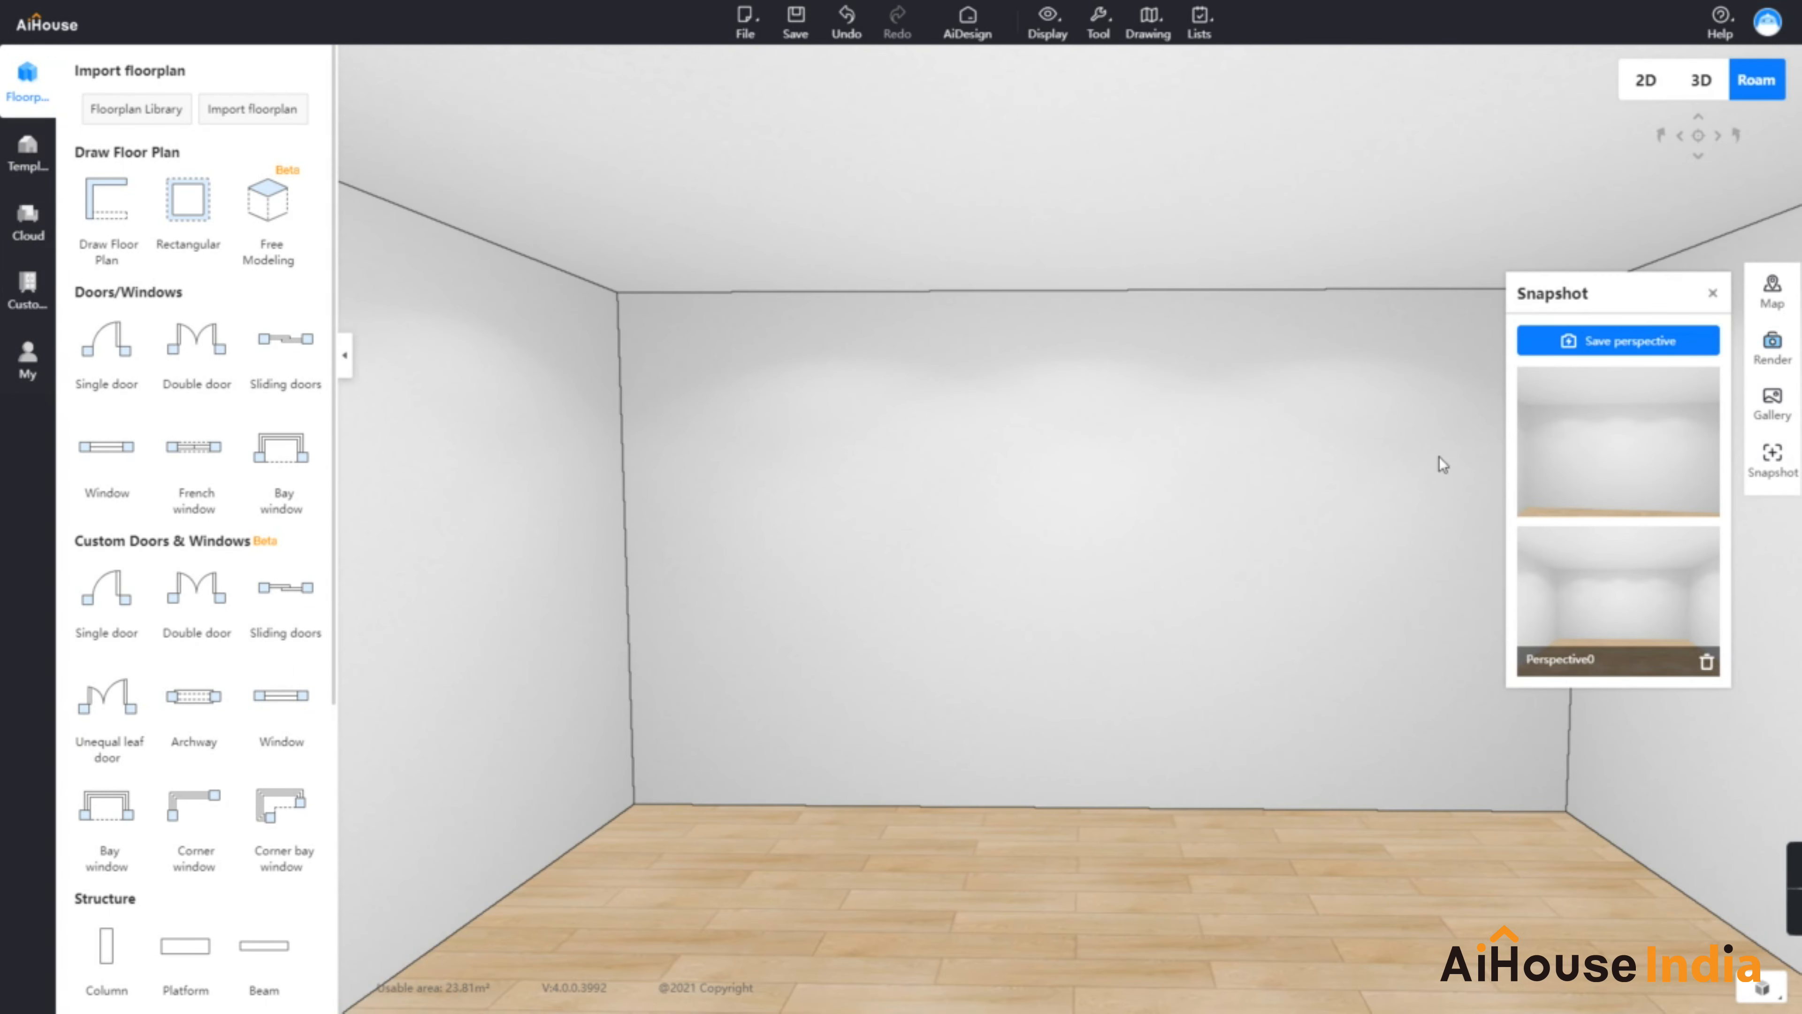
pyautogui.click(1710, 295)
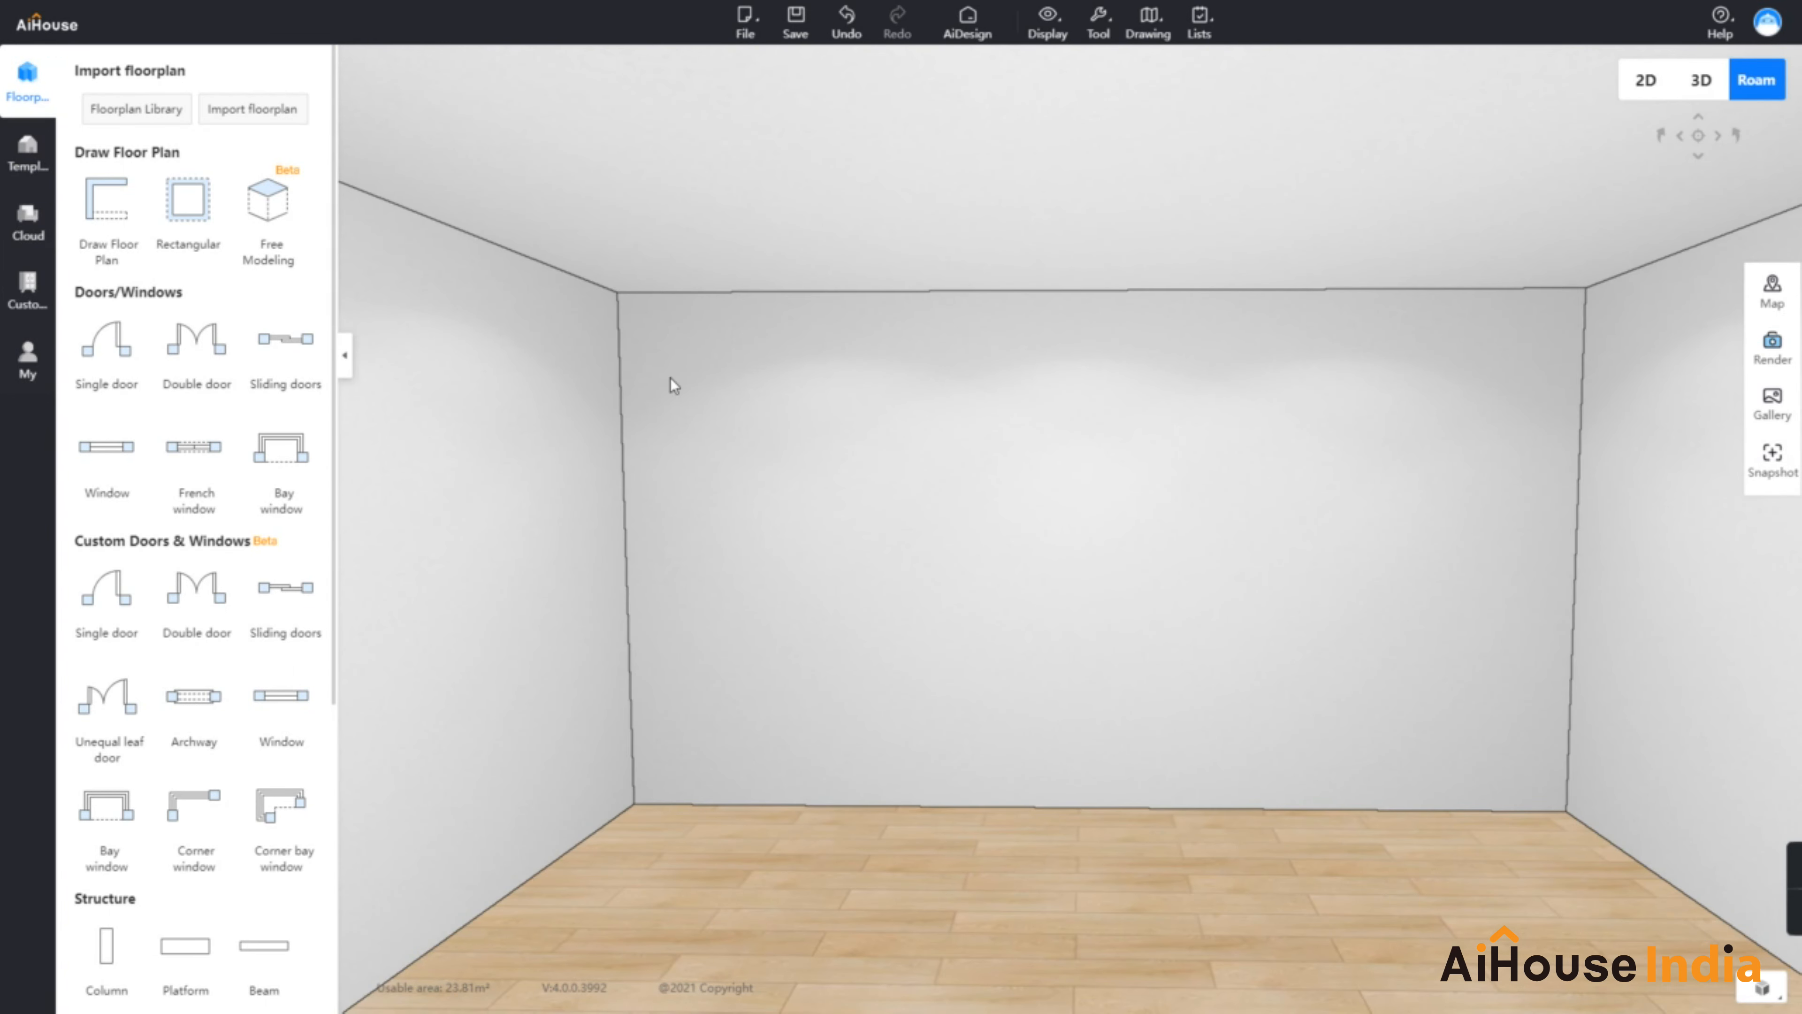
# Place a Universal cabinet - Horizontal from the System Cabinet design library against the blank back wall
pyautogui.click(39, 294)
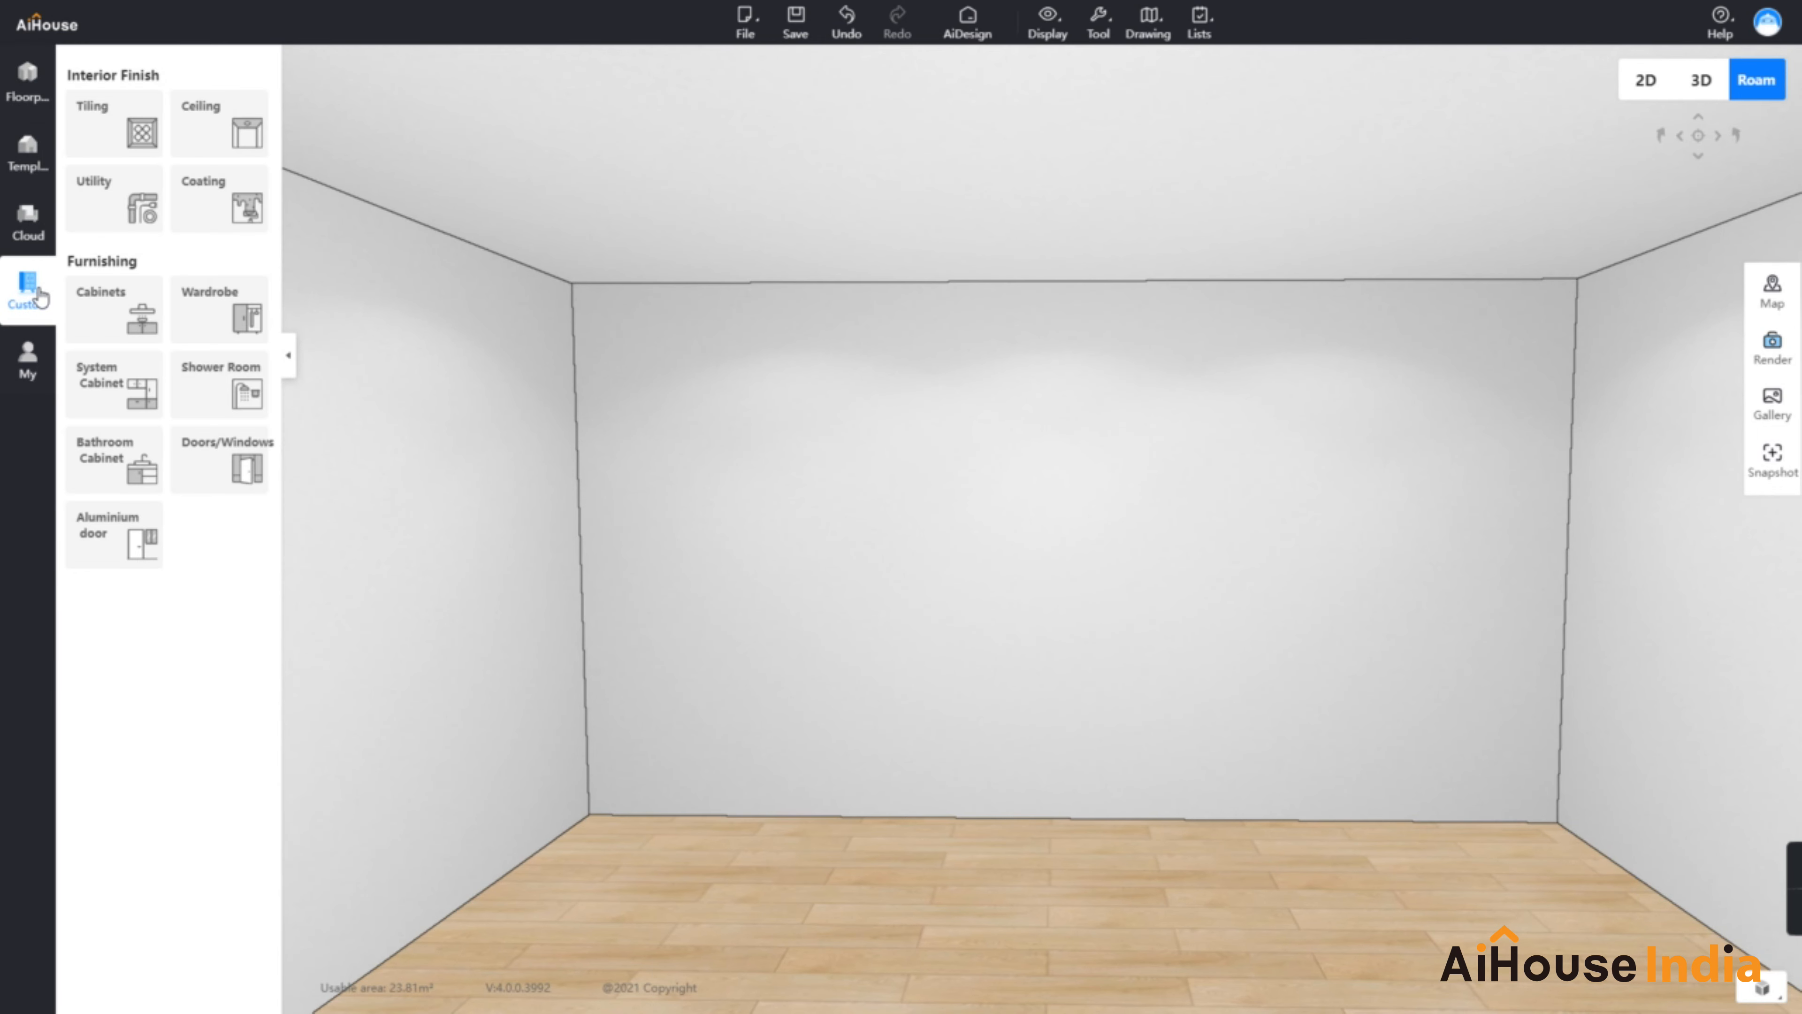
pyautogui.click(96, 408)
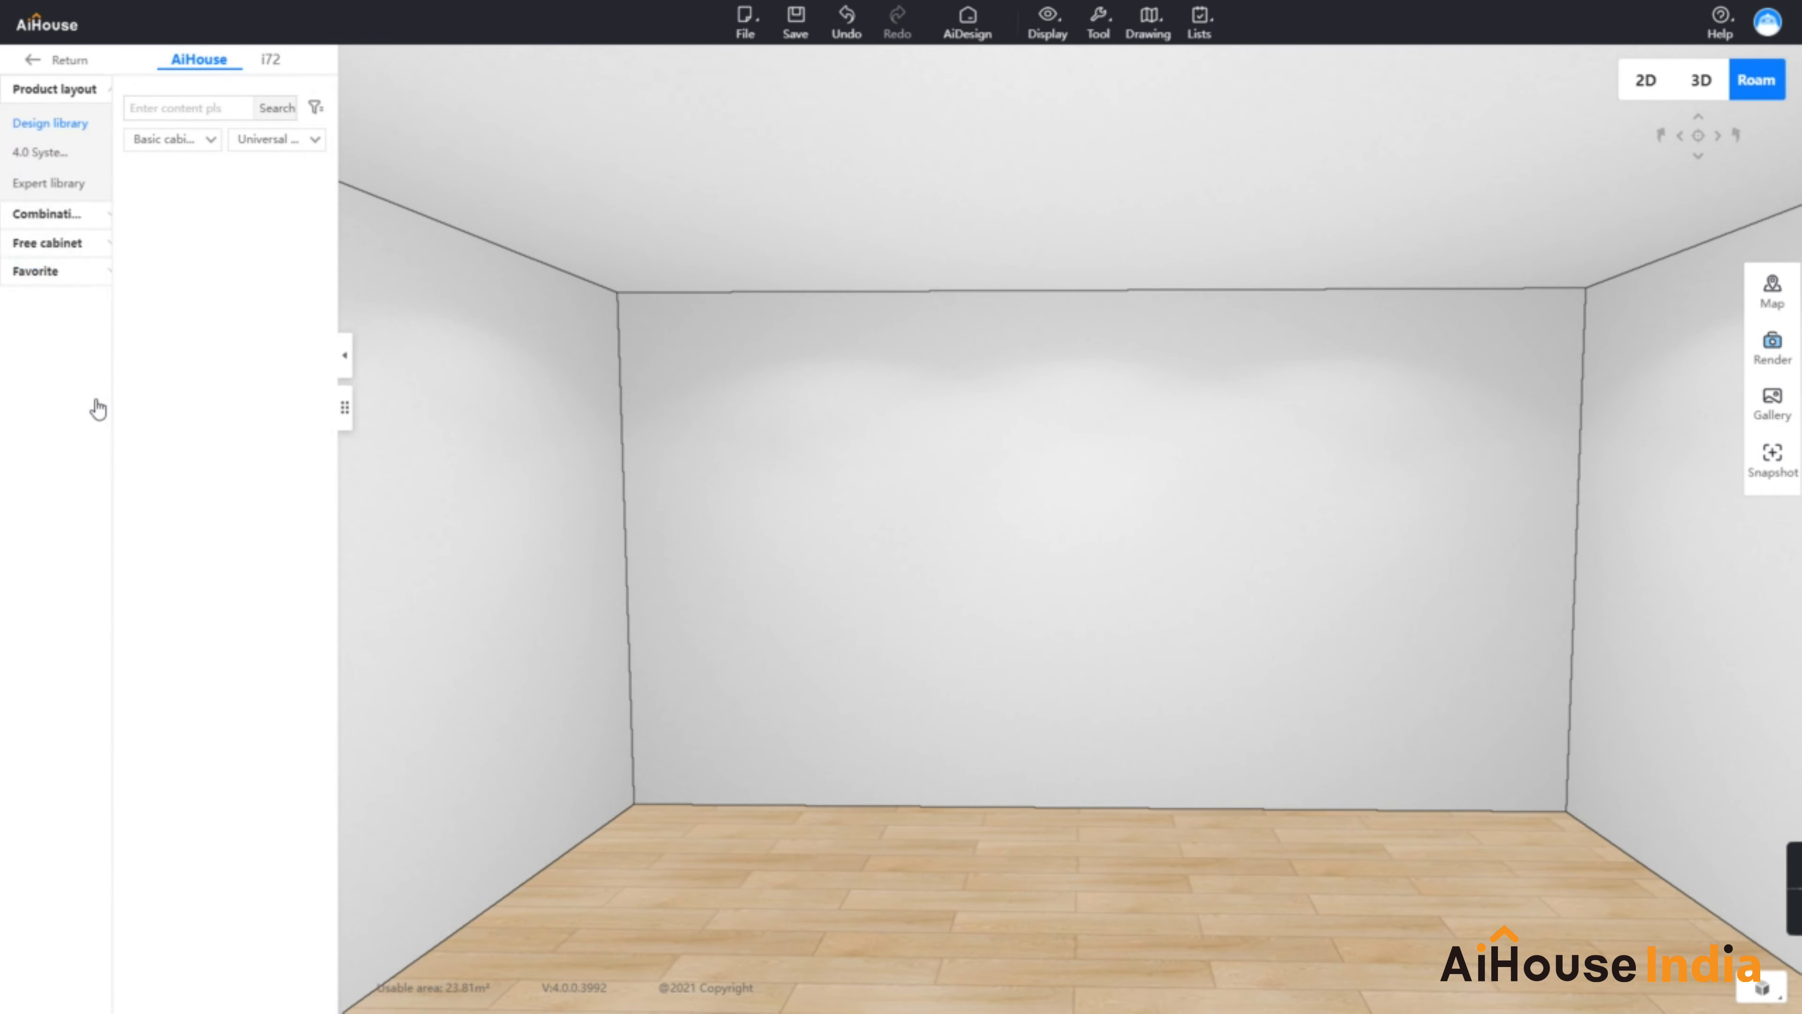
pyautogui.click(213, 632)
pyautogui.click(1133, 655)
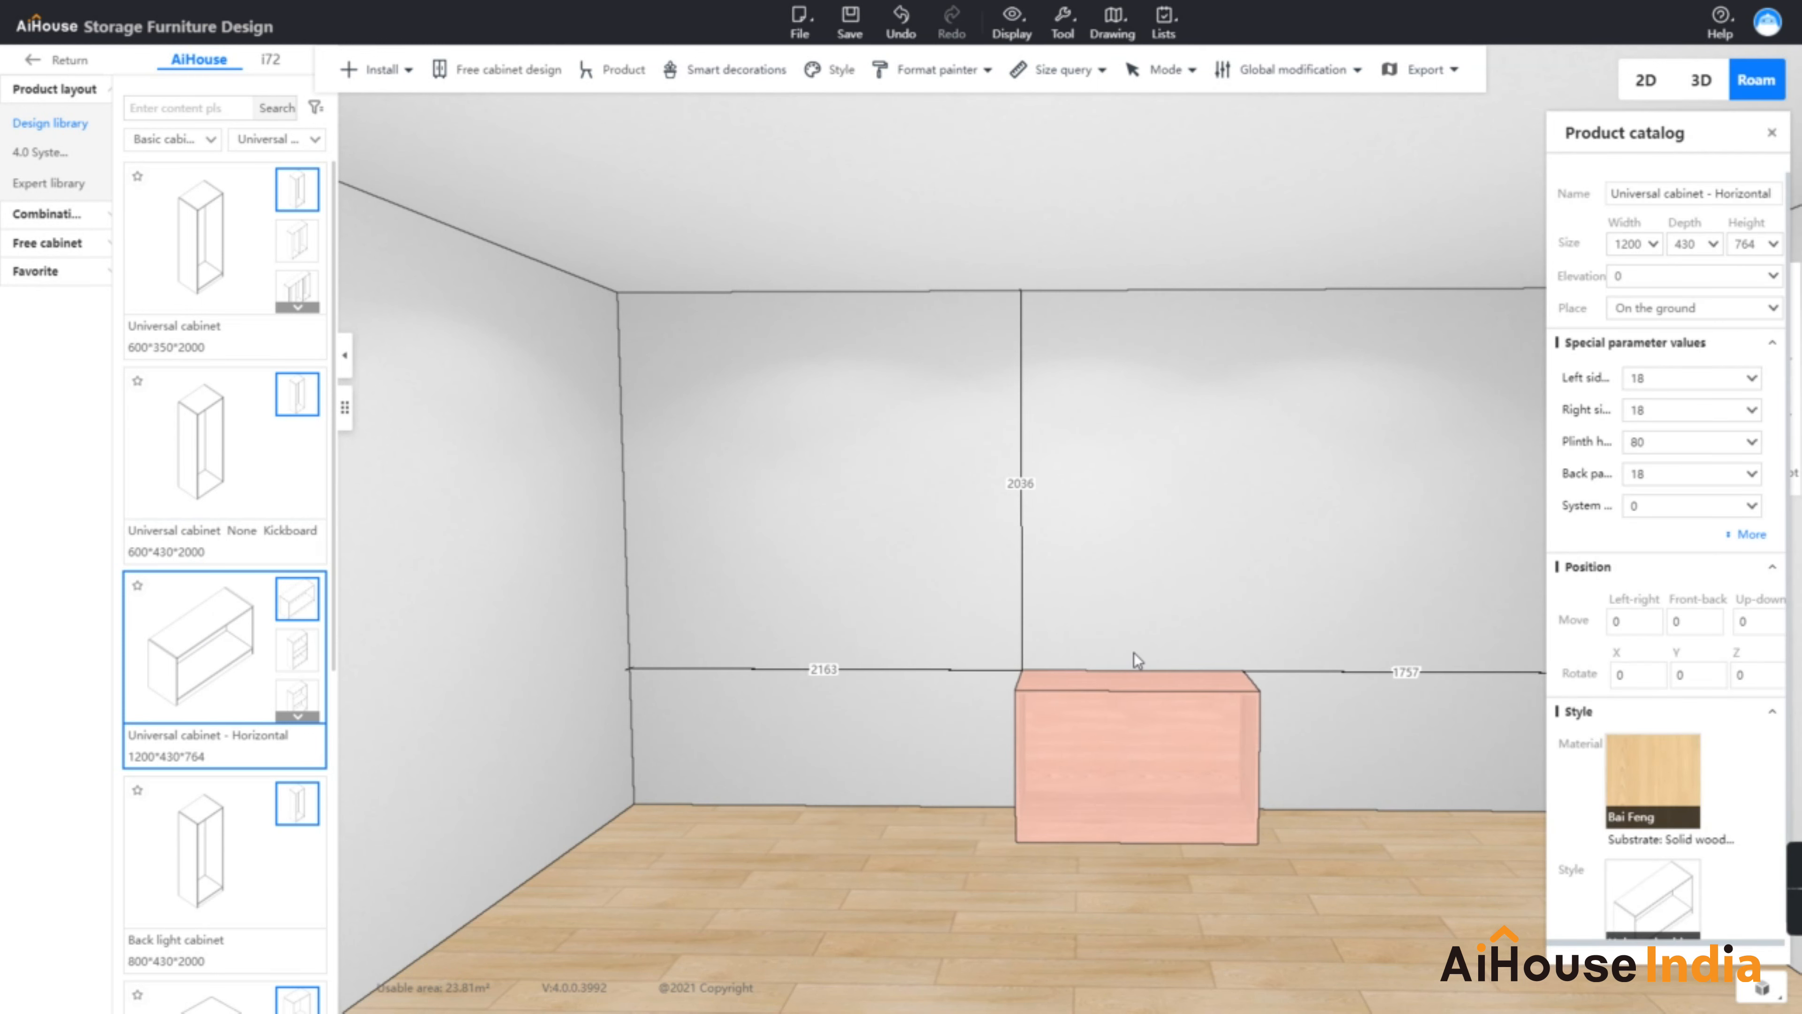
# Set the cabinet's distance from the left wall to 2100 mm
pyautogui.moveTo(837, 673); pyautogui.dragTo(768, 673)
pyautogui.write('2100')
pyautogui.press('Return')
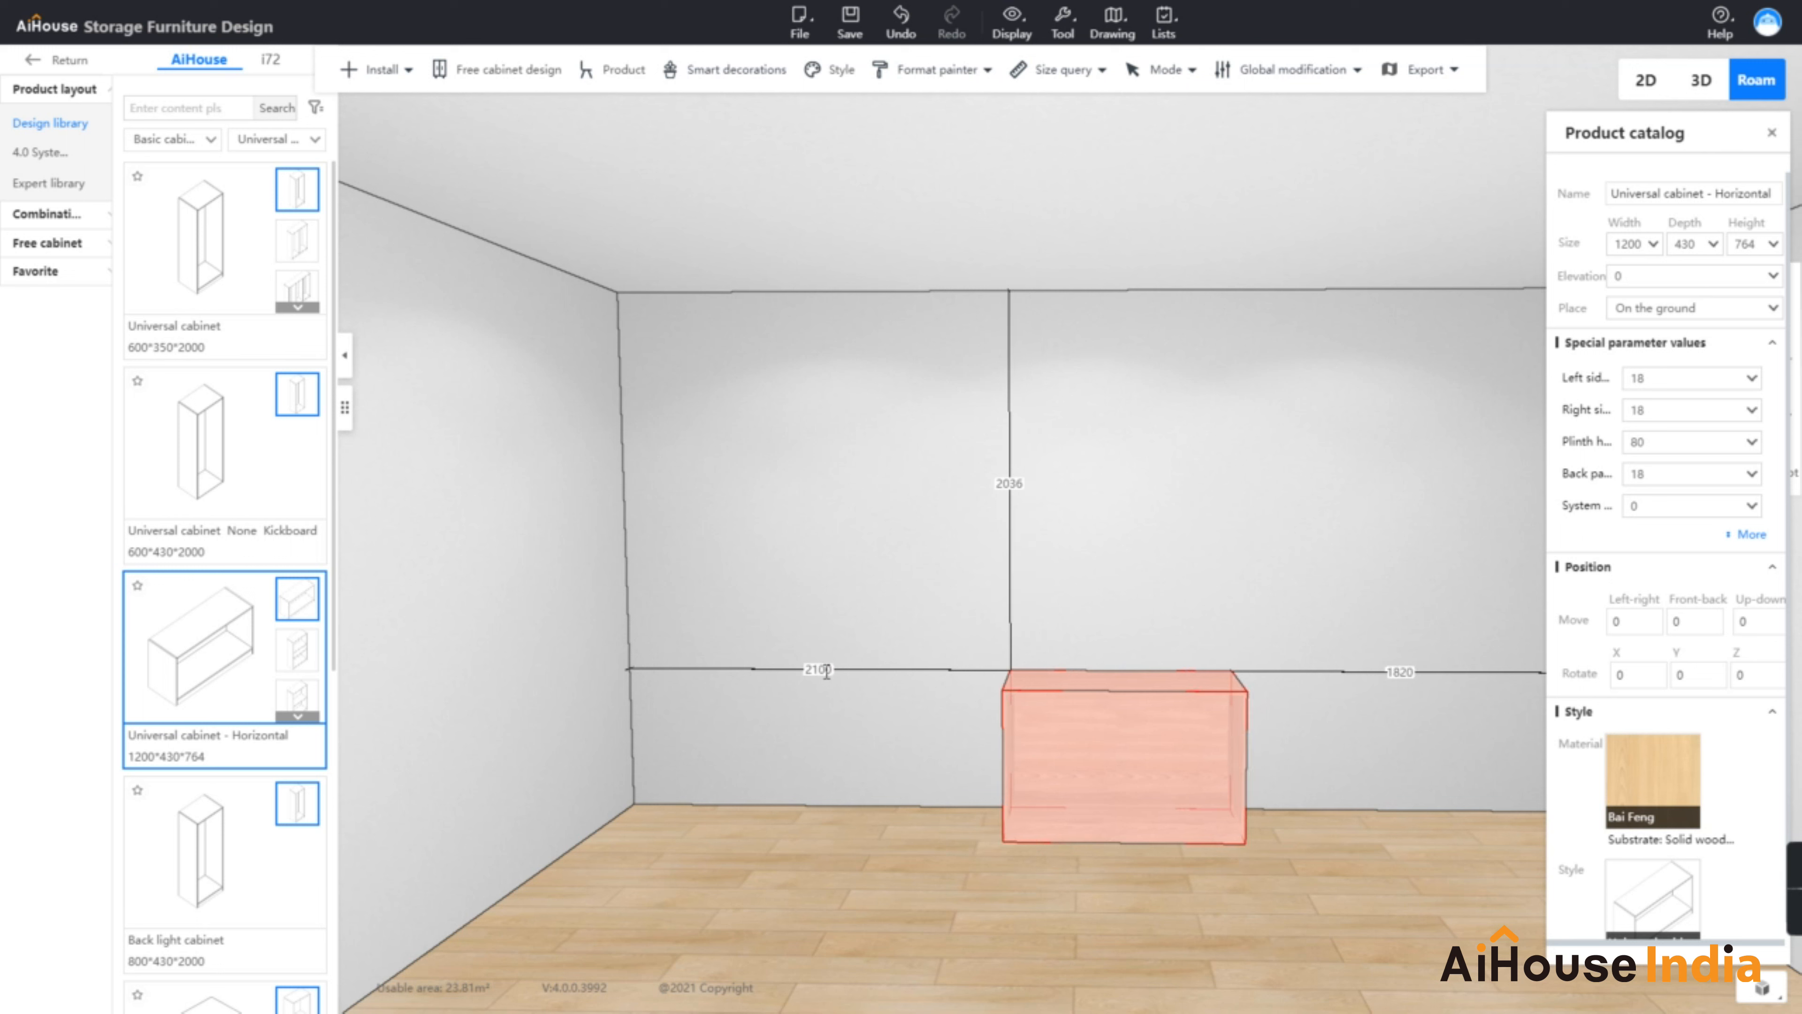
# Resize the horizontal cabinet to 1800 mm width, 450 mm depth and 900 mm height
pyautogui.doubleClick(1632, 245)
pyautogui.write('1800')
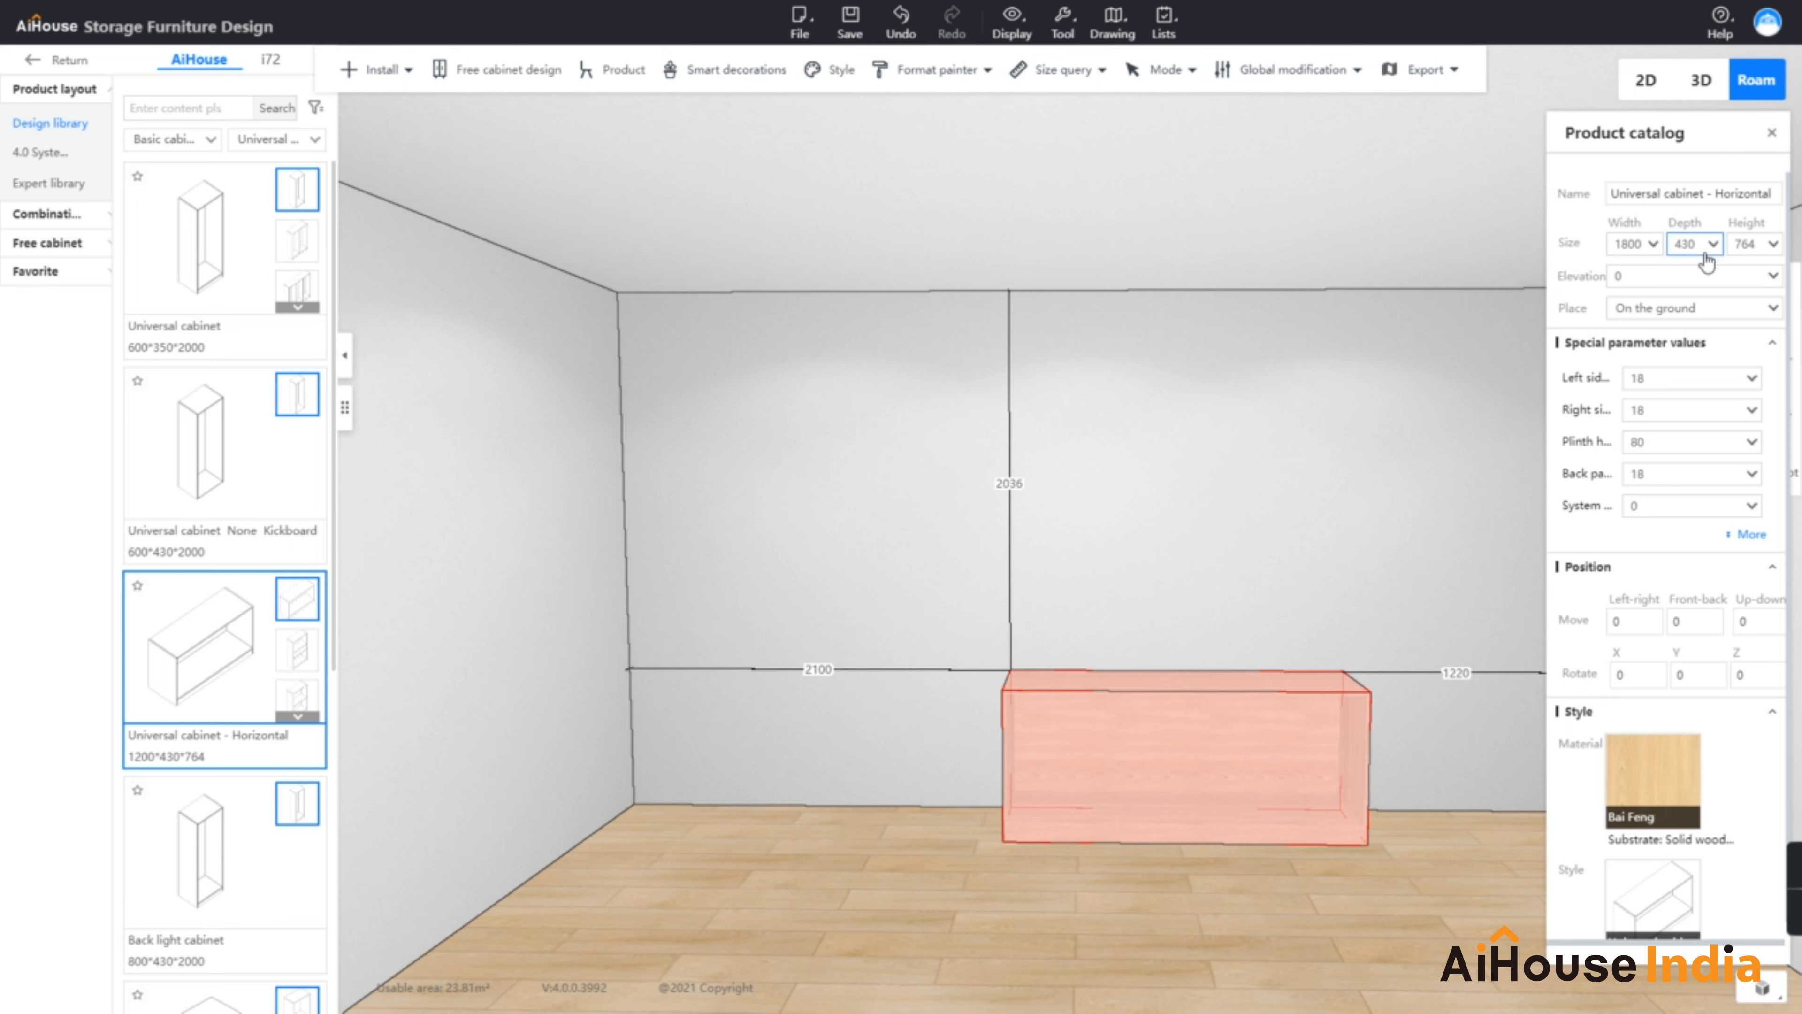
pyautogui.doubleClick(1671, 245)
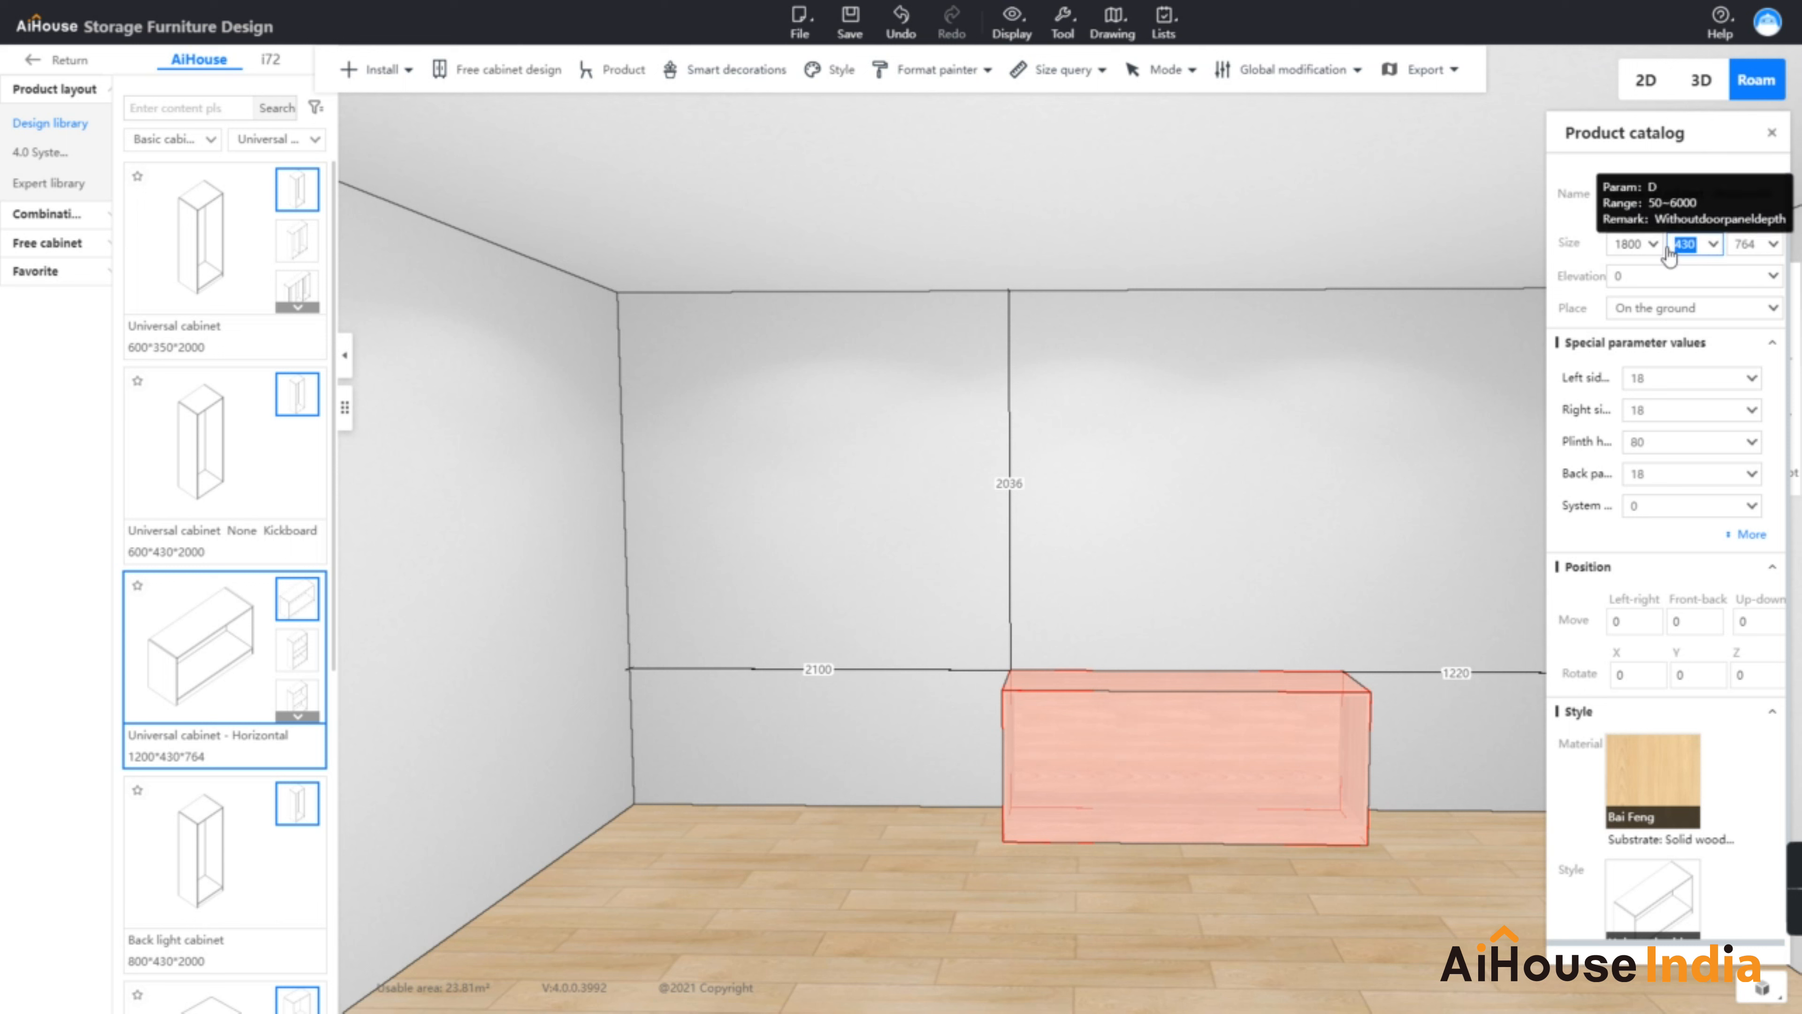
pyautogui.write('450')
pyautogui.press('Return')
pyautogui.doubleClick(1746, 245)
pyautogui.write('900')
pyautogui.press('Return')
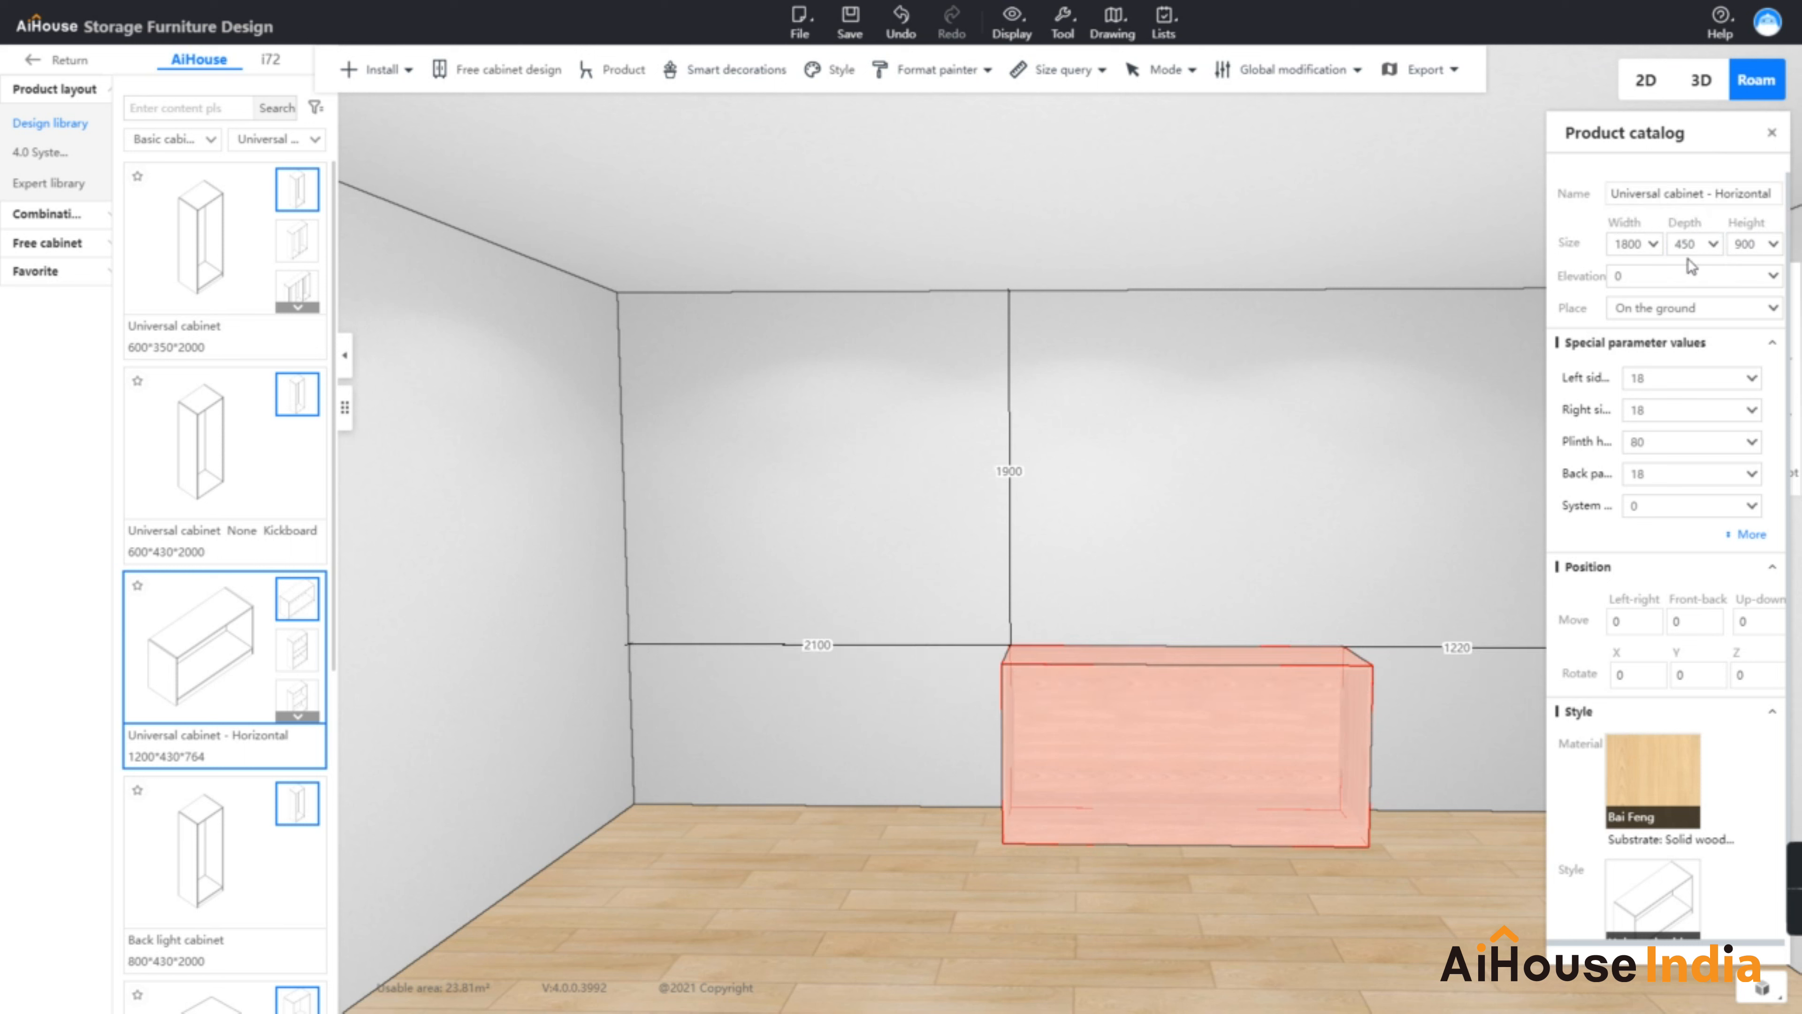
# Raise the horizontal cabinet to an elevation of 1200 mm and deselect it
pyautogui.doubleClick(1631, 277)
pyautogui.write('1200')
pyautogui.press('Return')
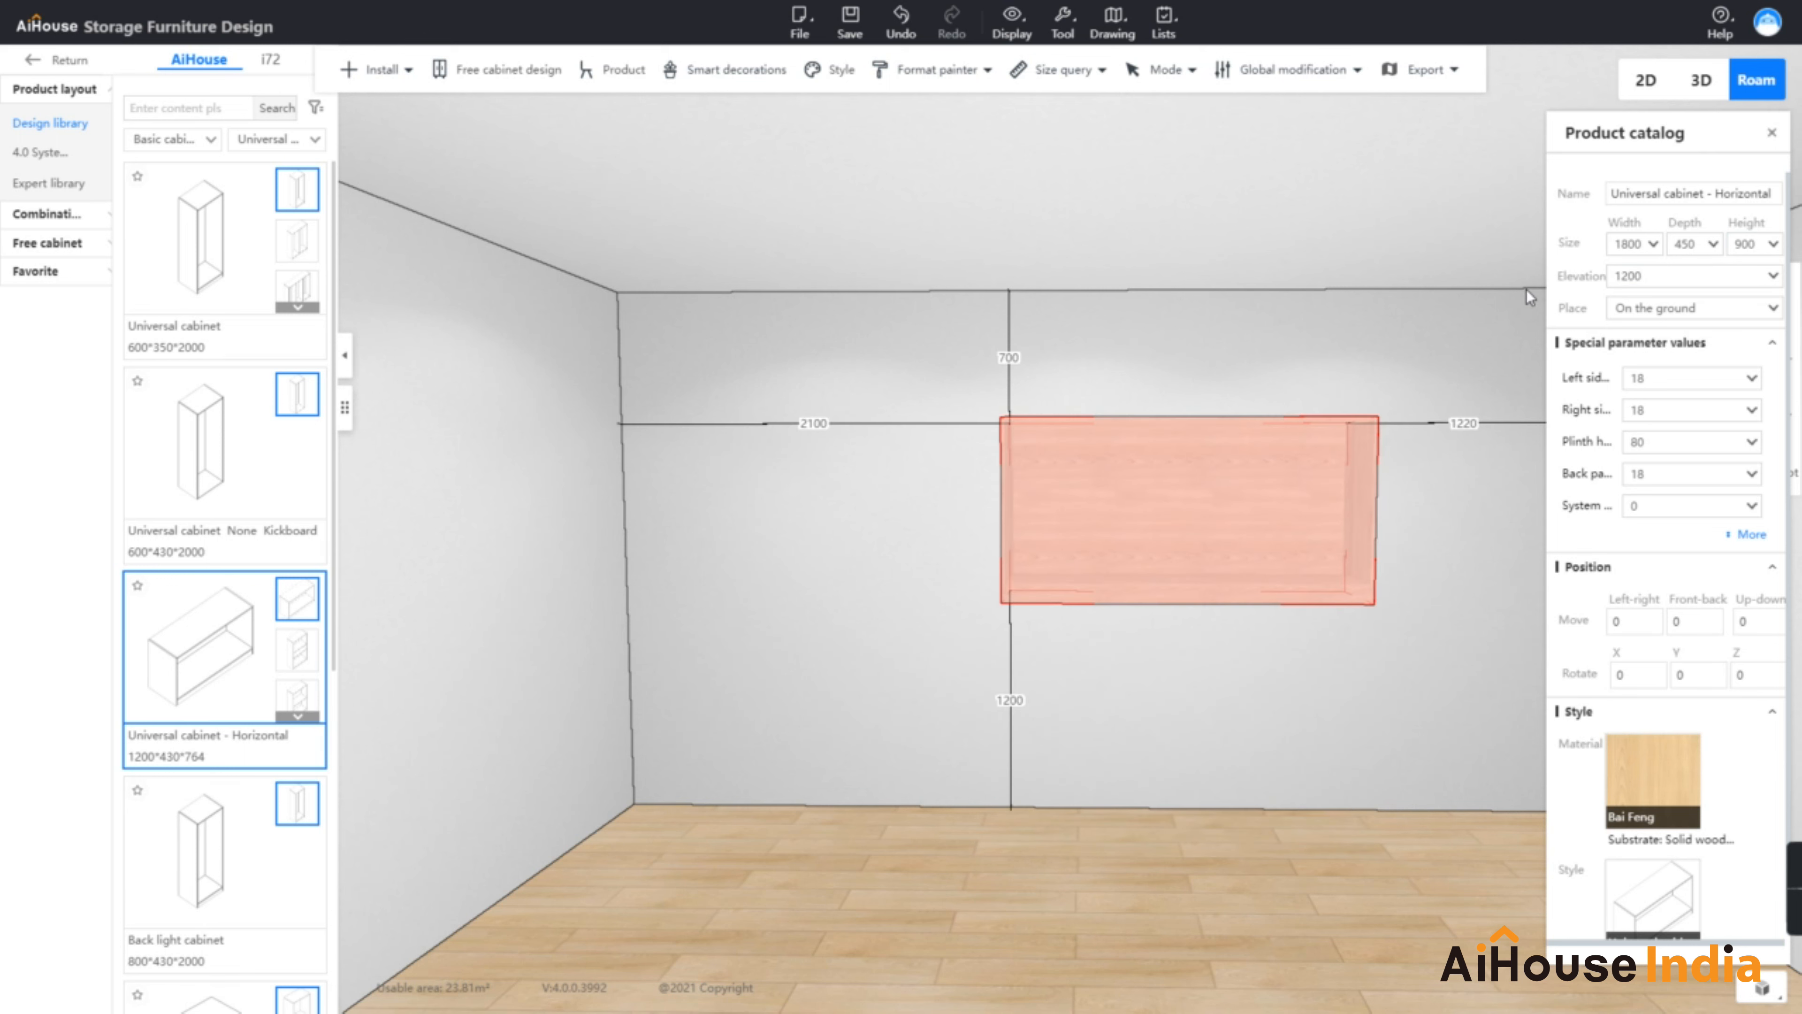
pyautogui.click(1283, 678)
pyautogui.moveTo(1286, 669); pyautogui.dragTo(1201, 612)
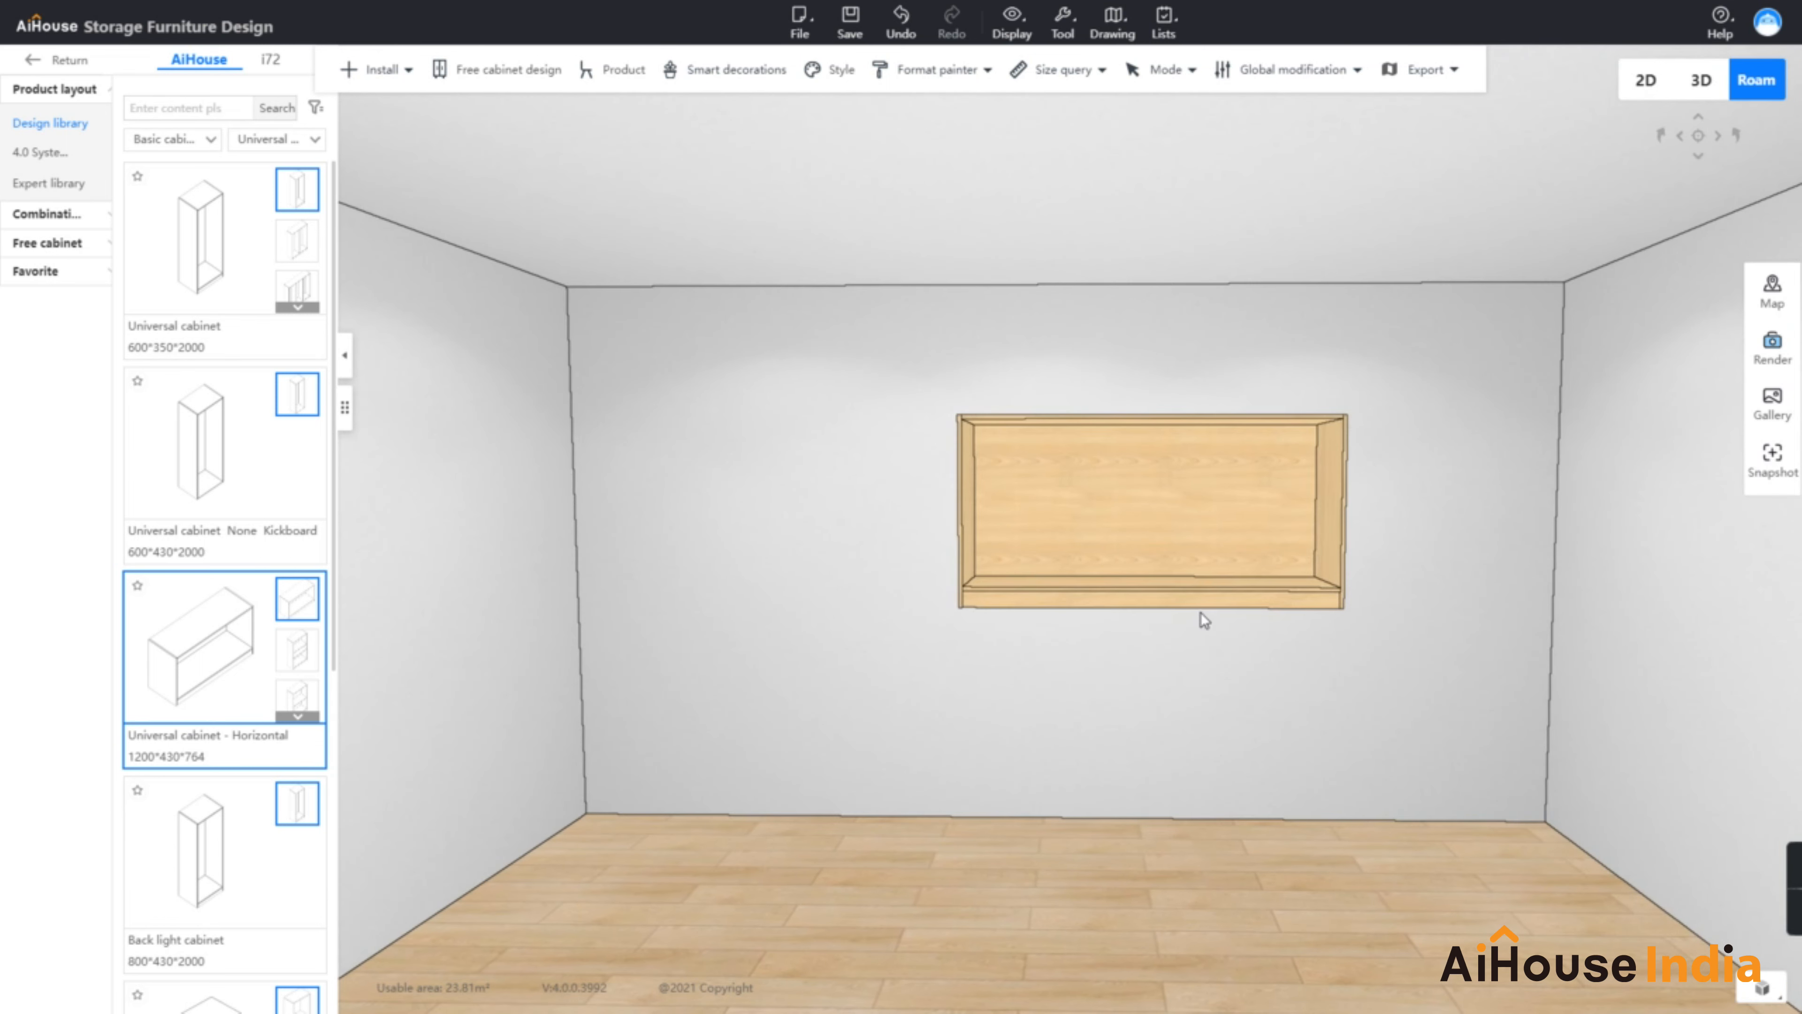
# Move the wall cabinet so that it sits 2000 mm from the left wall
pyautogui.click(1199, 607)
pyautogui.click(786, 423)
pyautogui.write('2000')
pyautogui.press('Return')
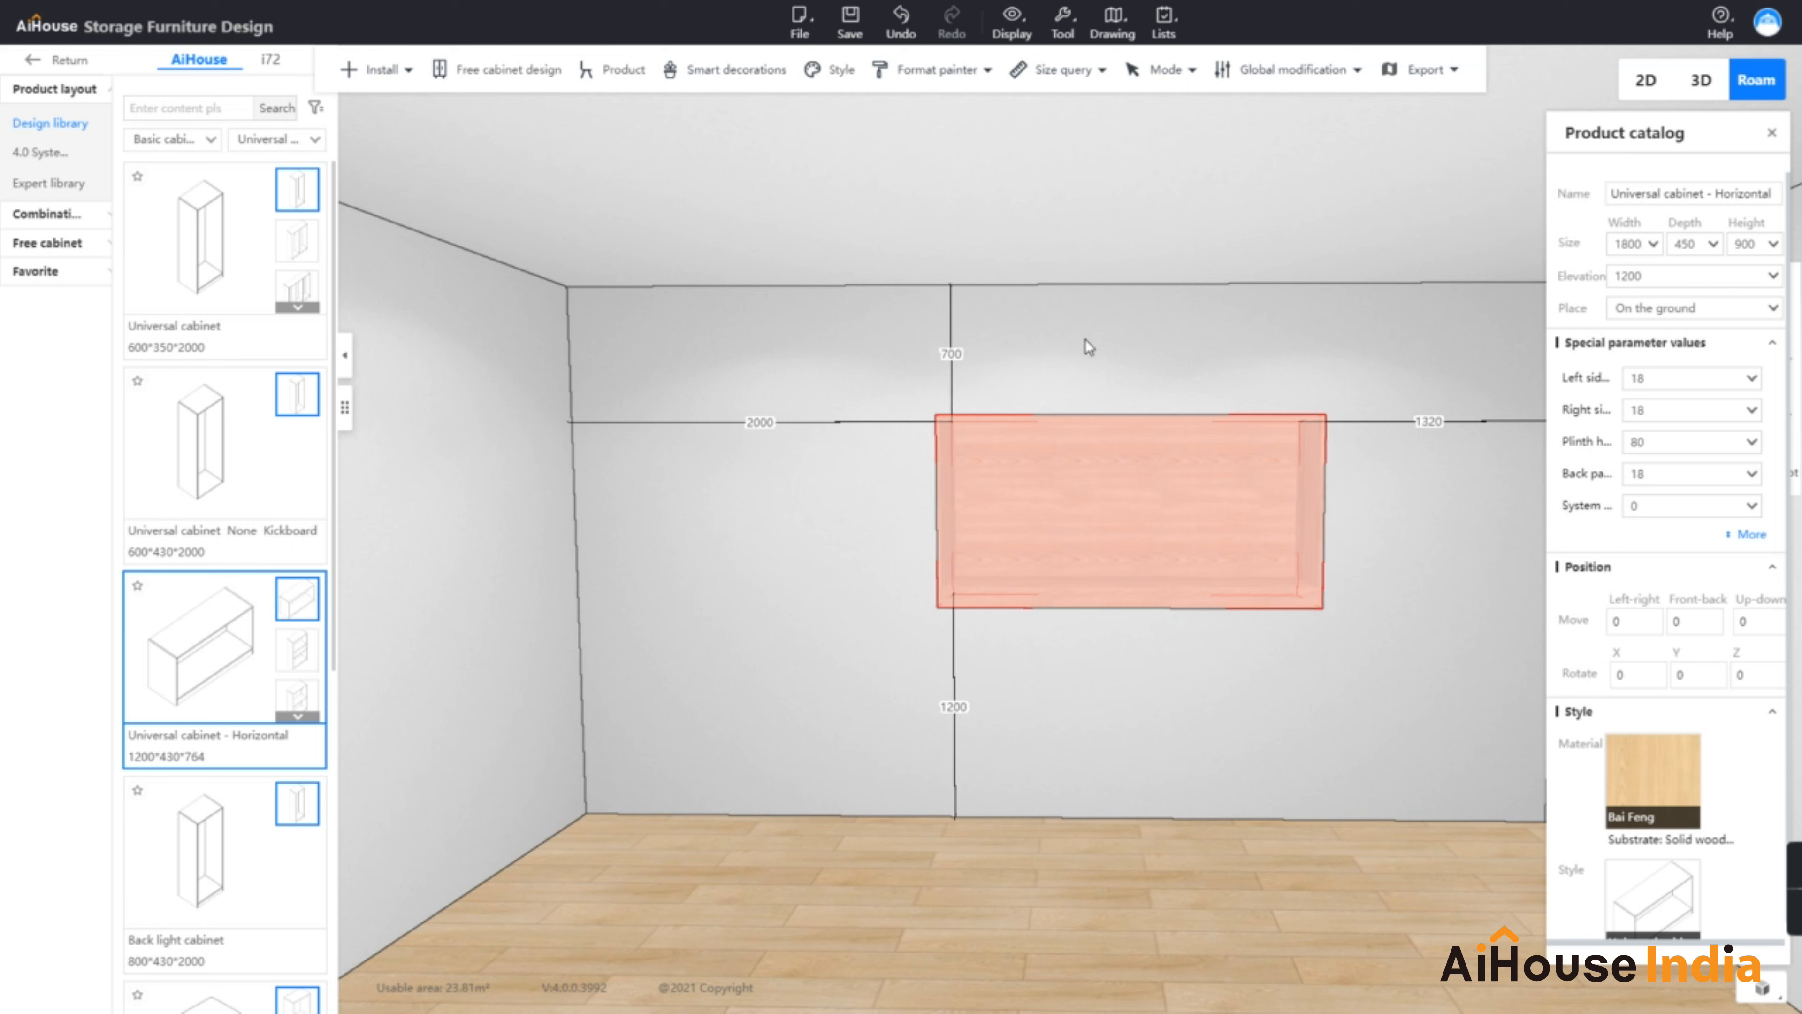
pyautogui.click(1131, 327)
# Remove the wall cabinet's plinth by setting its plinth height to 0
pyautogui.scroll(3, 1181, 396)
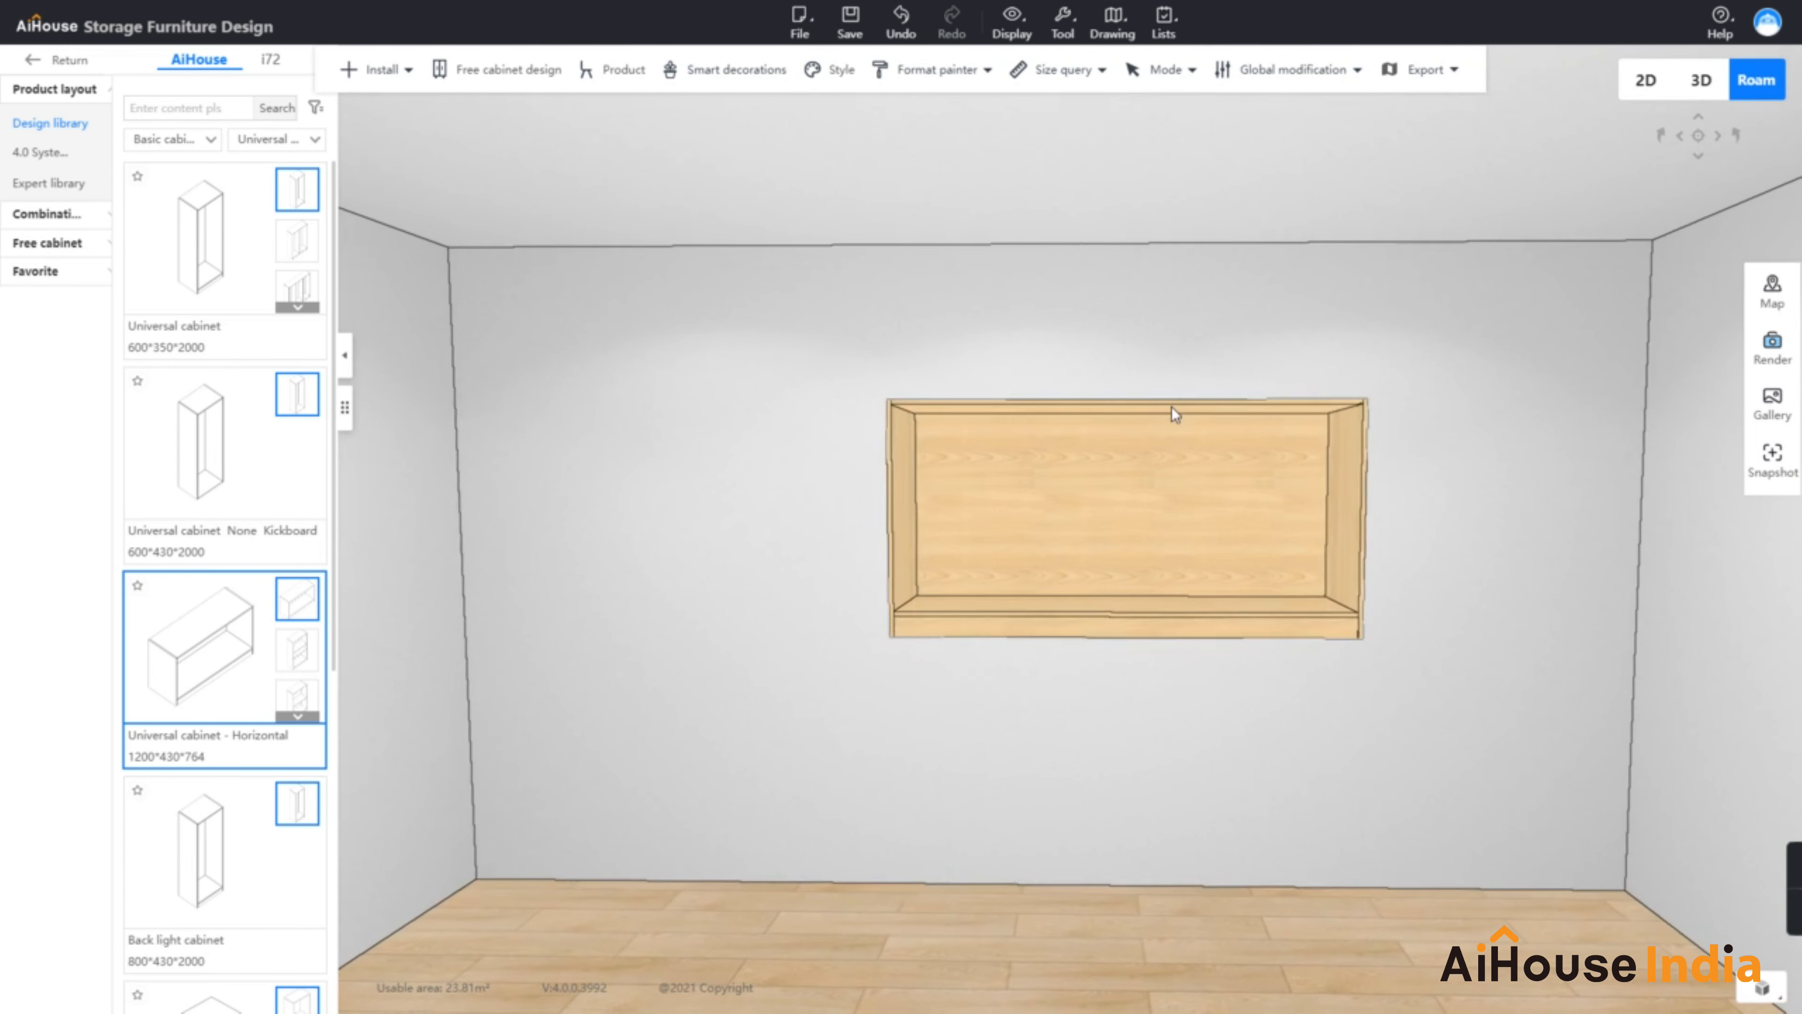
pyautogui.scroll(1, 1172, 407)
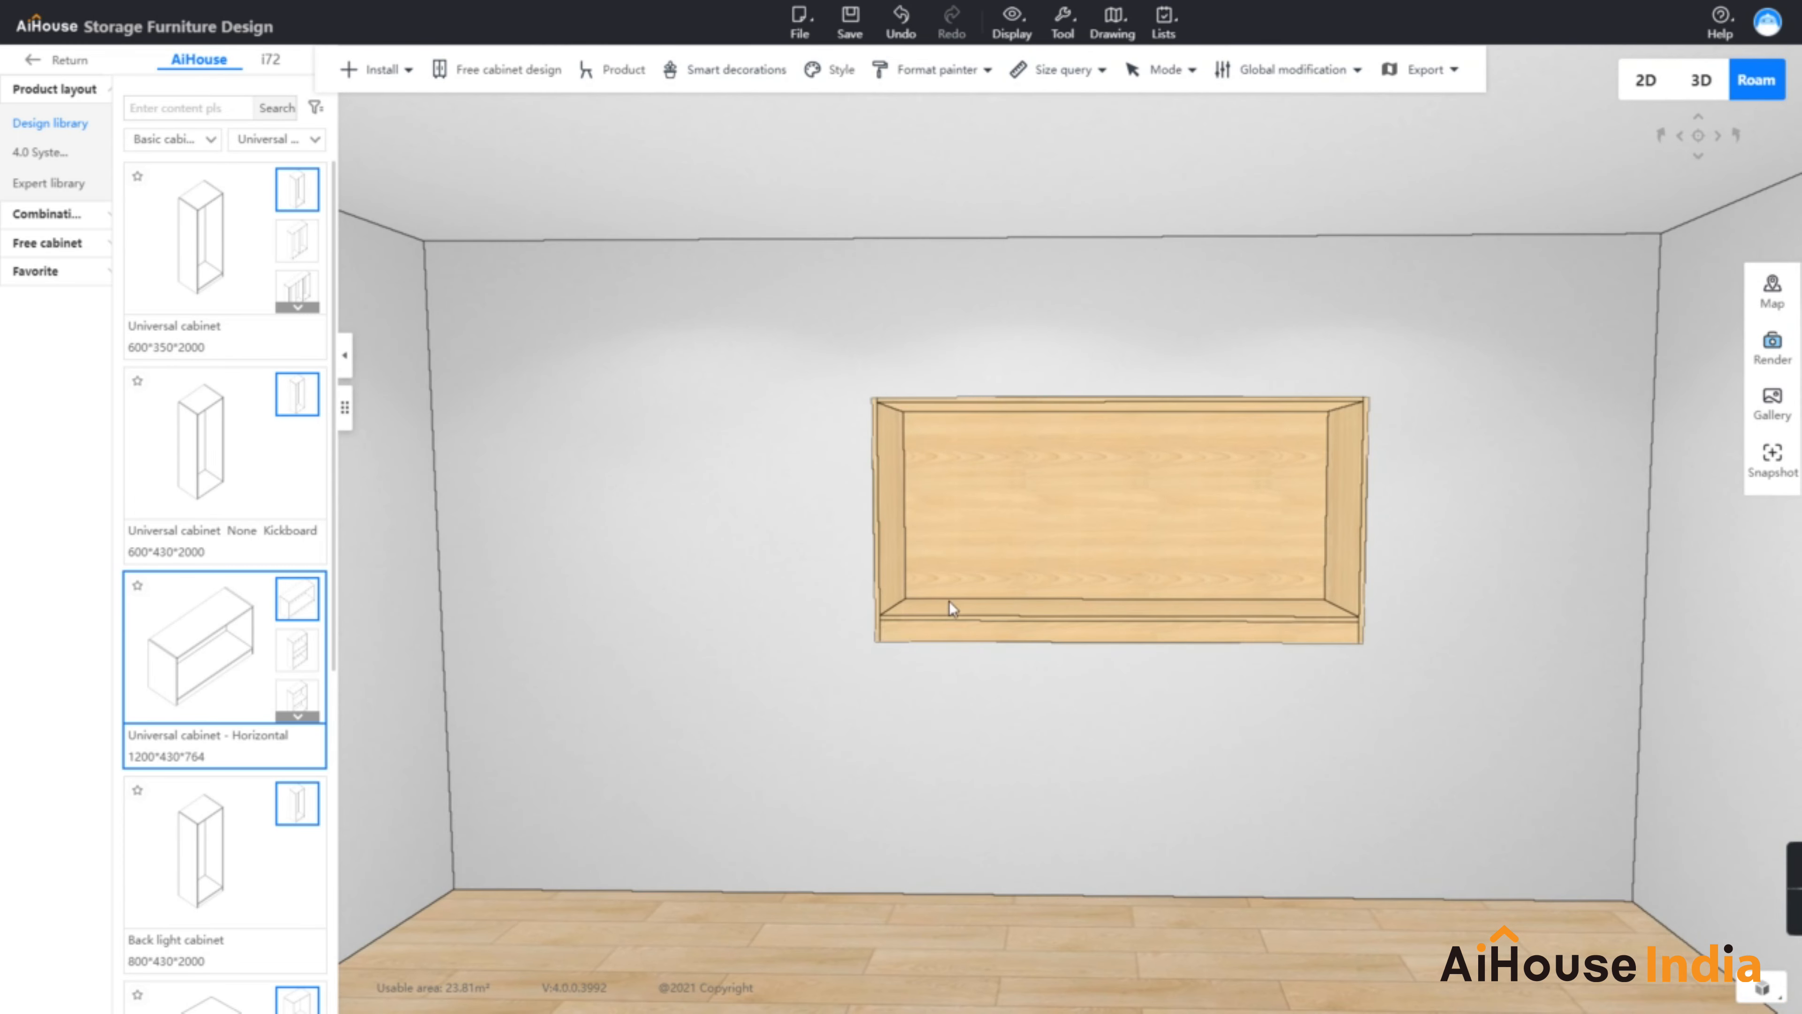
pyautogui.click(1335, 640)
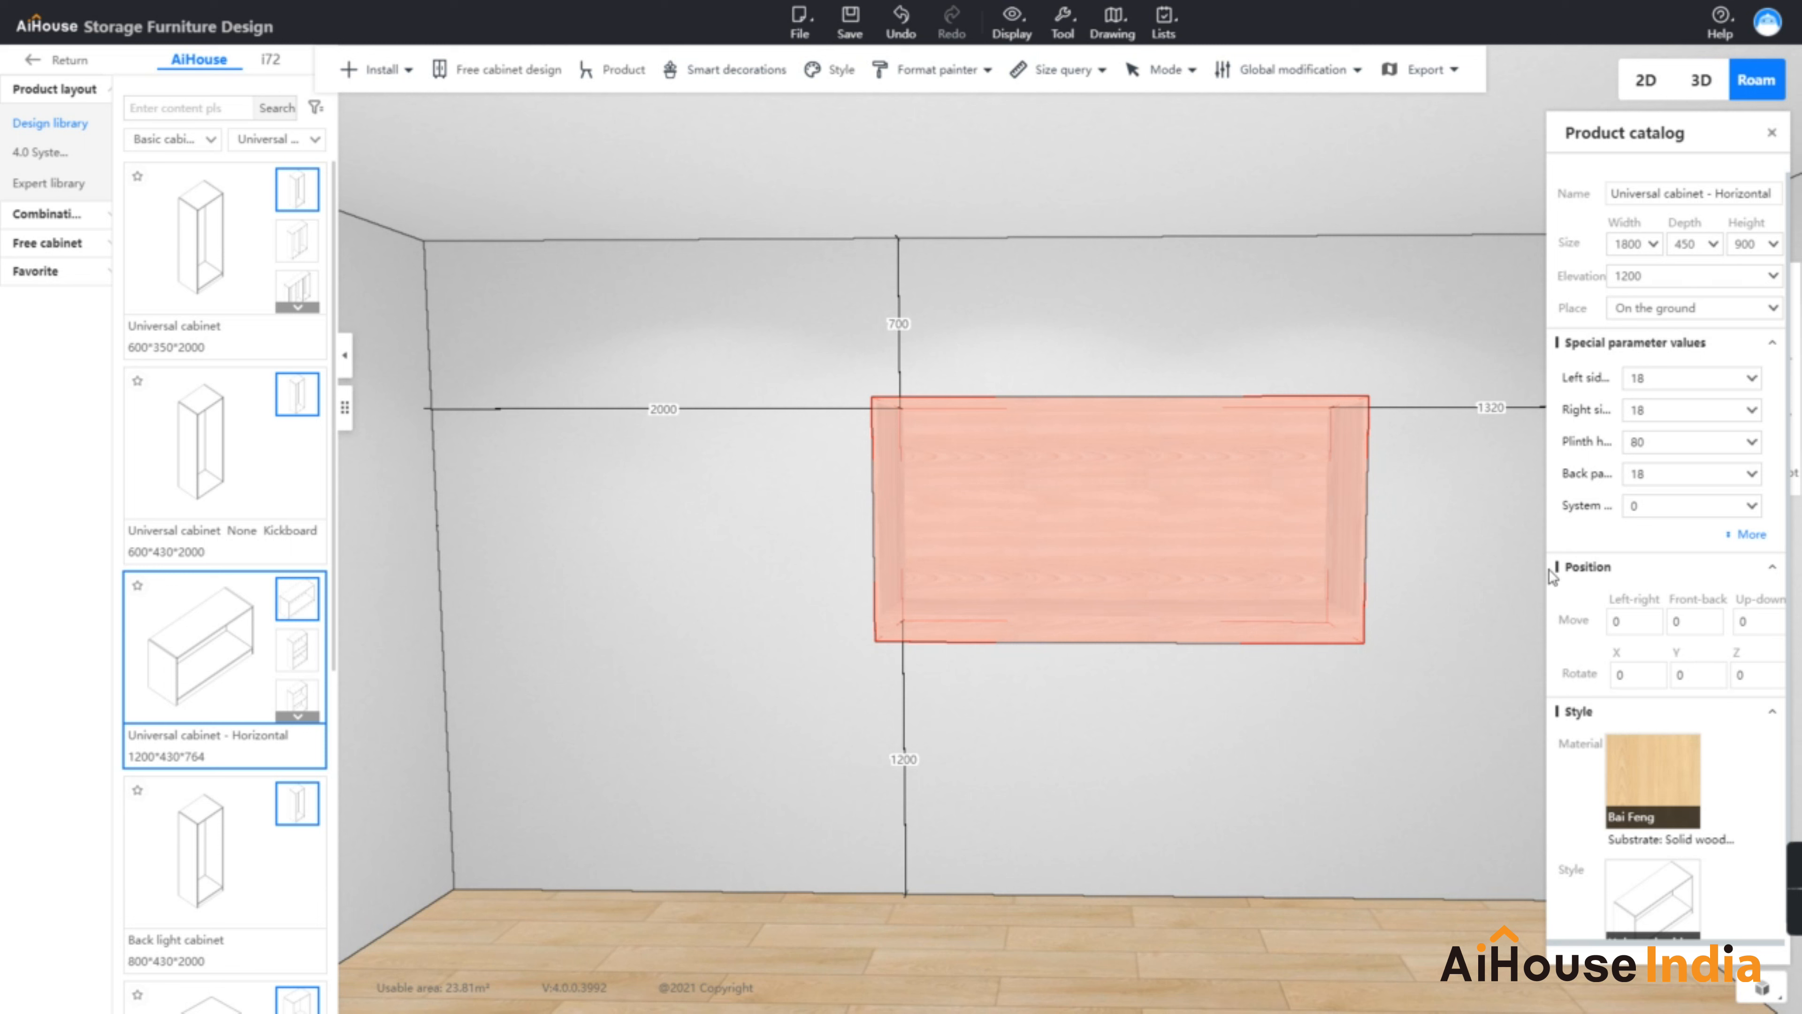
pyautogui.moveTo(1668, 444); pyautogui.dragTo(1540, 442)
pyautogui.write('0')
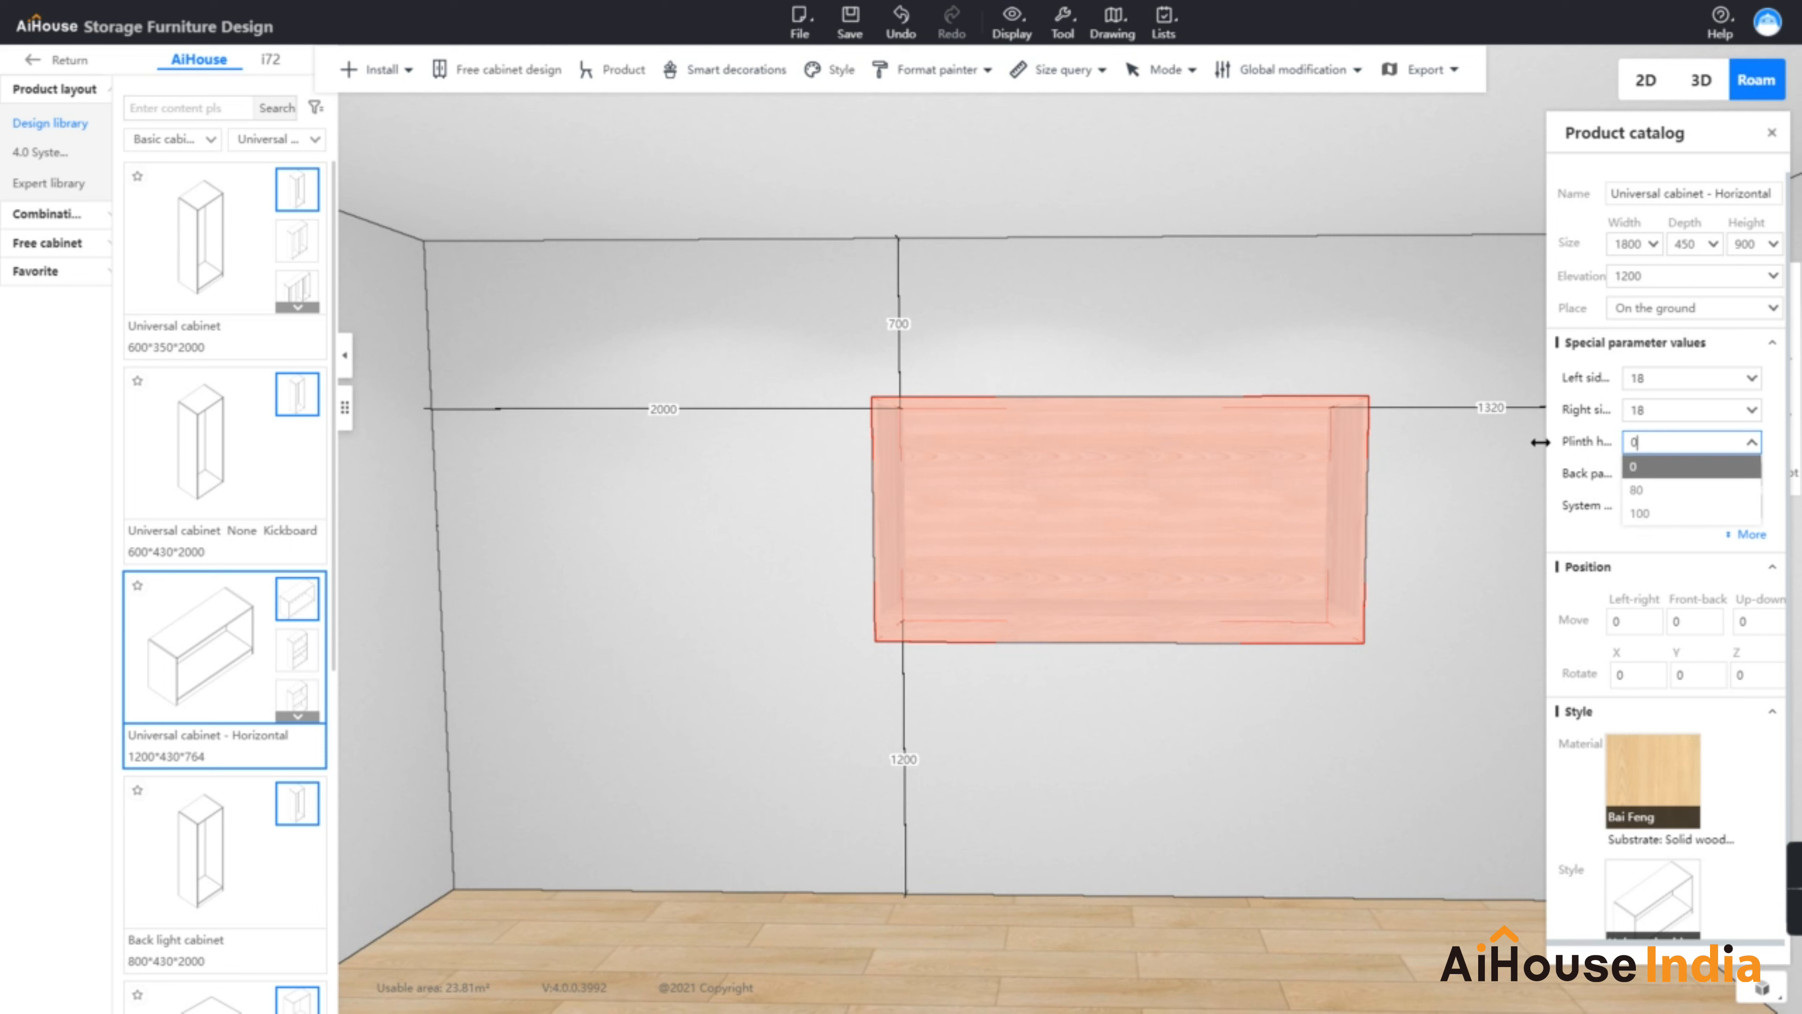
pyautogui.press('Return')
pyautogui.click(1211, 767)
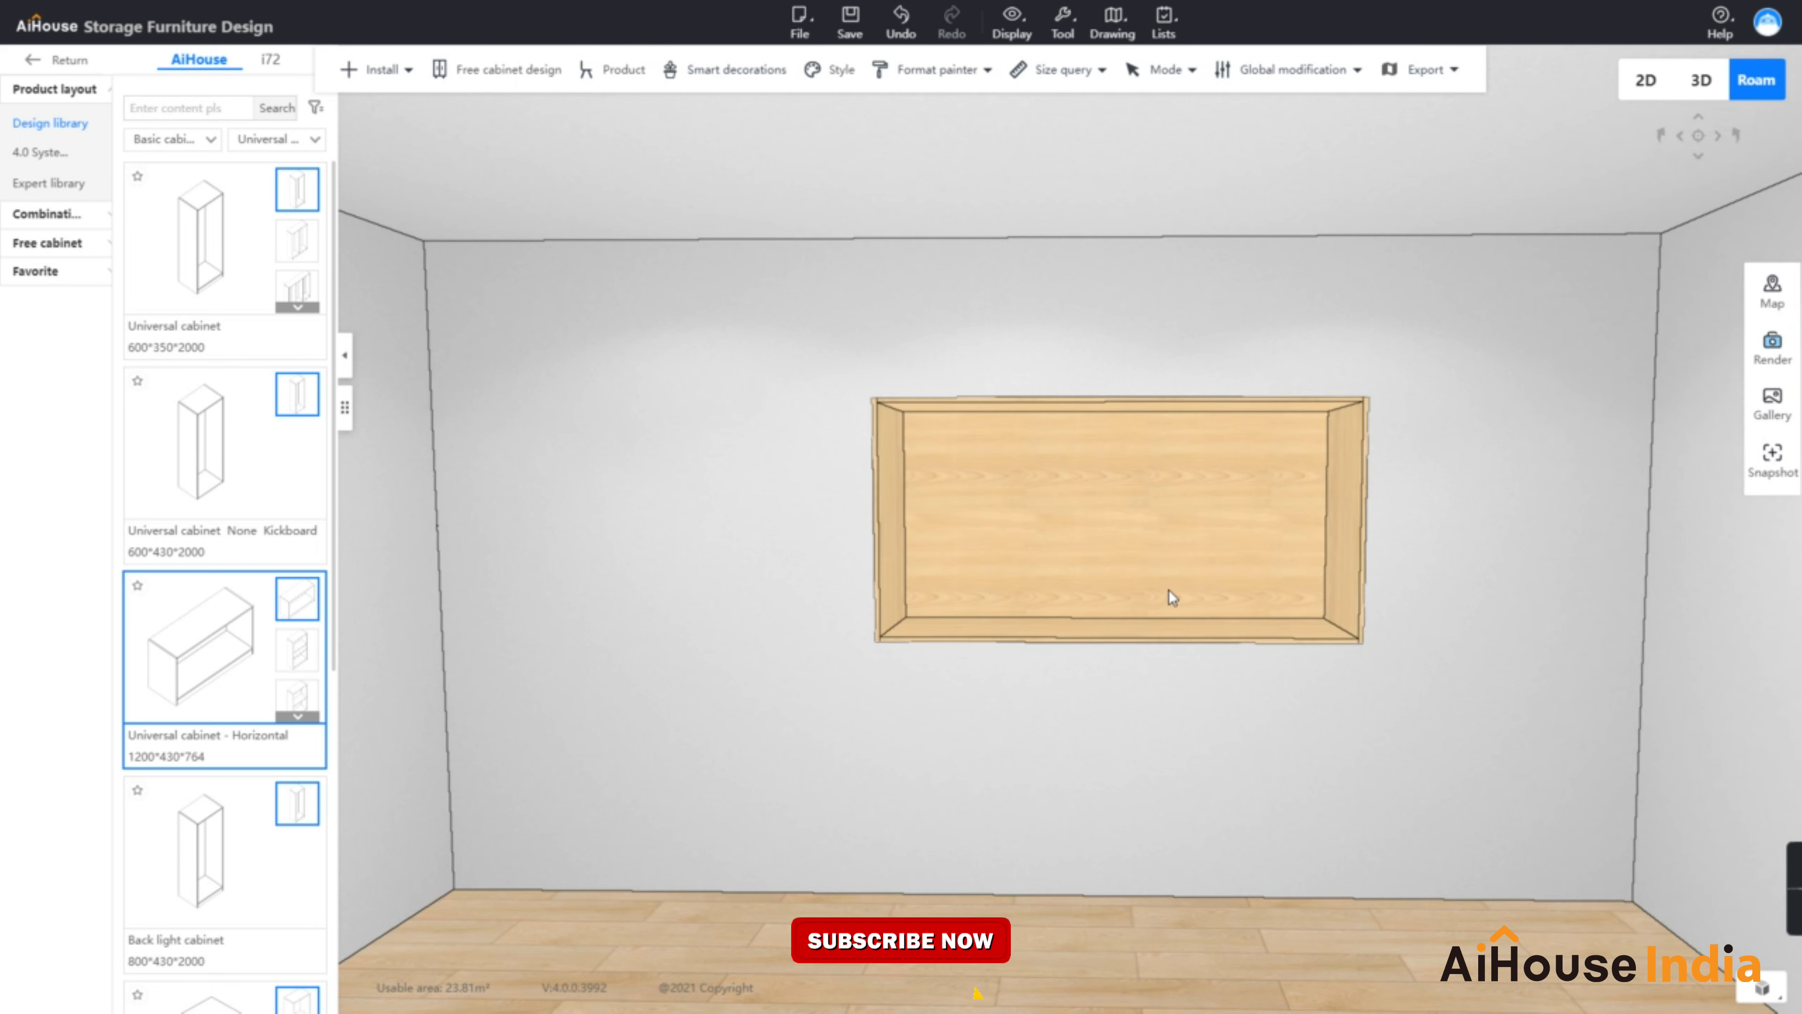
# Insert the Cabinet-01 function part from the system cabinet parts' Cabinets folder inside the wall cabinet
pyautogui.rightClick(1166, 522)
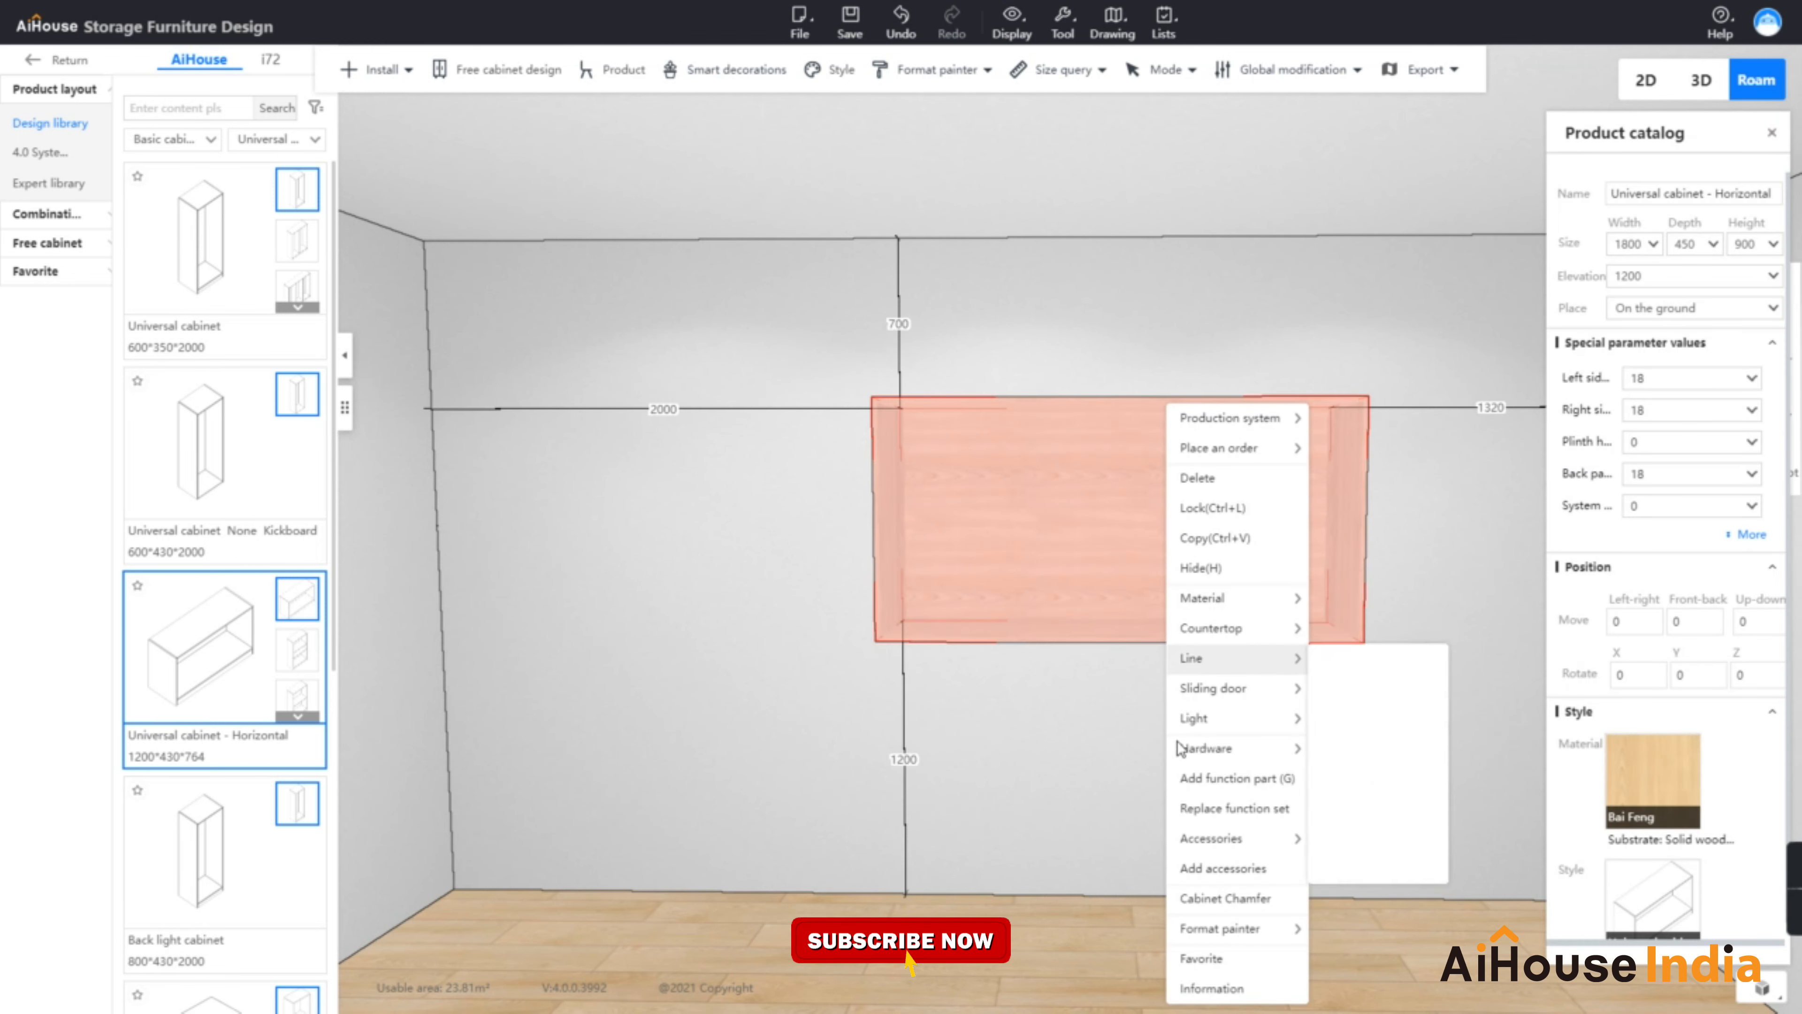
pyautogui.click(1183, 778)
pyautogui.click(121, 207)
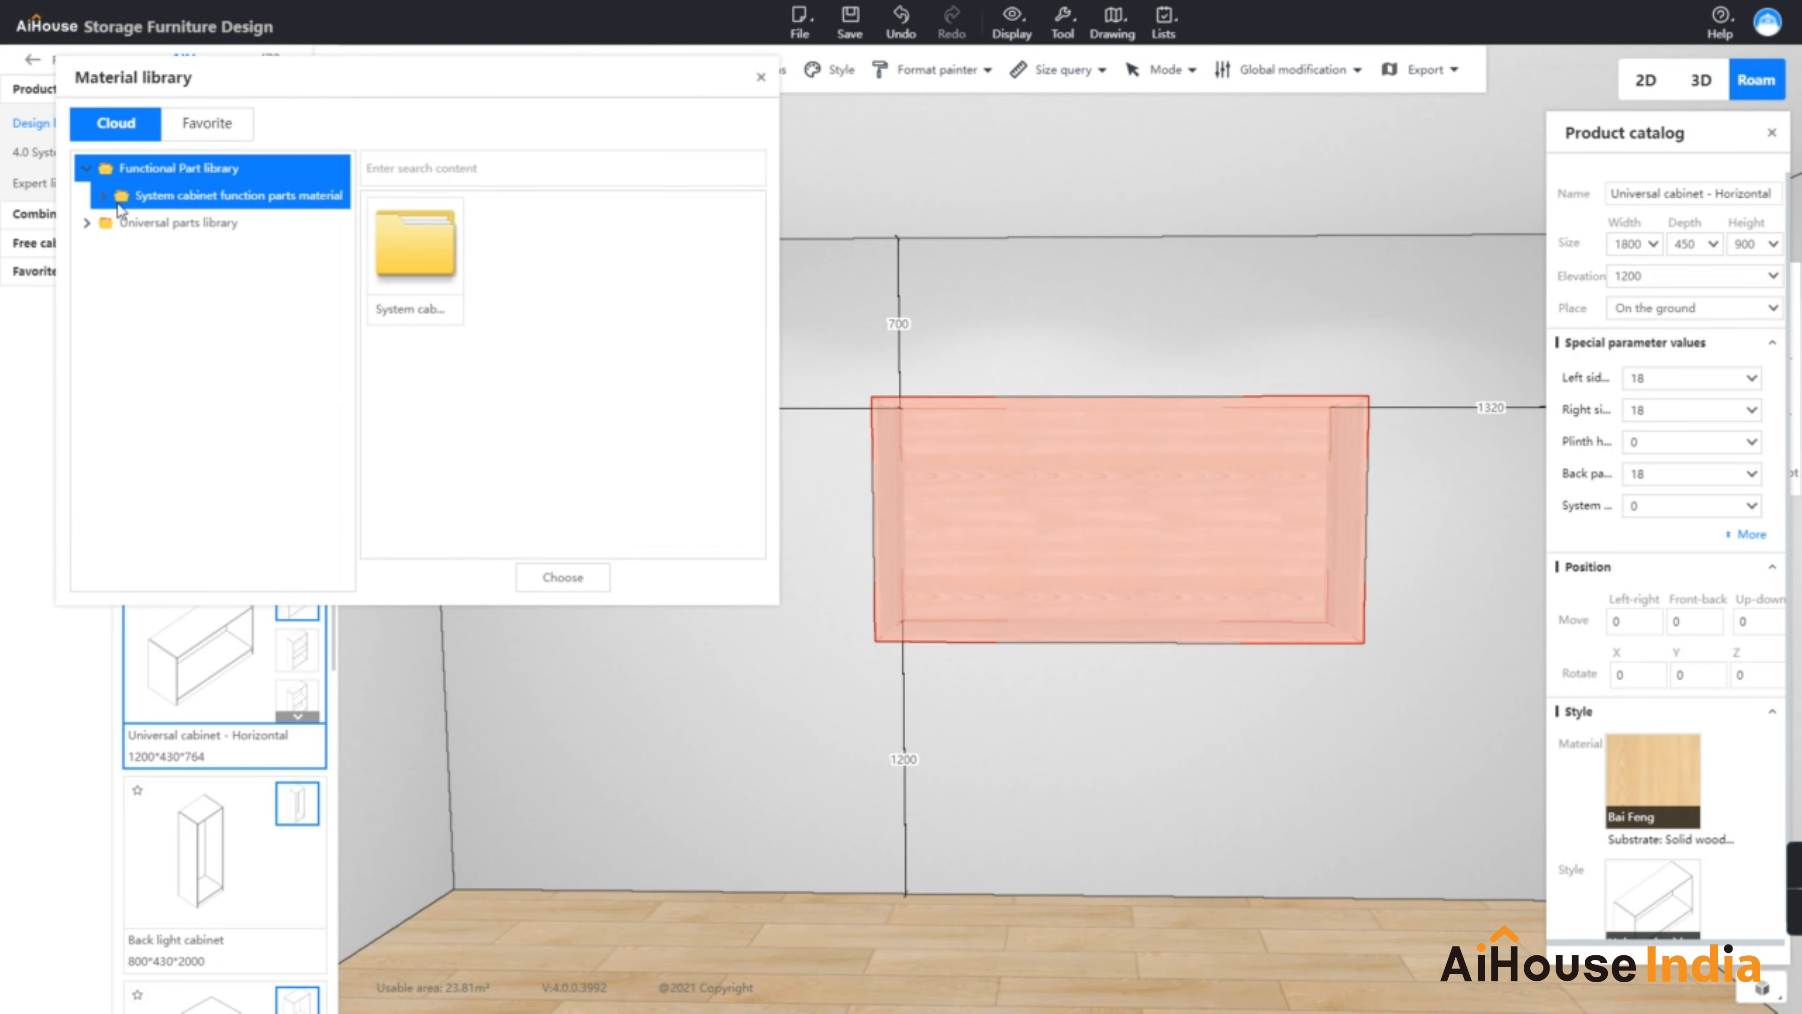
pyautogui.click(104, 196)
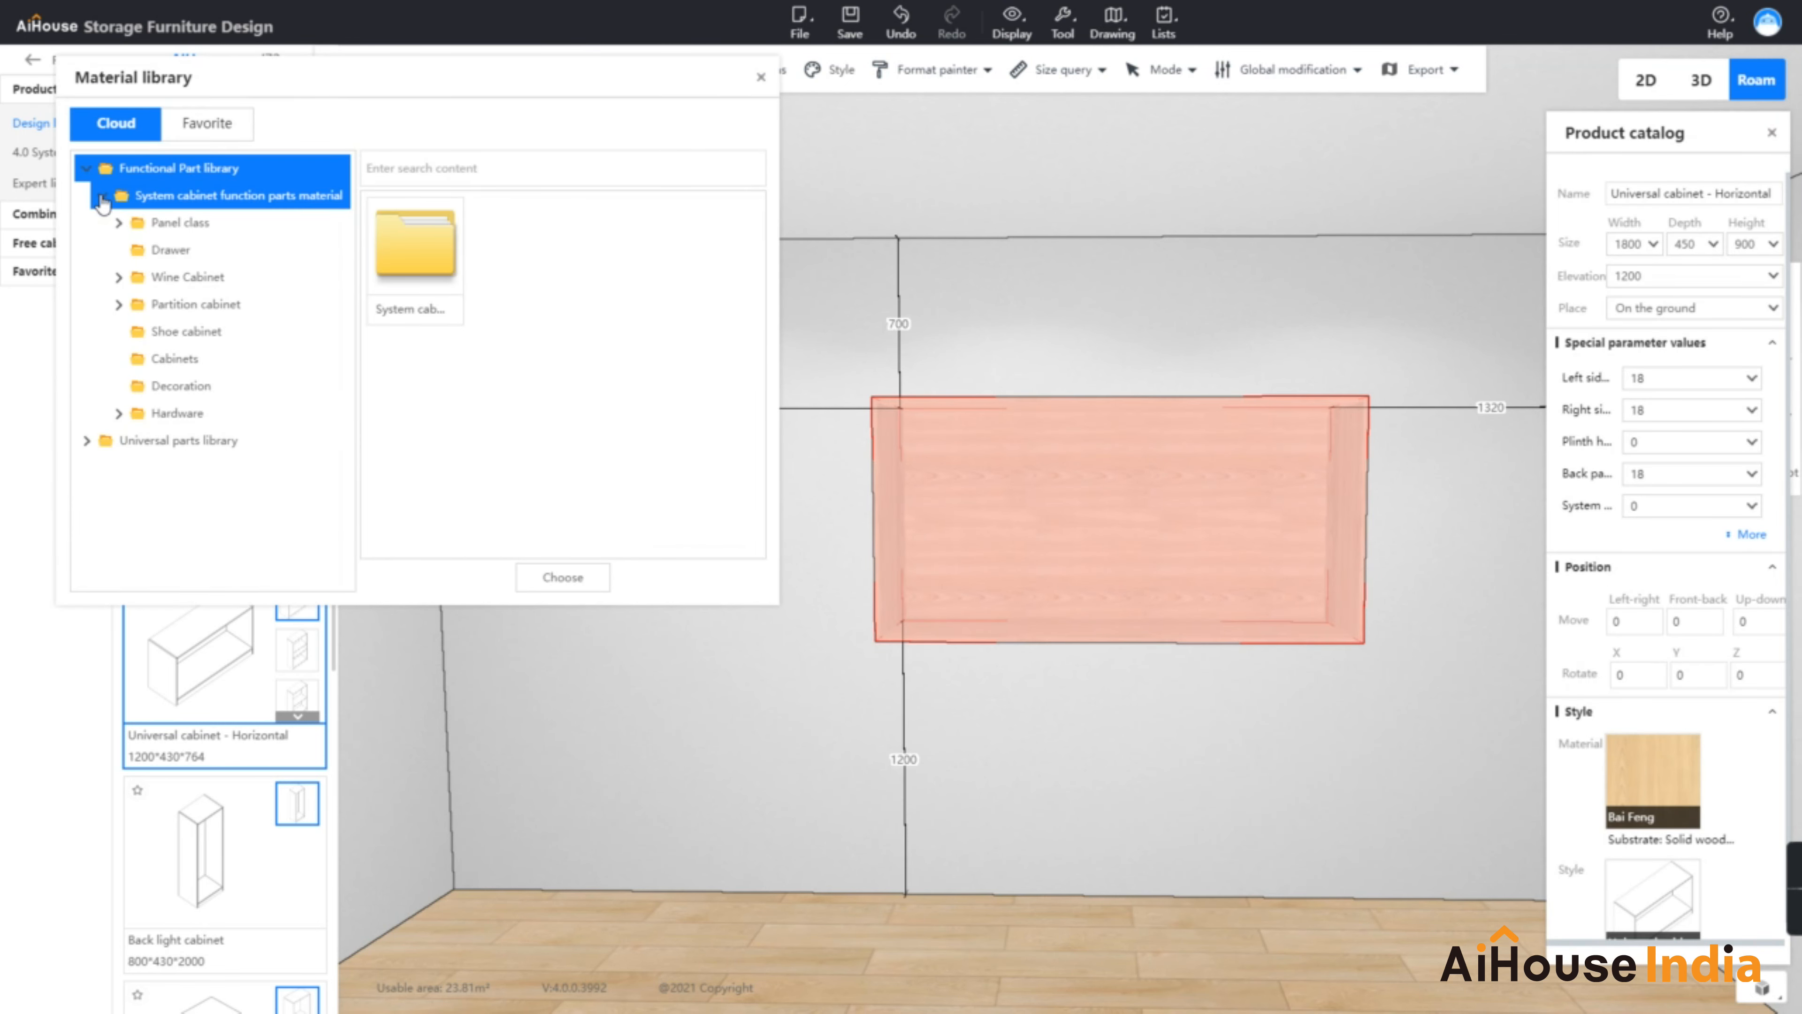
pyautogui.click(173, 371)
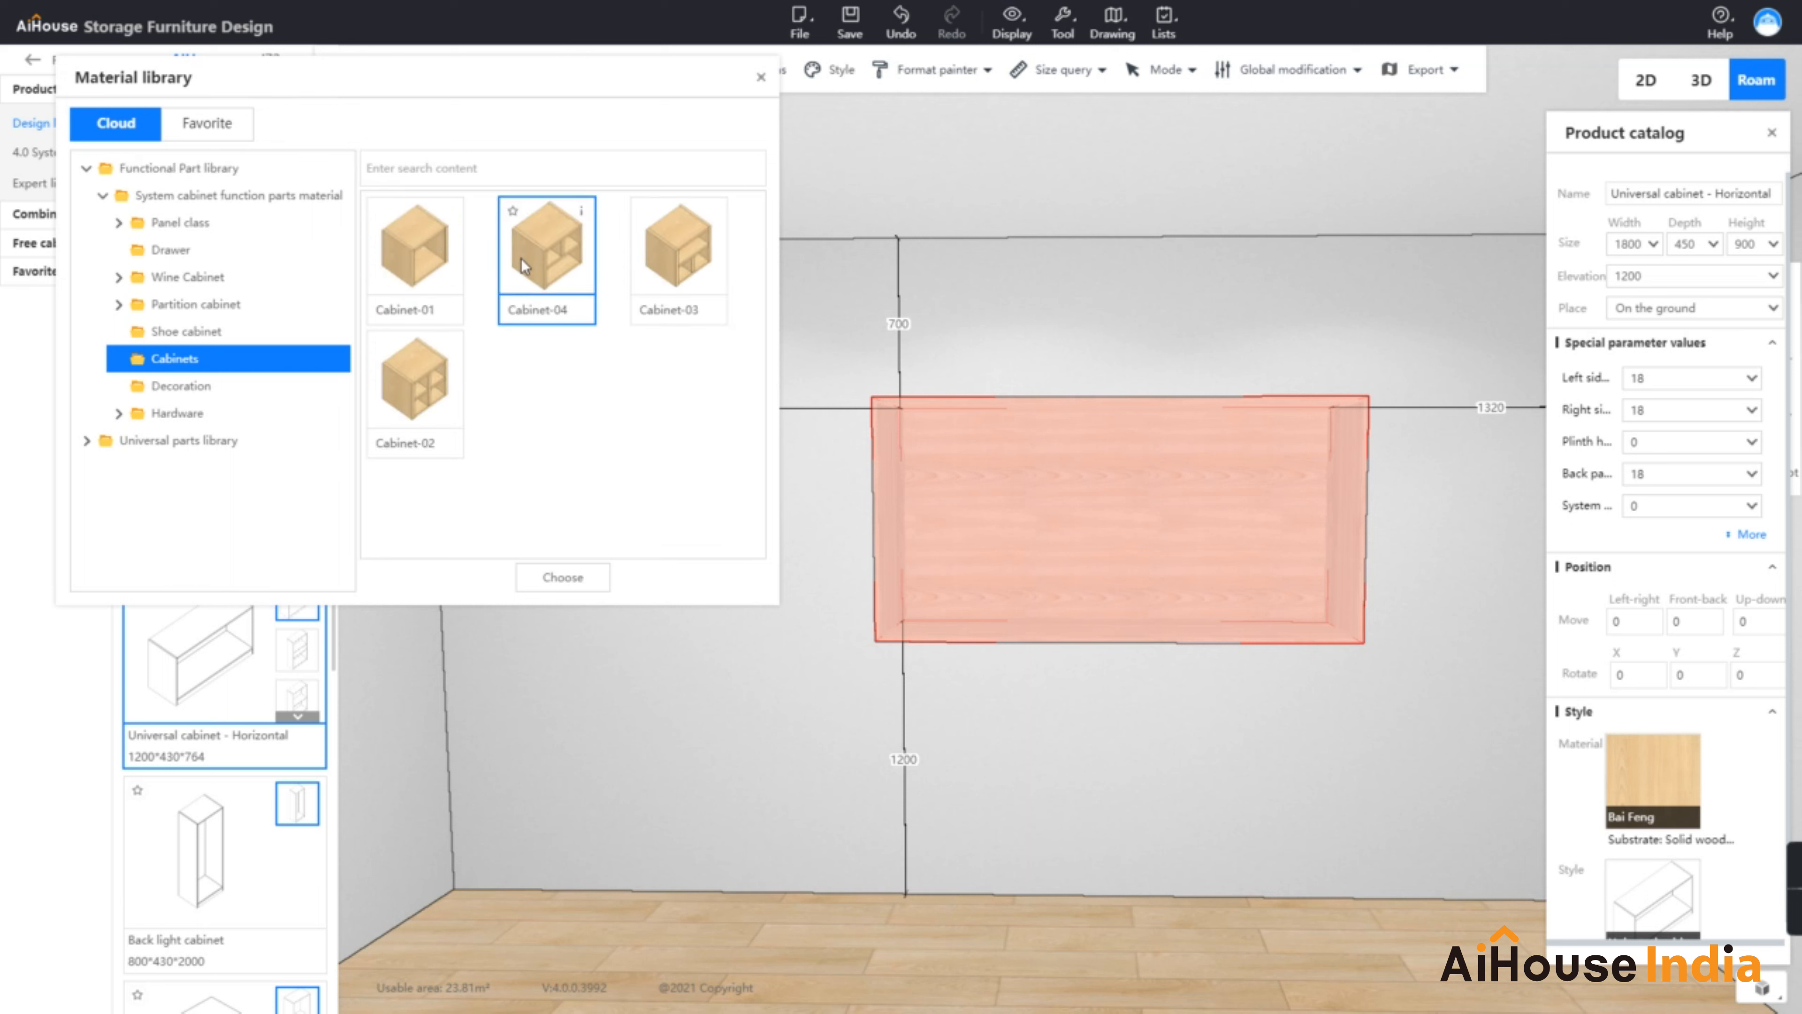
pyautogui.click(420, 265)
pyautogui.click(563, 577)
pyautogui.click(1074, 505)
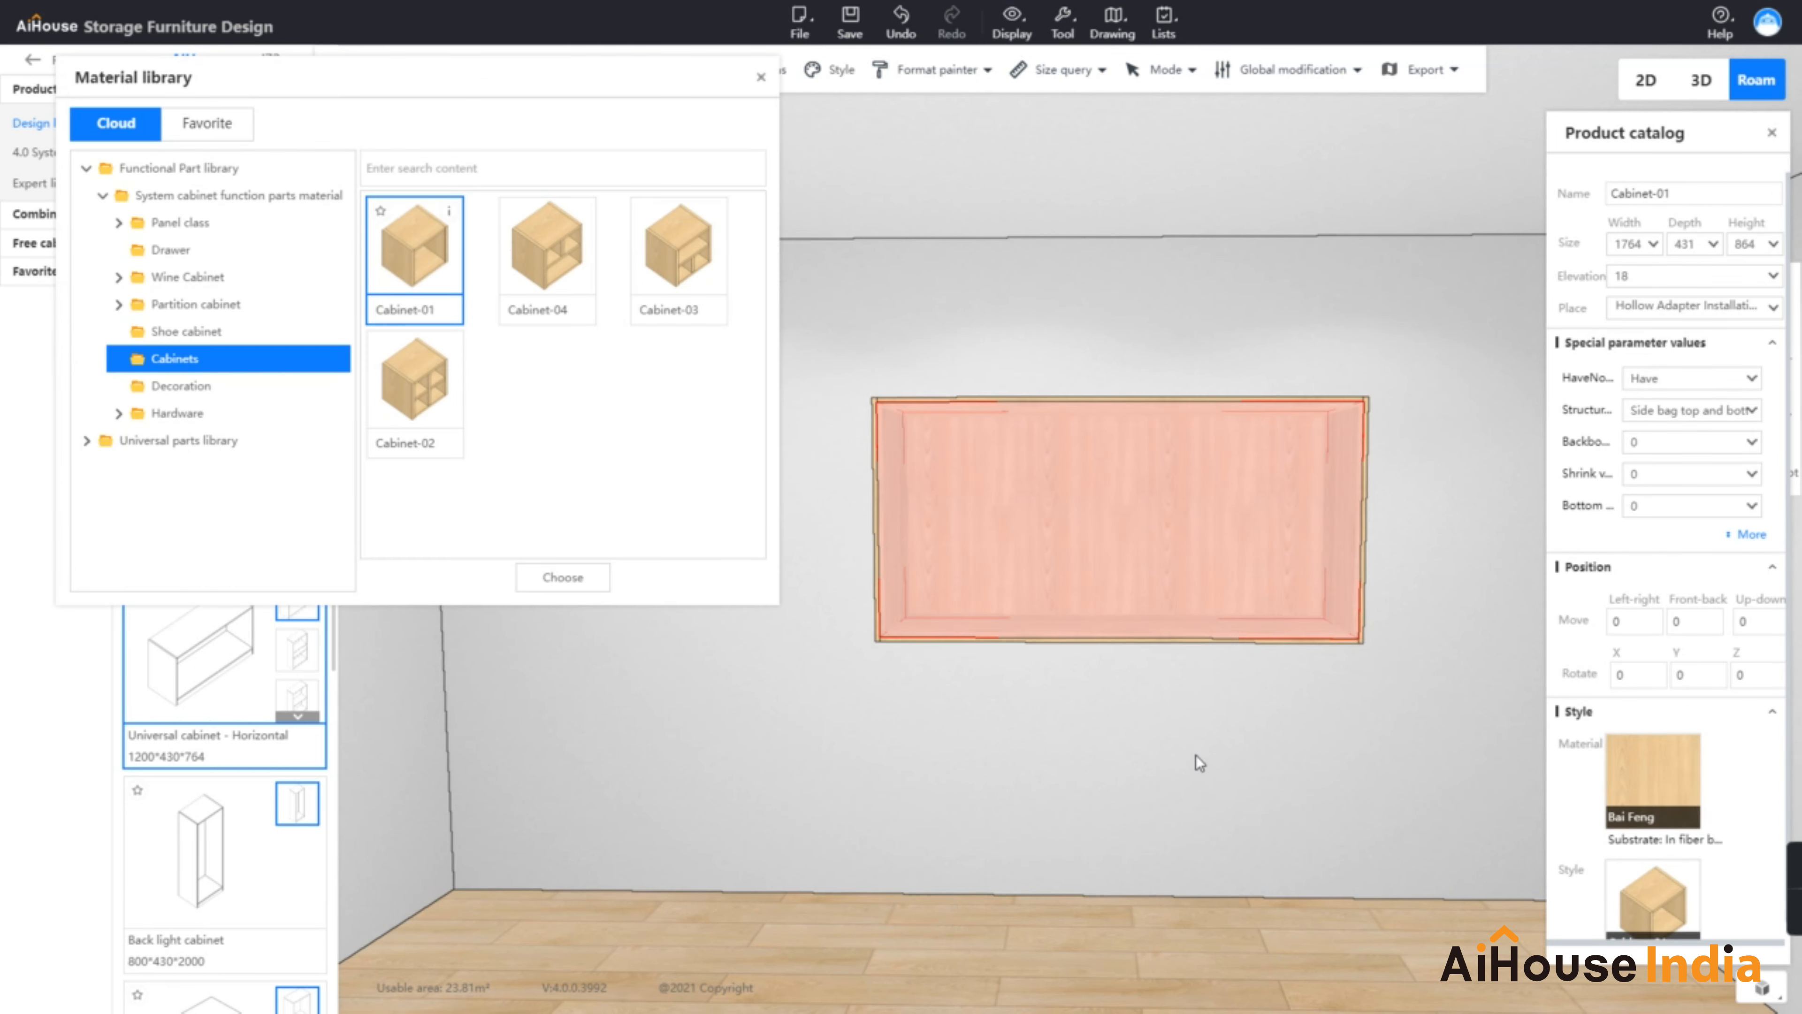
pyautogui.click(1196, 753)
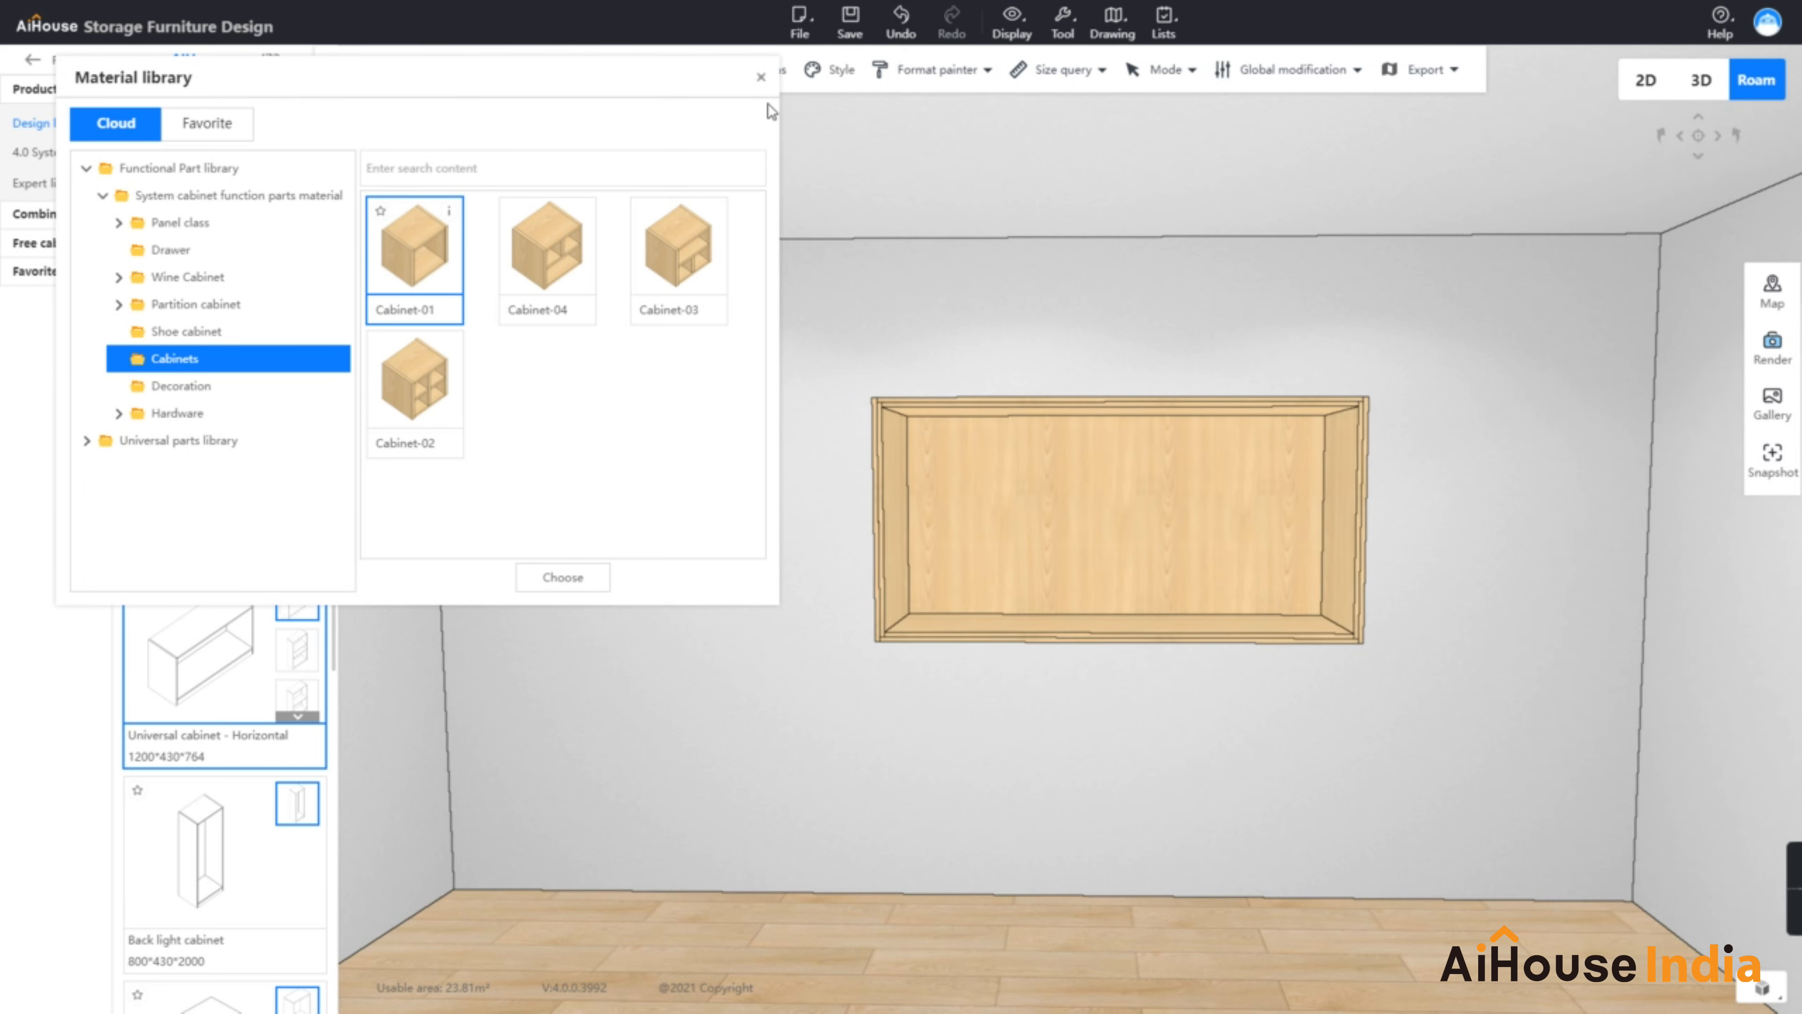
pyautogui.click(760, 77)
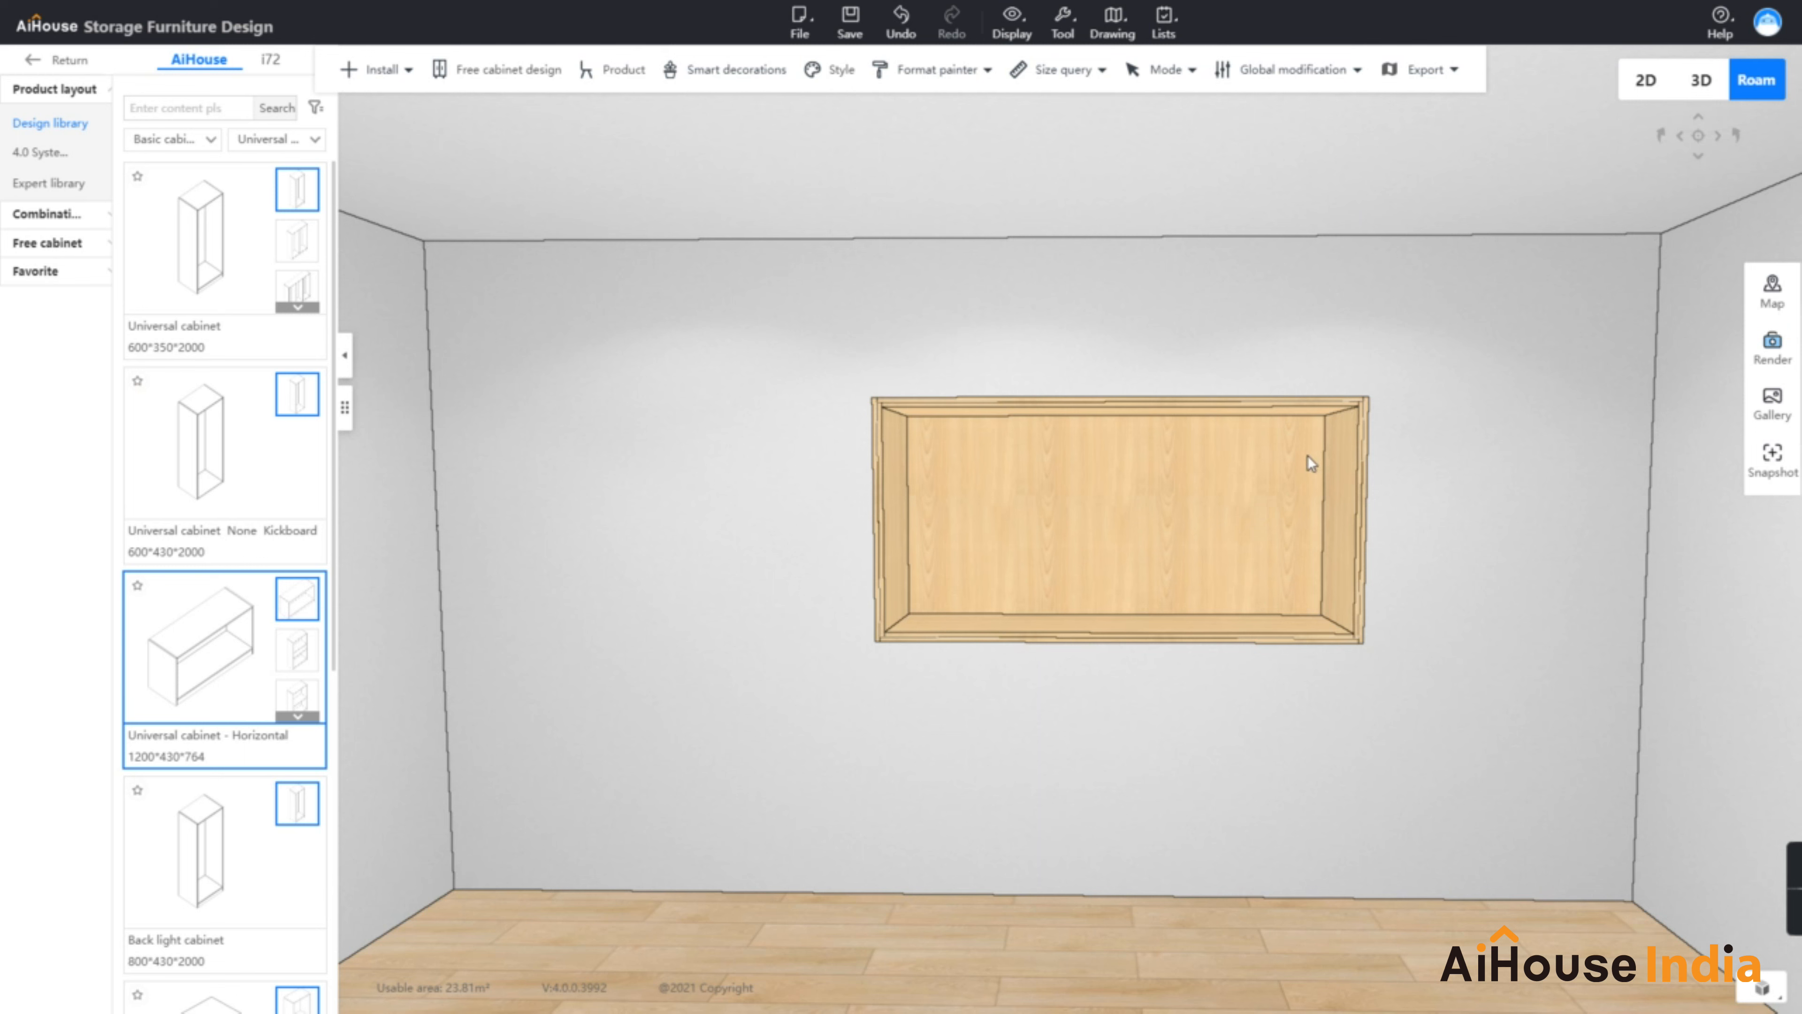
pyautogui.scroll(3, 1451, 381)
pyautogui.click(1091, 514)
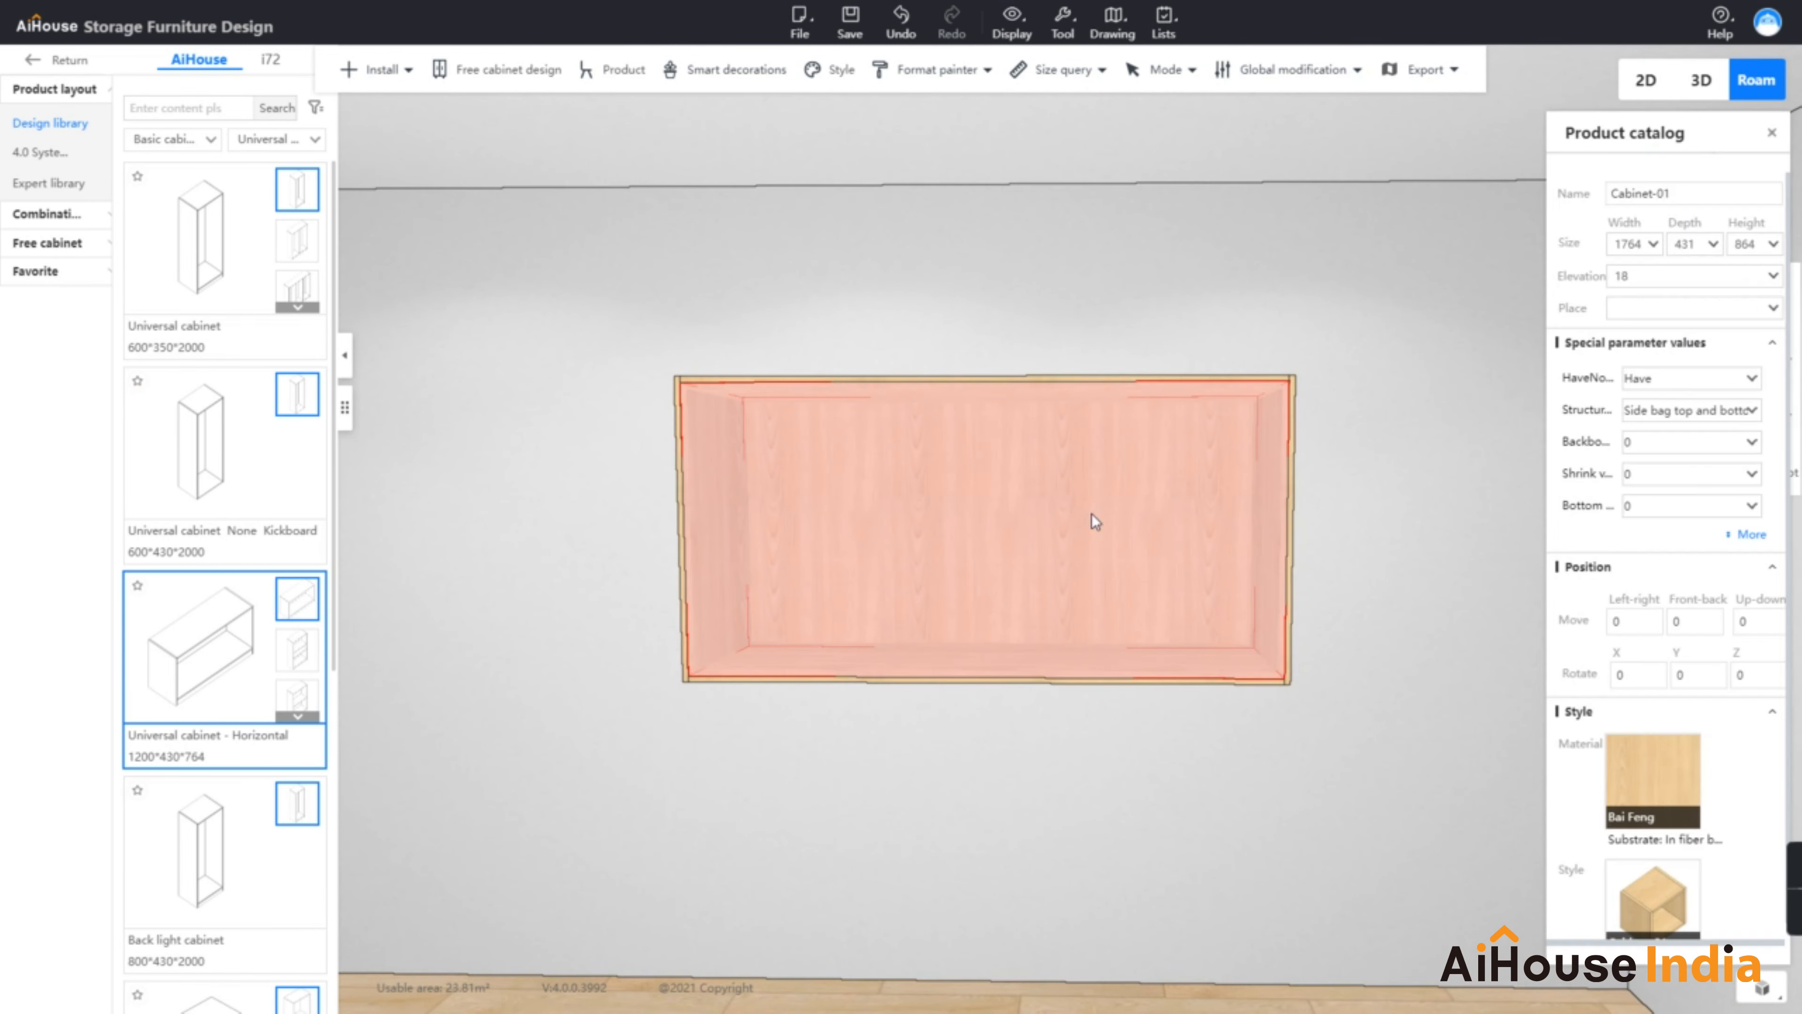
pyautogui.rightClick(1091, 482)
pyautogui.moveTo(1148, 742)
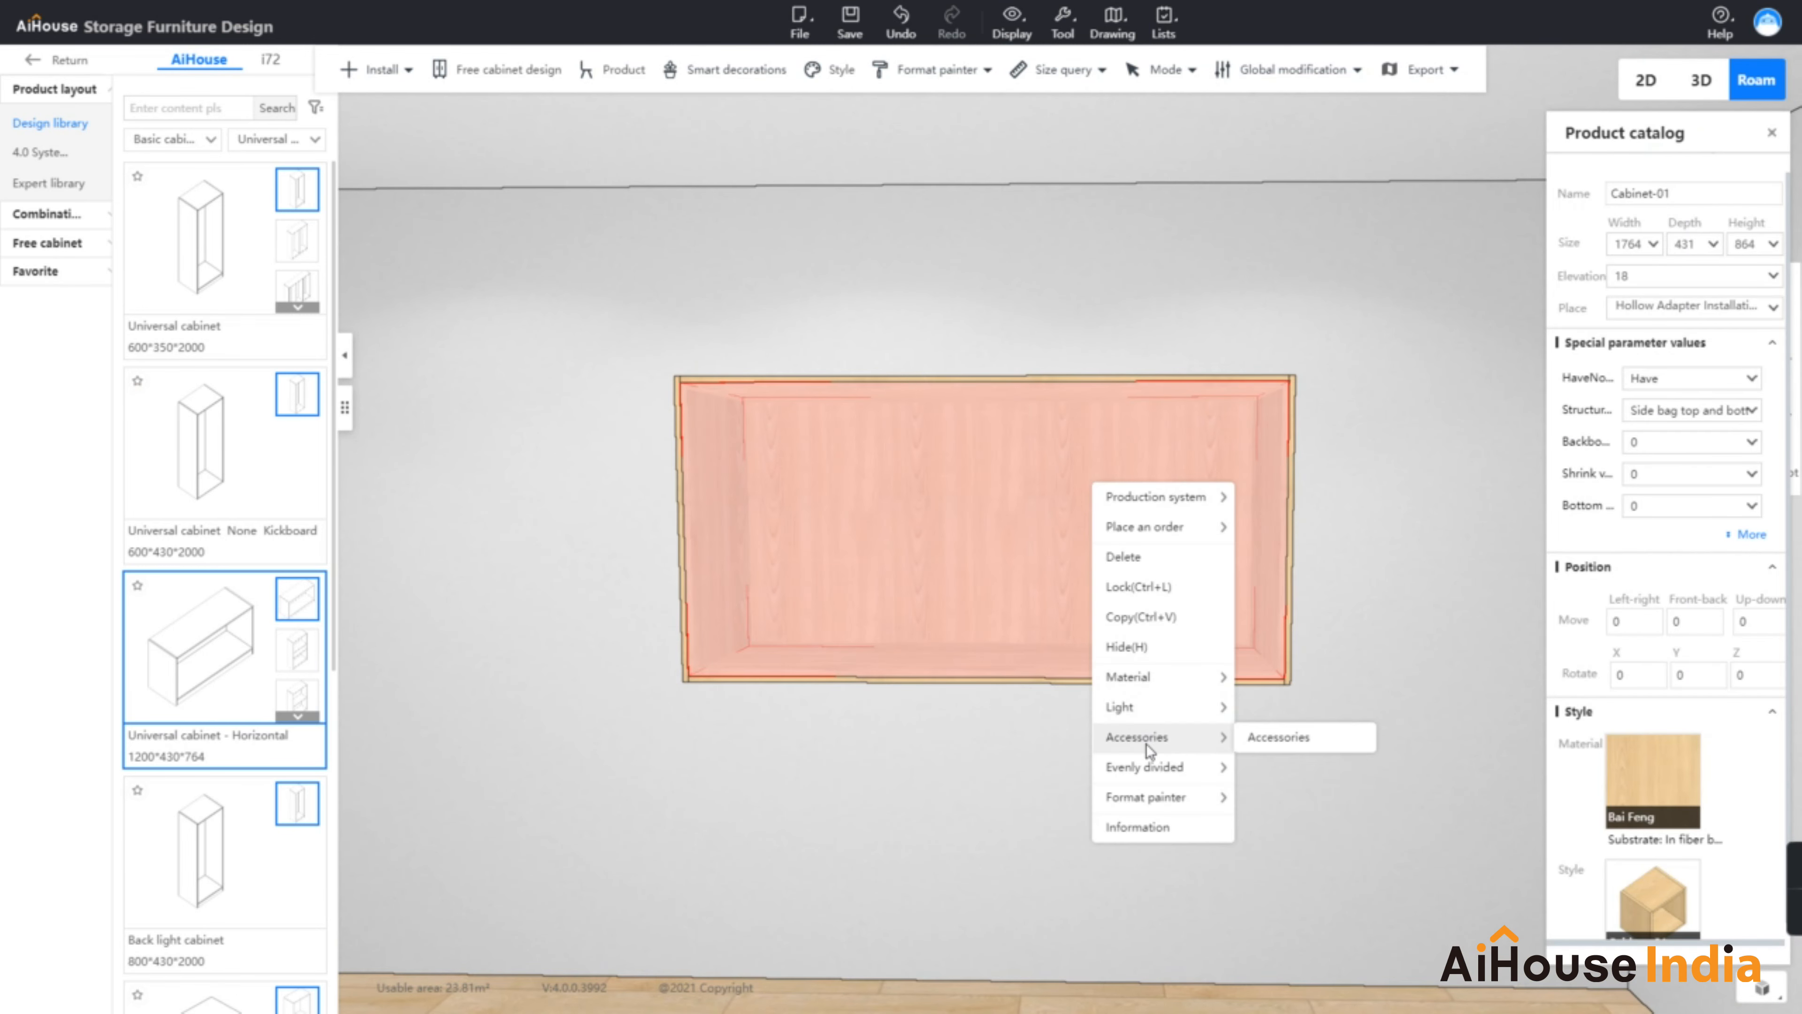
pyautogui.click(1419, 455)
# Insert a Shelf from the 18mm panel's Standard functional parts at mid-height inside the outer horizontal cabinet
pyautogui.scroll(5, 1364, 476)
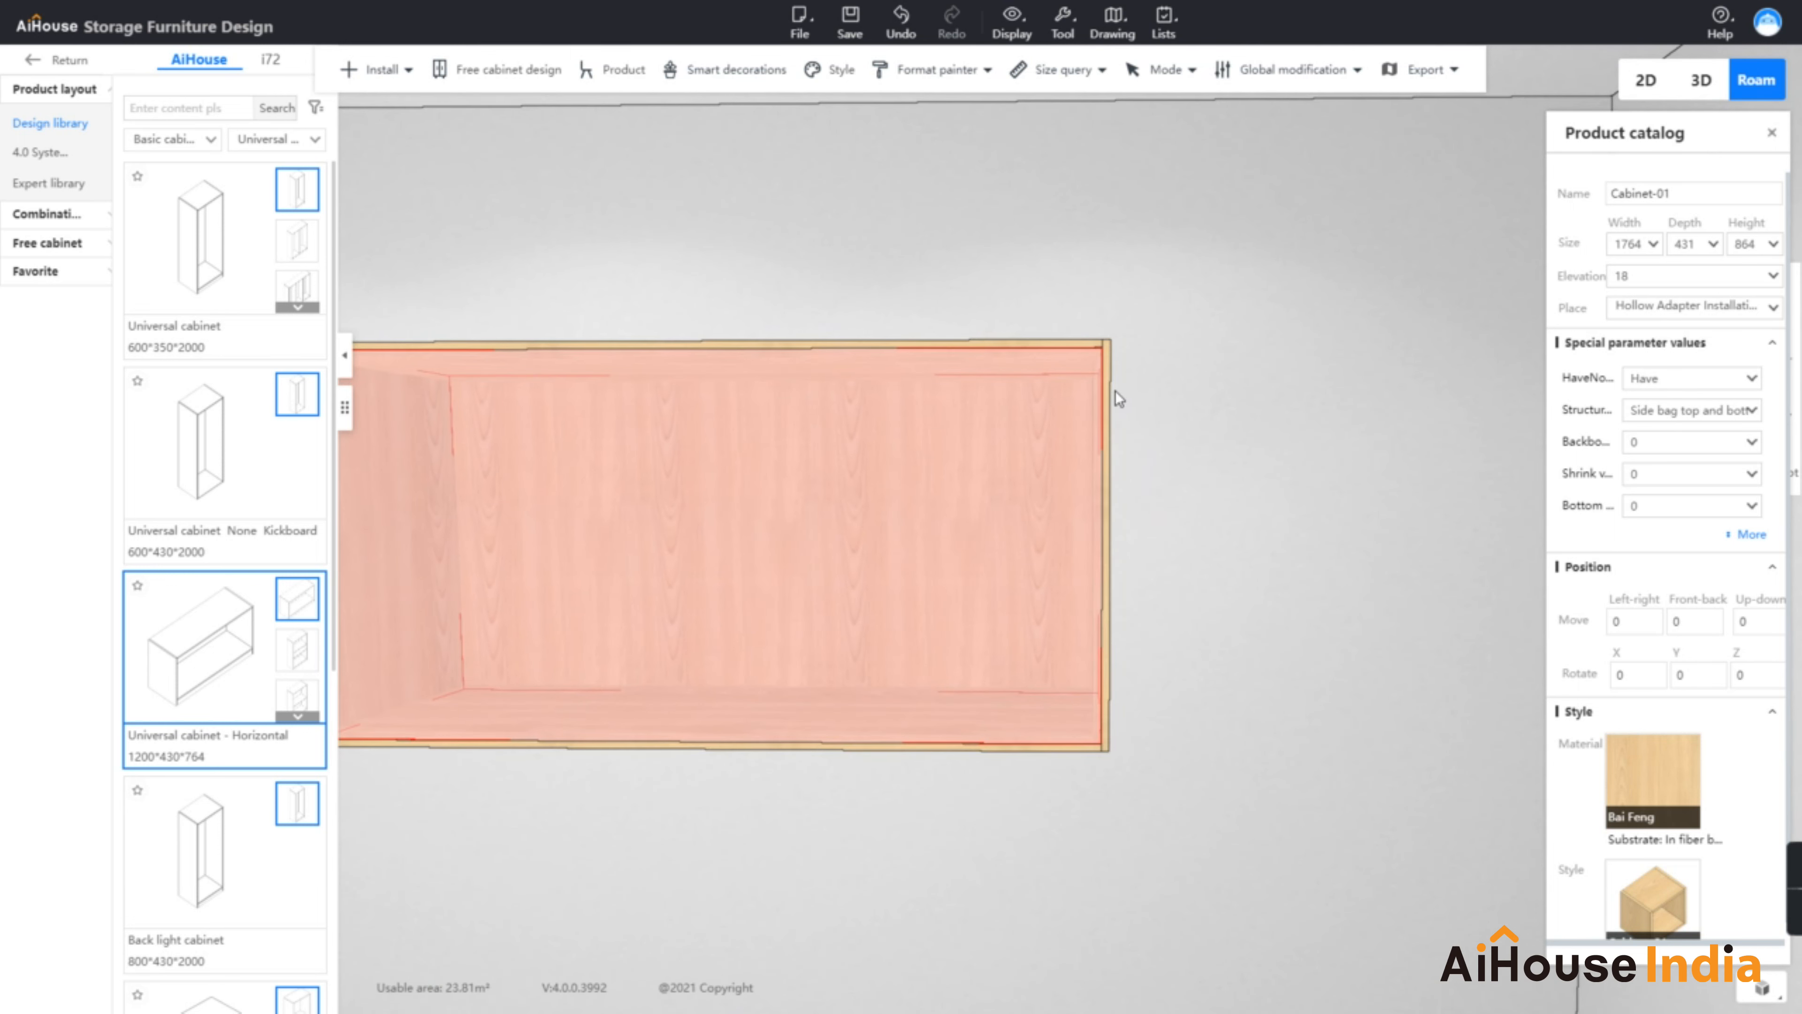
pyautogui.click(1110, 383)
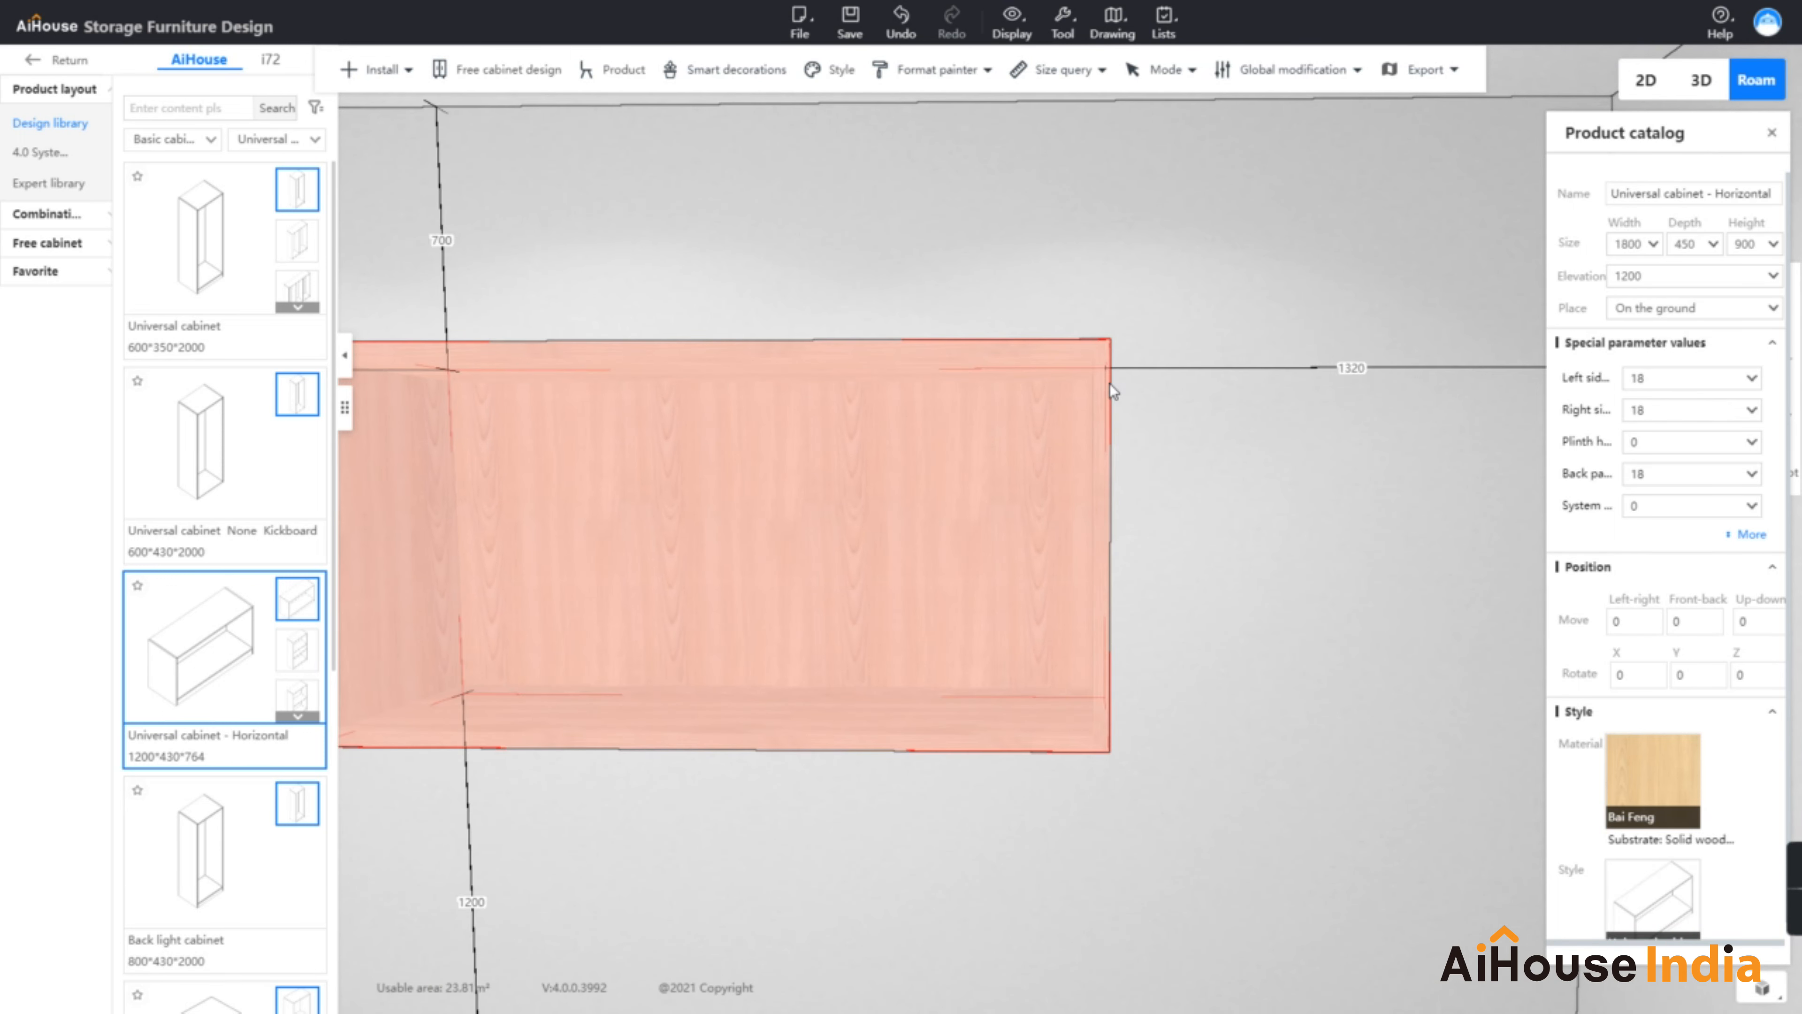
pyautogui.rightClick(1109, 384)
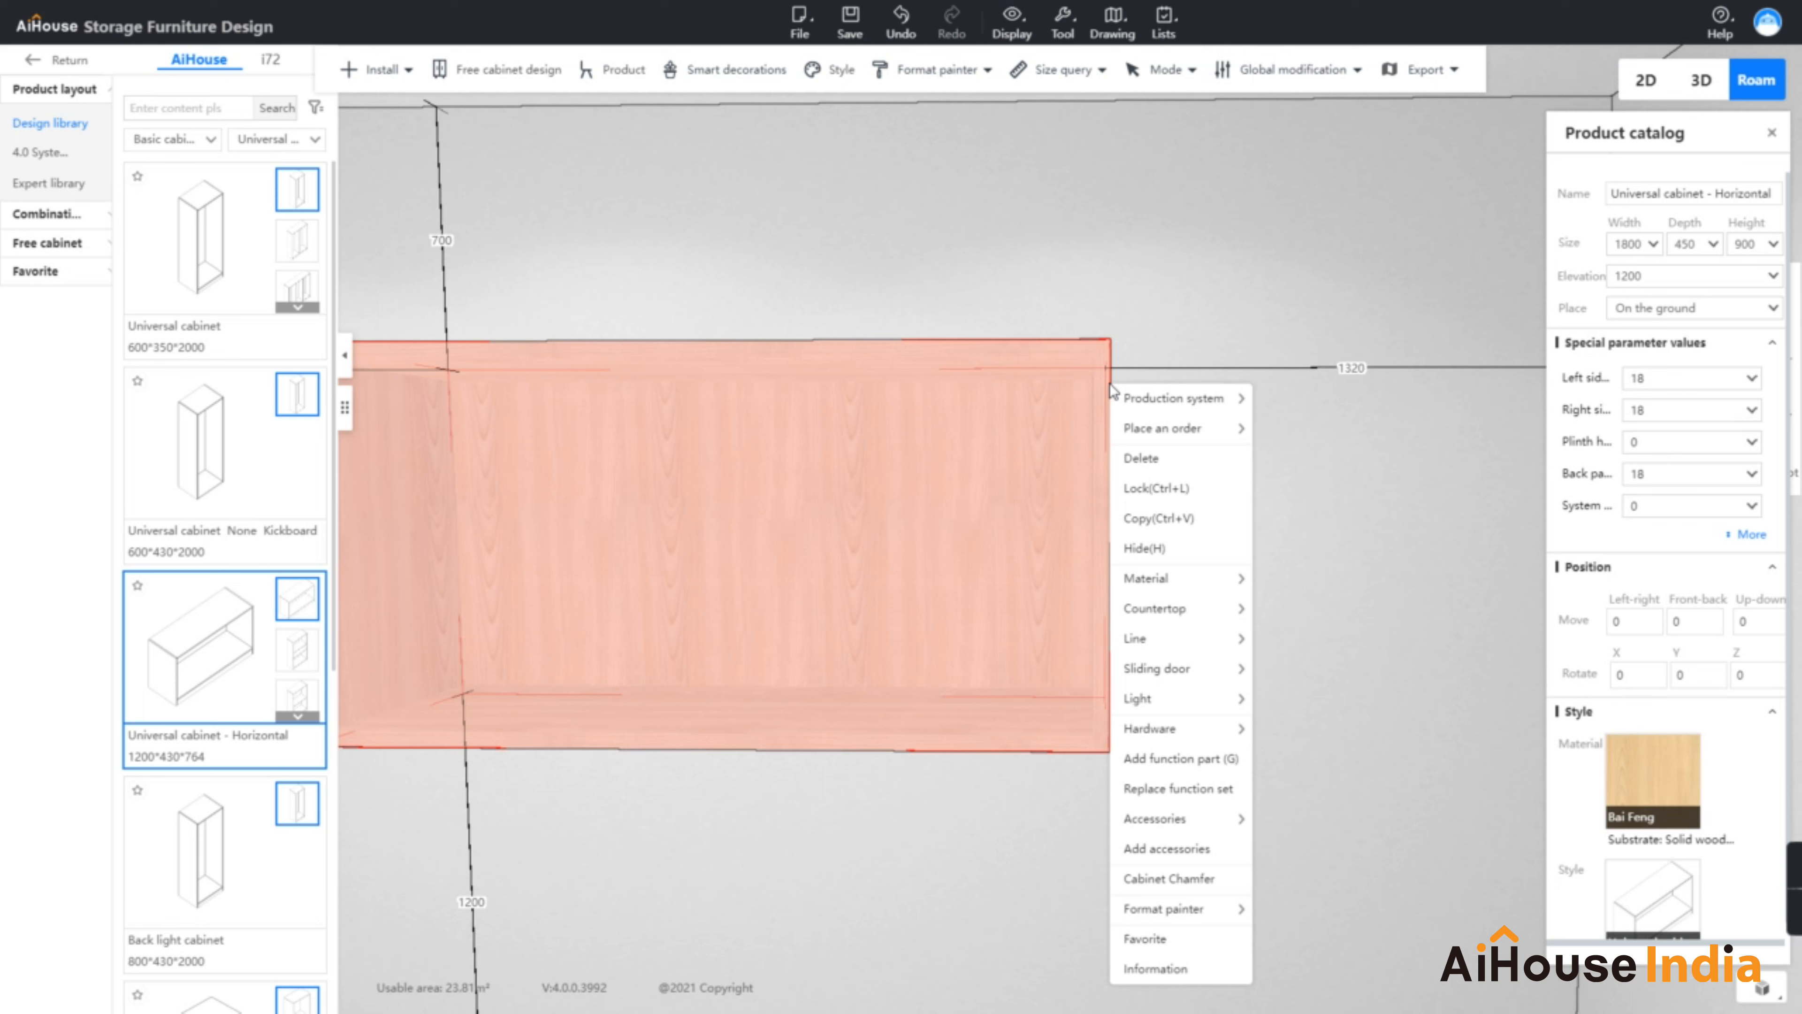
pyautogui.click(1171, 763)
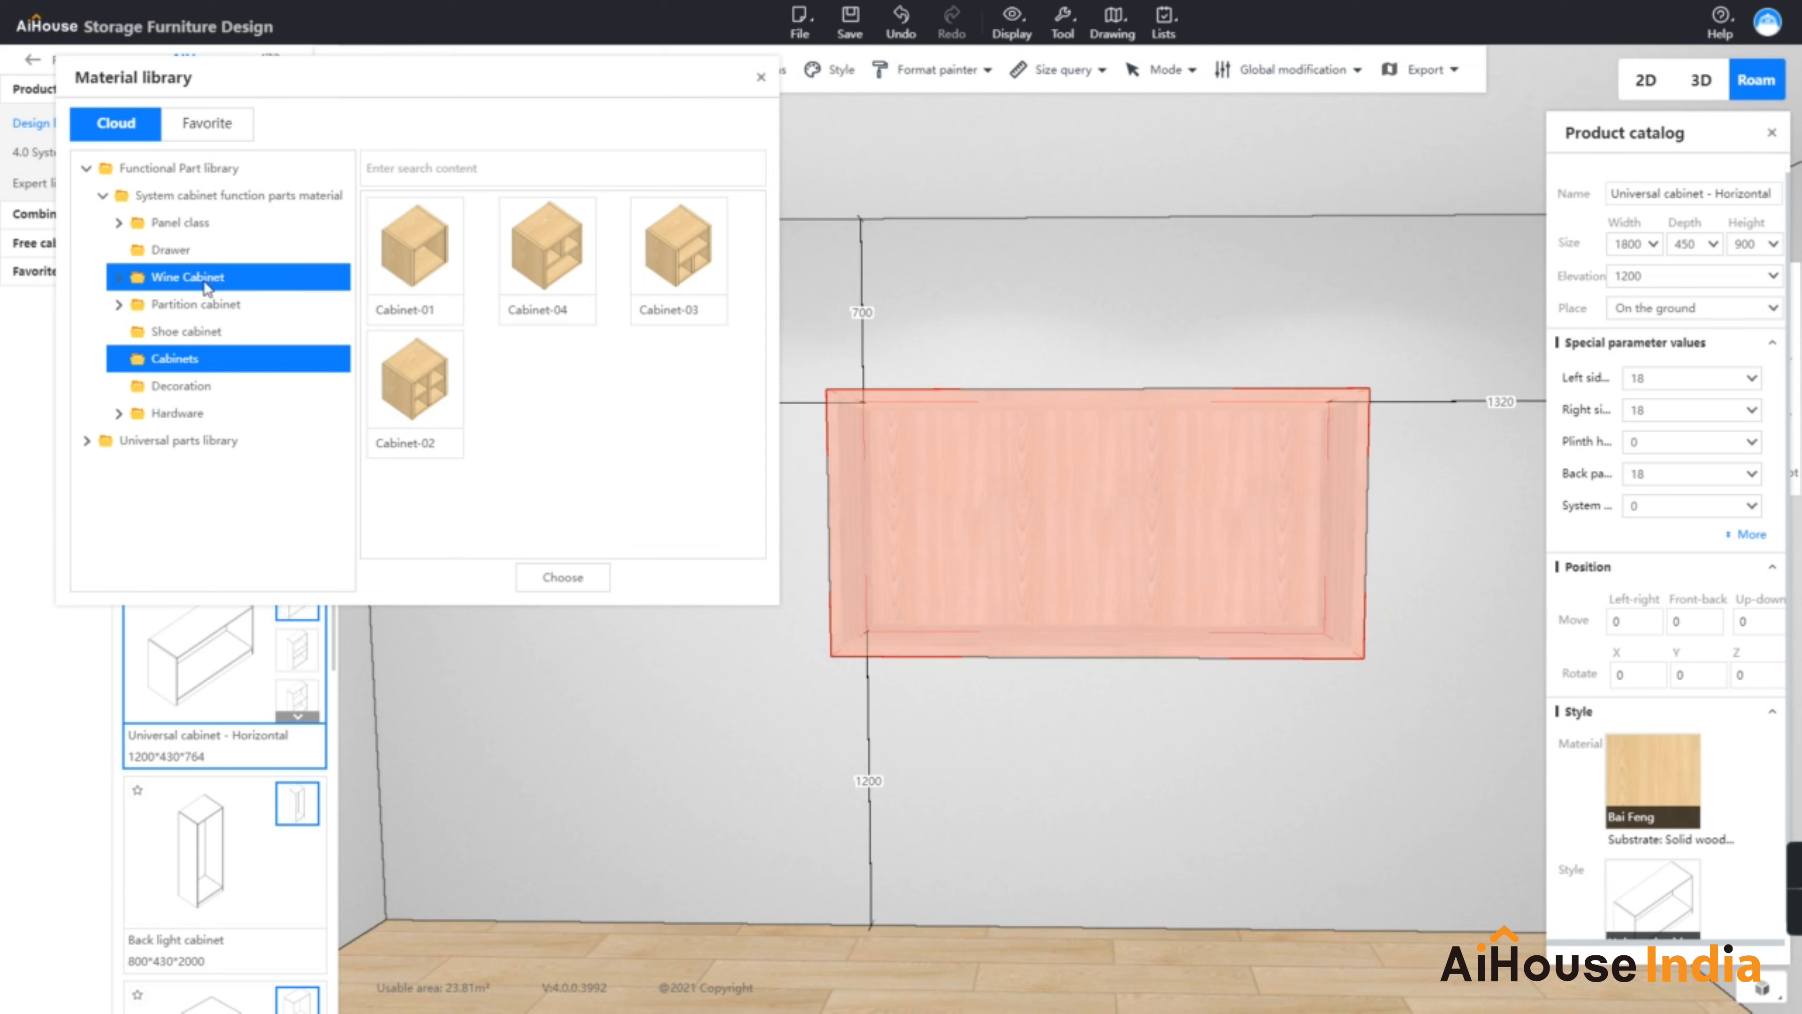
pyautogui.click(175, 250)
pyautogui.click(176, 223)
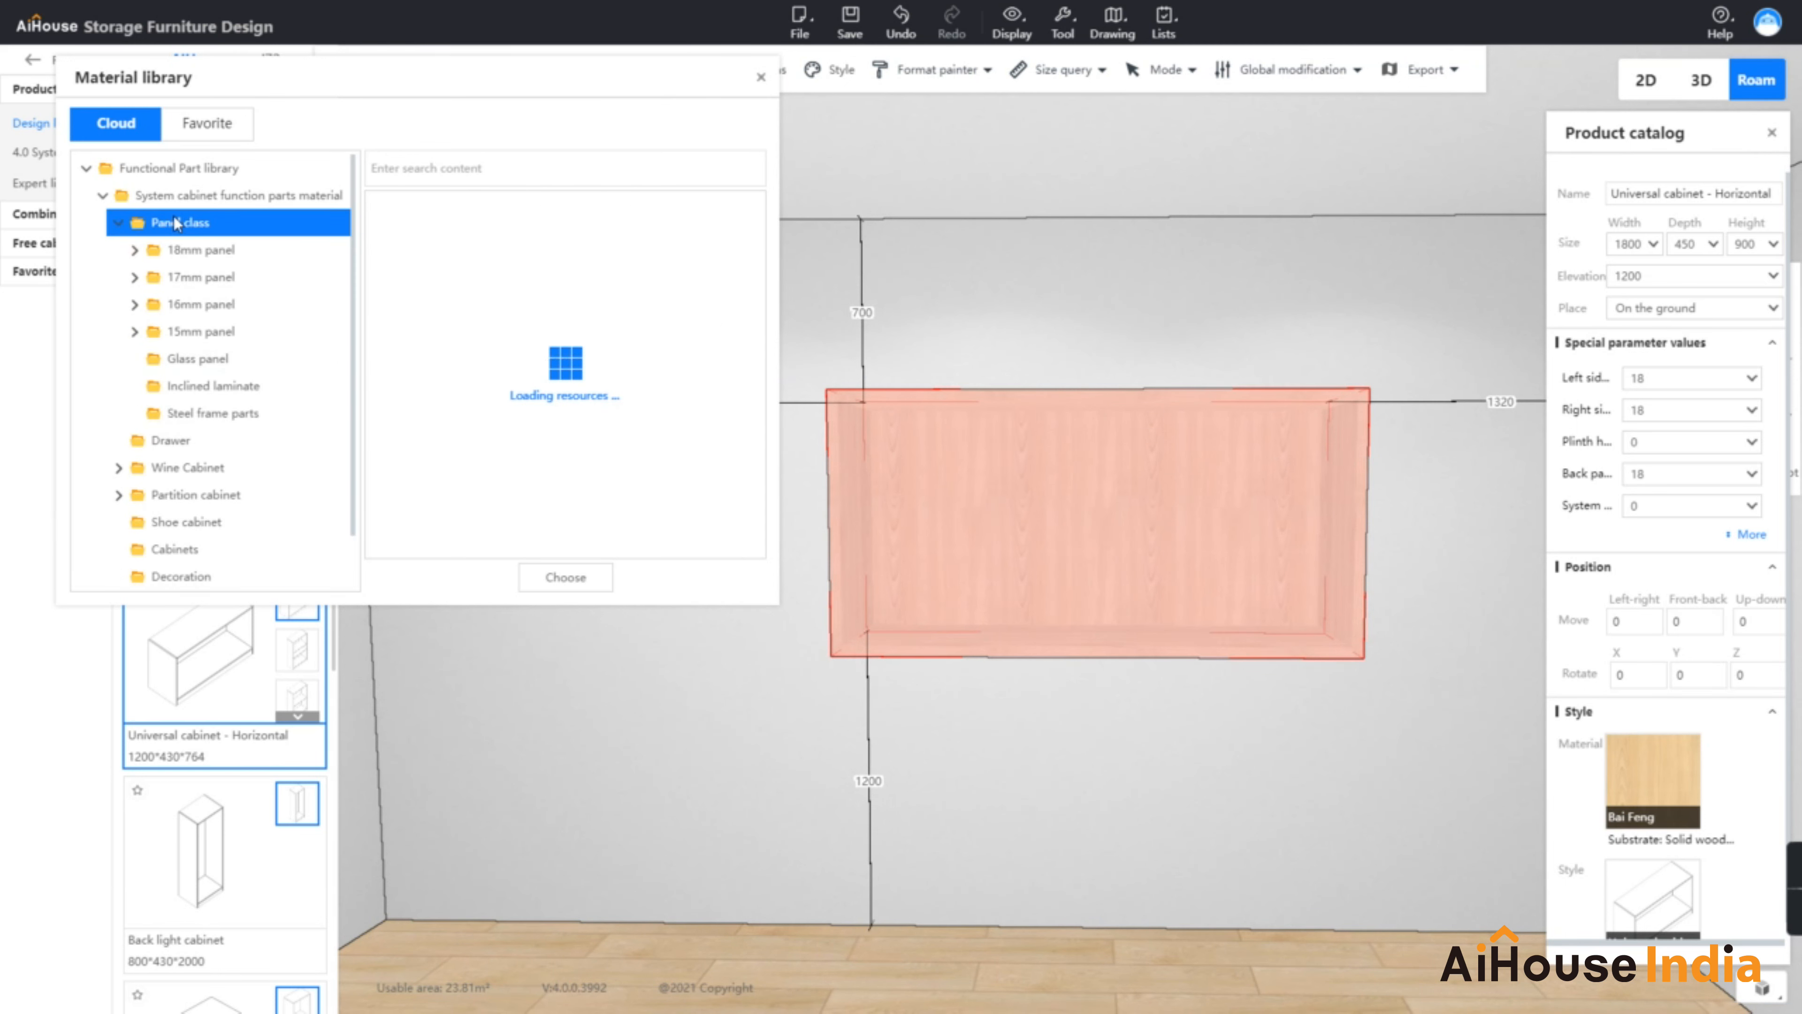
pyautogui.click(187, 252)
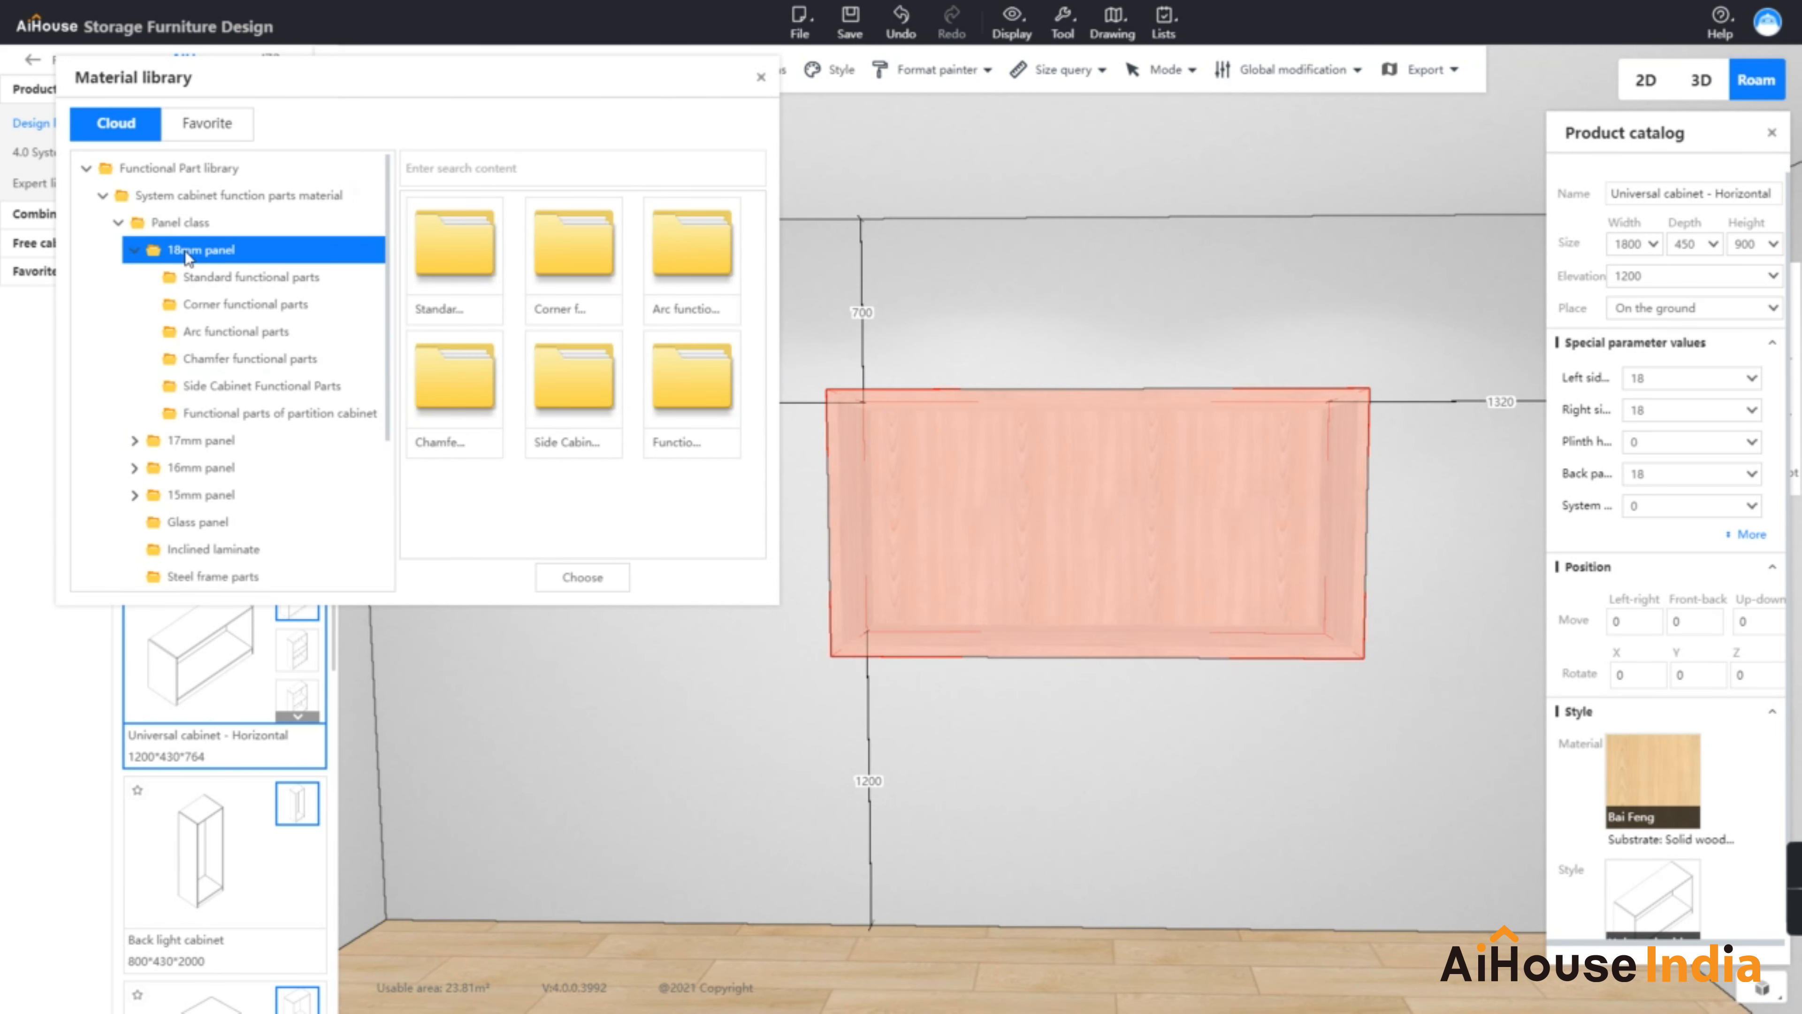
pyautogui.click(274, 281)
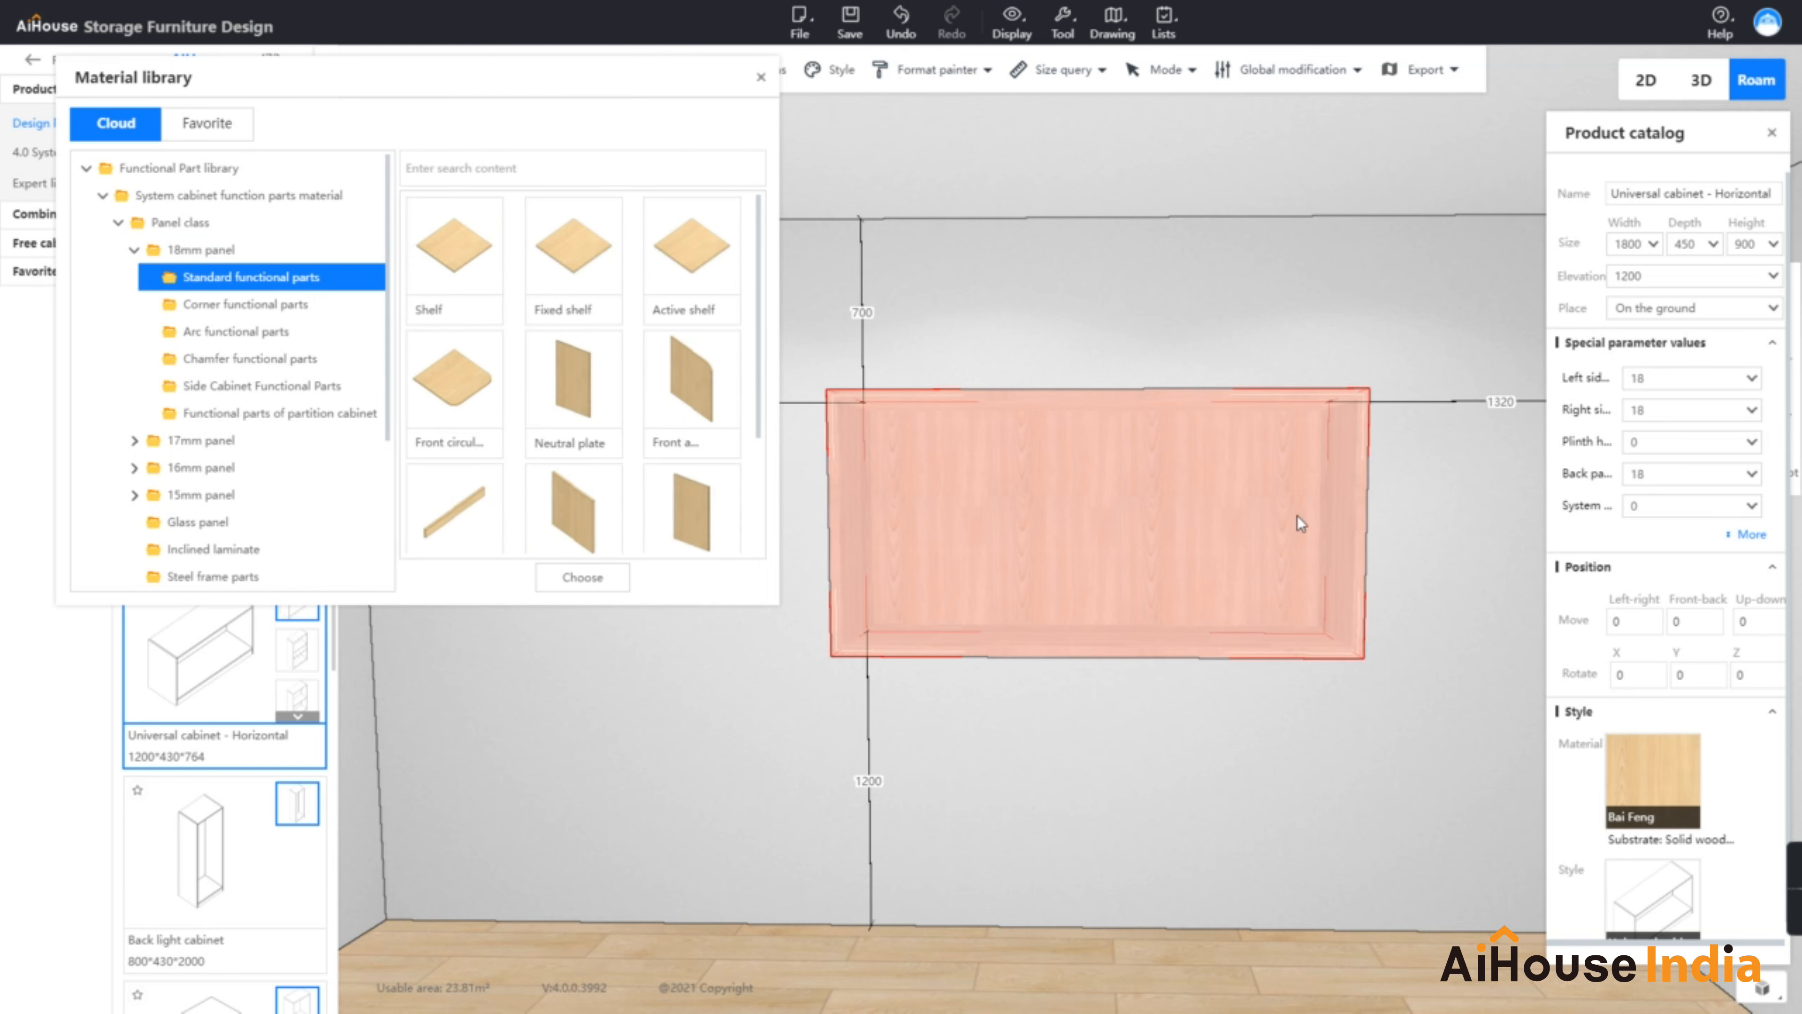
pyautogui.click(445, 277)
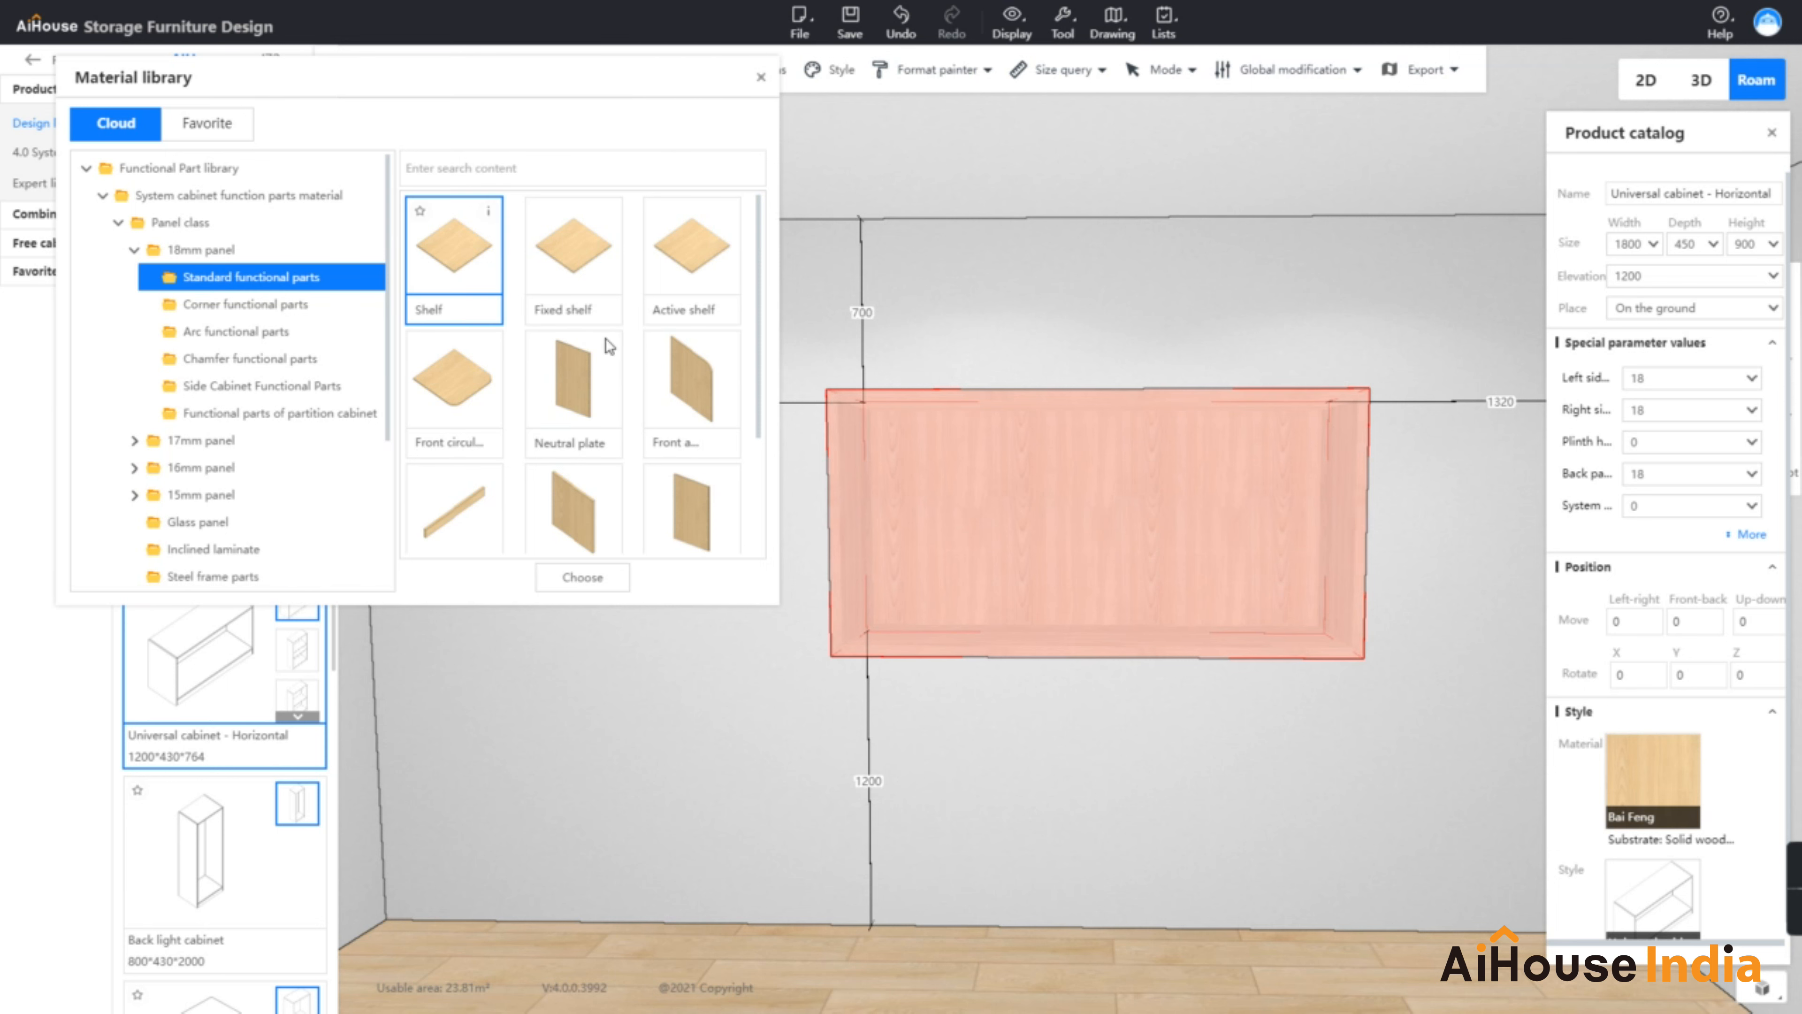
pyautogui.click(582, 576)
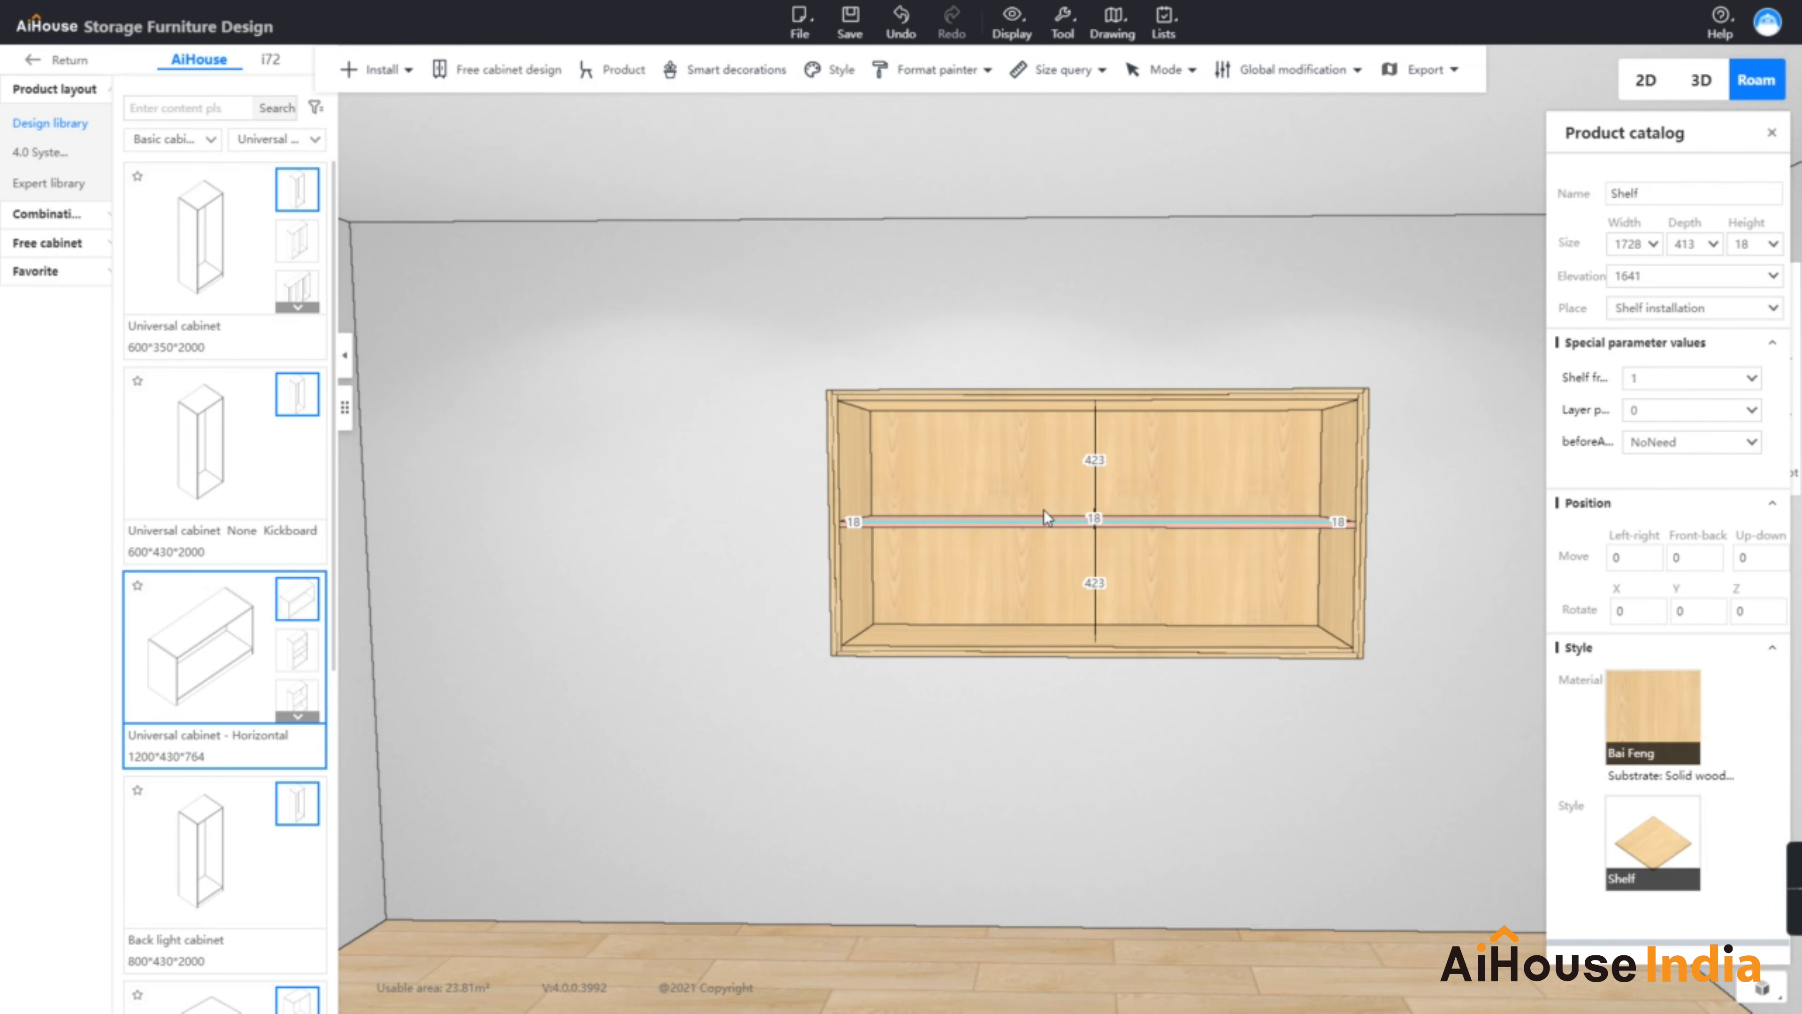
pyautogui.click(1044, 520)
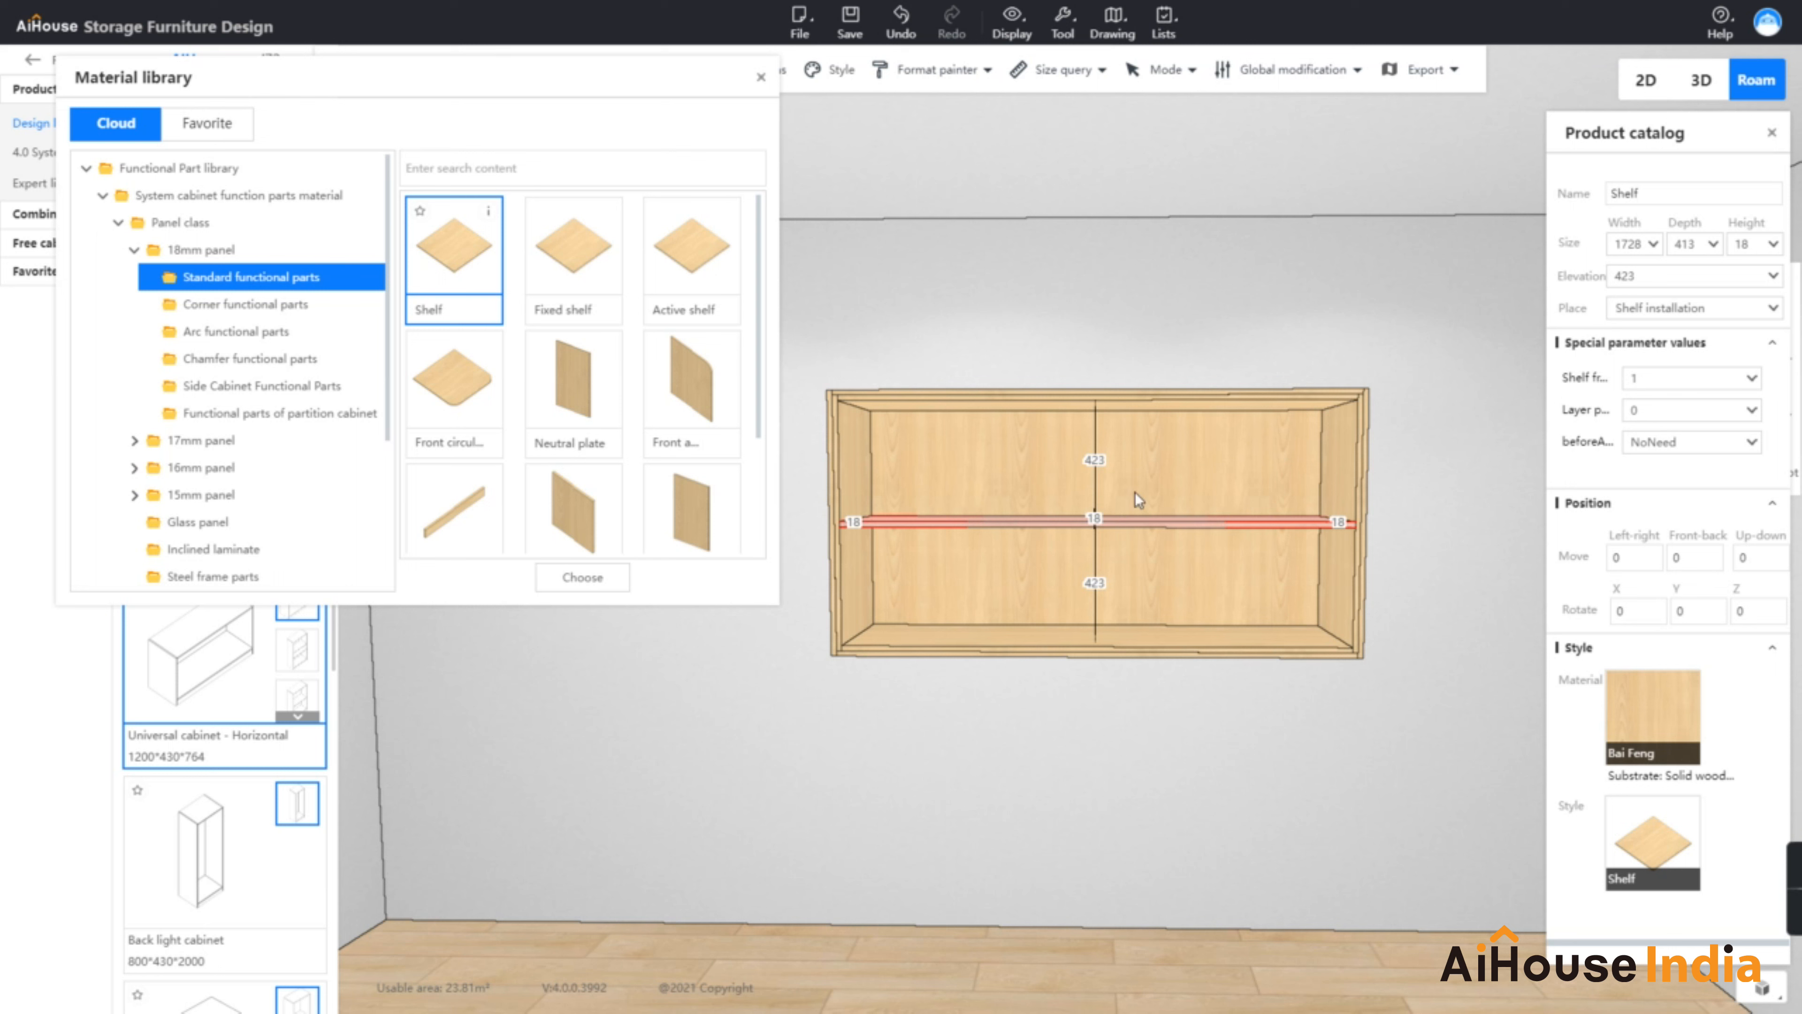
# Set the shelf's depth to 350 mm
pyautogui.doubleClick(1699, 244)
pyautogui.write('350')
pyautogui.press('Return')
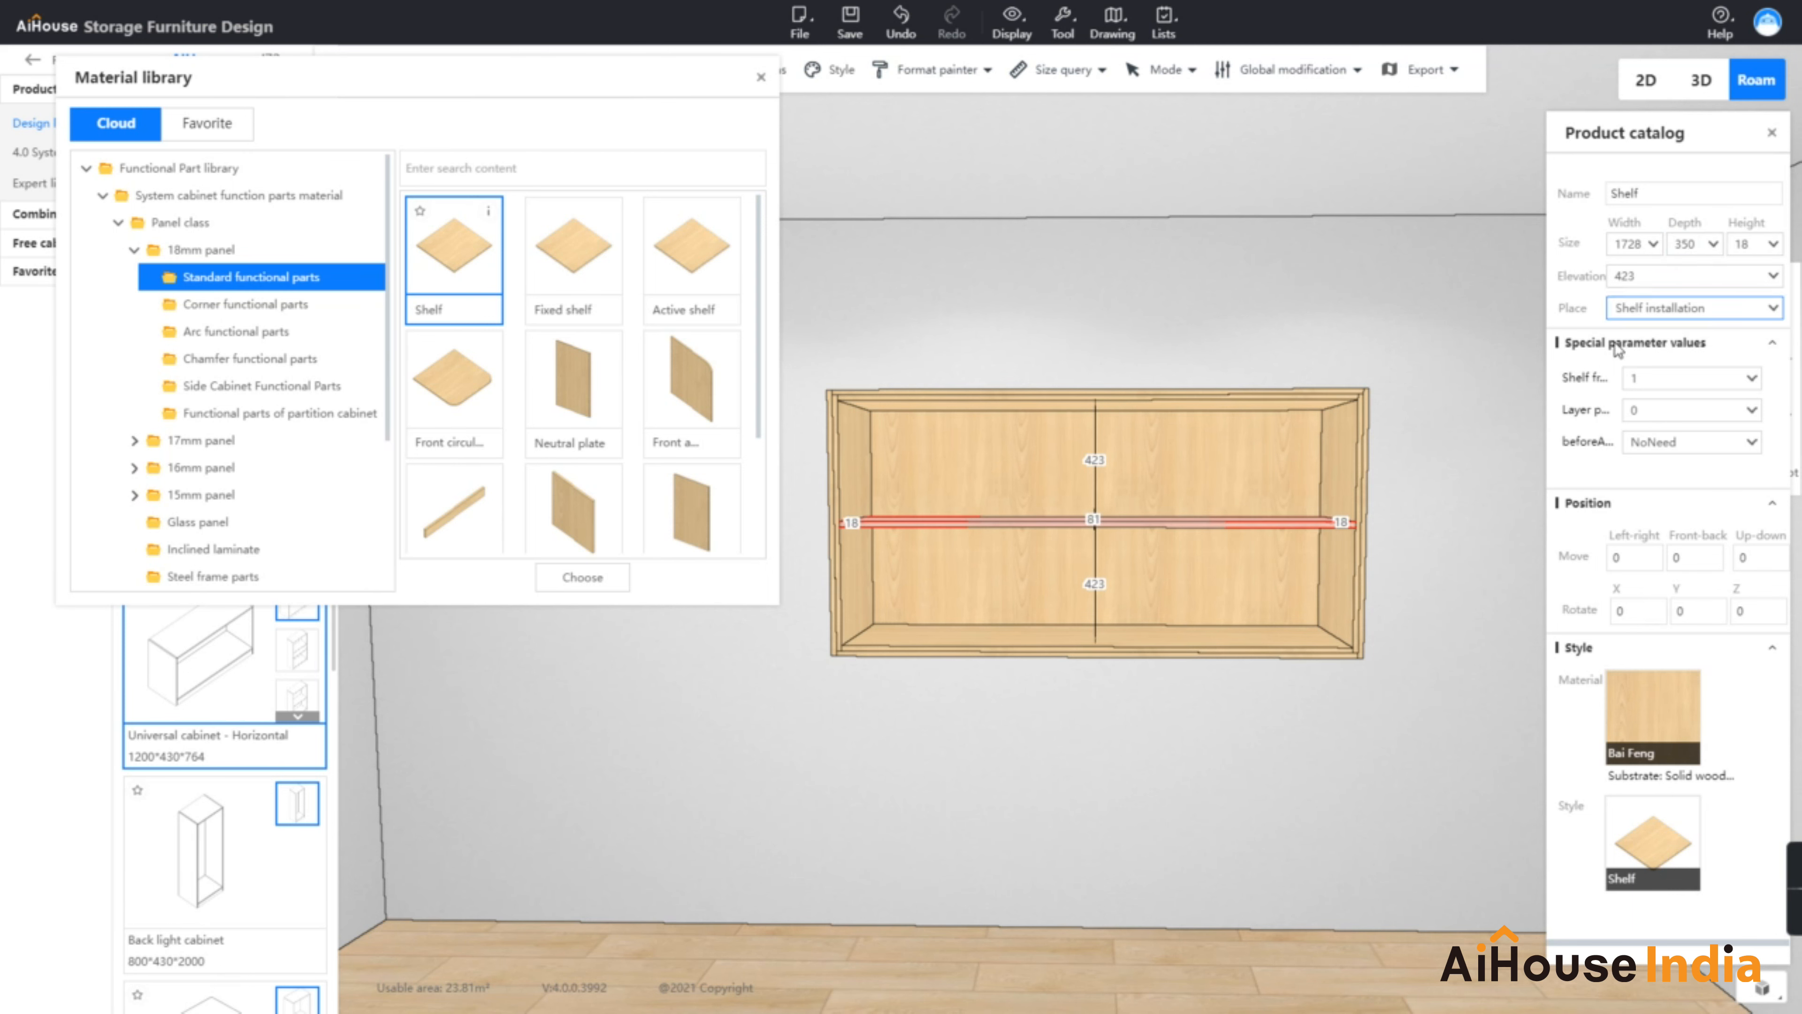
# Set the shelf's depth to 360 mm
pyautogui.moveTo(1140, 698); pyautogui.dragTo(1165, 738)
pyautogui.press('w')
pyautogui.press('a')
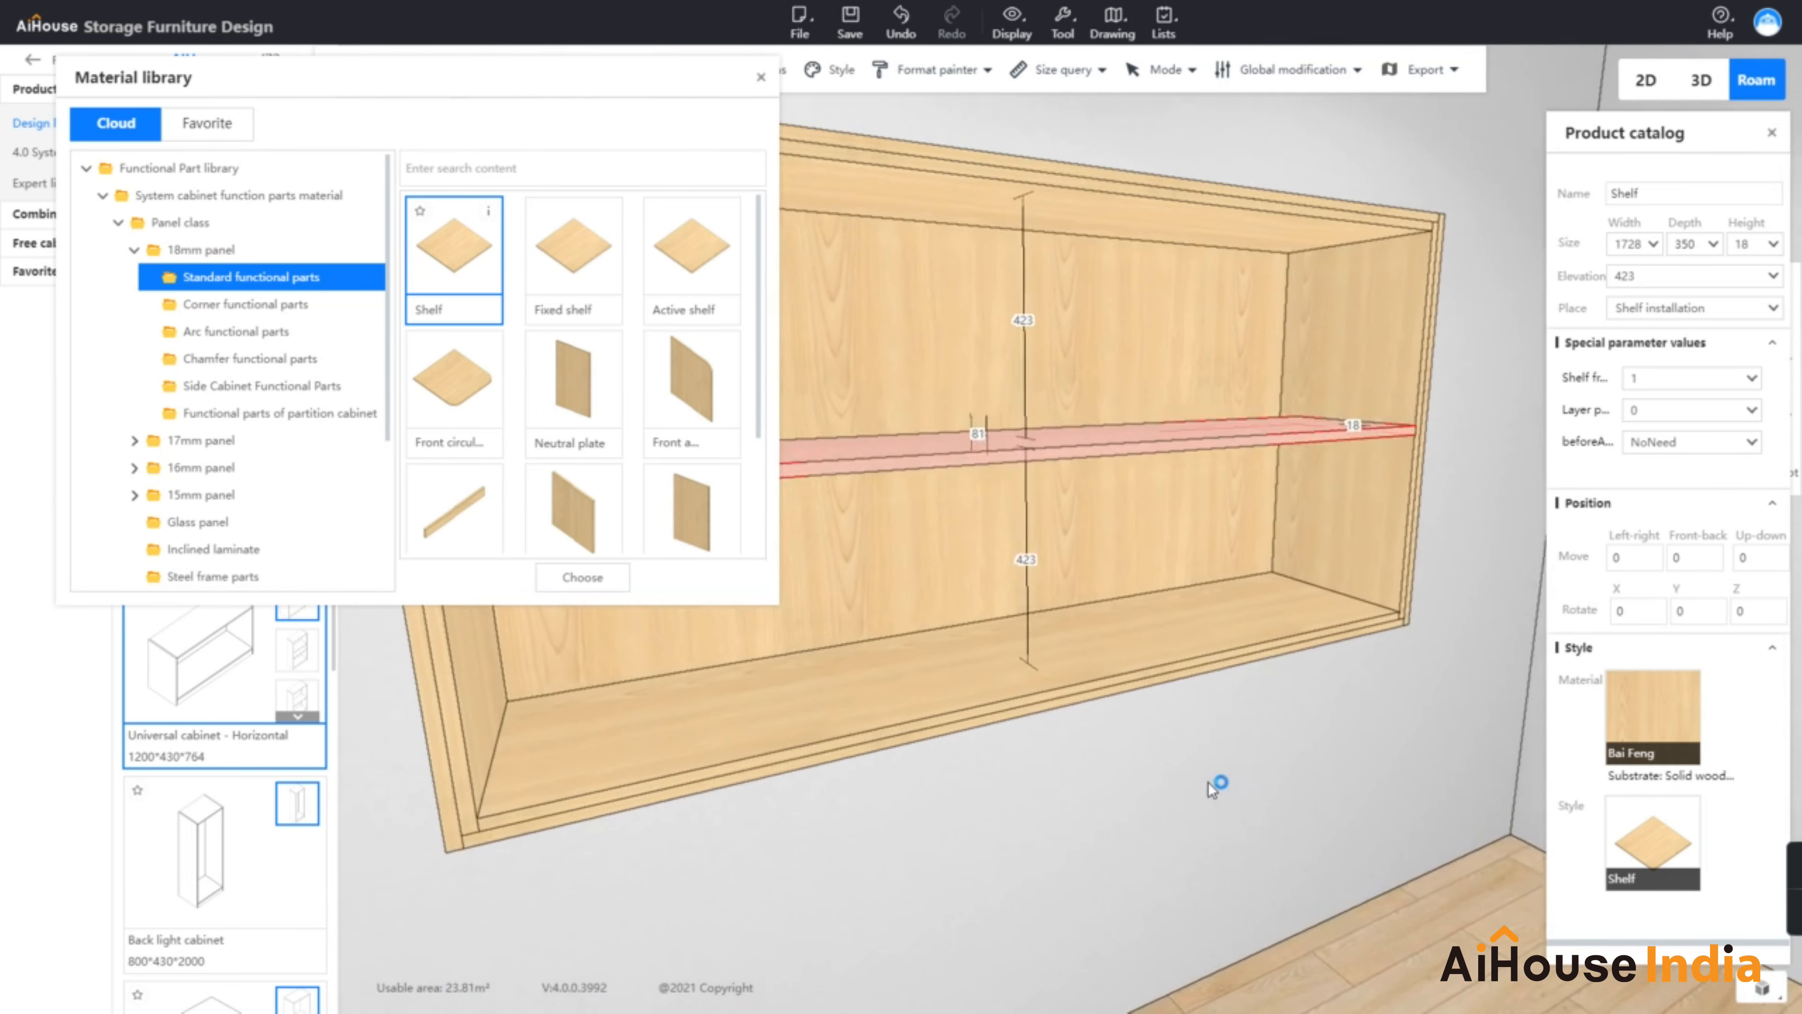
pyautogui.moveTo(1027, 428); pyautogui.dragTo(1001, 449)
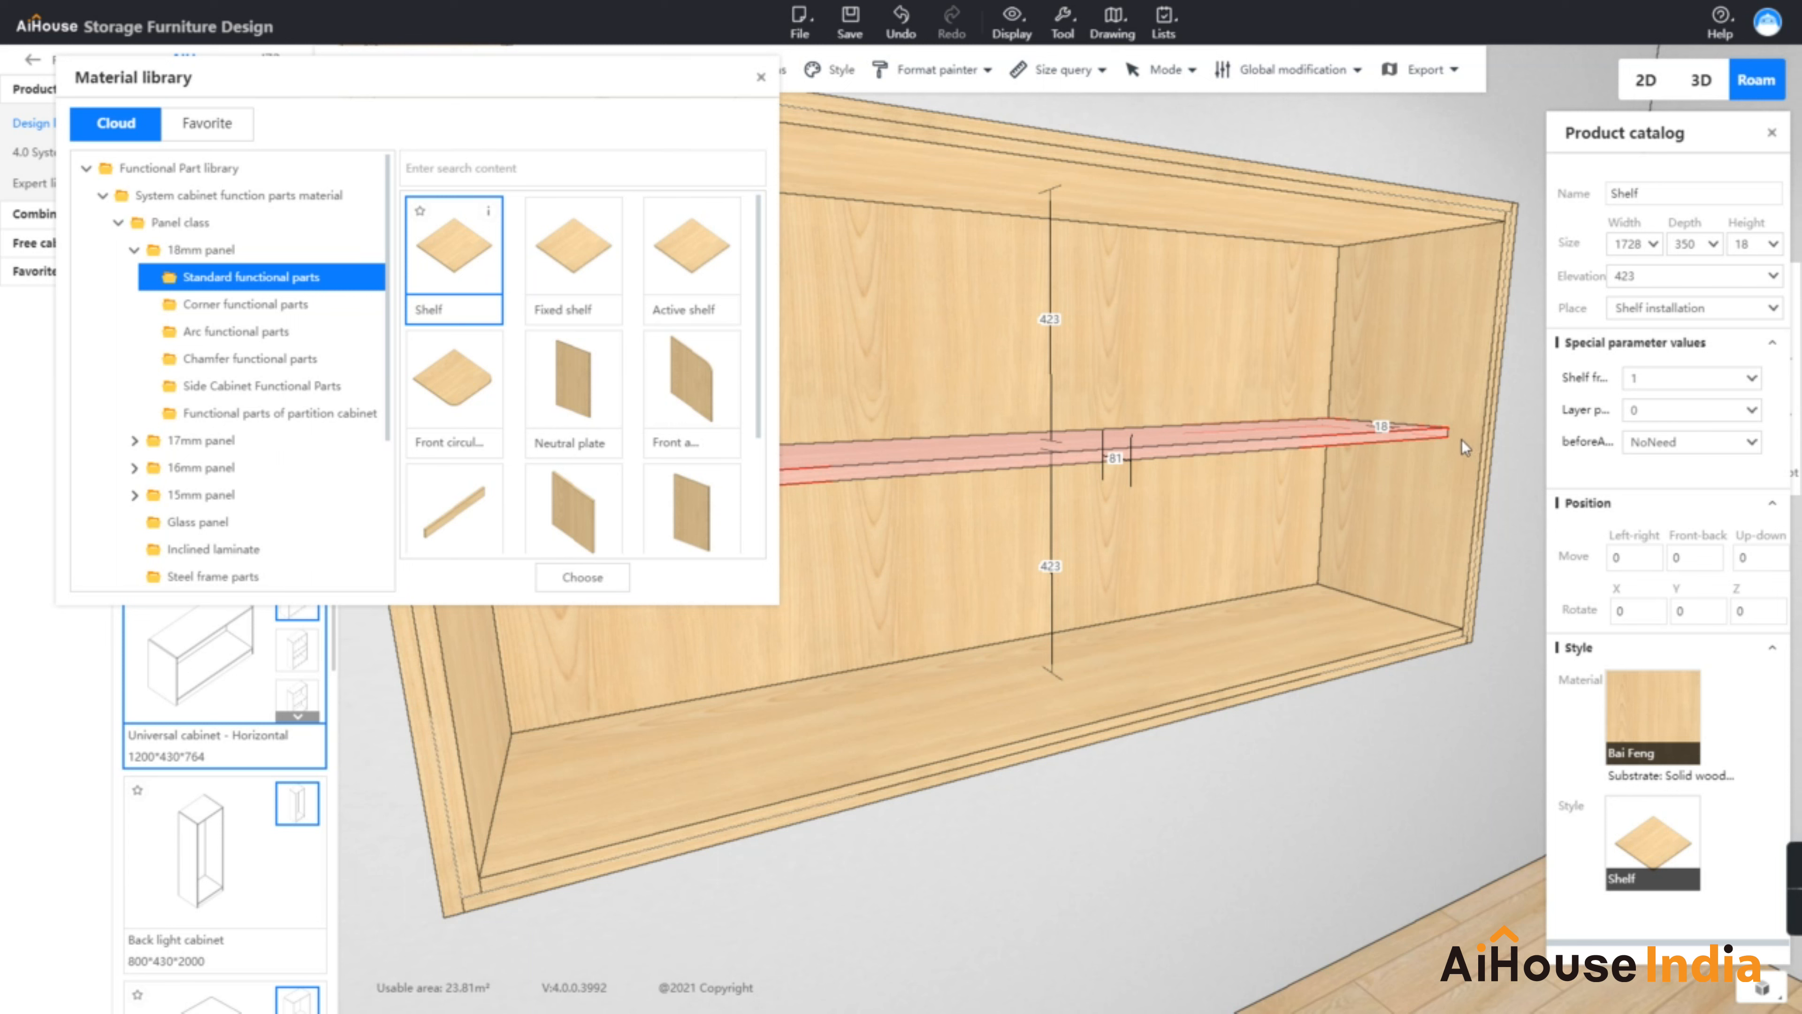
pyautogui.click(1693, 244)
pyautogui.write('360')
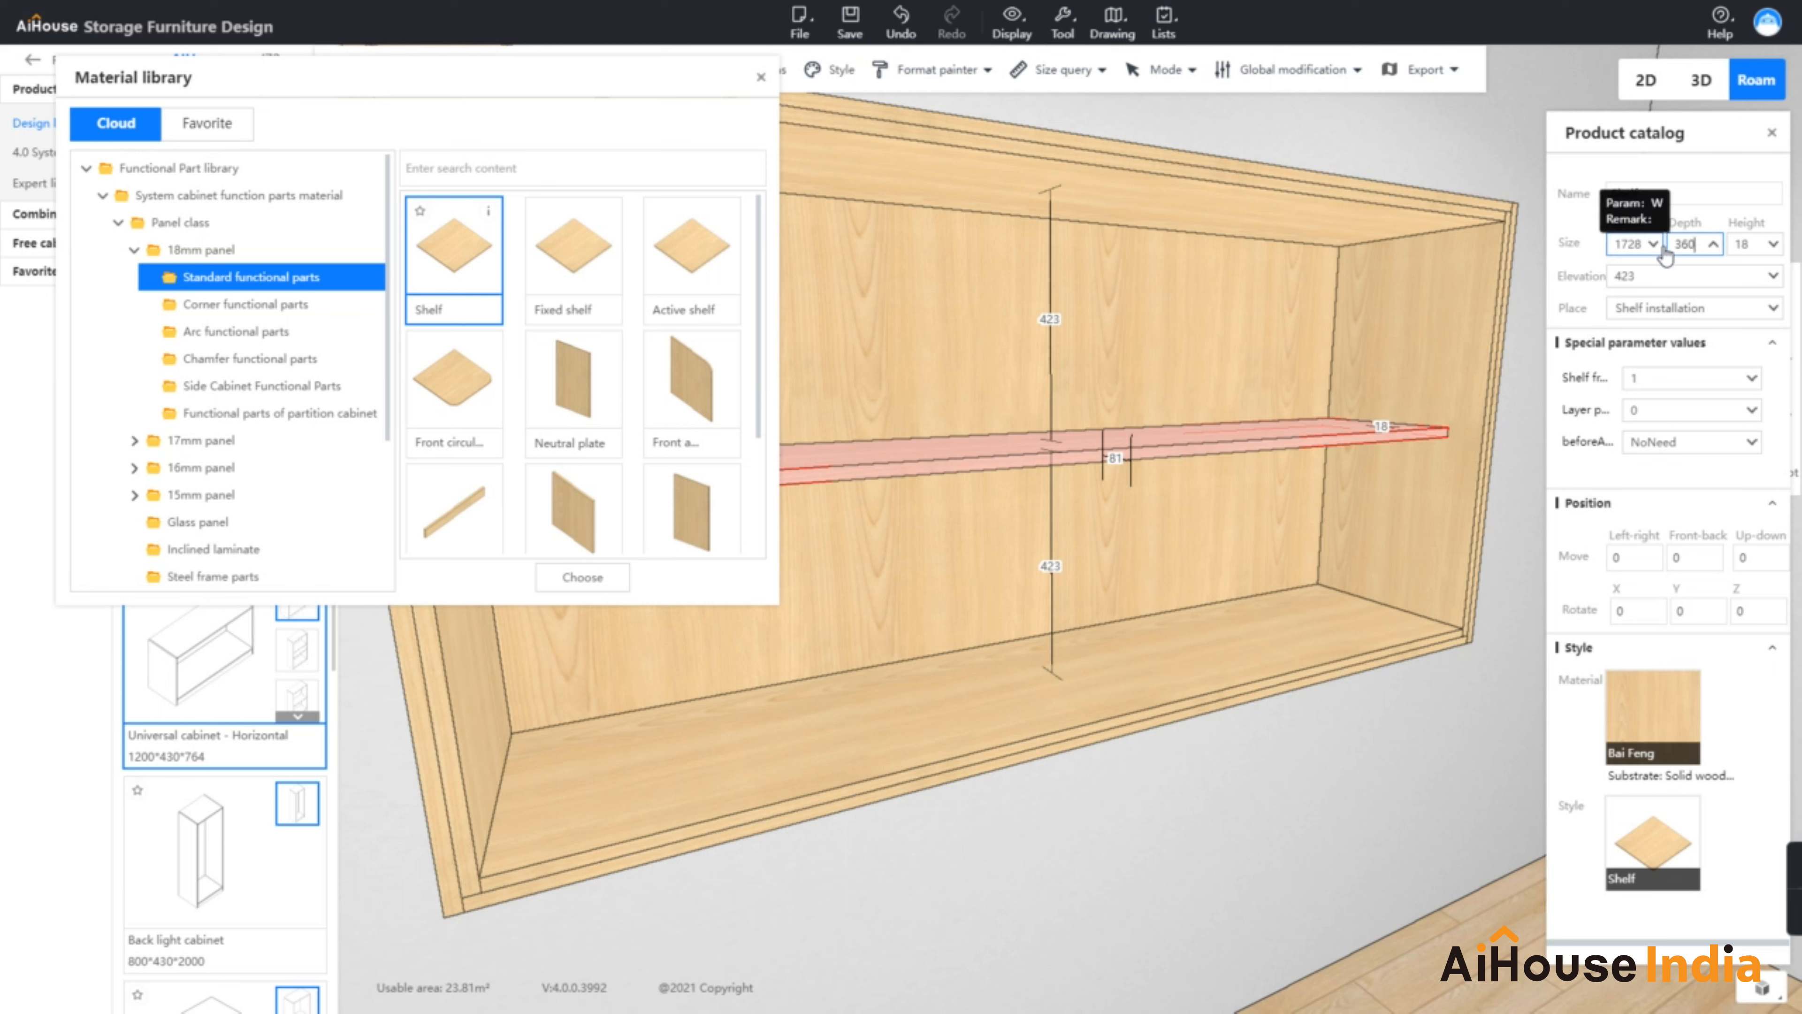
pyautogui.press('Return')
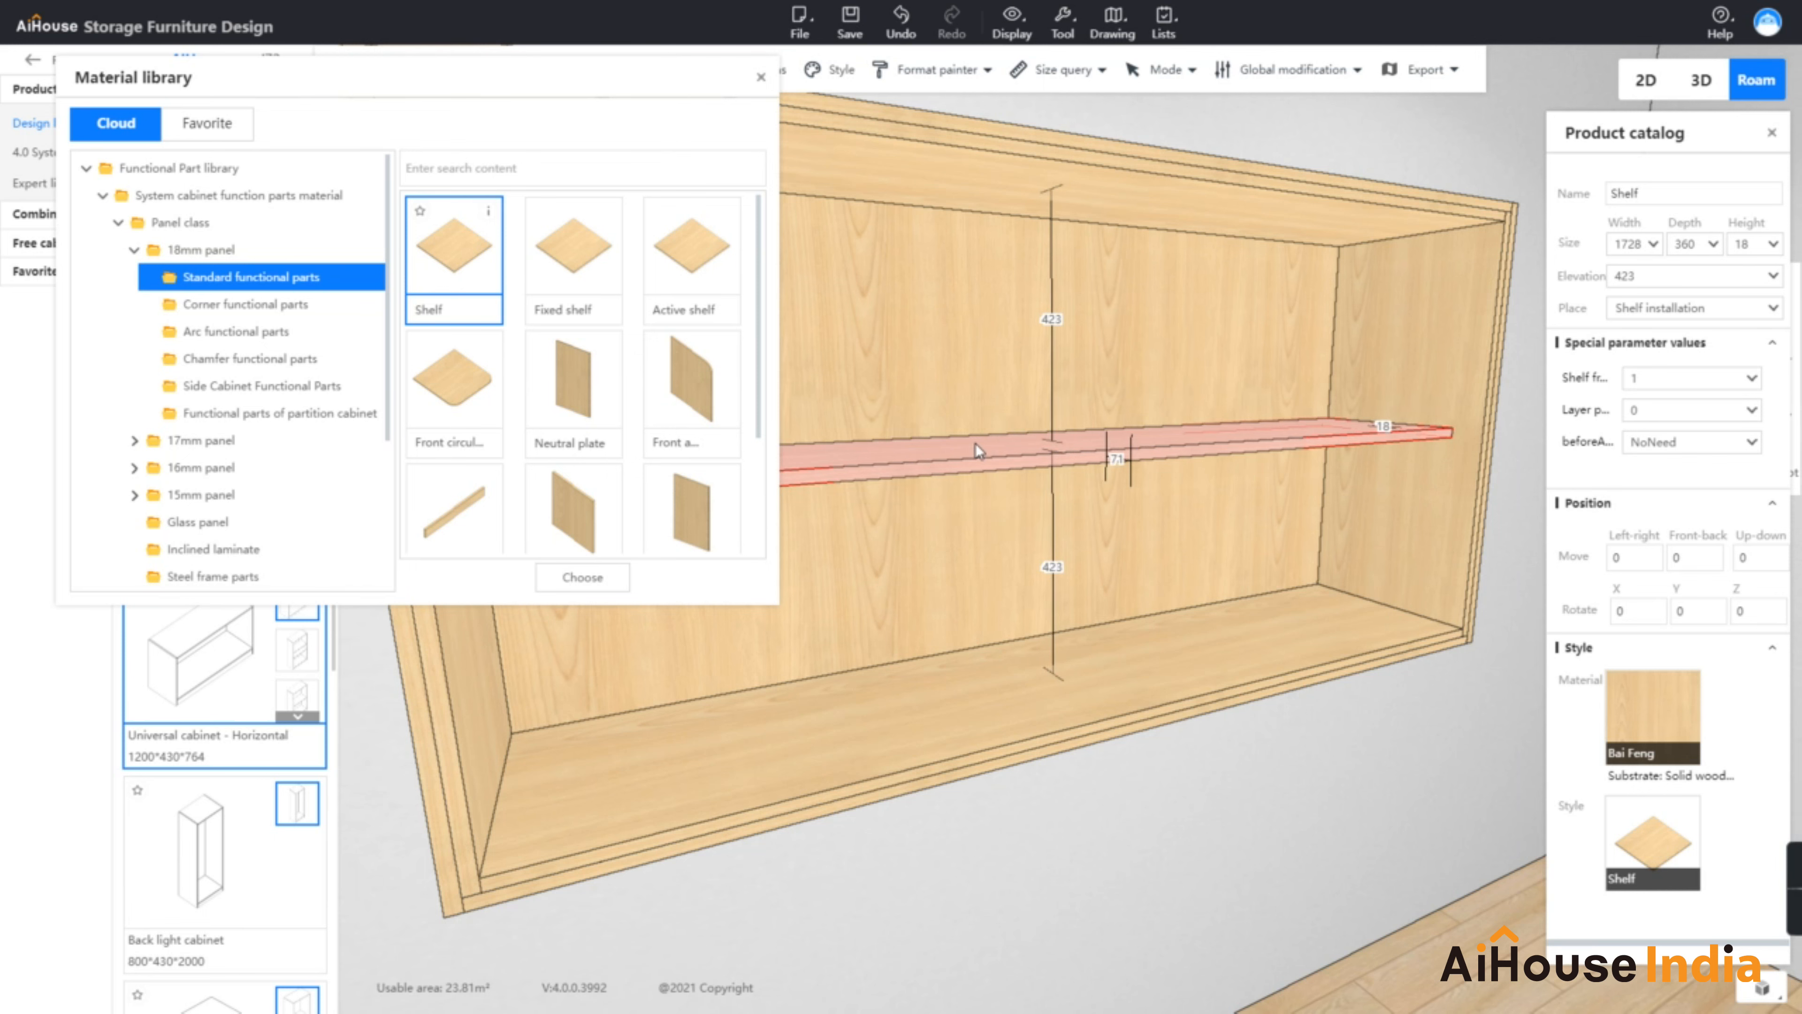
# Evenly divide the cabinet interior with the shelf, using the Number 2 option
pyautogui.scroll(-3, 1395, 703)
pyautogui.moveTo(1390, 648); pyautogui.dragTo(1145, 594)
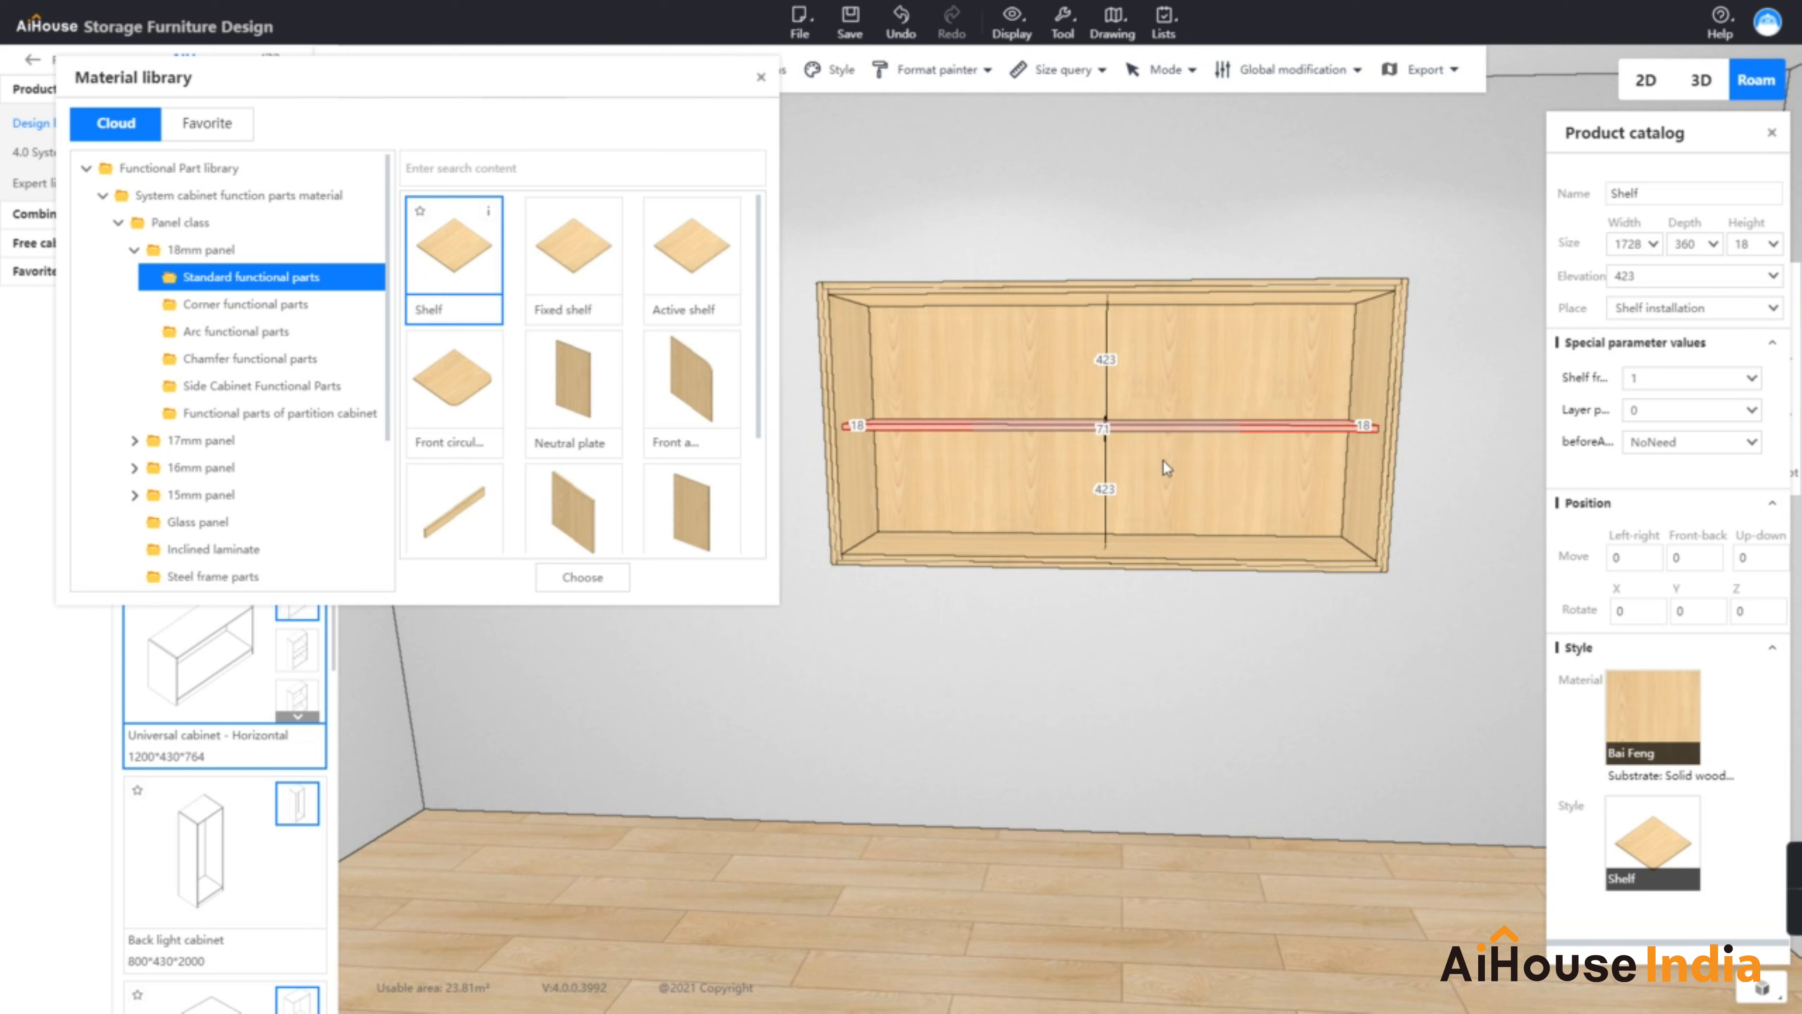
pyautogui.rightClick(1167, 428)
pyautogui.moveTo(1220, 713)
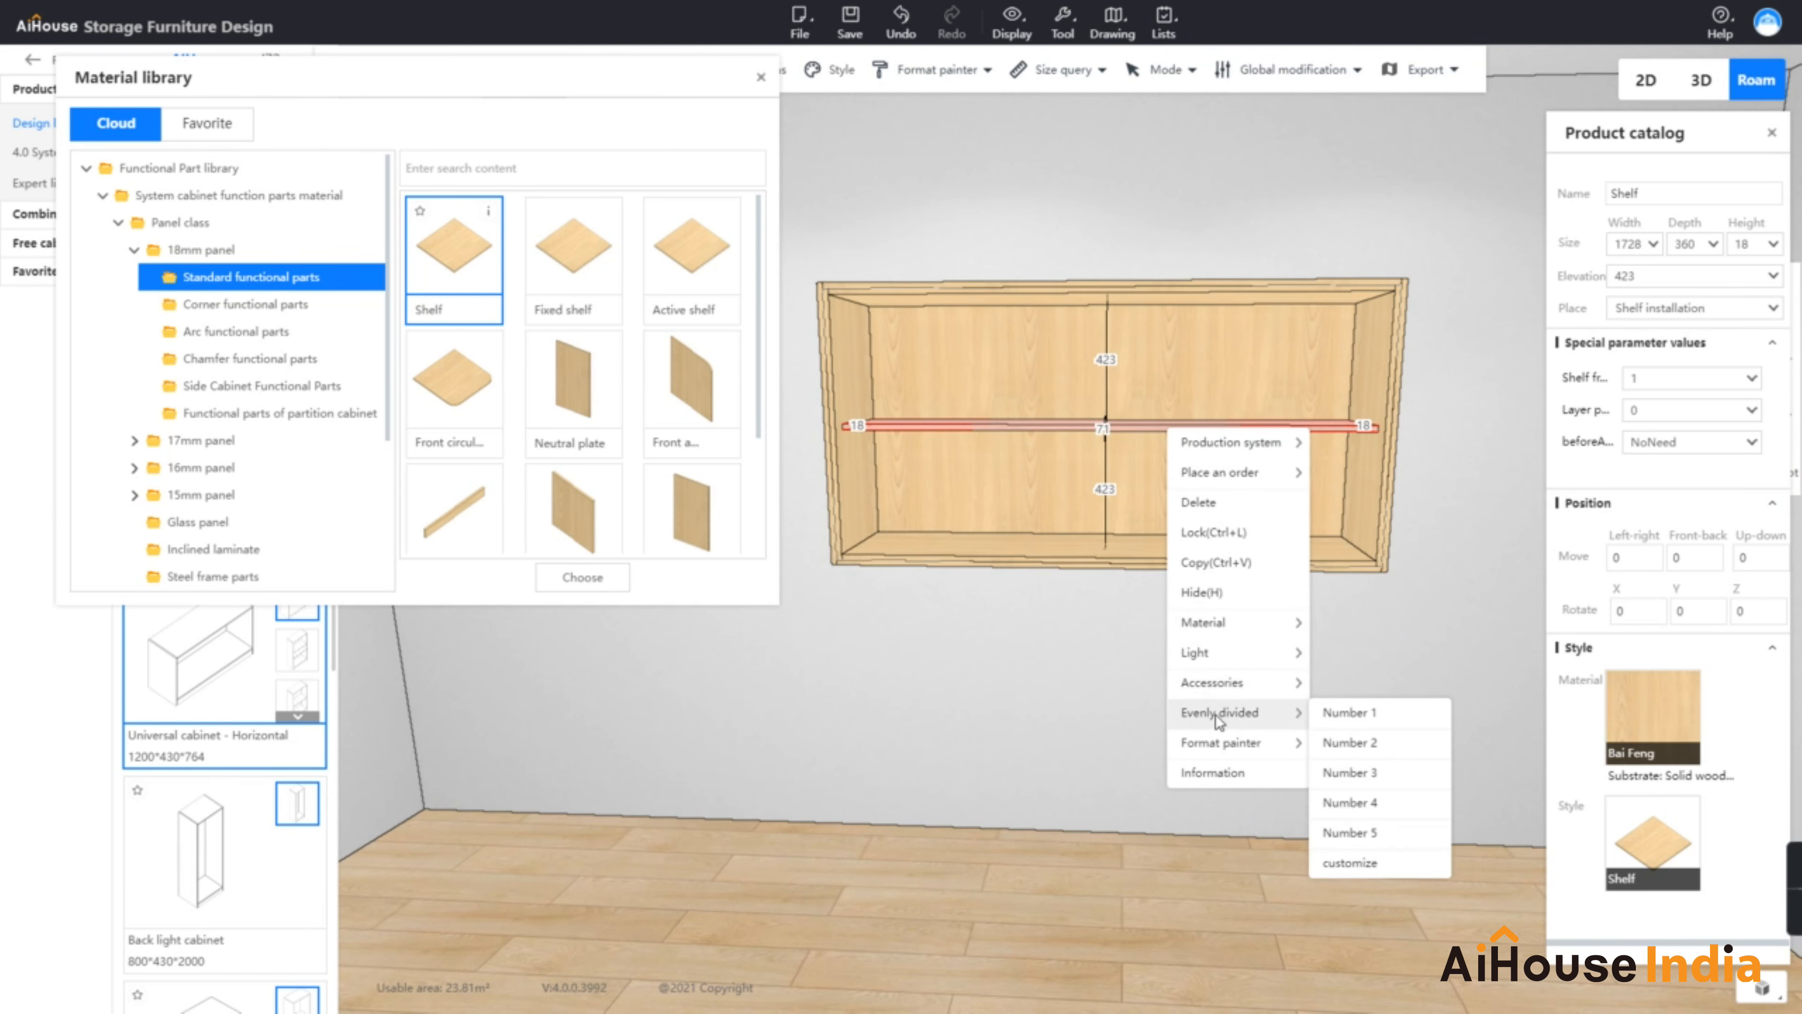
pyautogui.click(1349, 742)
# Insert a vertical Neutral plate in the cabinet, 500 mm from its right side panel
pyautogui.moveTo(1195, 689); pyautogui.dragTo(1529, 574)
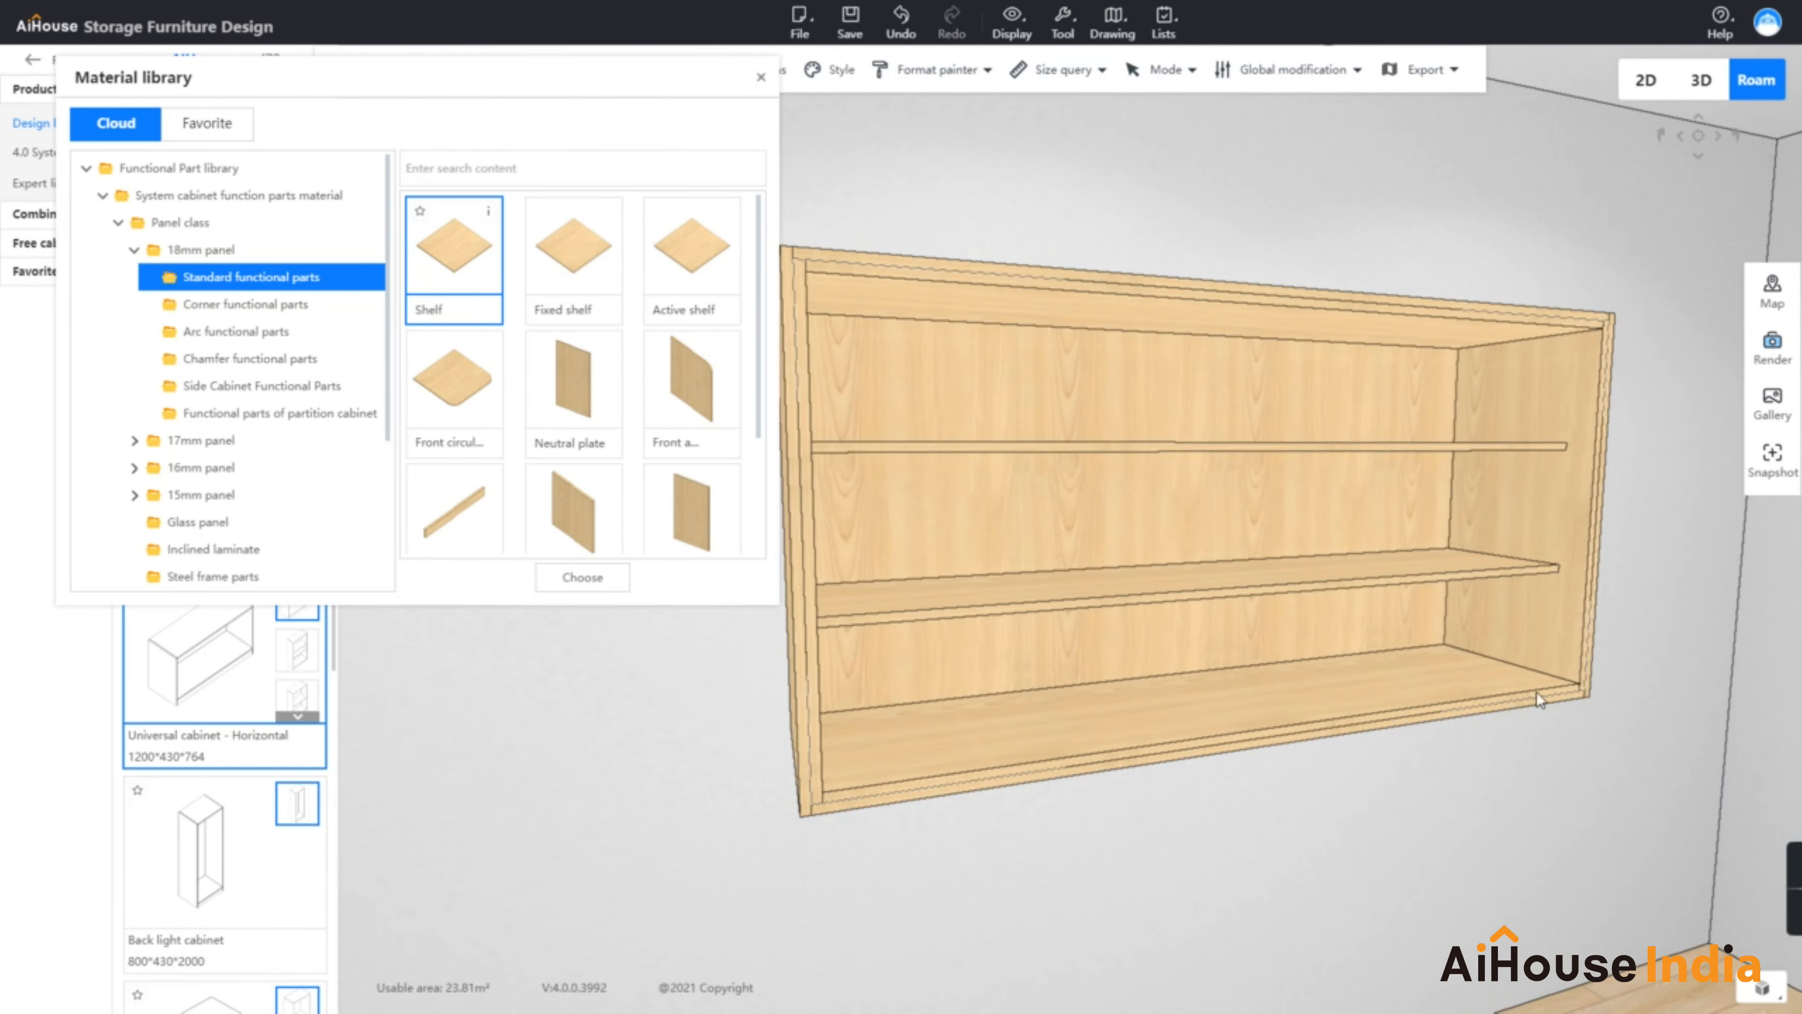
pyautogui.scroll(-3, 1509, 747)
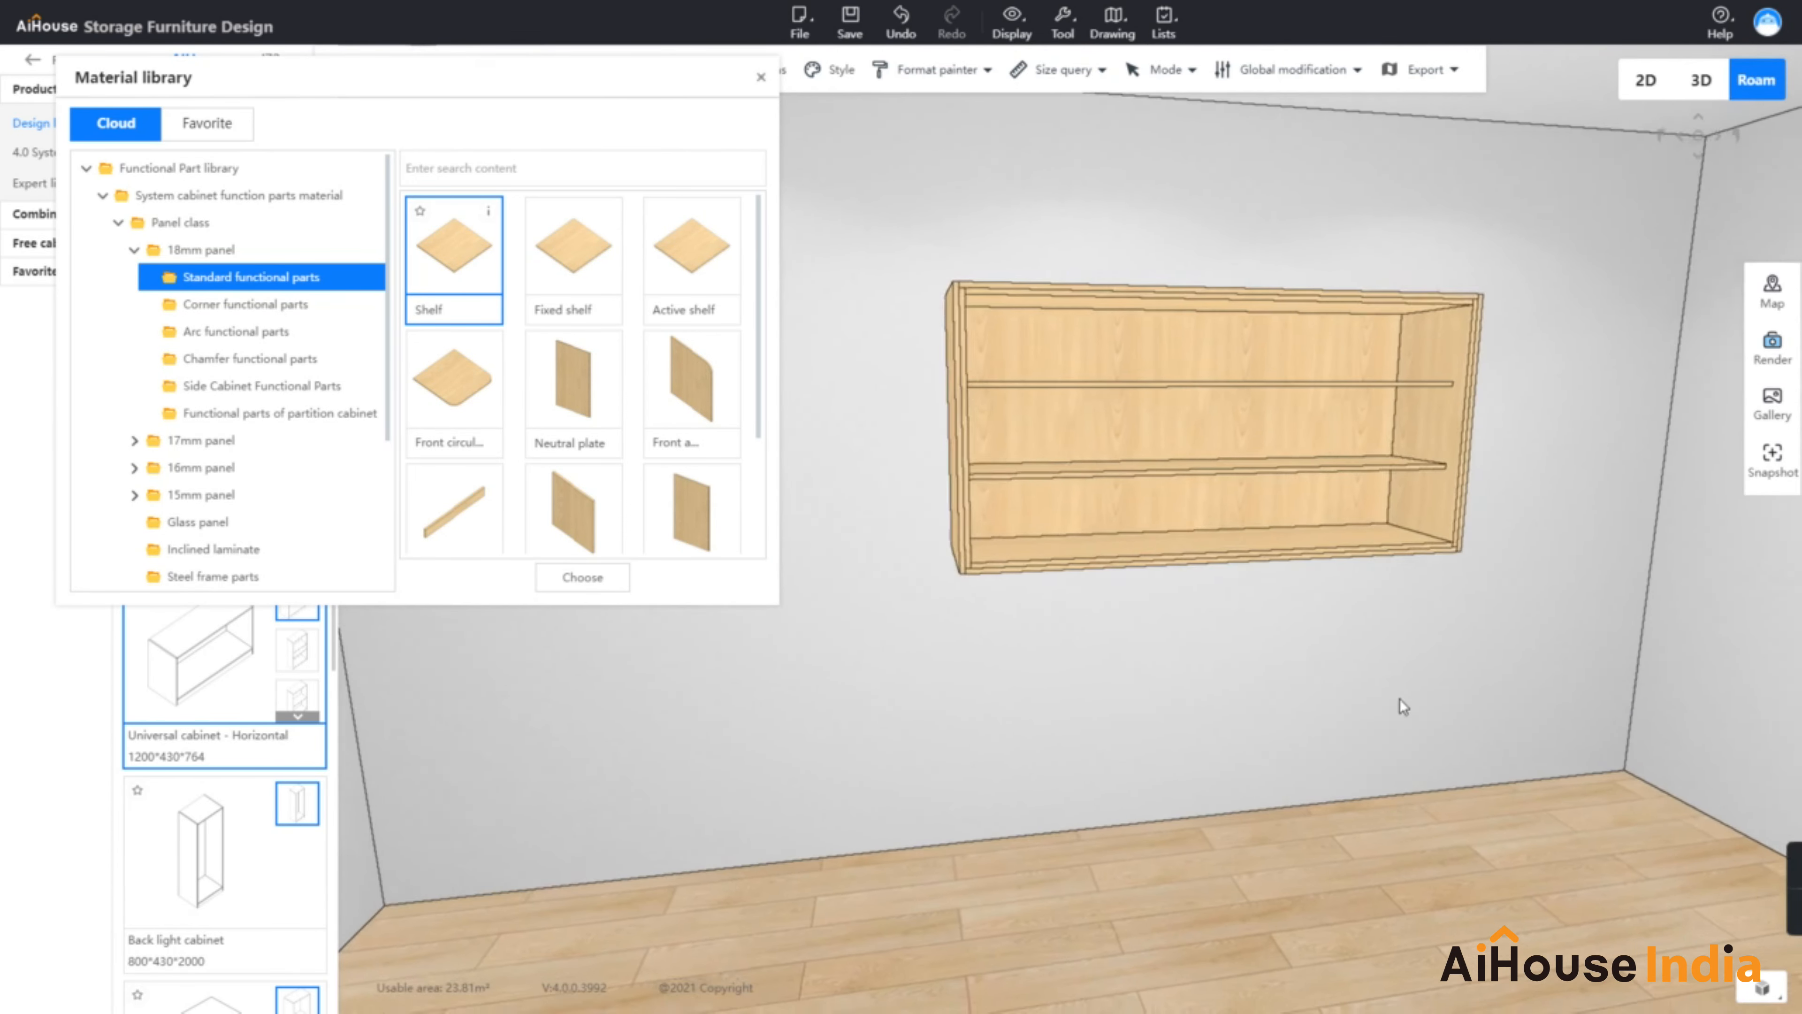
pyautogui.moveTo(1403, 707); pyautogui.dragTo(1214, 664)
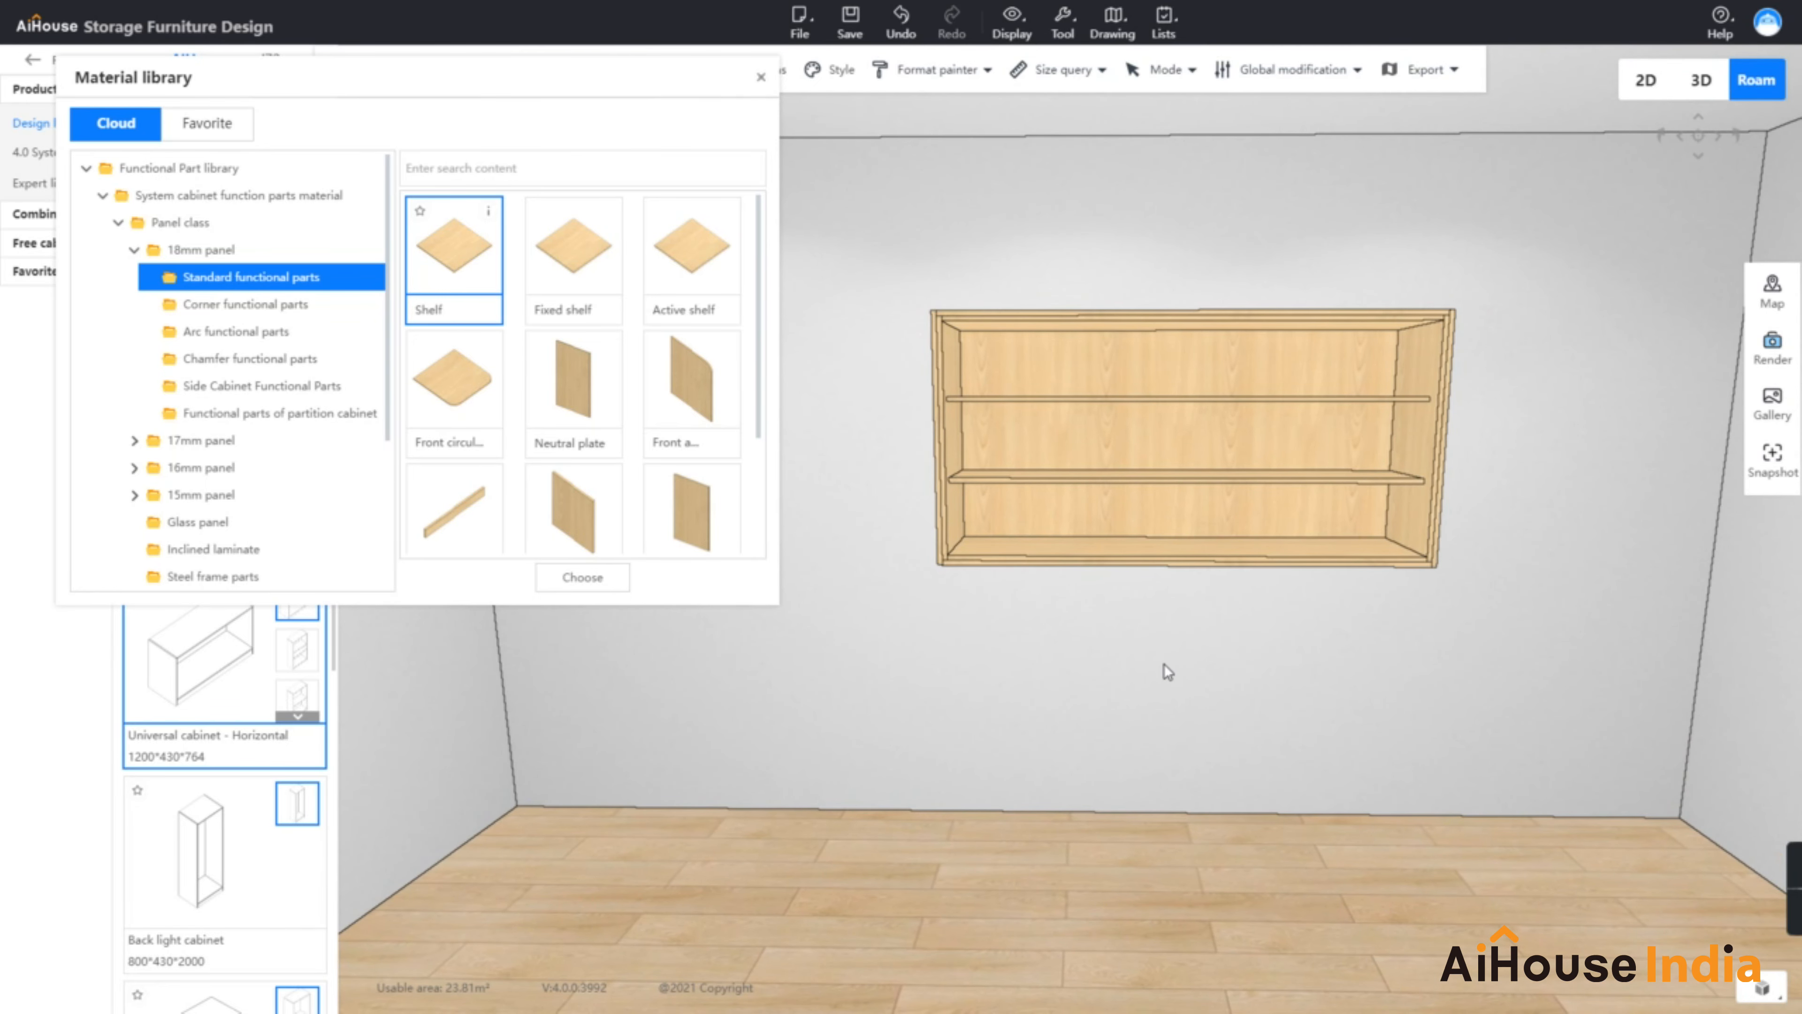
pyautogui.scroll(1, 1168, 667)
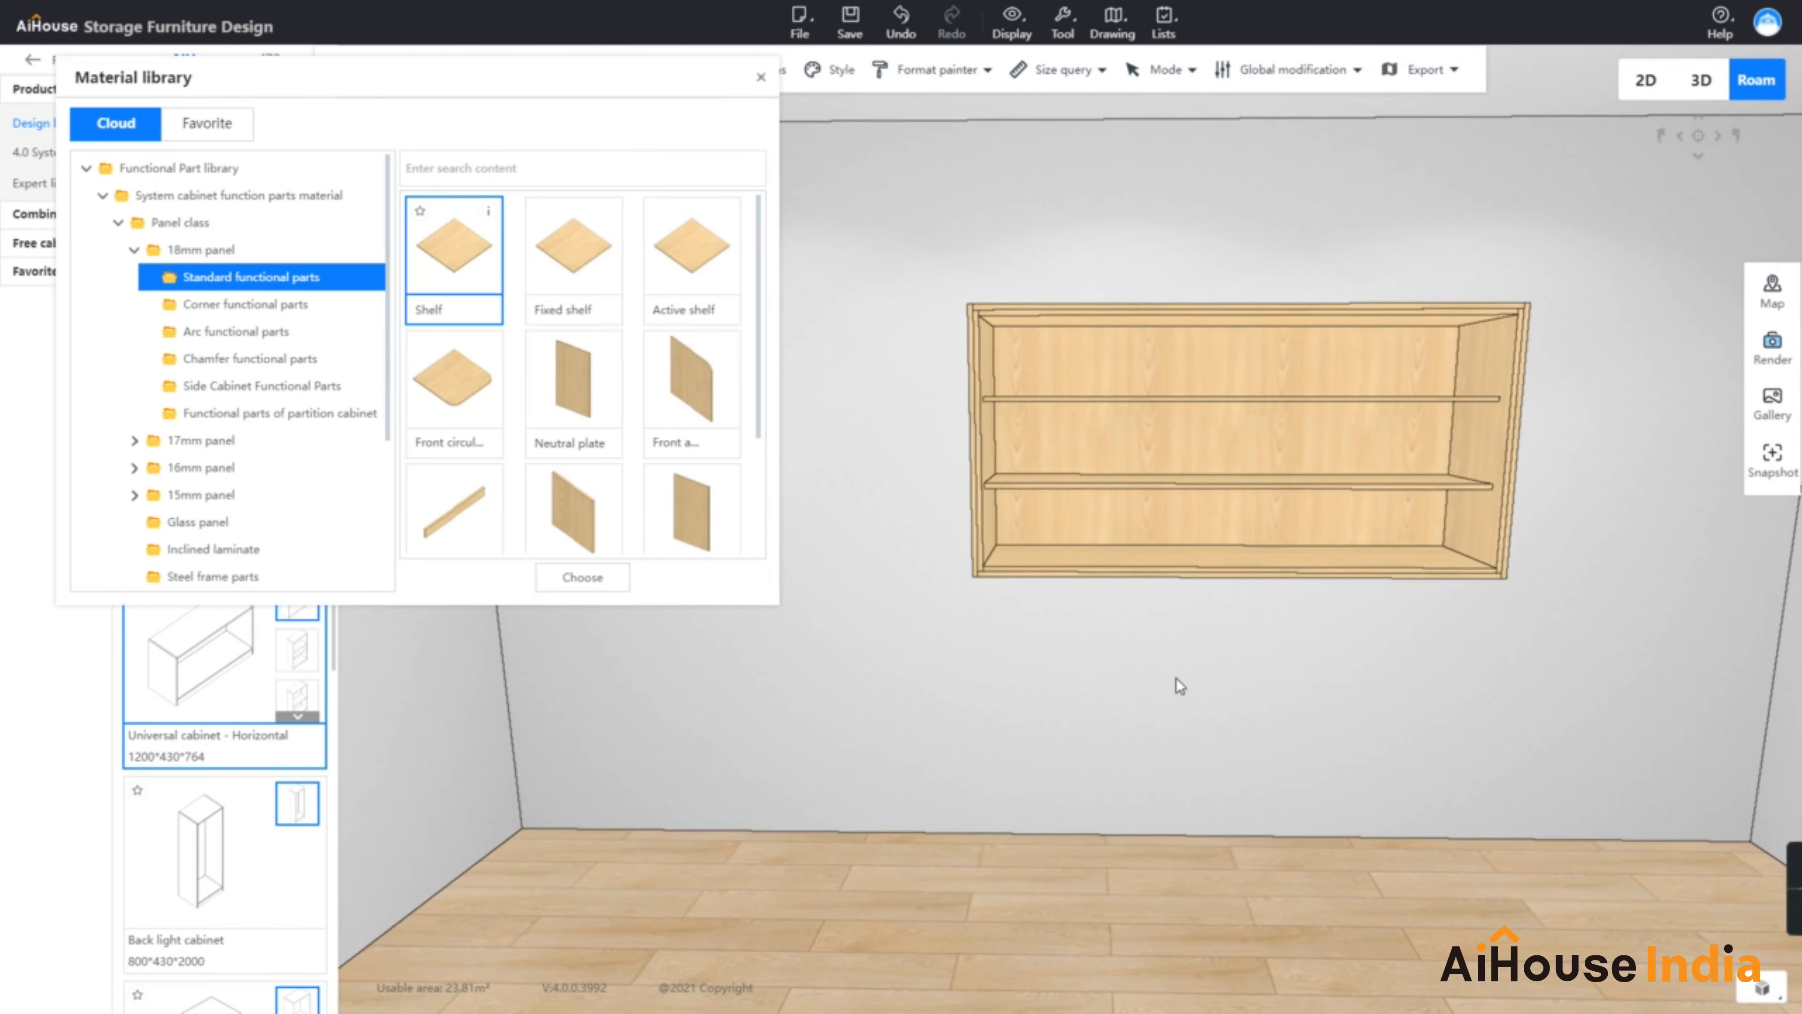
pyautogui.doubleClick(579, 368)
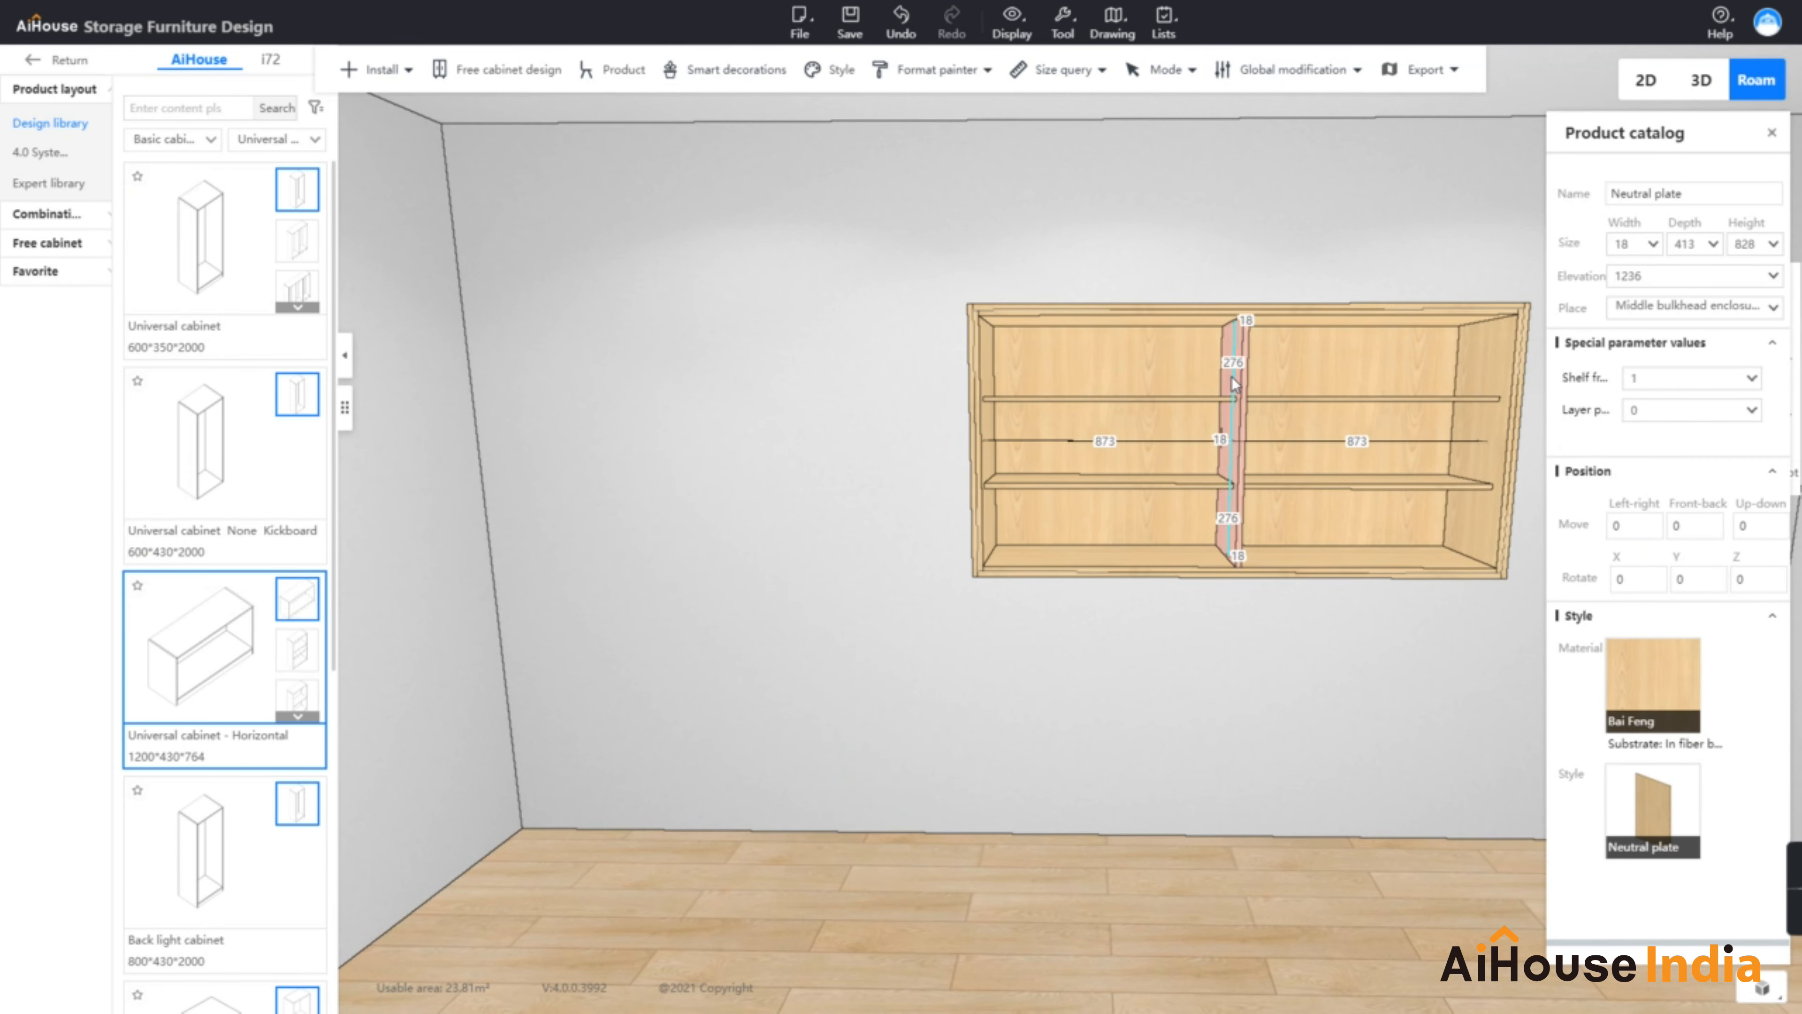
pyautogui.click(1236, 390)
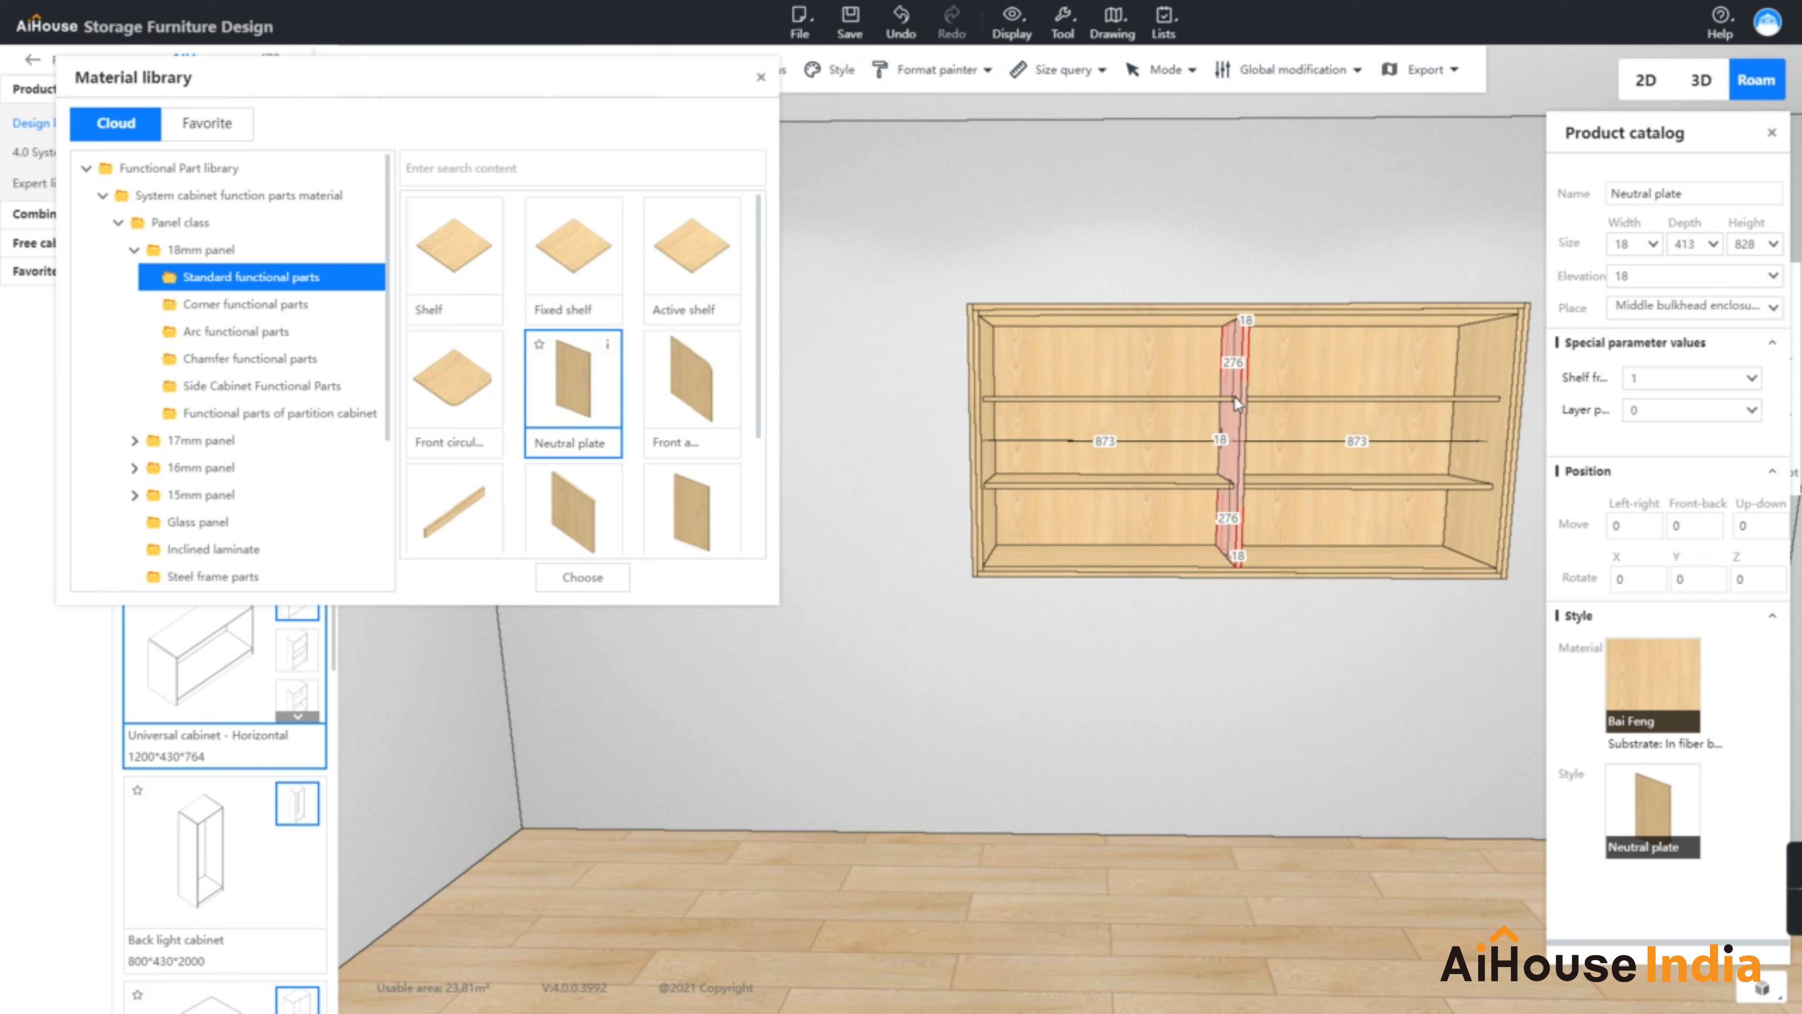
pyautogui.click(1361, 442)
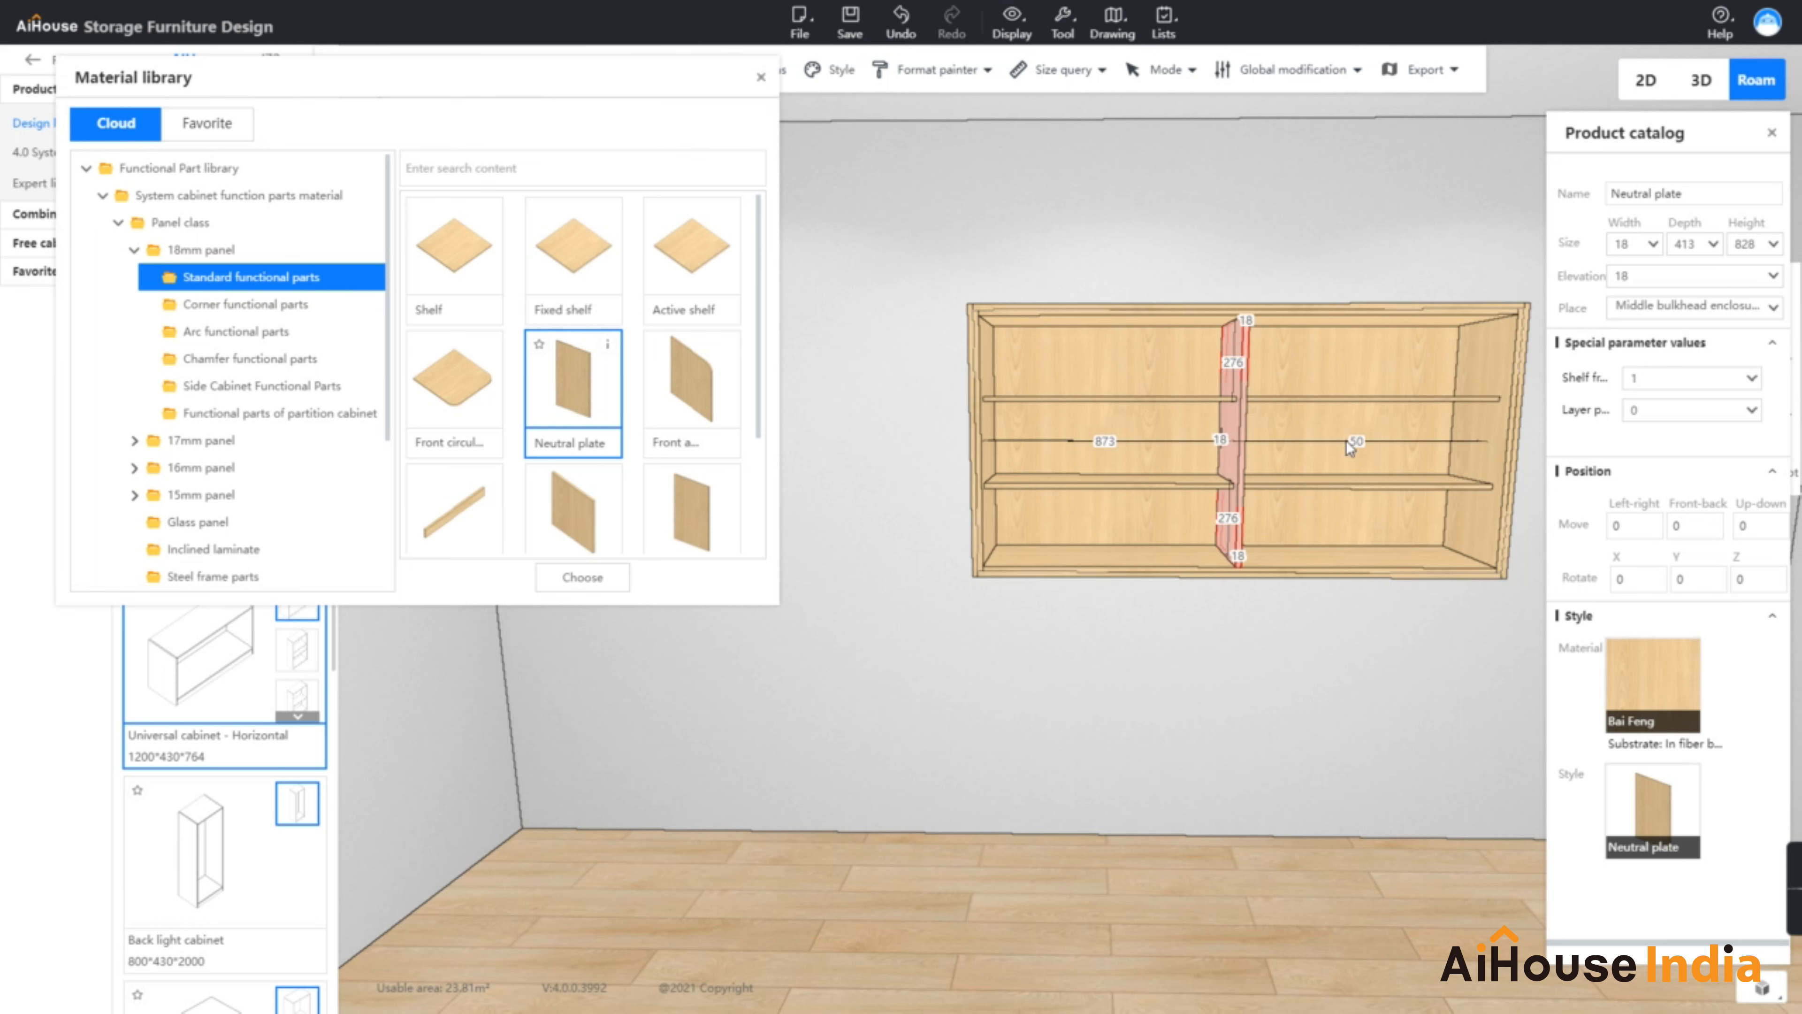
pyautogui.press('Return')
pyautogui.click(1214, 266)
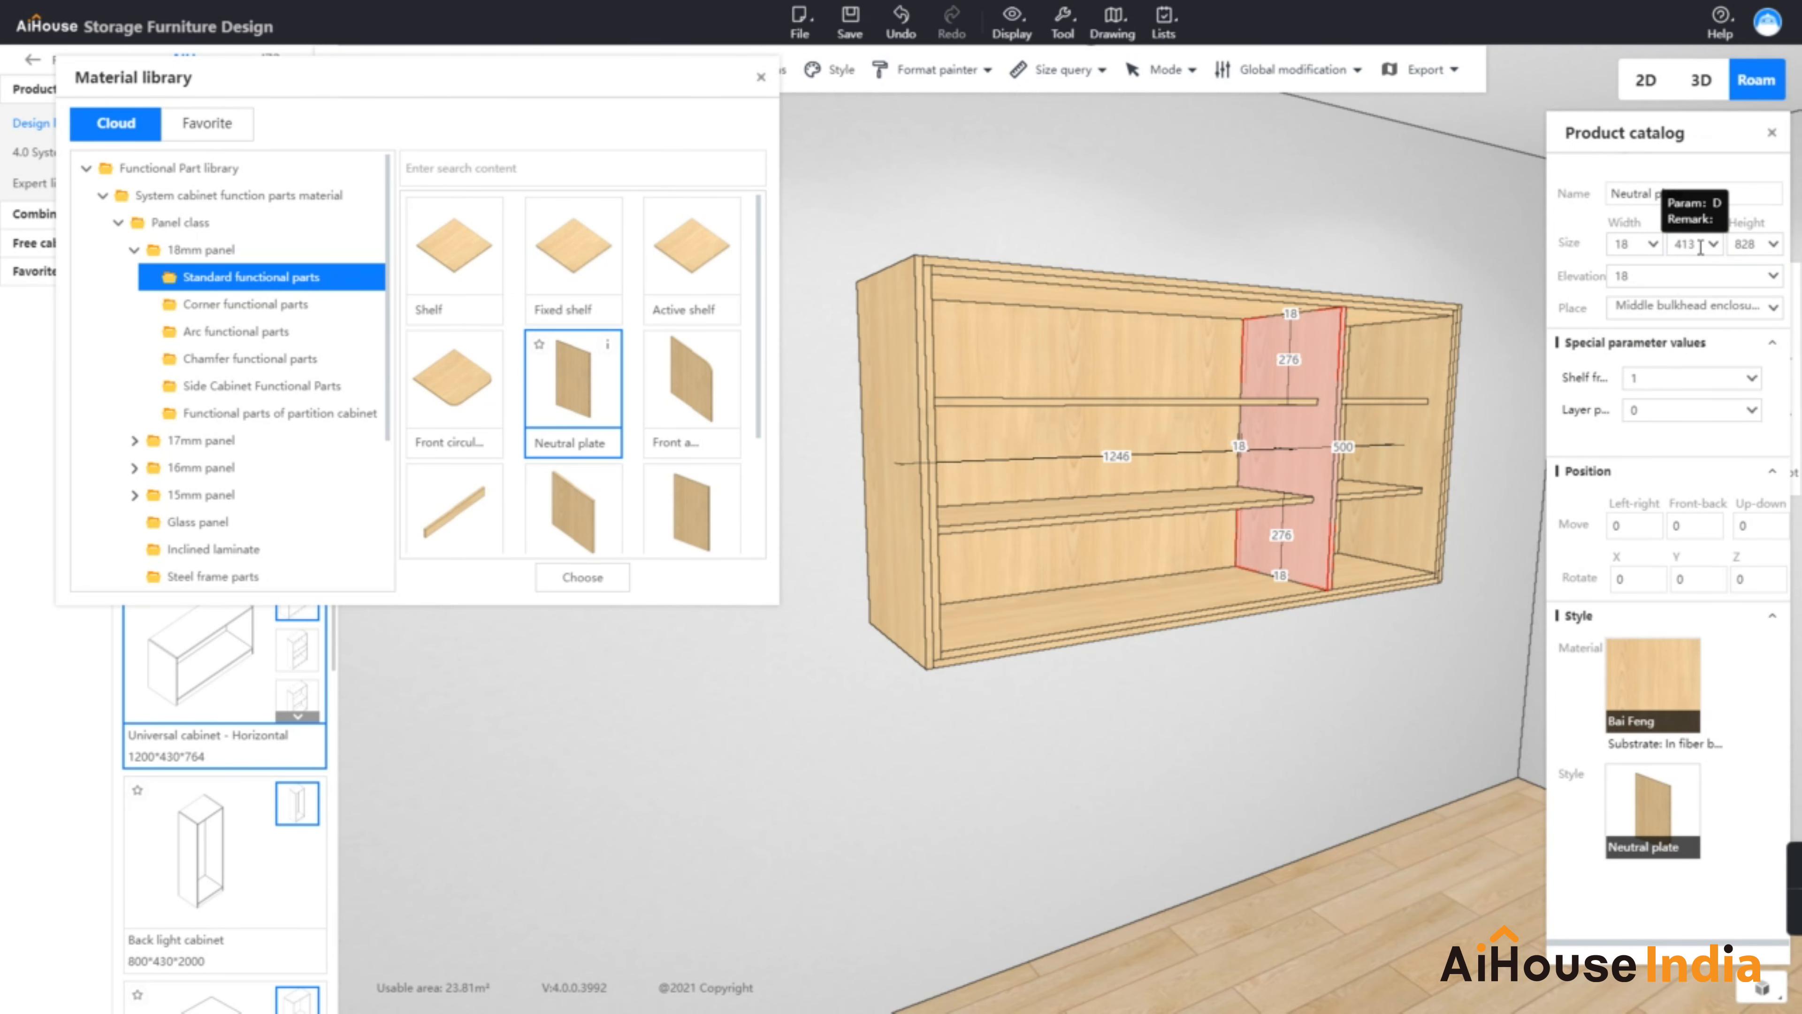
# Set the right neutral plate's depth to 360 mm and its gap to the back panel to 0, then deselect it
pyautogui.moveTo(1702, 245); pyautogui.dragTo(1666, 250)
pyautogui.write('360')
pyautogui.press('Return')
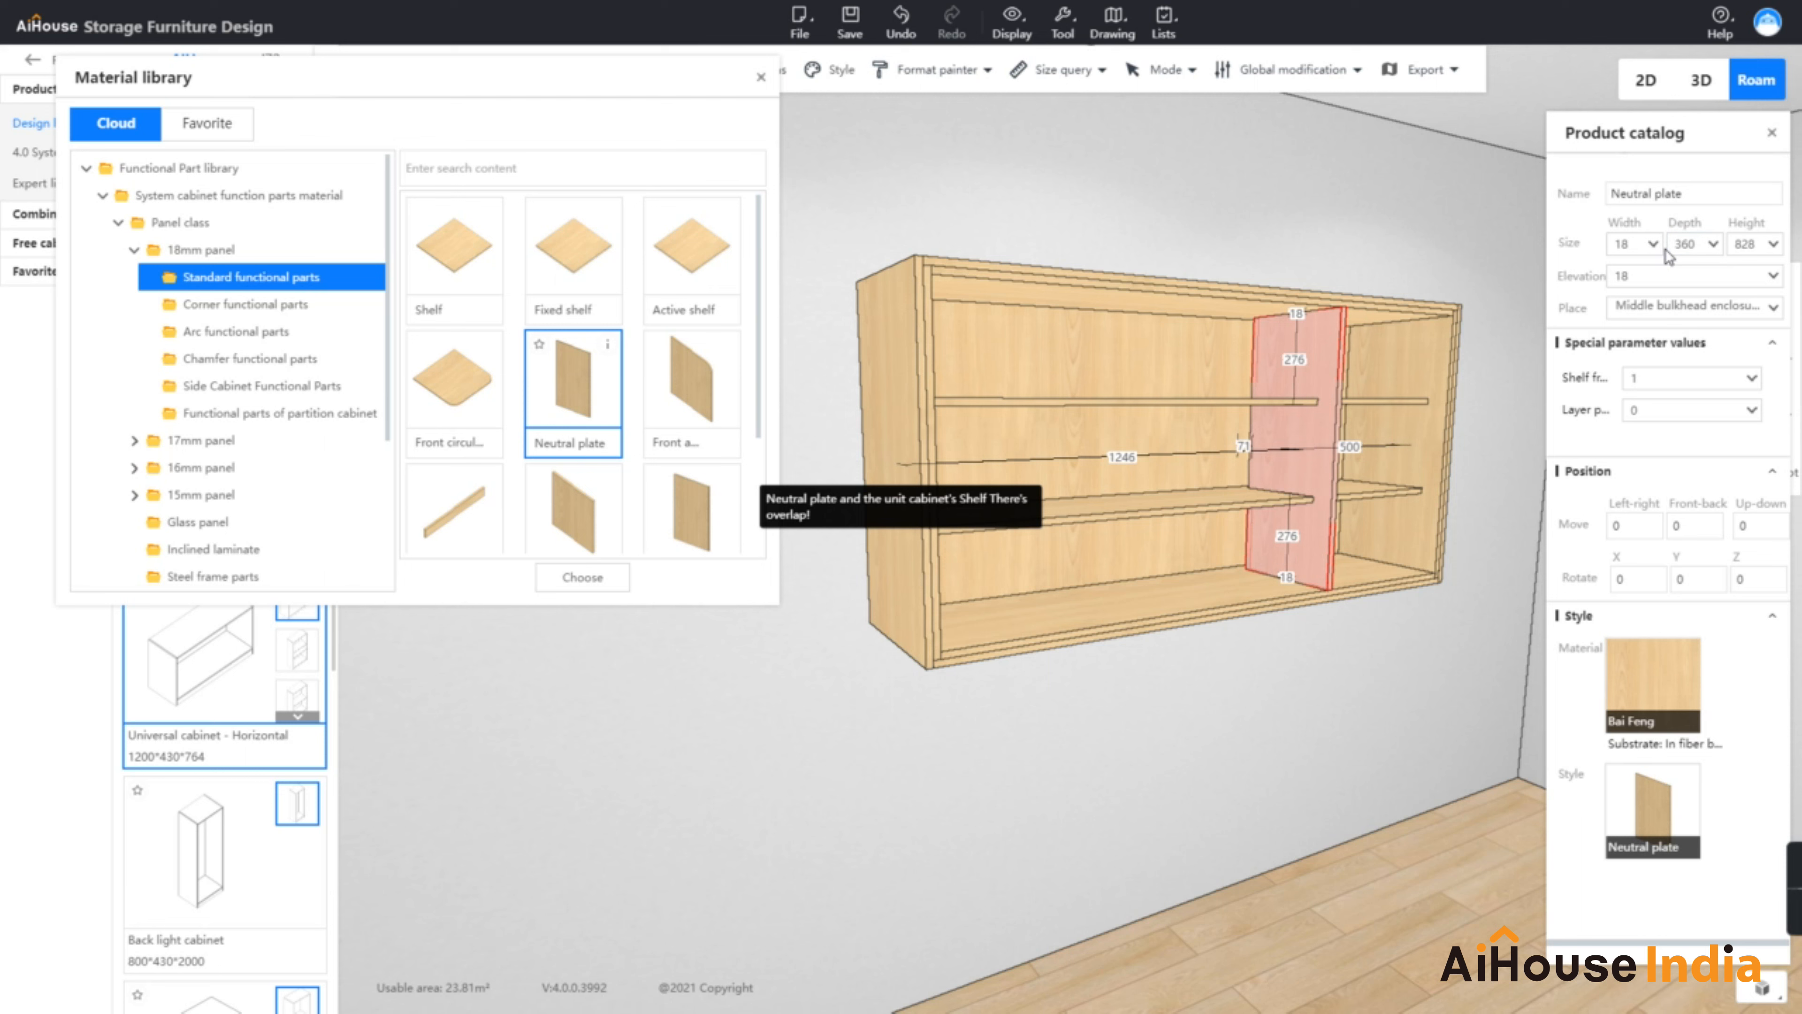
pyautogui.click(1244, 446)
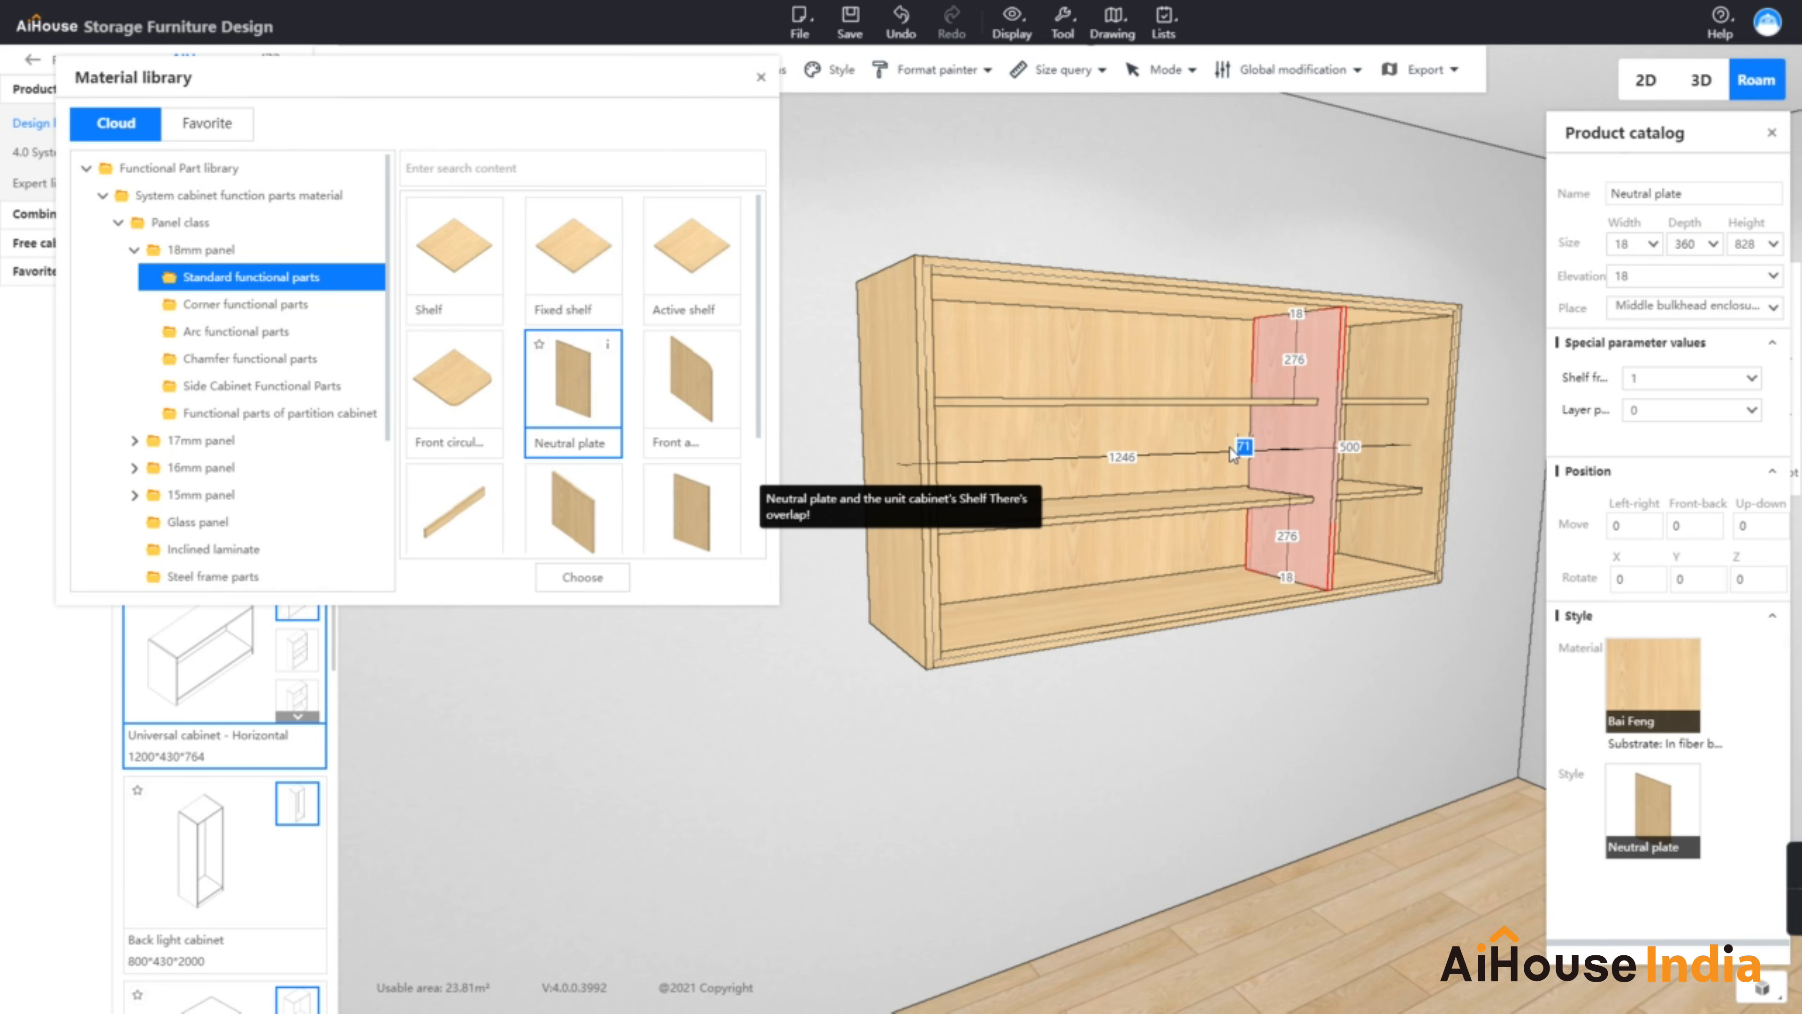
pyautogui.write('0')
pyautogui.press('Return')
pyautogui.click(1399, 243)
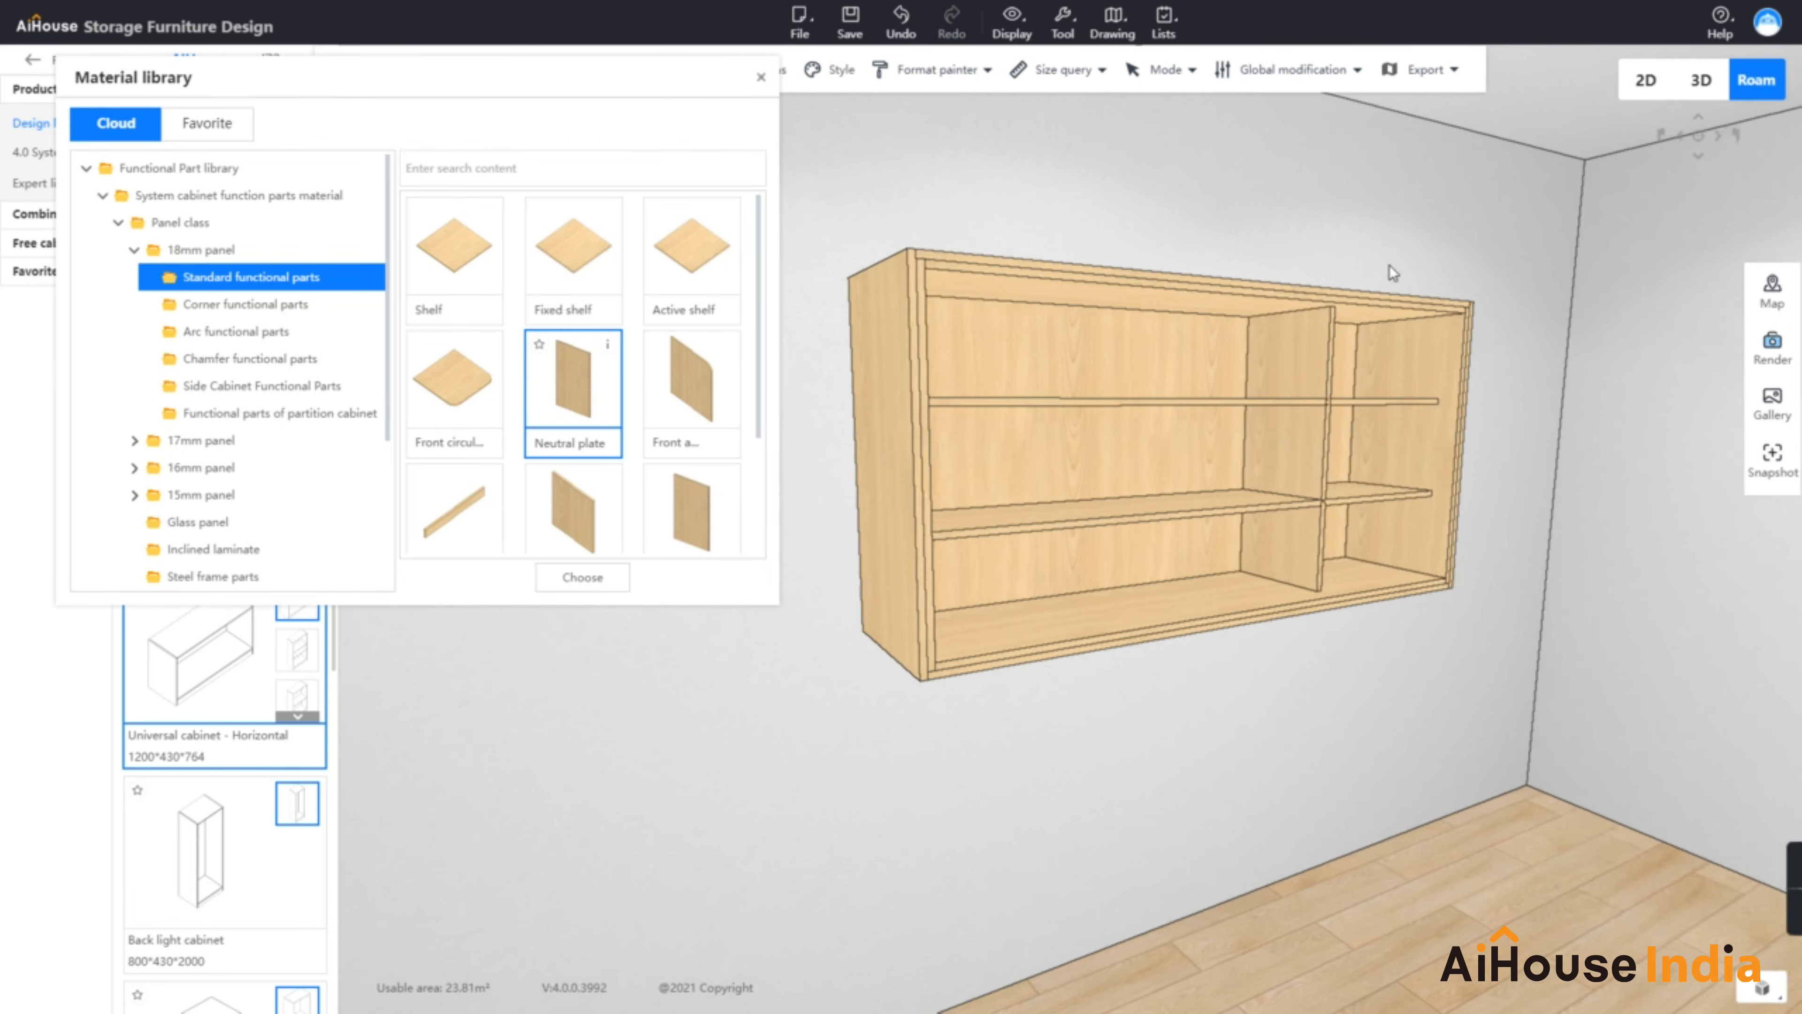
# Insert a second Neutral plate in the cabinet, 500 mm from its left side panel
pyautogui.scroll(5, 1390, 264)
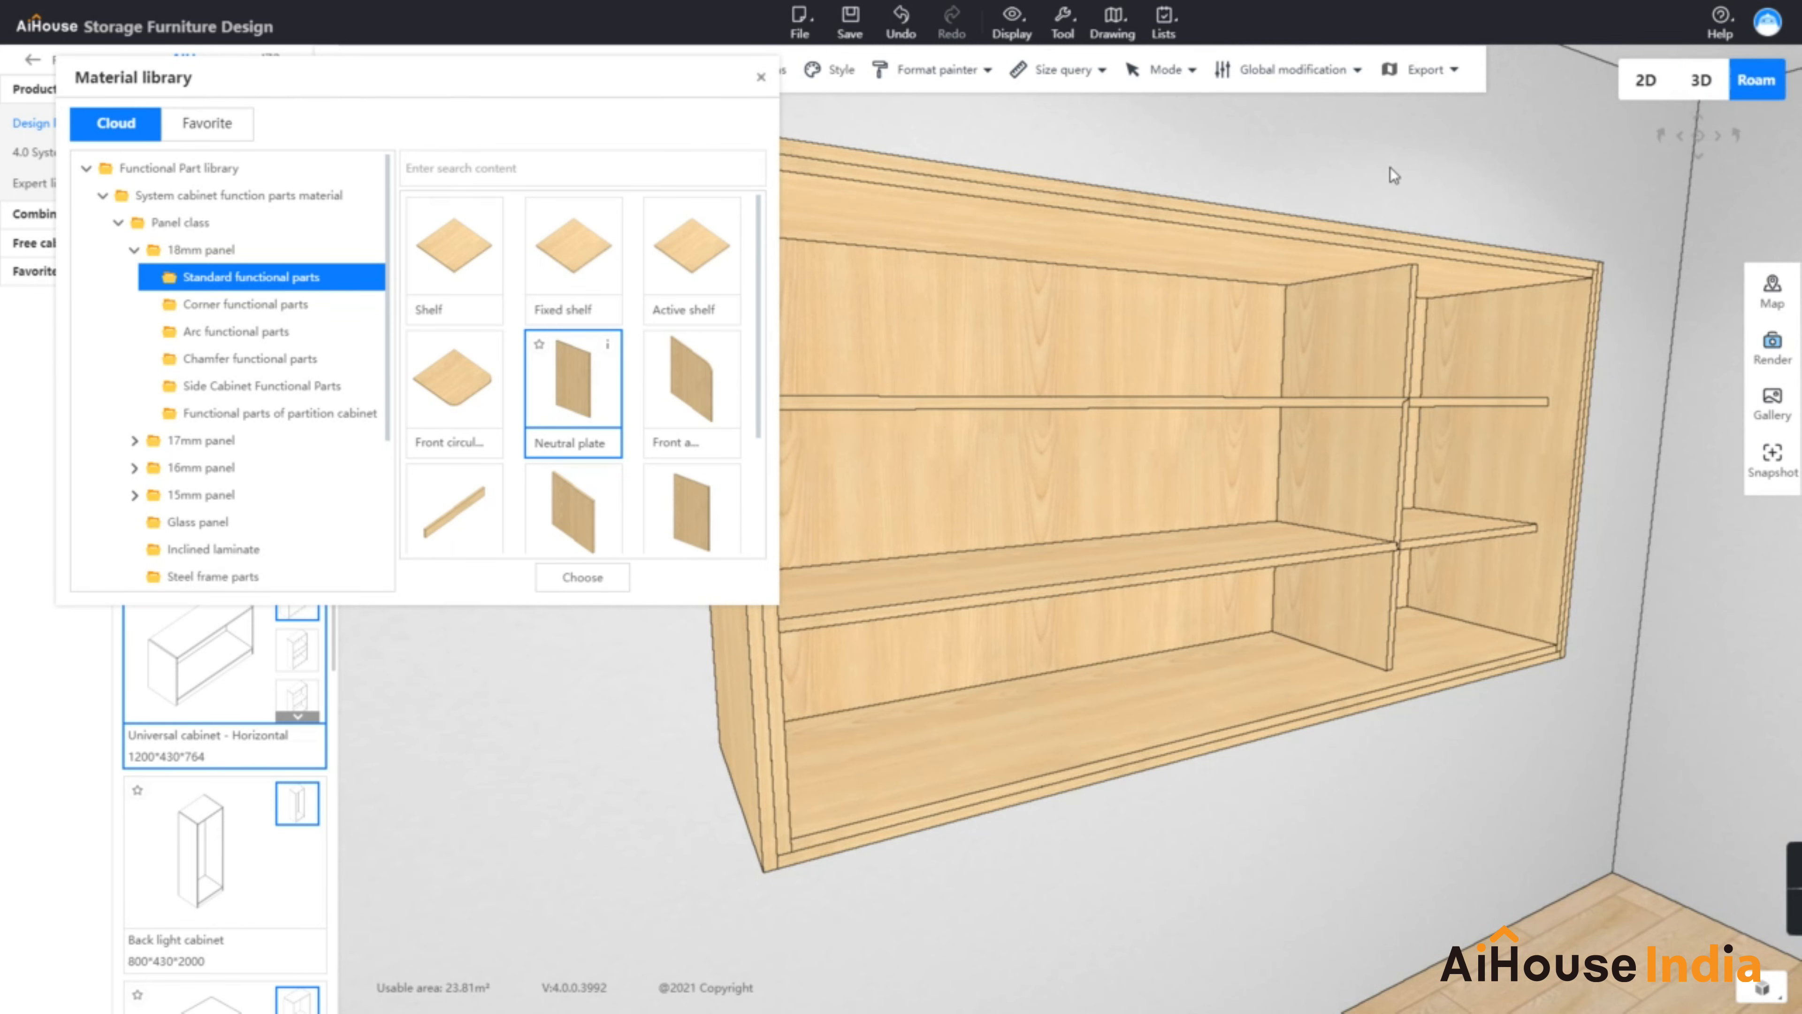
pyautogui.scroll(-4, 1390, 168)
pyautogui.moveTo(1287, 208); pyautogui.dragTo(1229, 206)
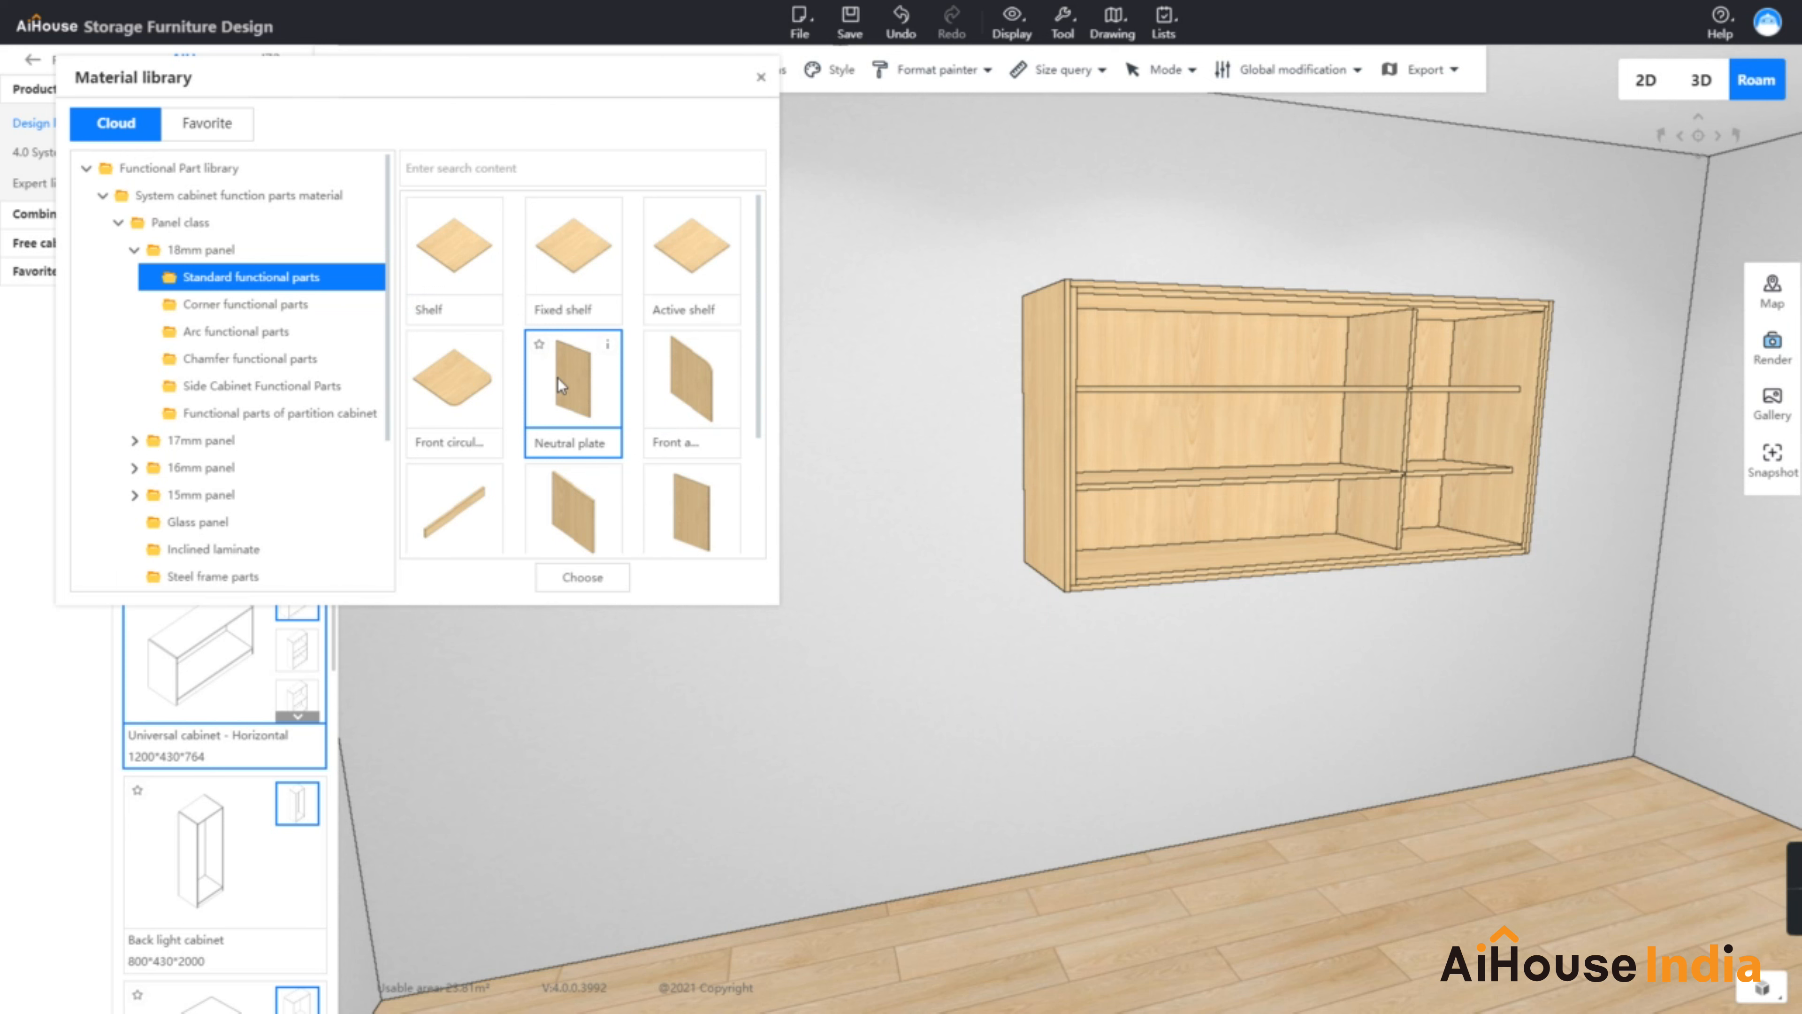
pyautogui.doubleClick(578, 379)
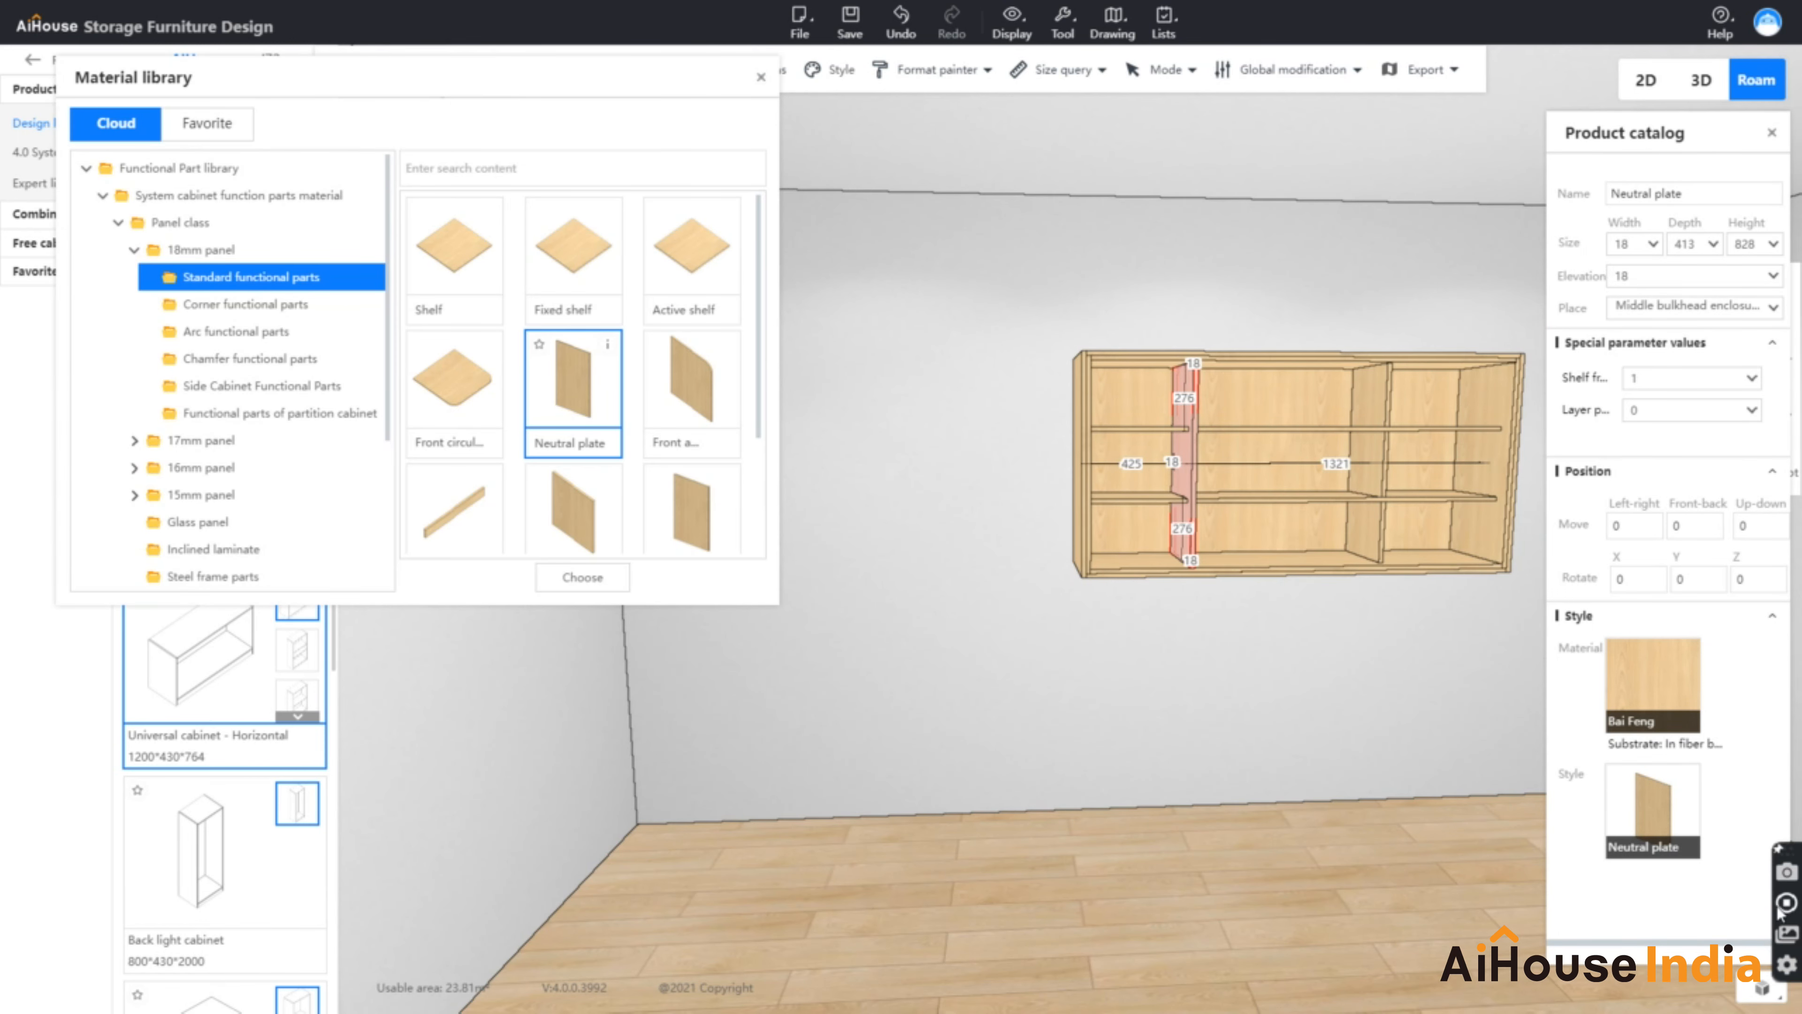
pyautogui.moveTo(1142, 465); pyautogui.dragTo(1088, 467)
pyautogui.write('500')
pyautogui.press('Return')
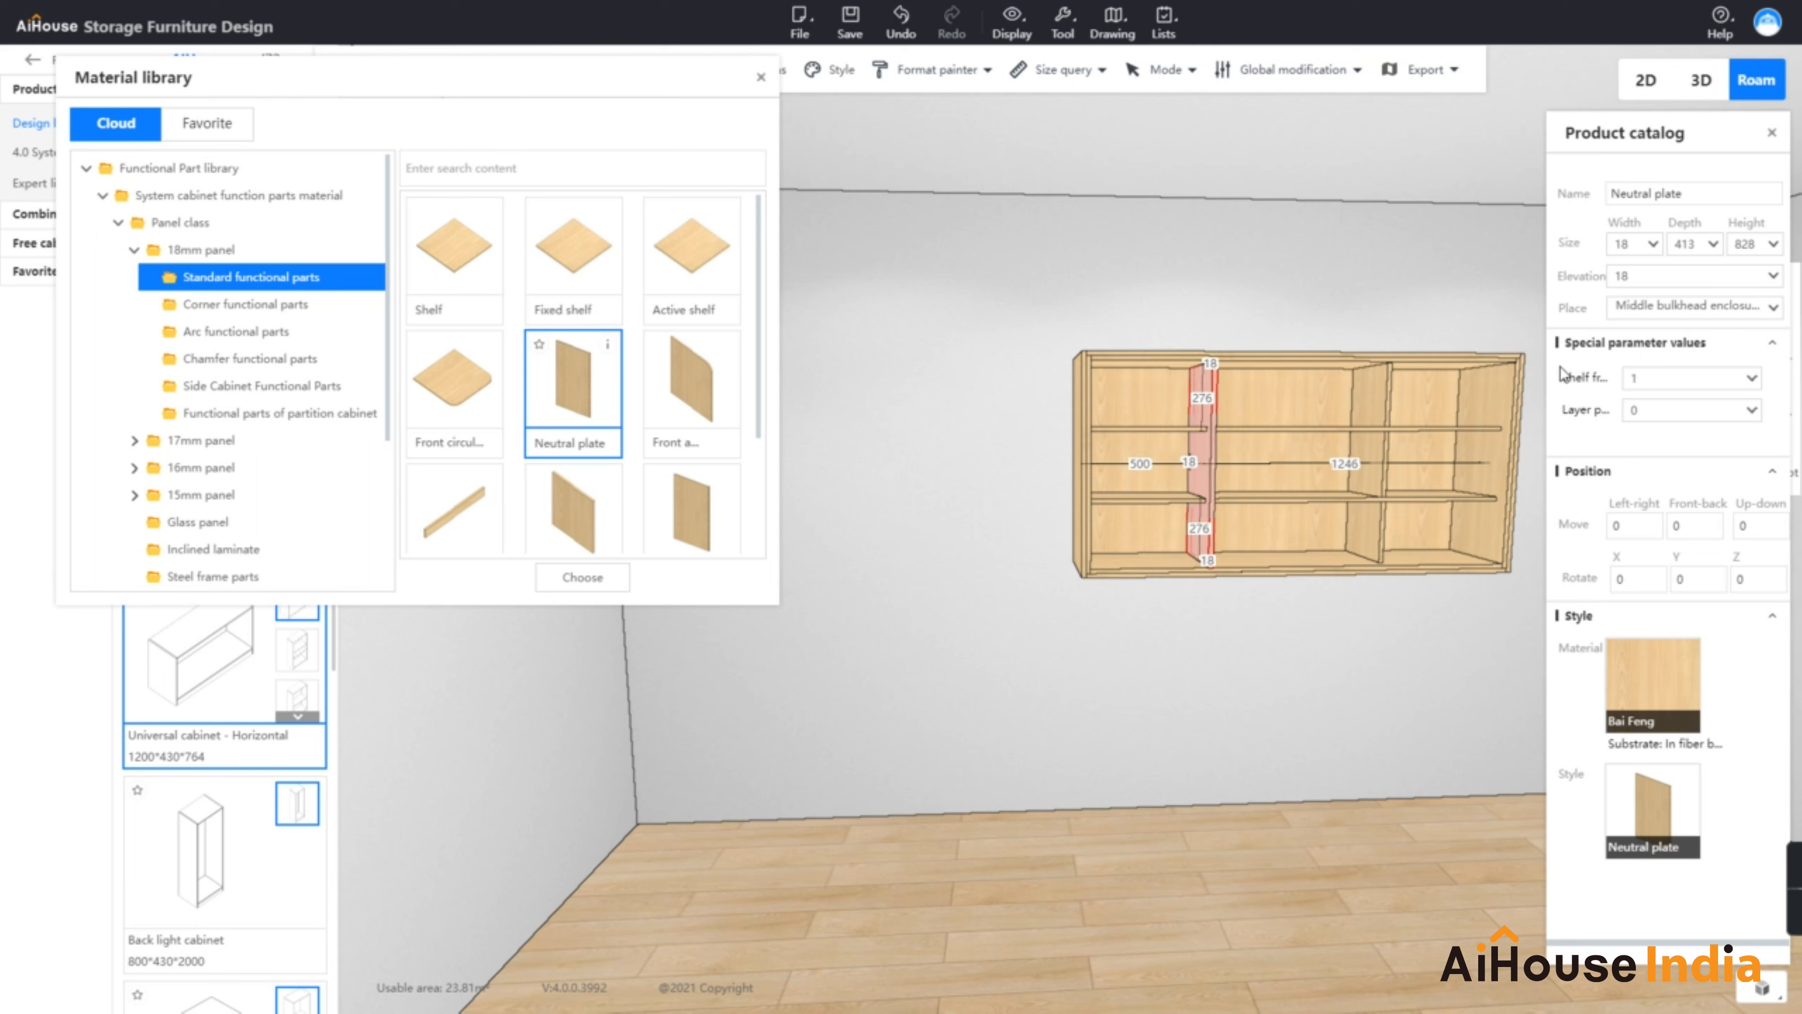
# Set the left neutral plate's depth to 360 mm and deselect it
pyautogui.moveTo(1698, 244); pyautogui.dragTo(1660, 263)
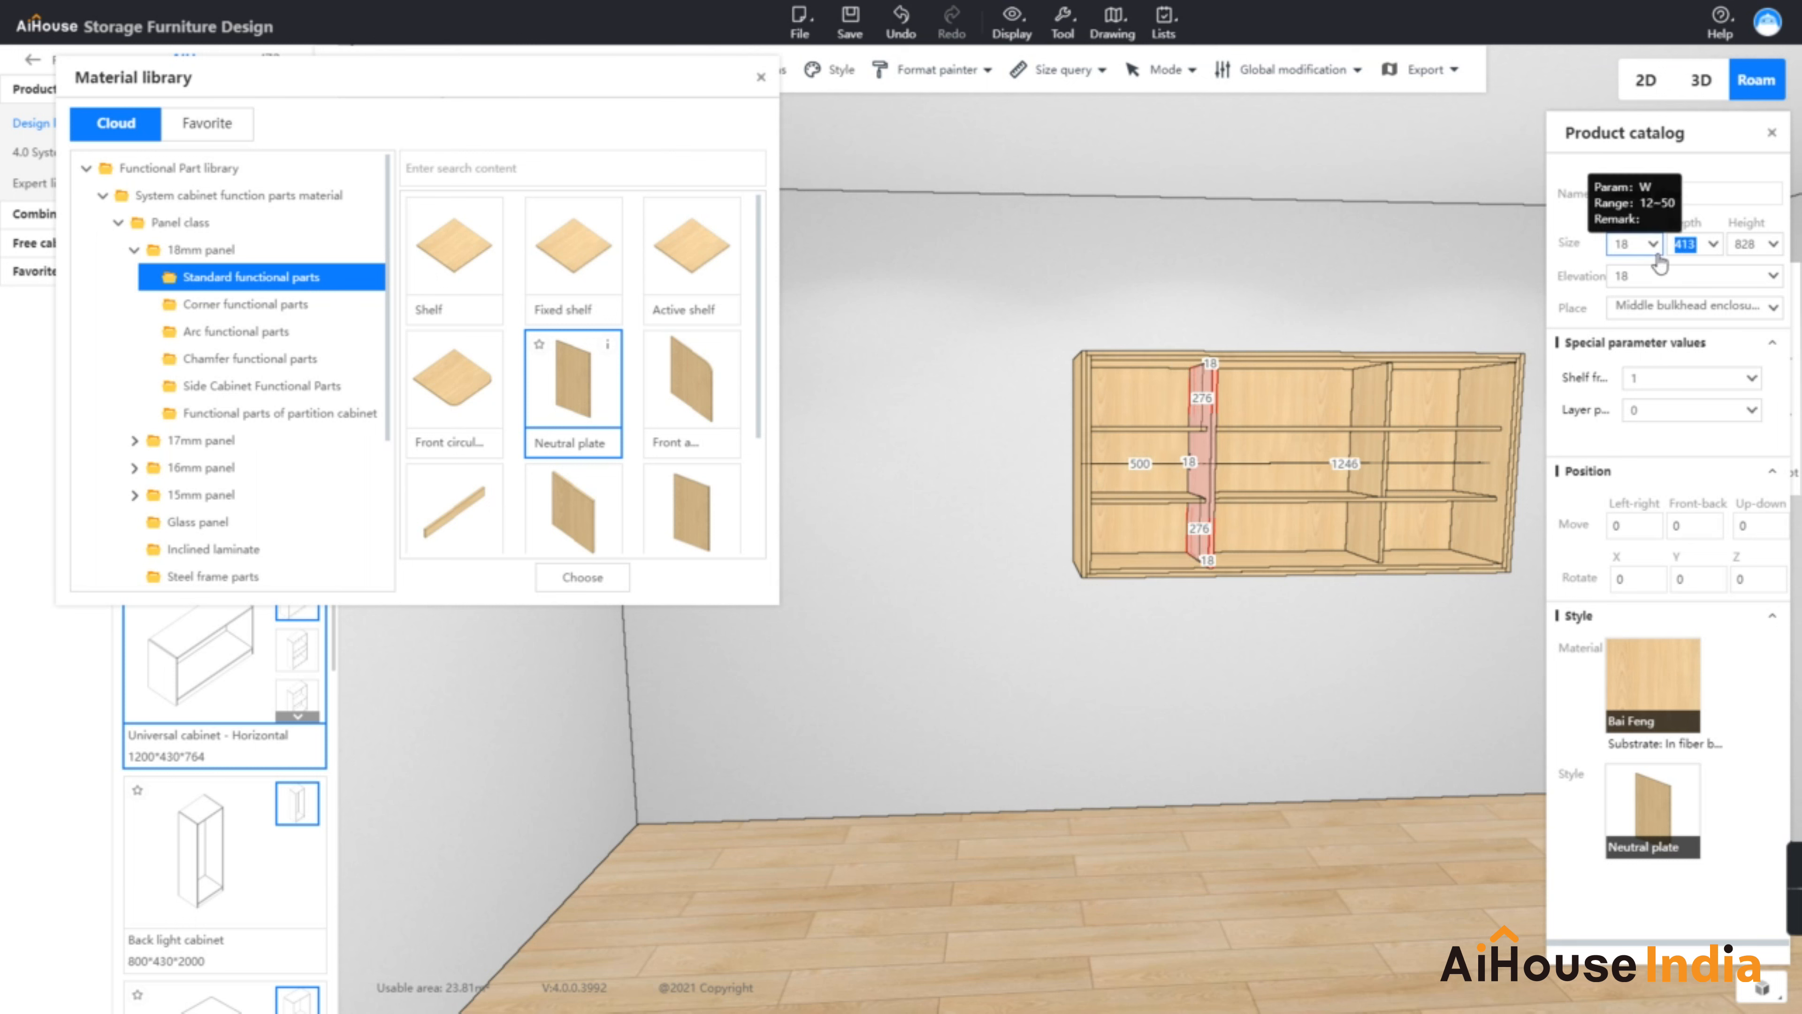
pyautogui.write('360')
pyautogui.press('Return')
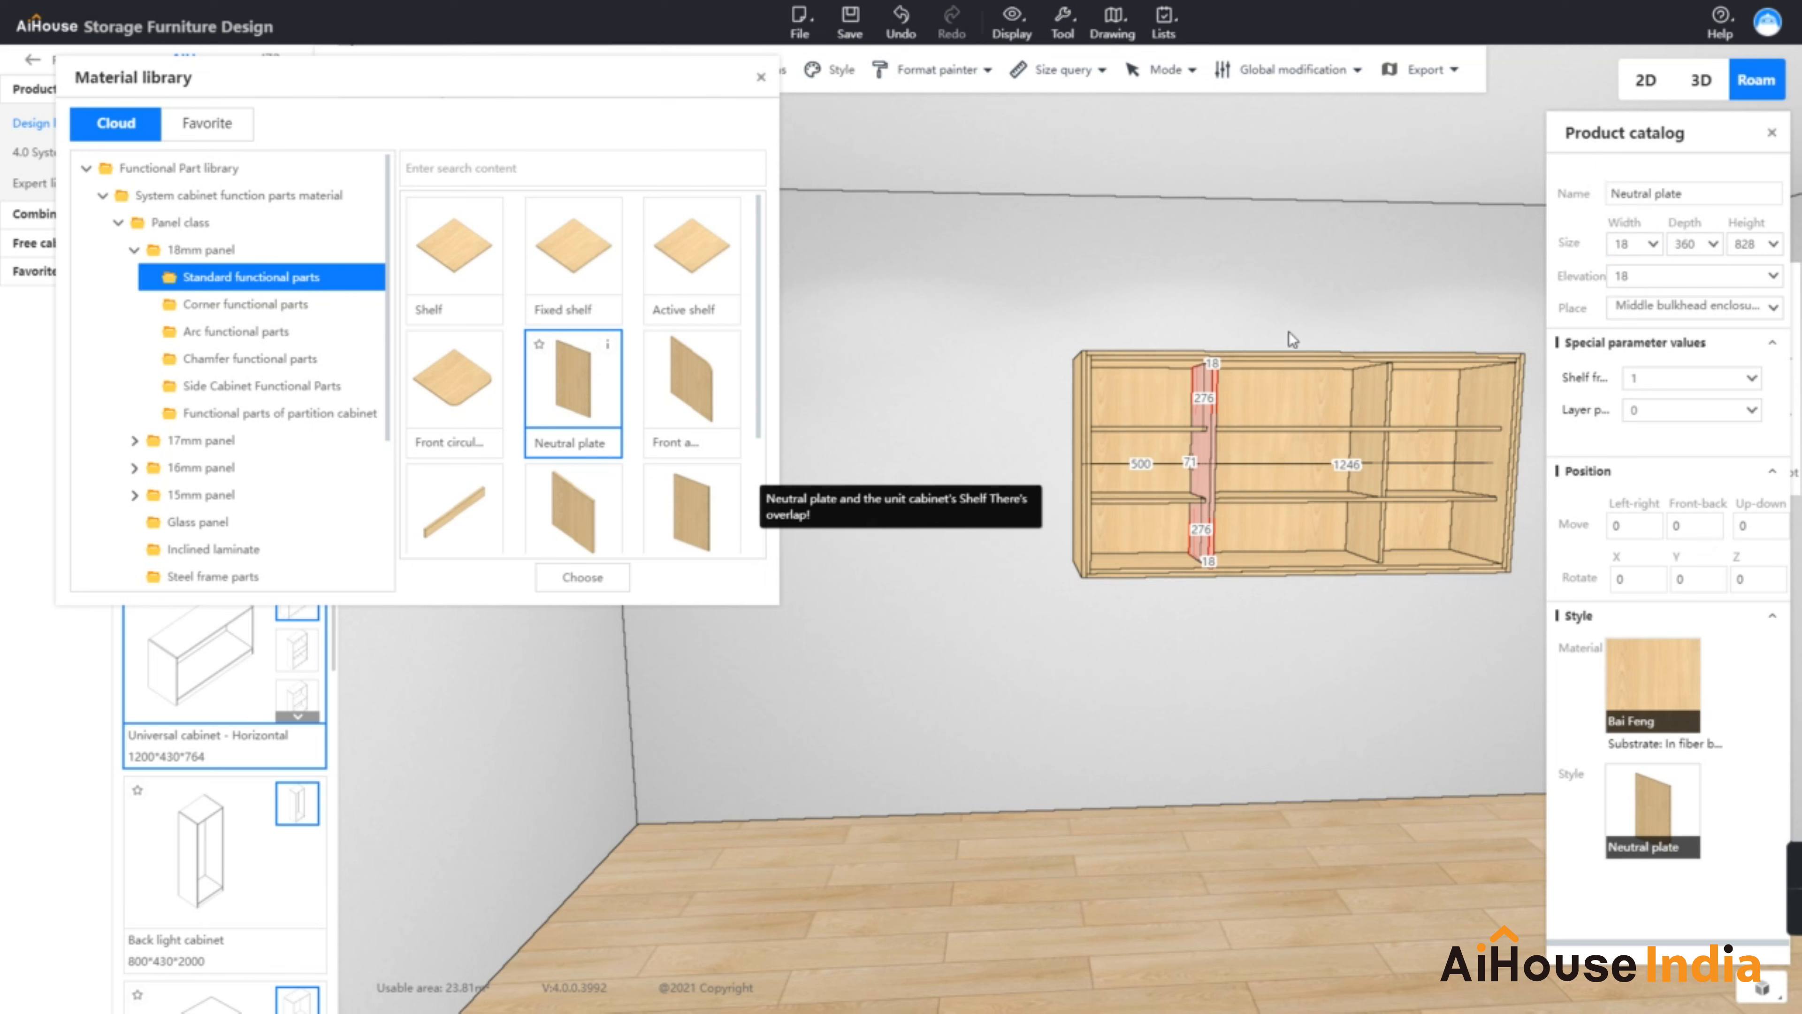
pyautogui.click(1162, 470)
pyautogui.scroll(3, 1137, 448)
pyautogui.scroll(-5, 1129, 461)
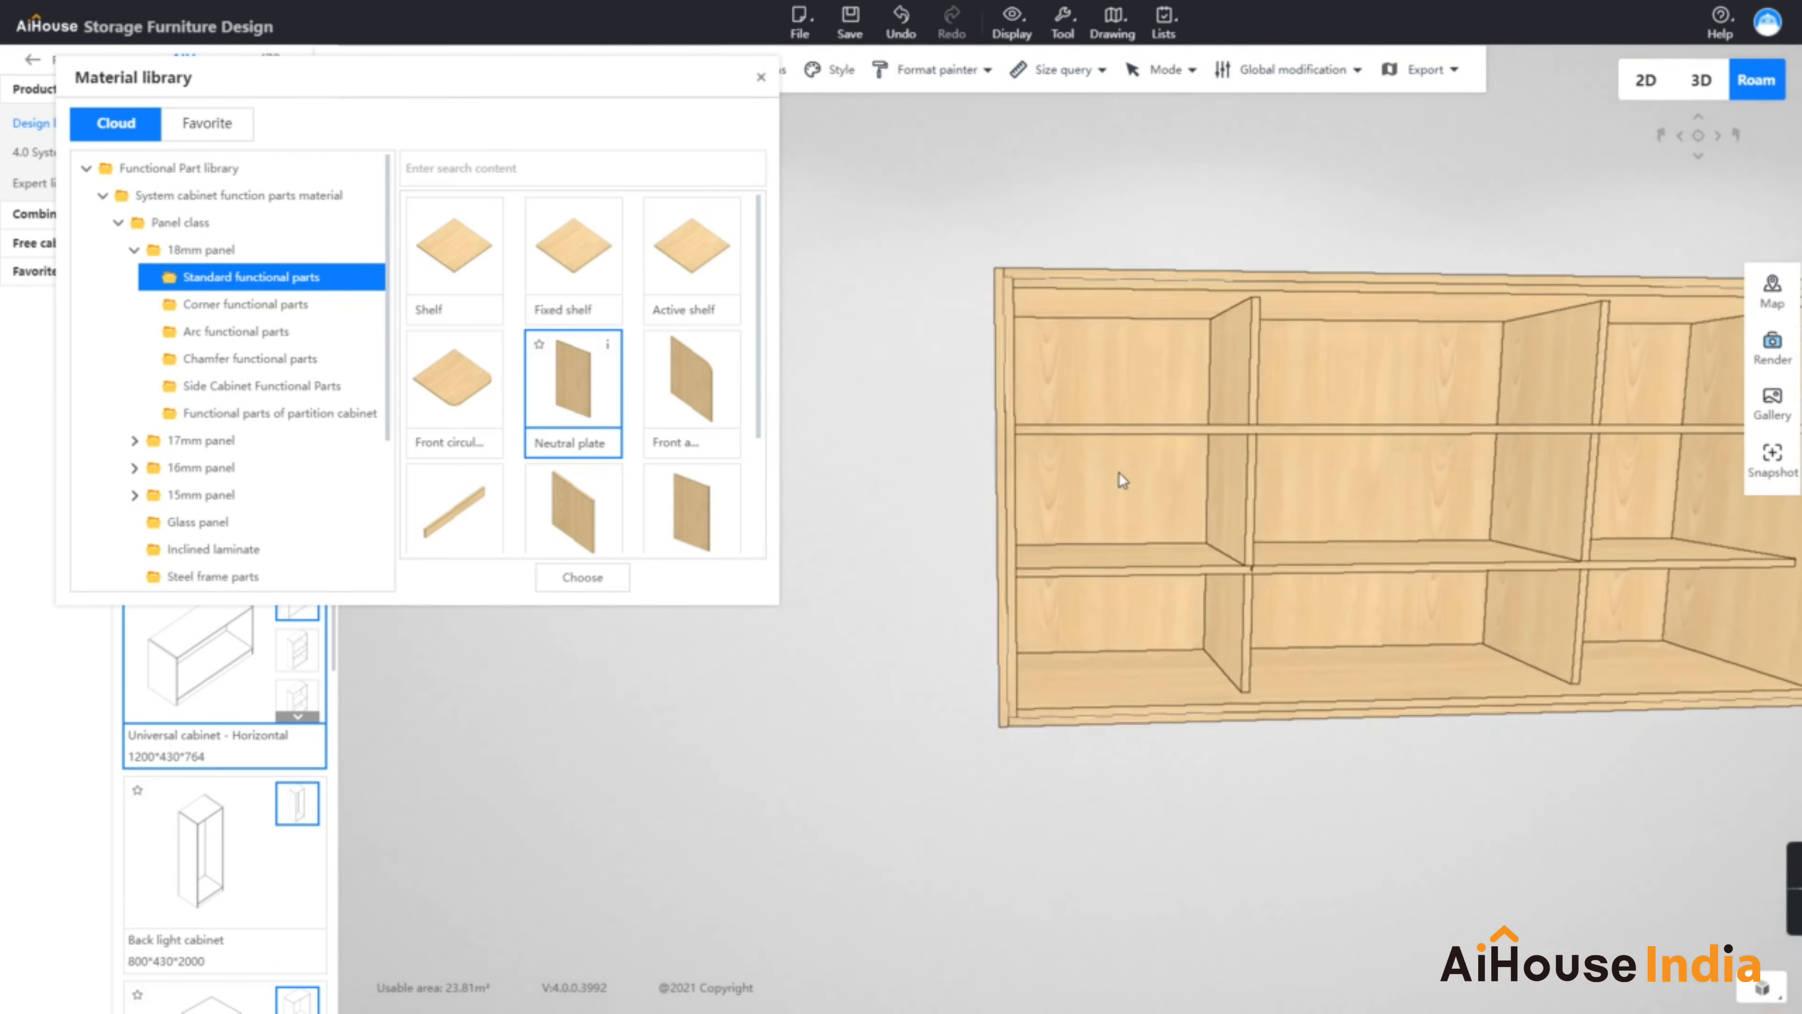
# Open the material library for changing all materials in the room's design at once
pyautogui.scroll(1, 1217, 298)
pyautogui.scroll(1, 1215, 289)
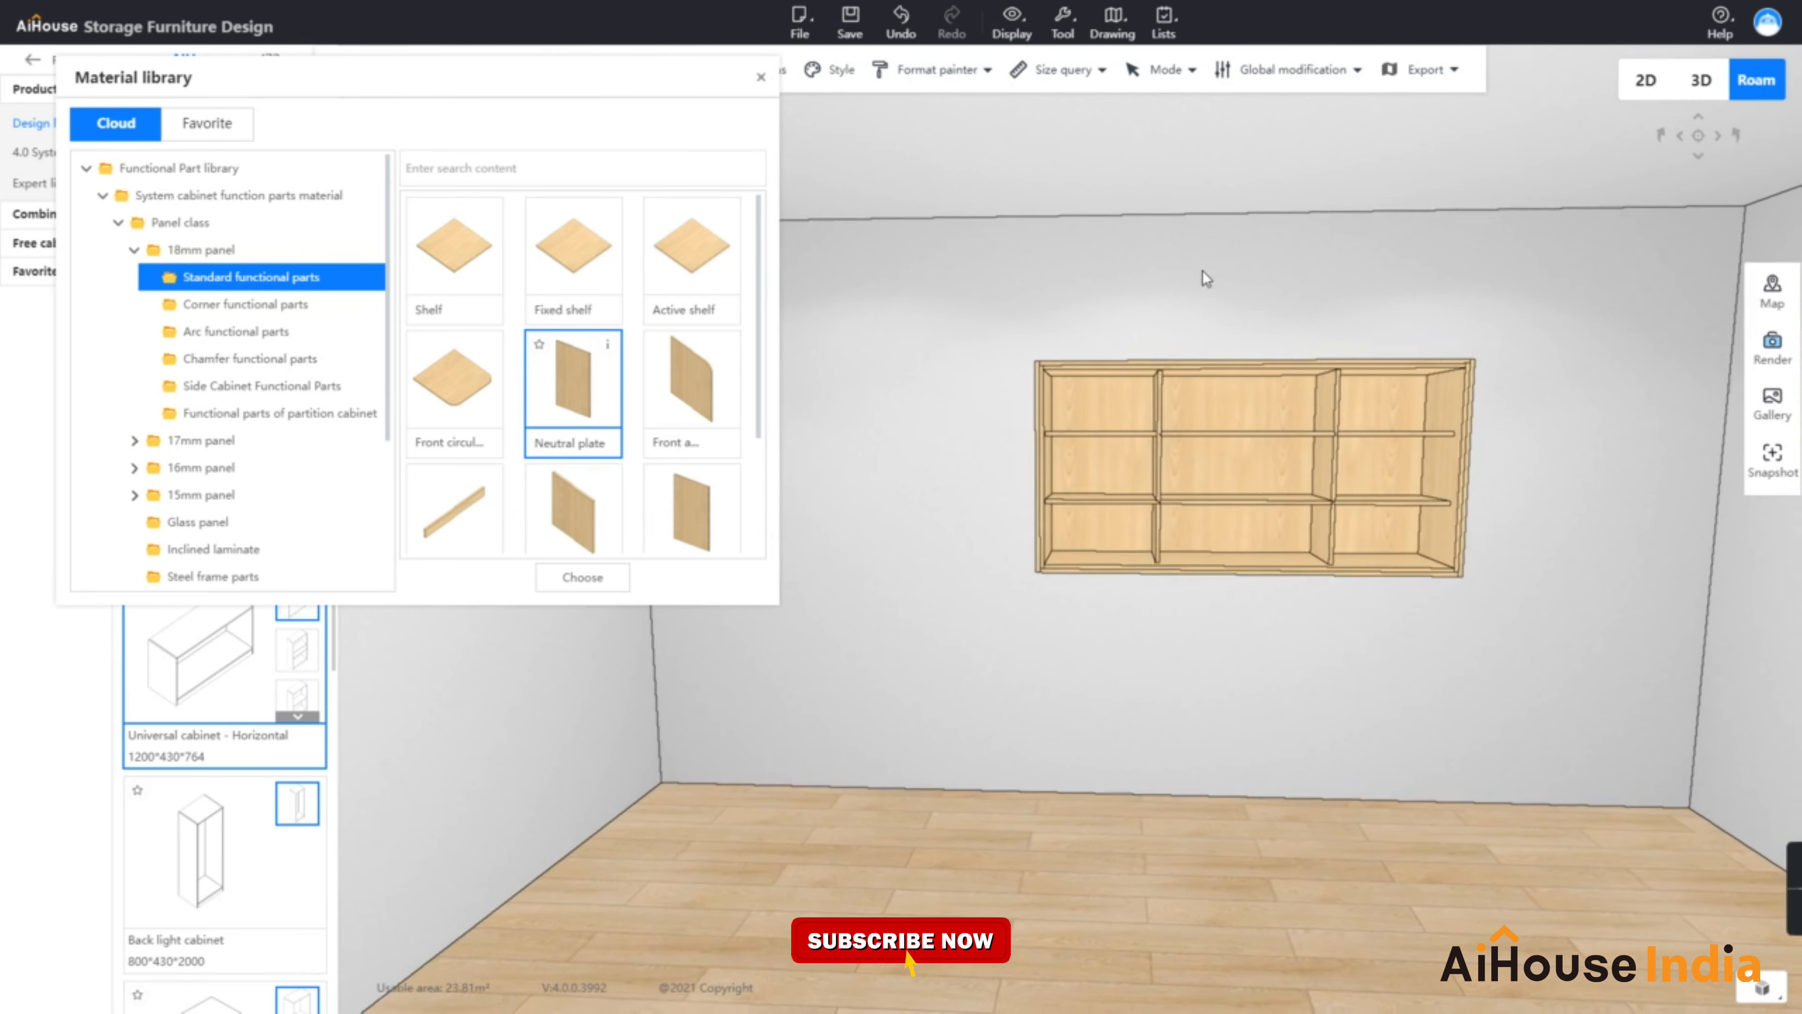
pyautogui.scroll(-2, 1192, 254)
pyautogui.scroll(1, 1413, 486)
pyautogui.scroll(1, 1395, 514)
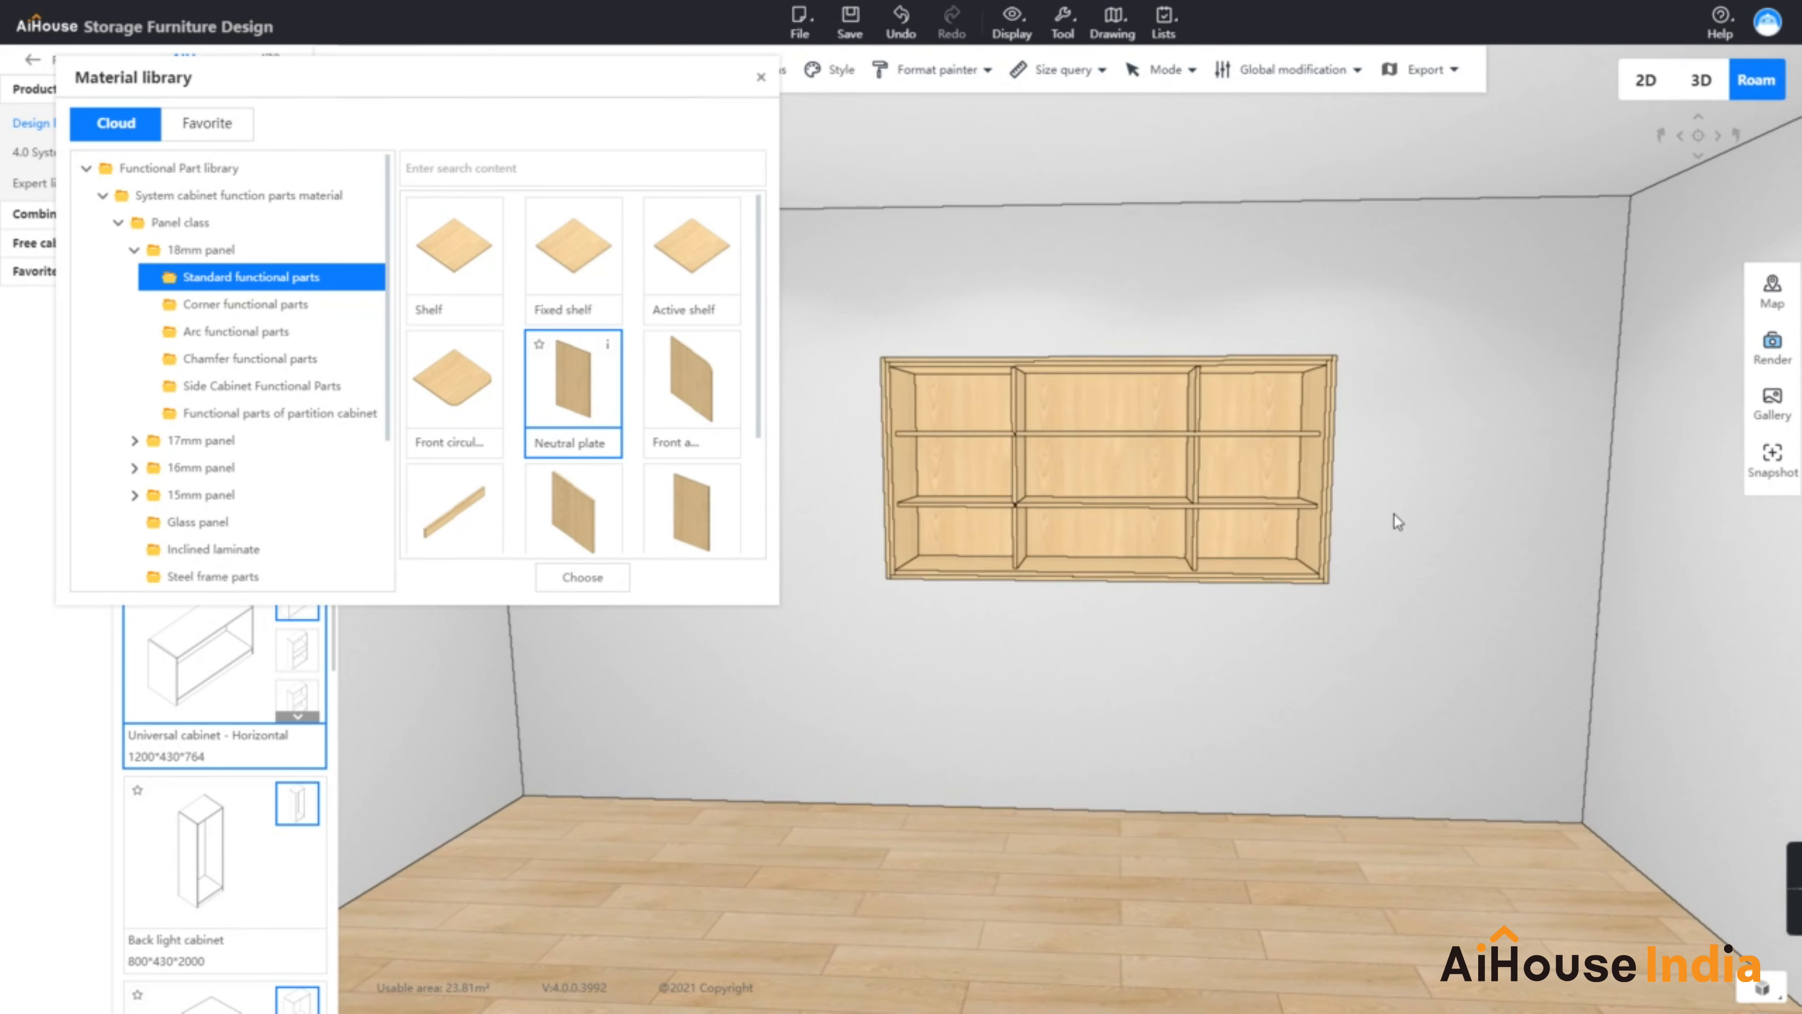
pyautogui.rightClick(1383, 359)
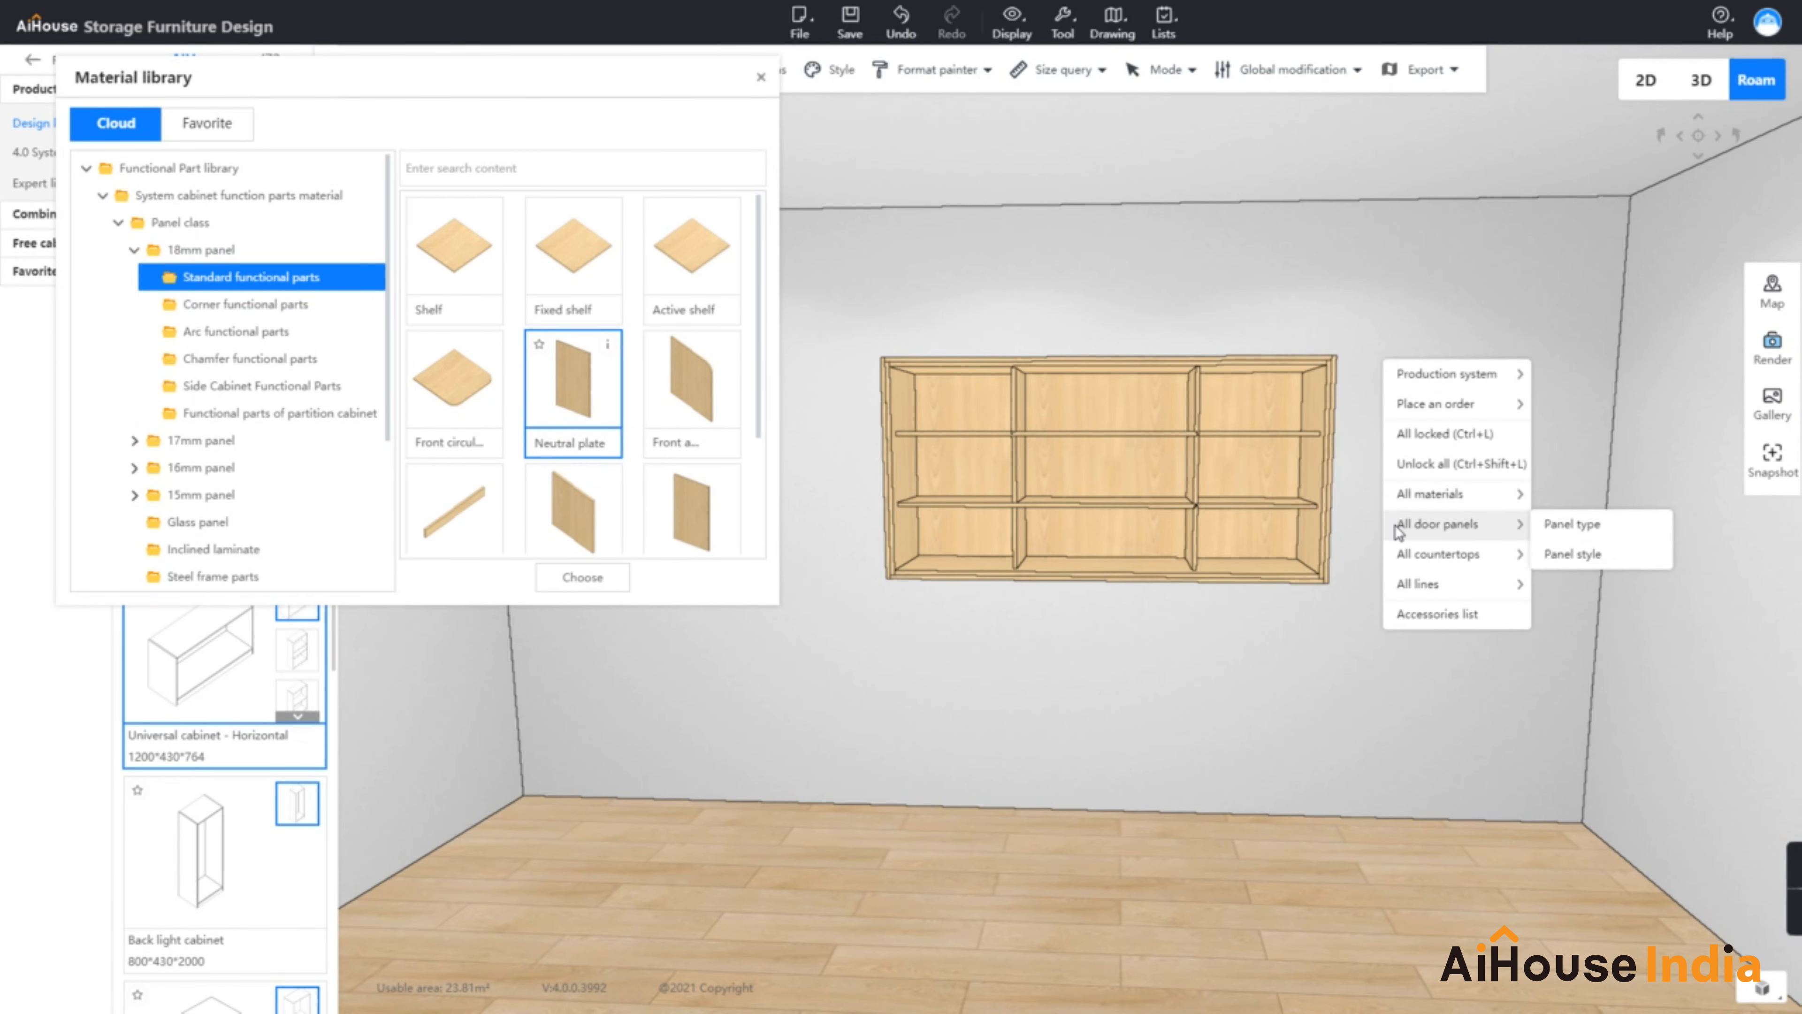
pyautogui.moveTo(1404, 504)
pyautogui.click(1587, 495)
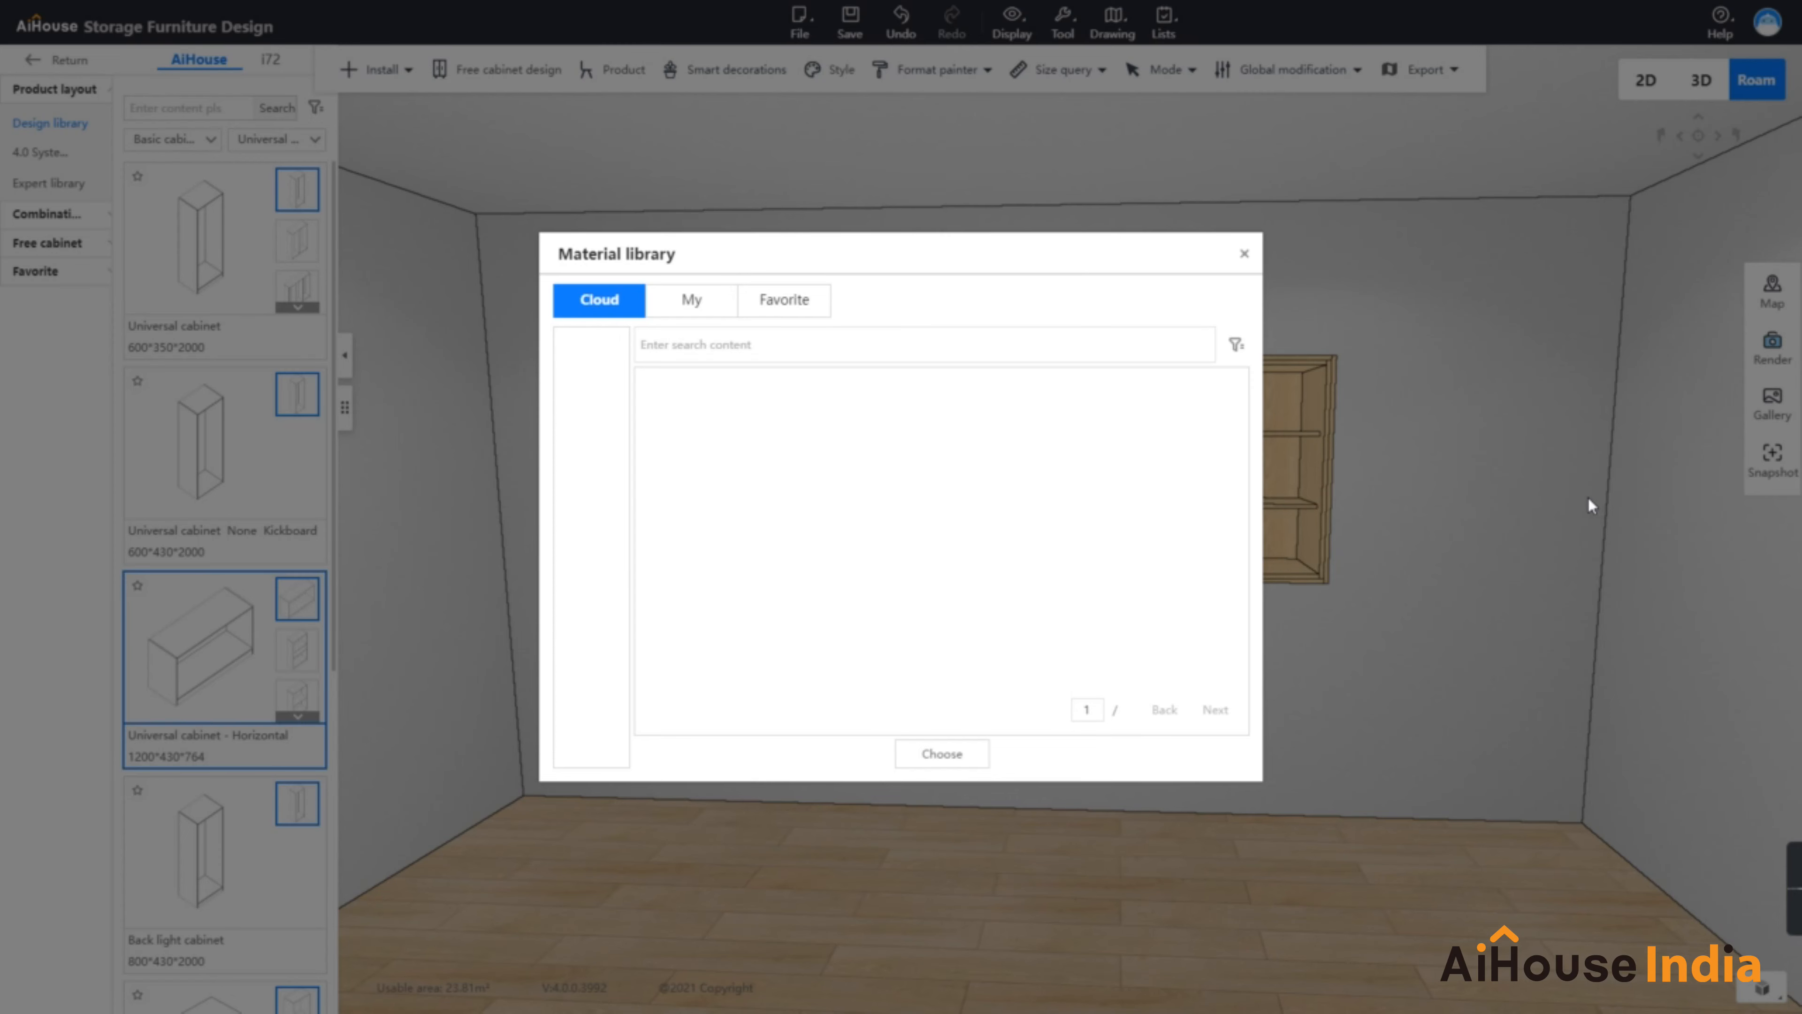
# Filter the solid wood materials by grey and apply the dark beige-grey Baixin Kangshe... finish to everything
pyautogui.click(709, 402)
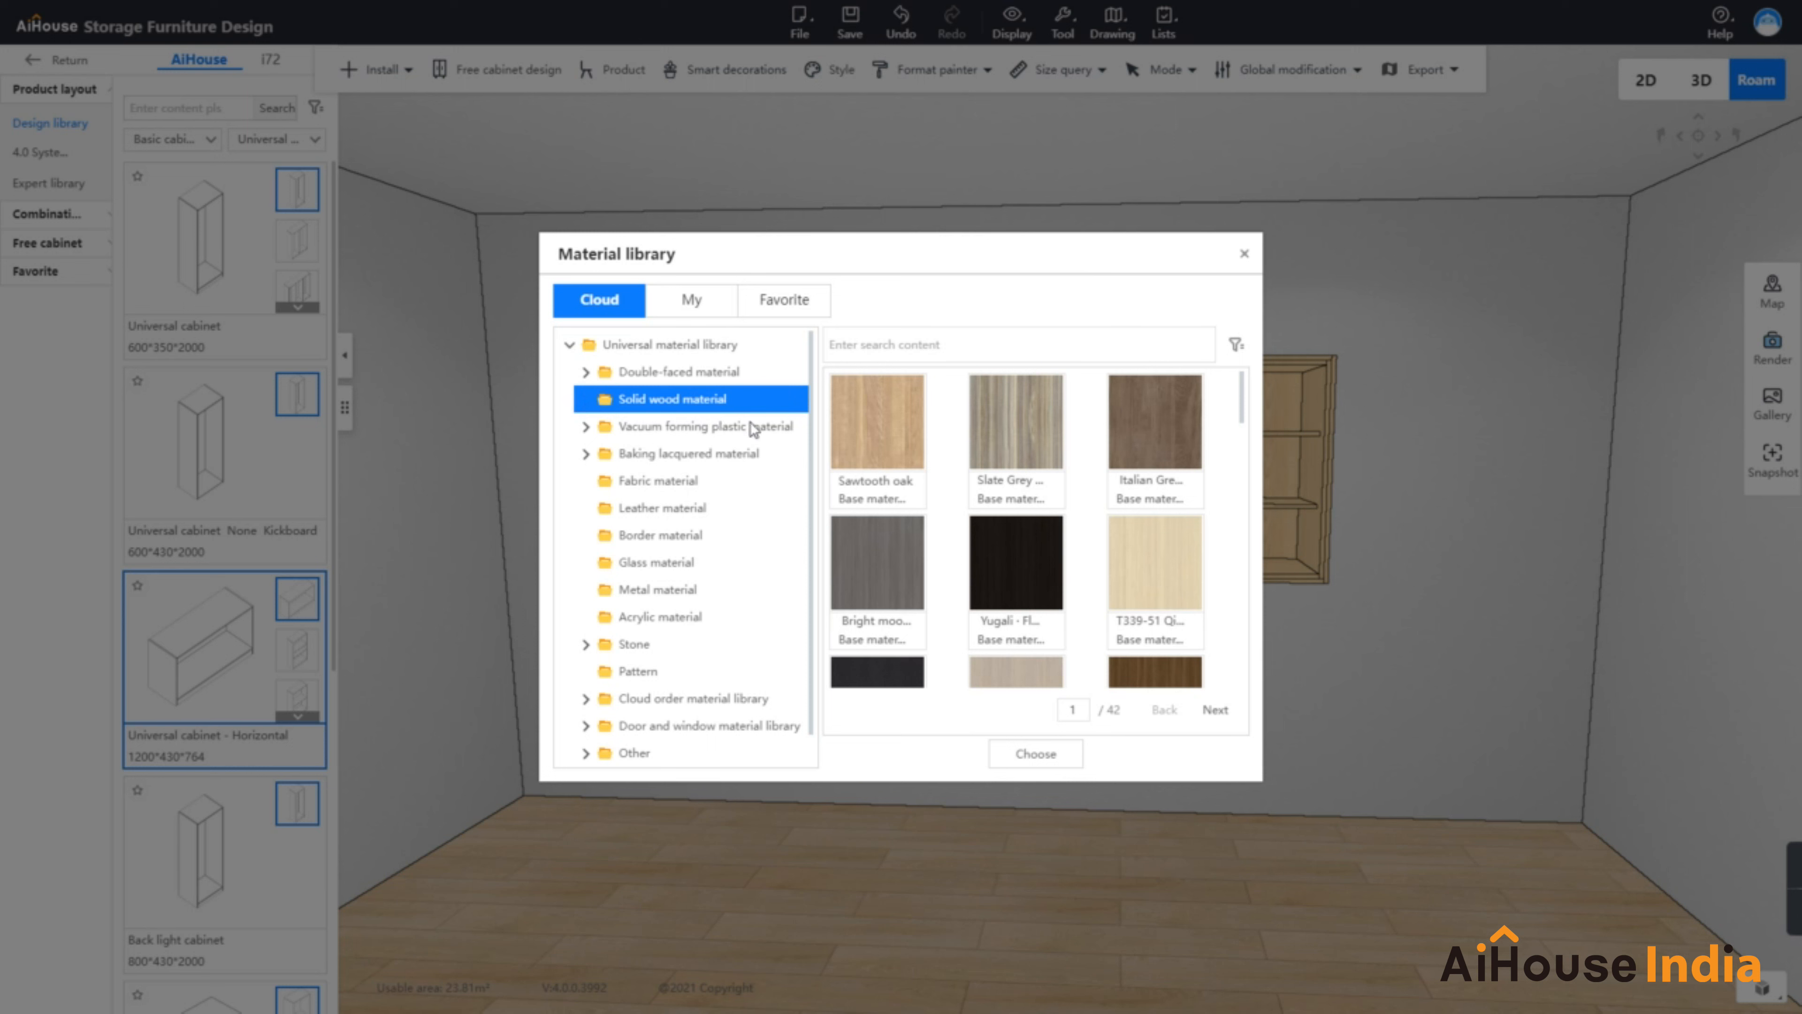
pyautogui.click(1160, 455)
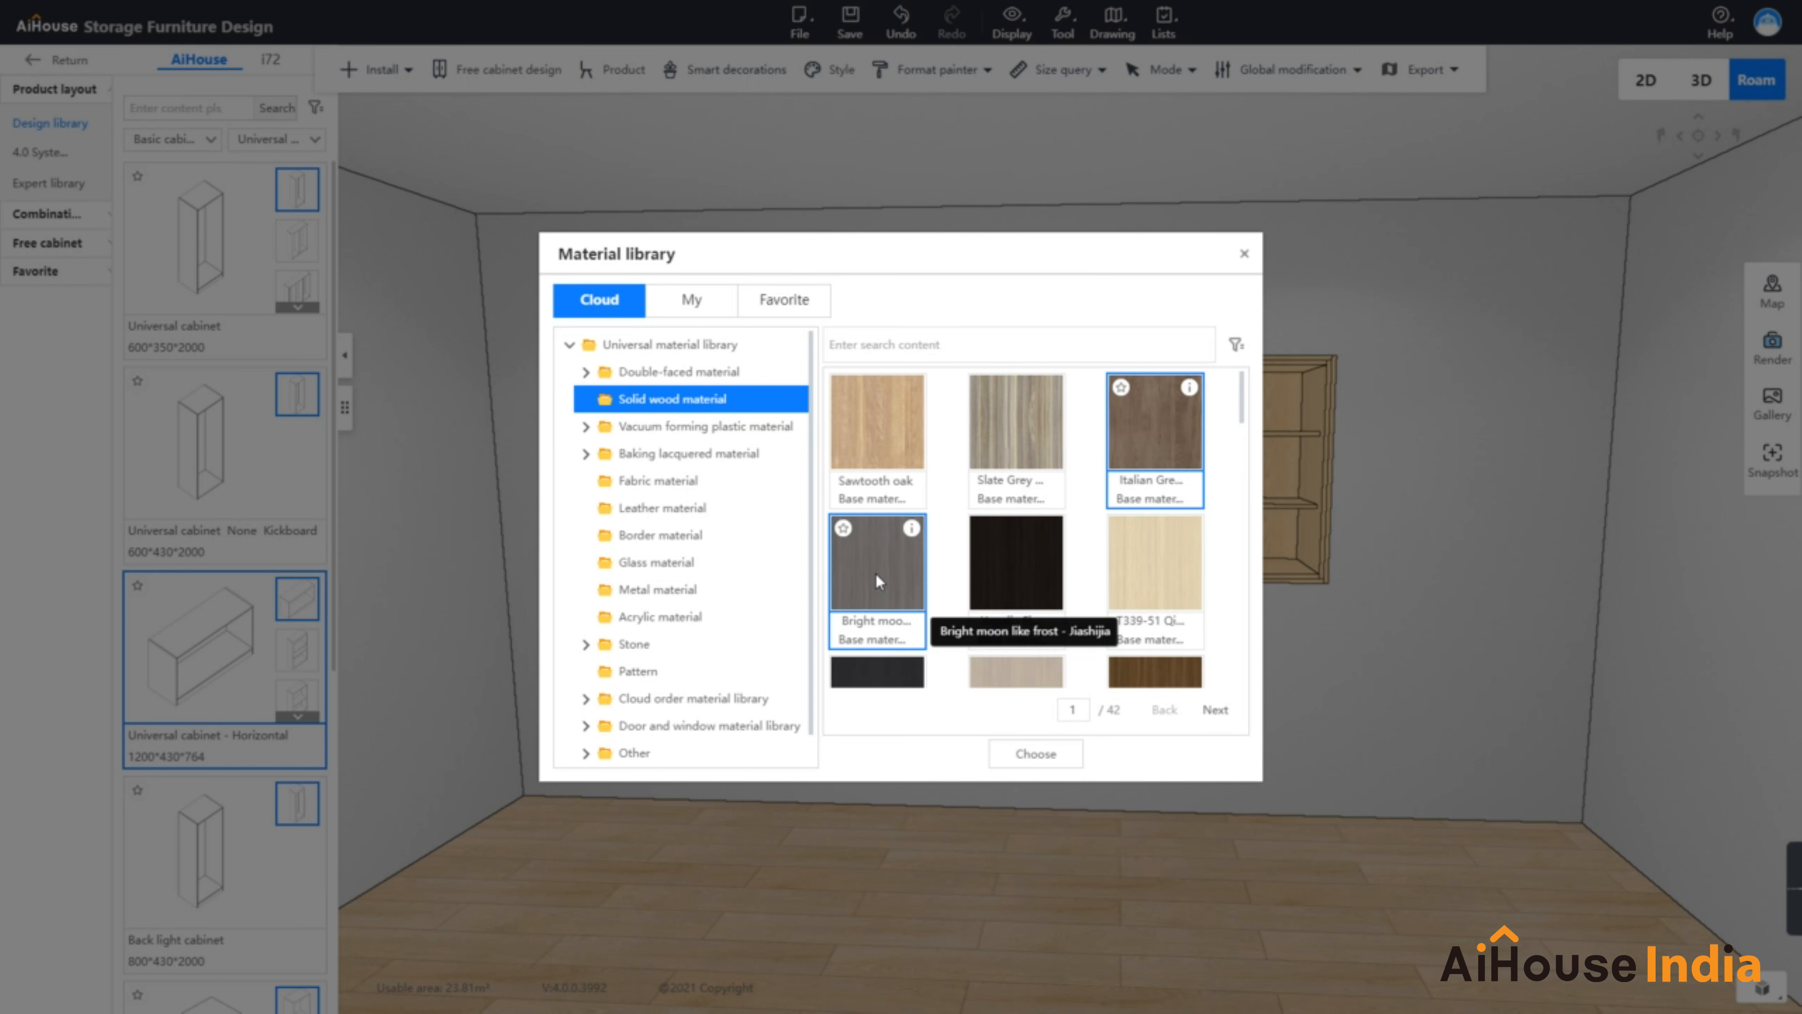
pyautogui.click(1236, 346)
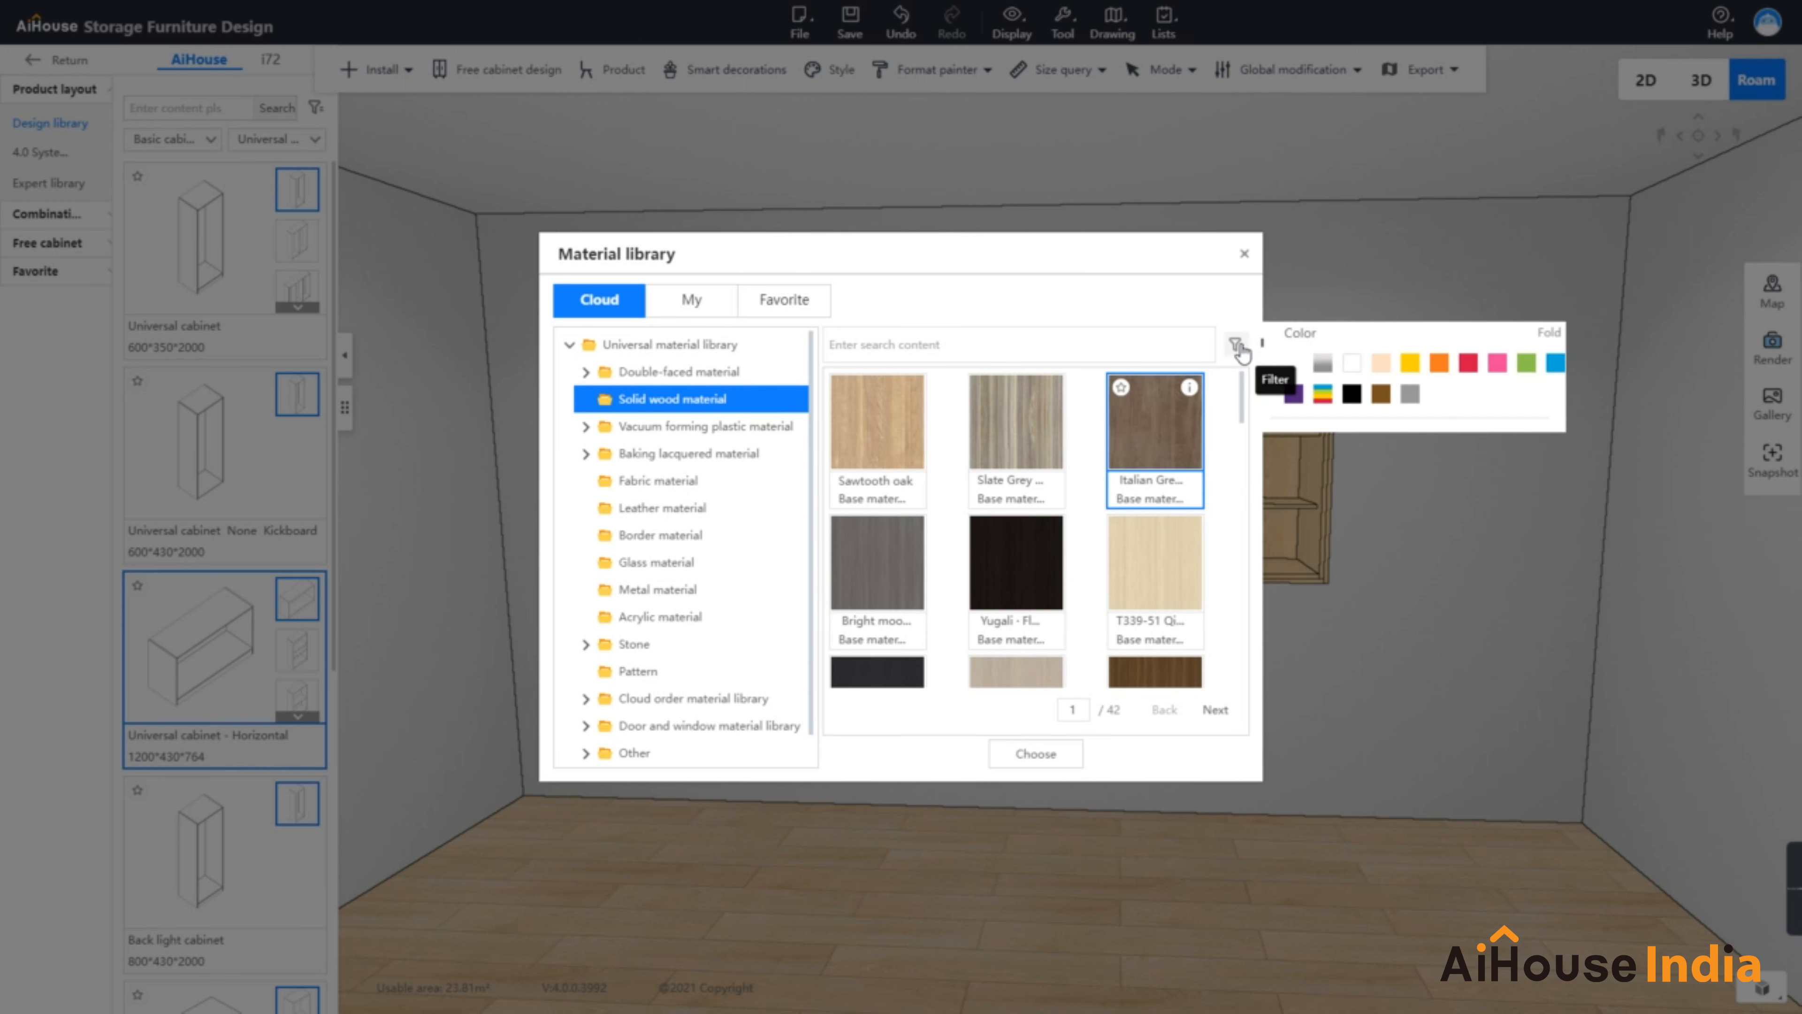
pyautogui.click(1410, 395)
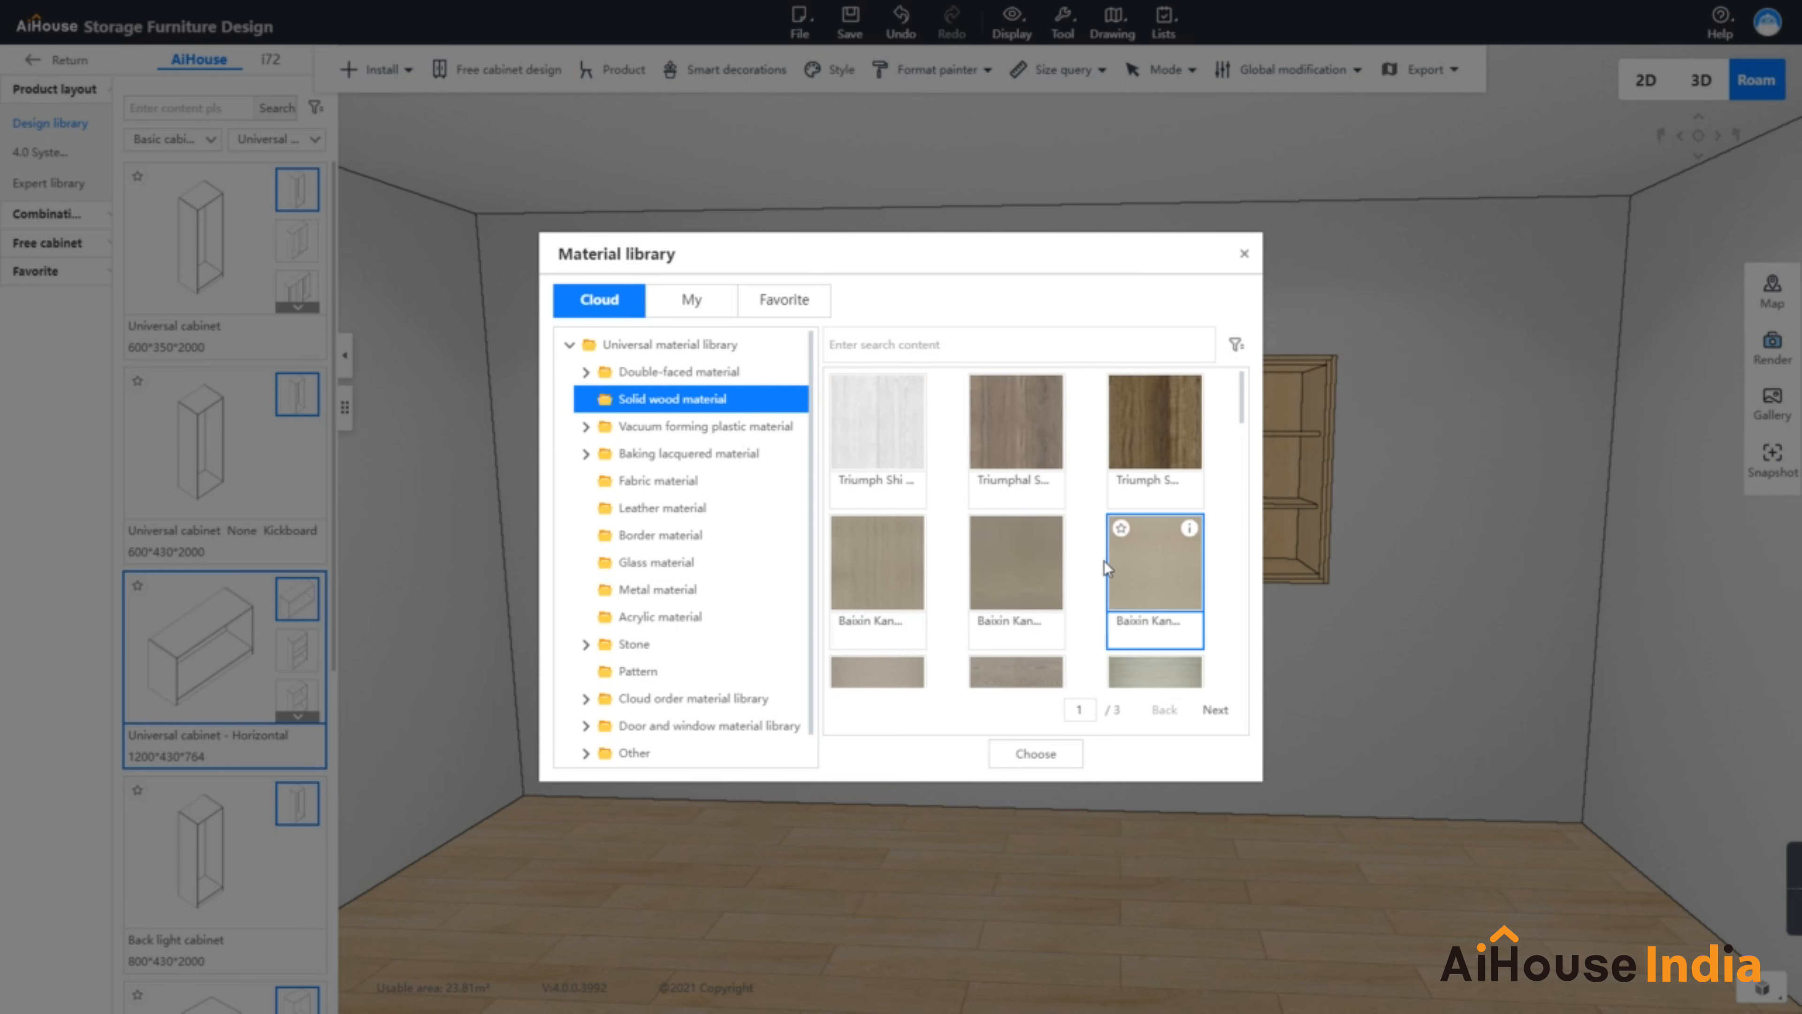
pyautogui.click(1040, 568)
pyautogui.click(1025, 756)
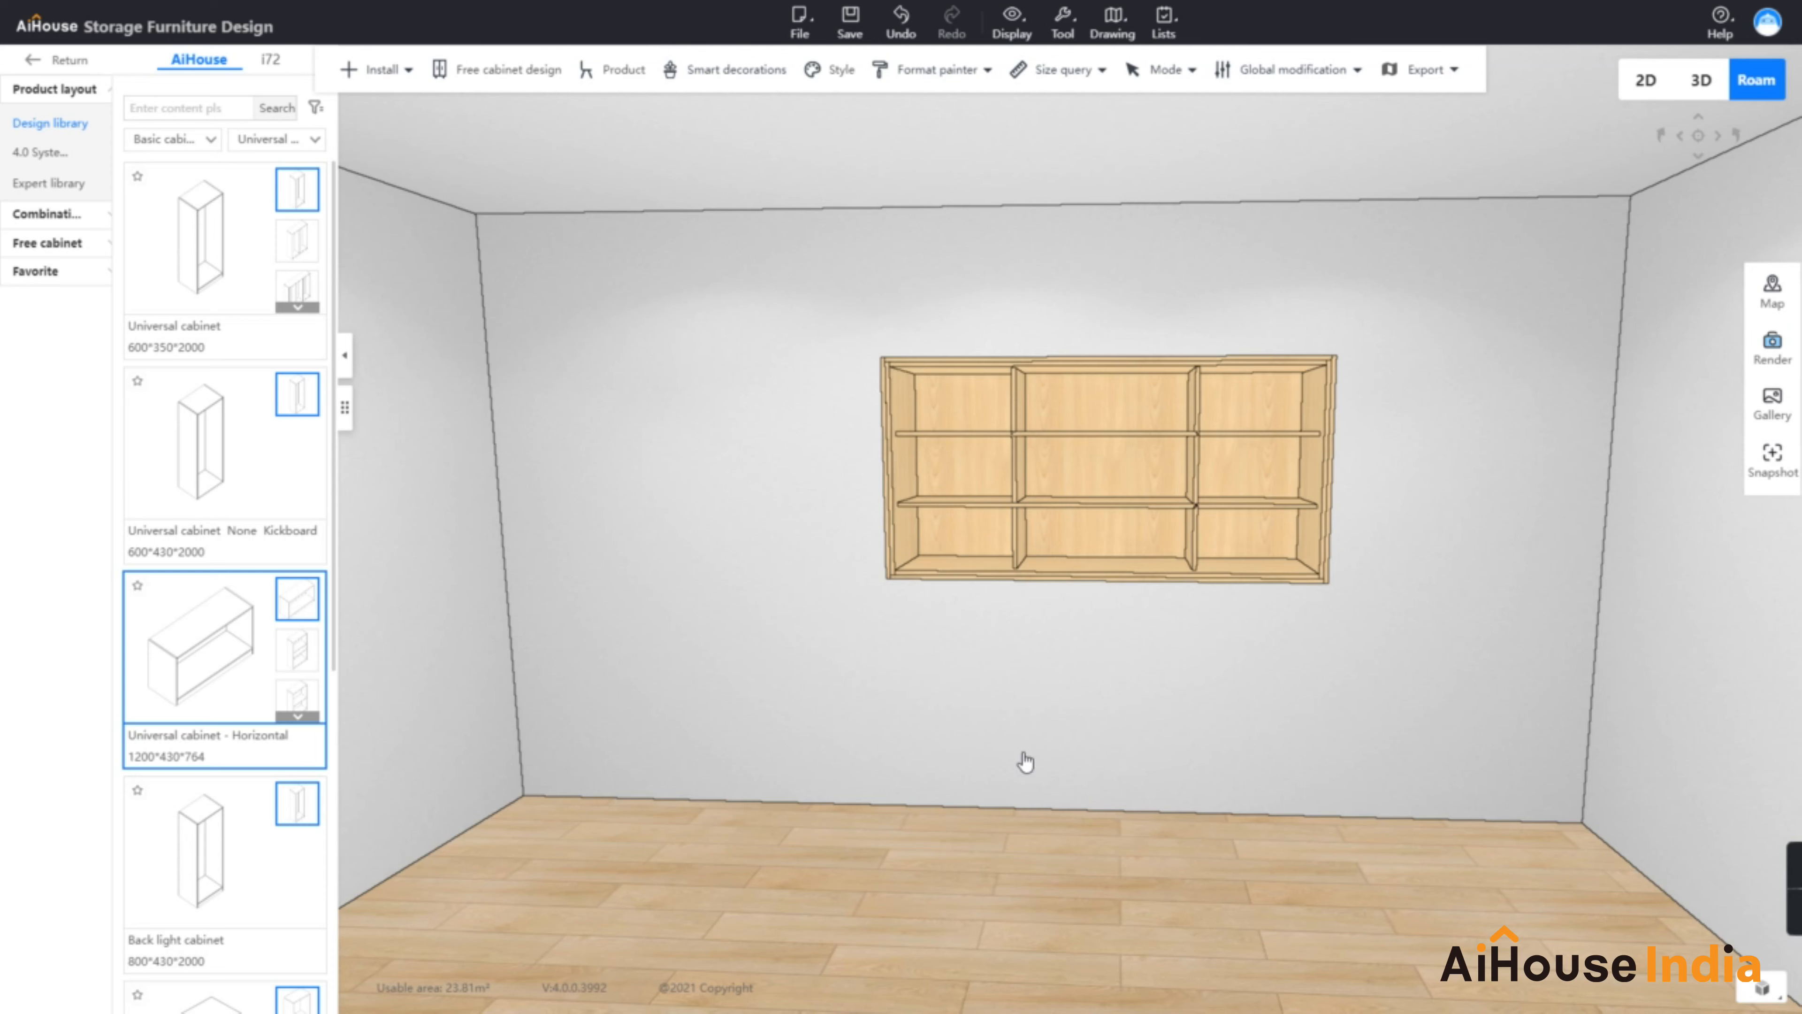
# Change the left neutral plate's material to Silver white oak, found by filtering the solid wood materials by white
pyautogui.moveTo(1127, 699); pyautogui.dragTo(1092, 809)
pyautogui.click(847, 467)
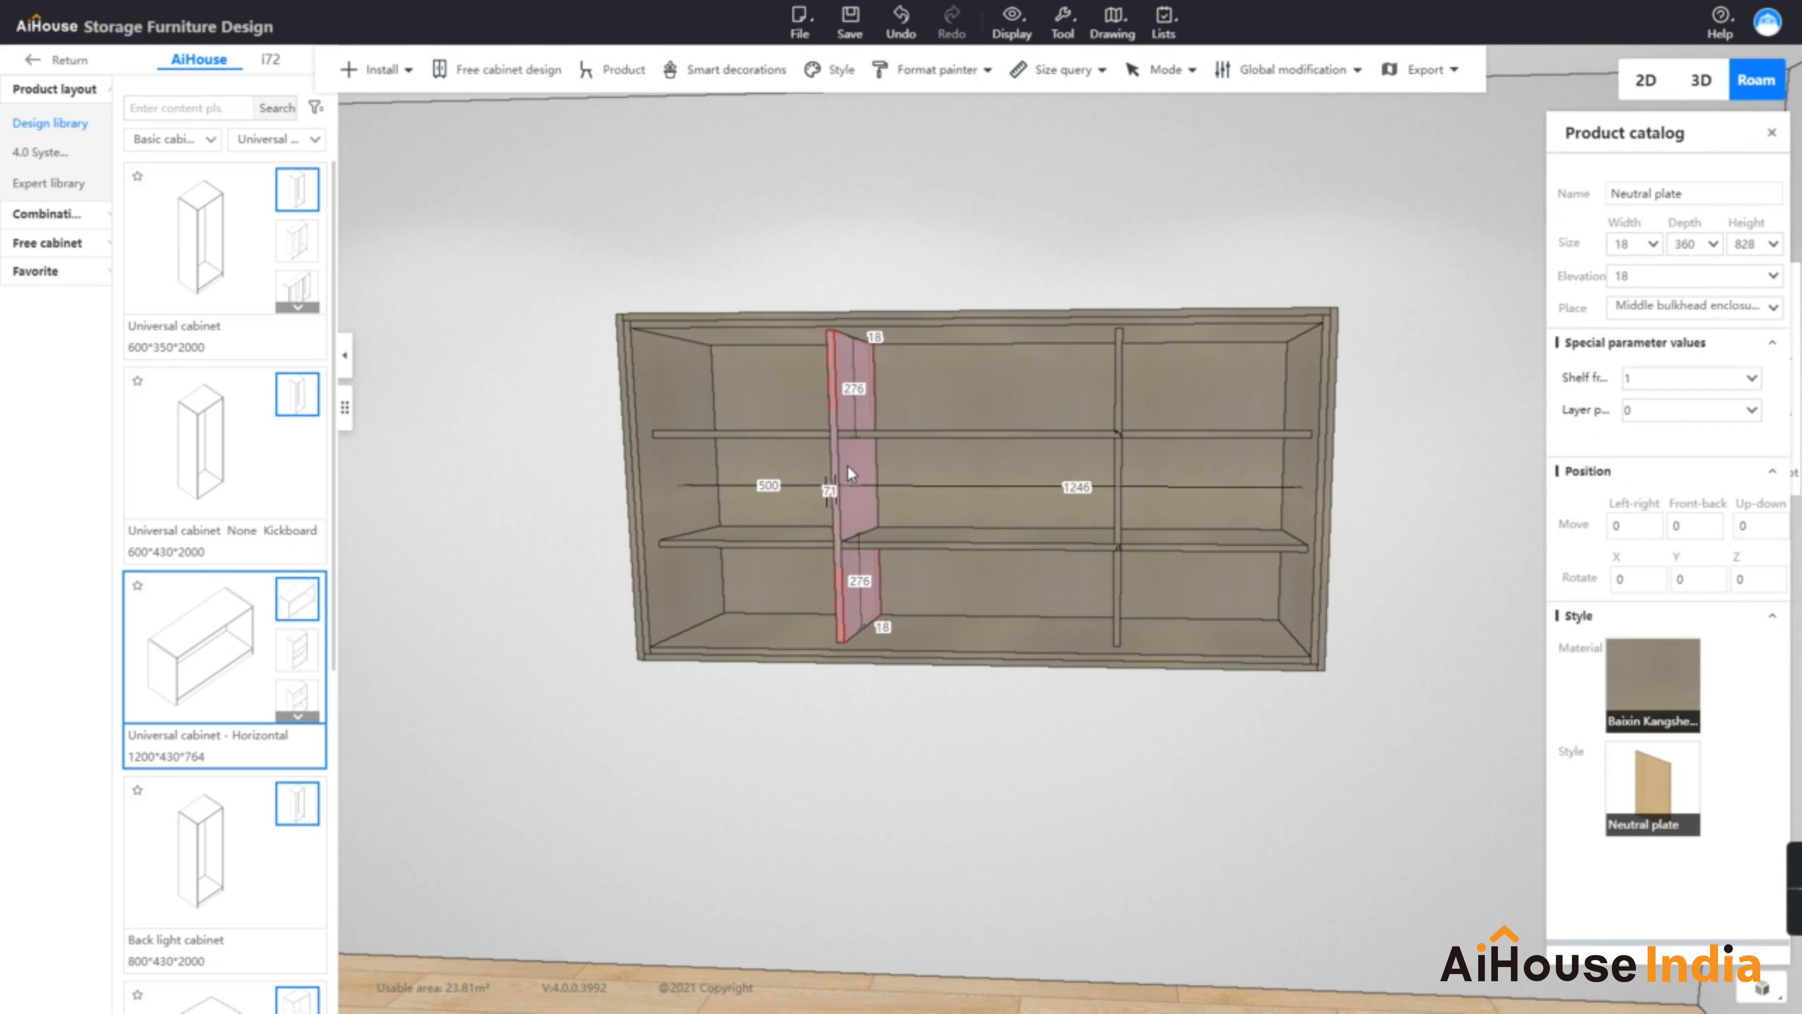
pyautogui.rightClick(848, 469)
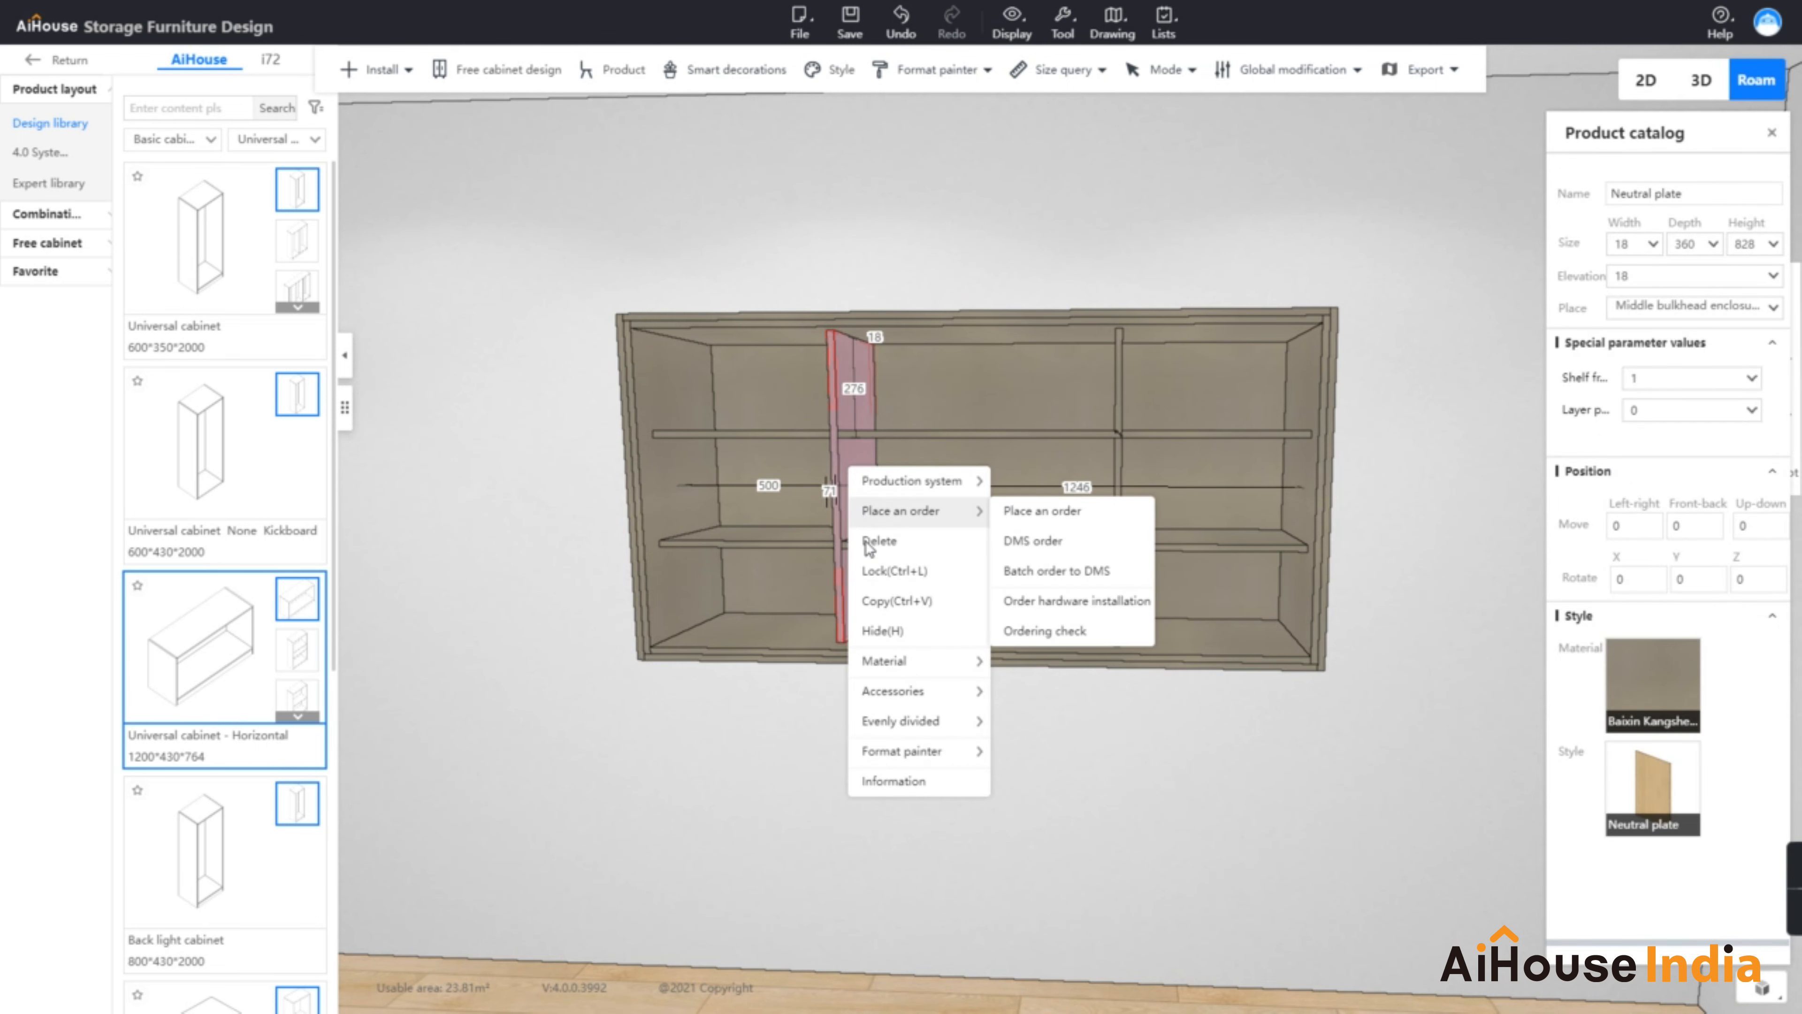
pyautogui.moveTo(937, 665)
pyautogui.click(1046, 667)
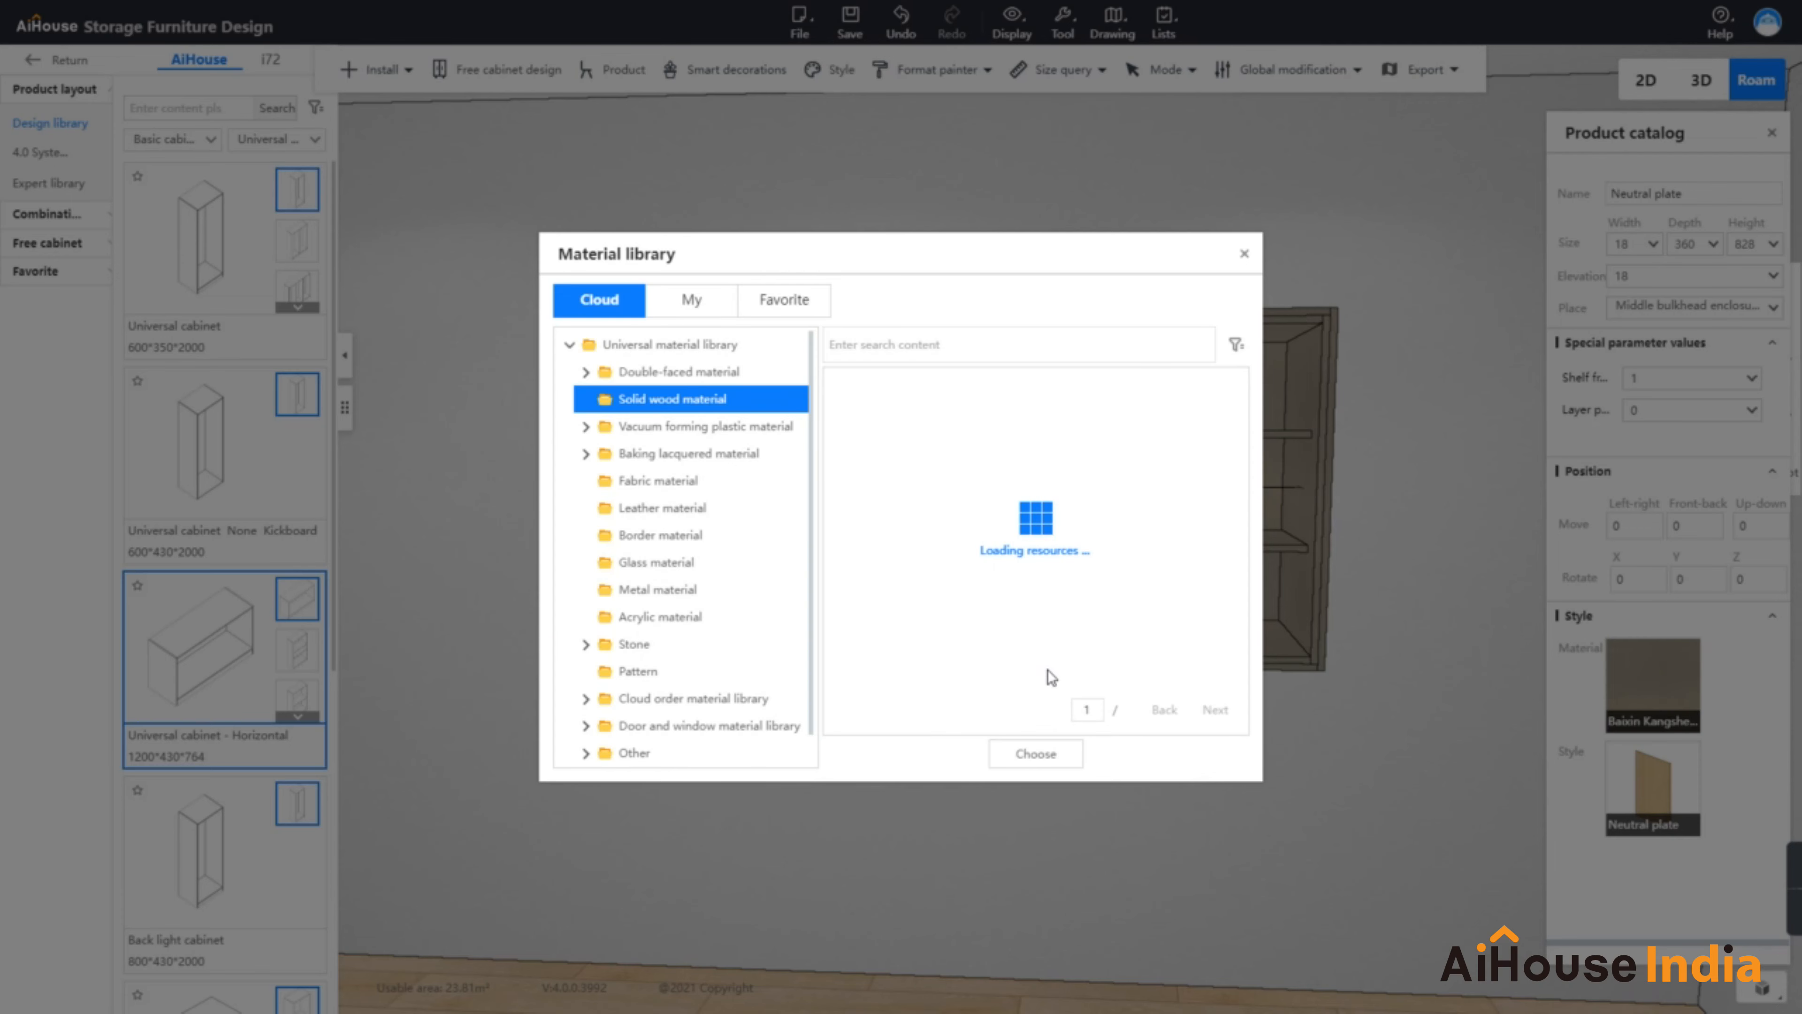
pyautogui.click(710, 346)
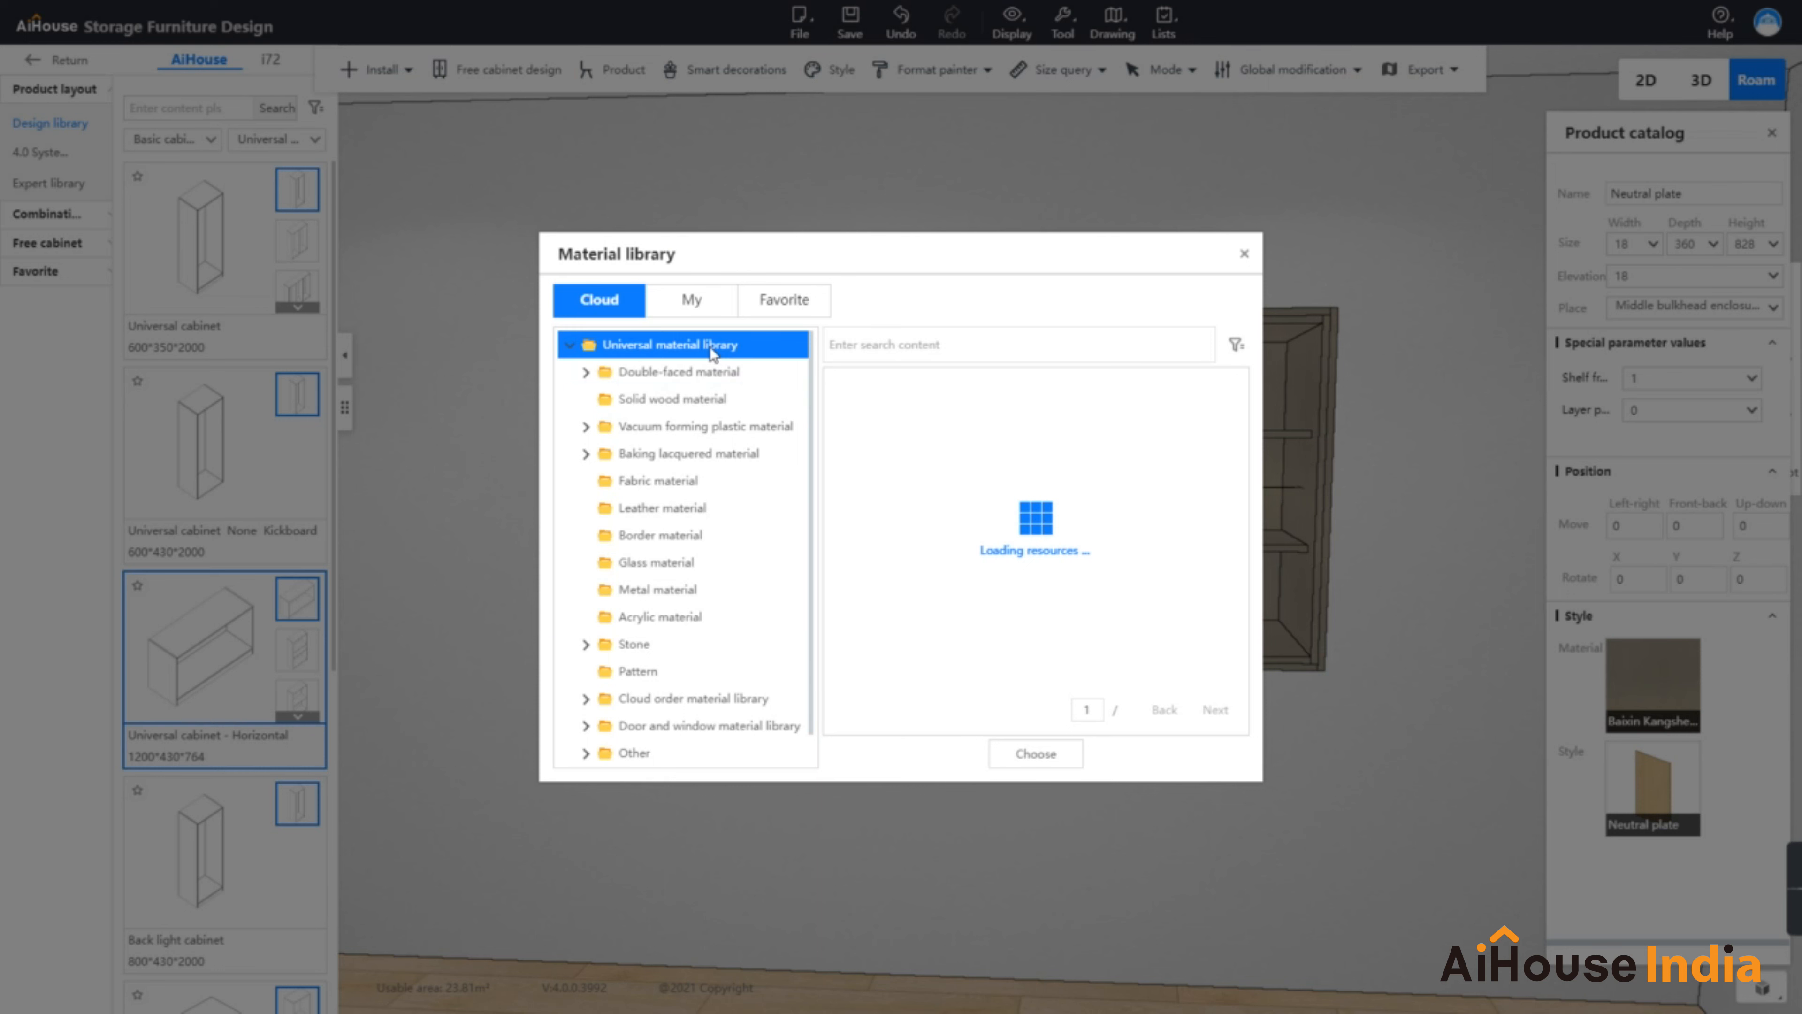
pyautogui.click(710, 396)
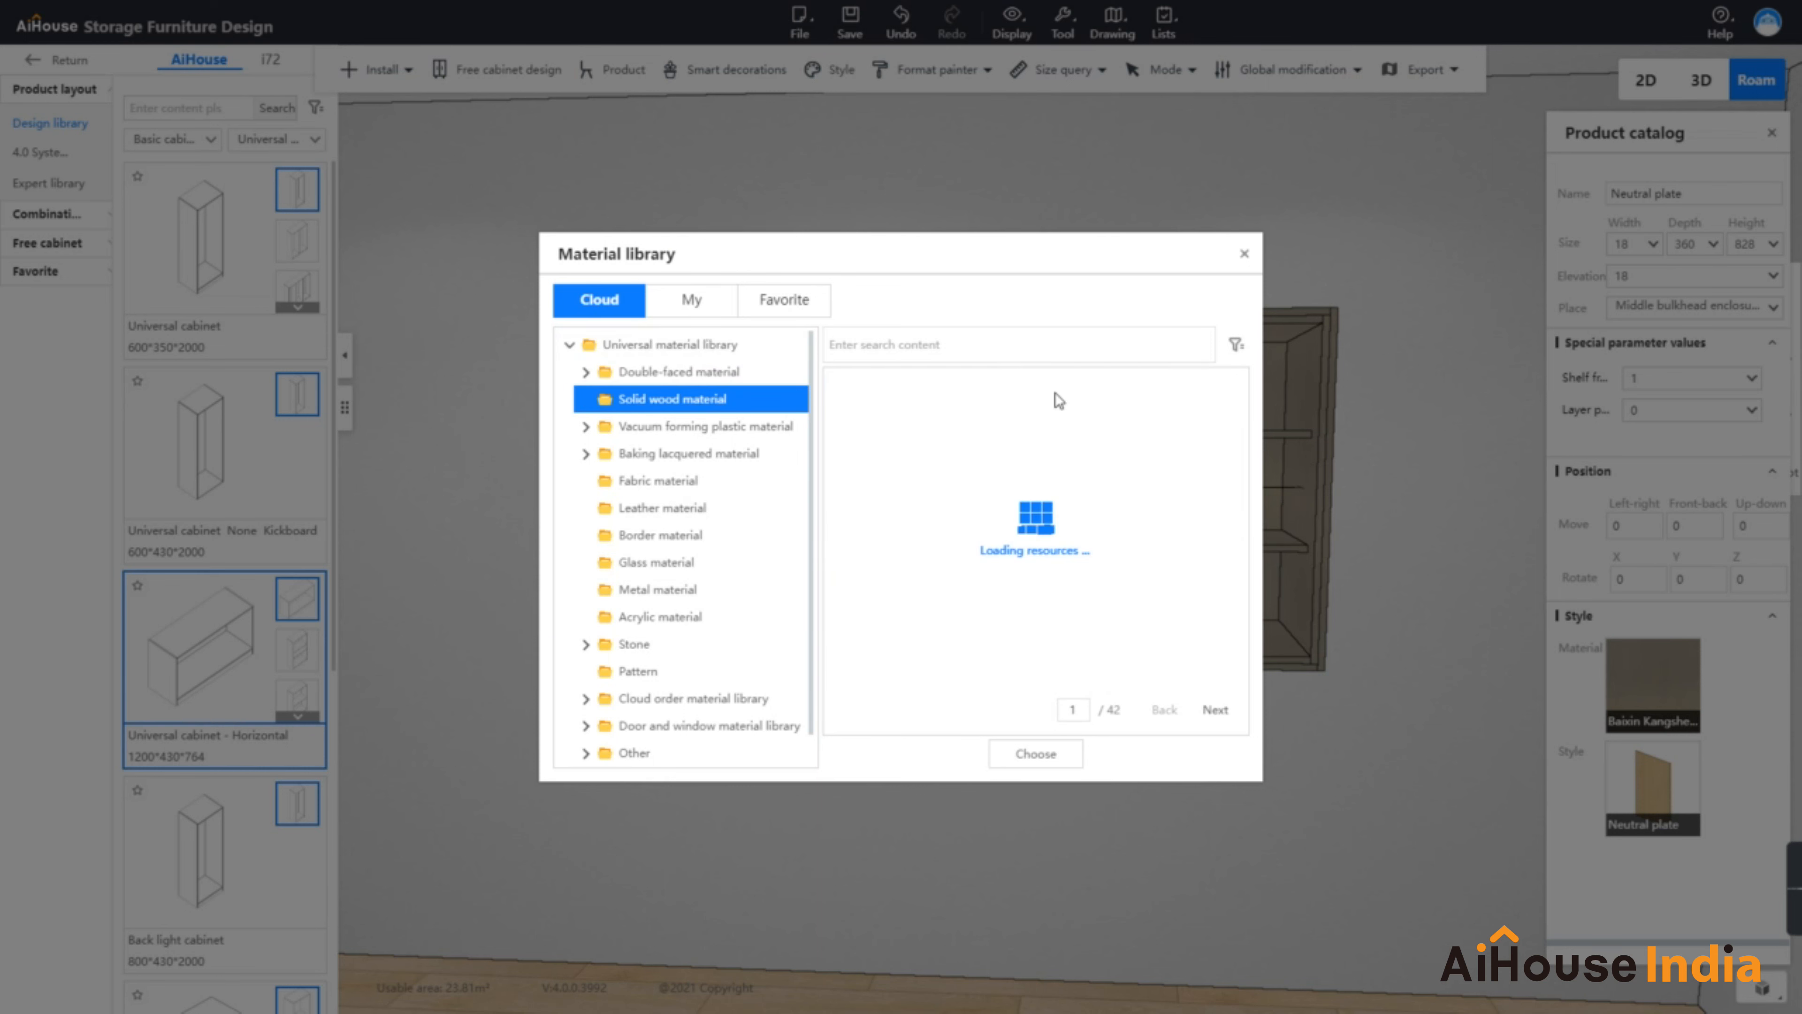
pyautogui.click(1237, 348)
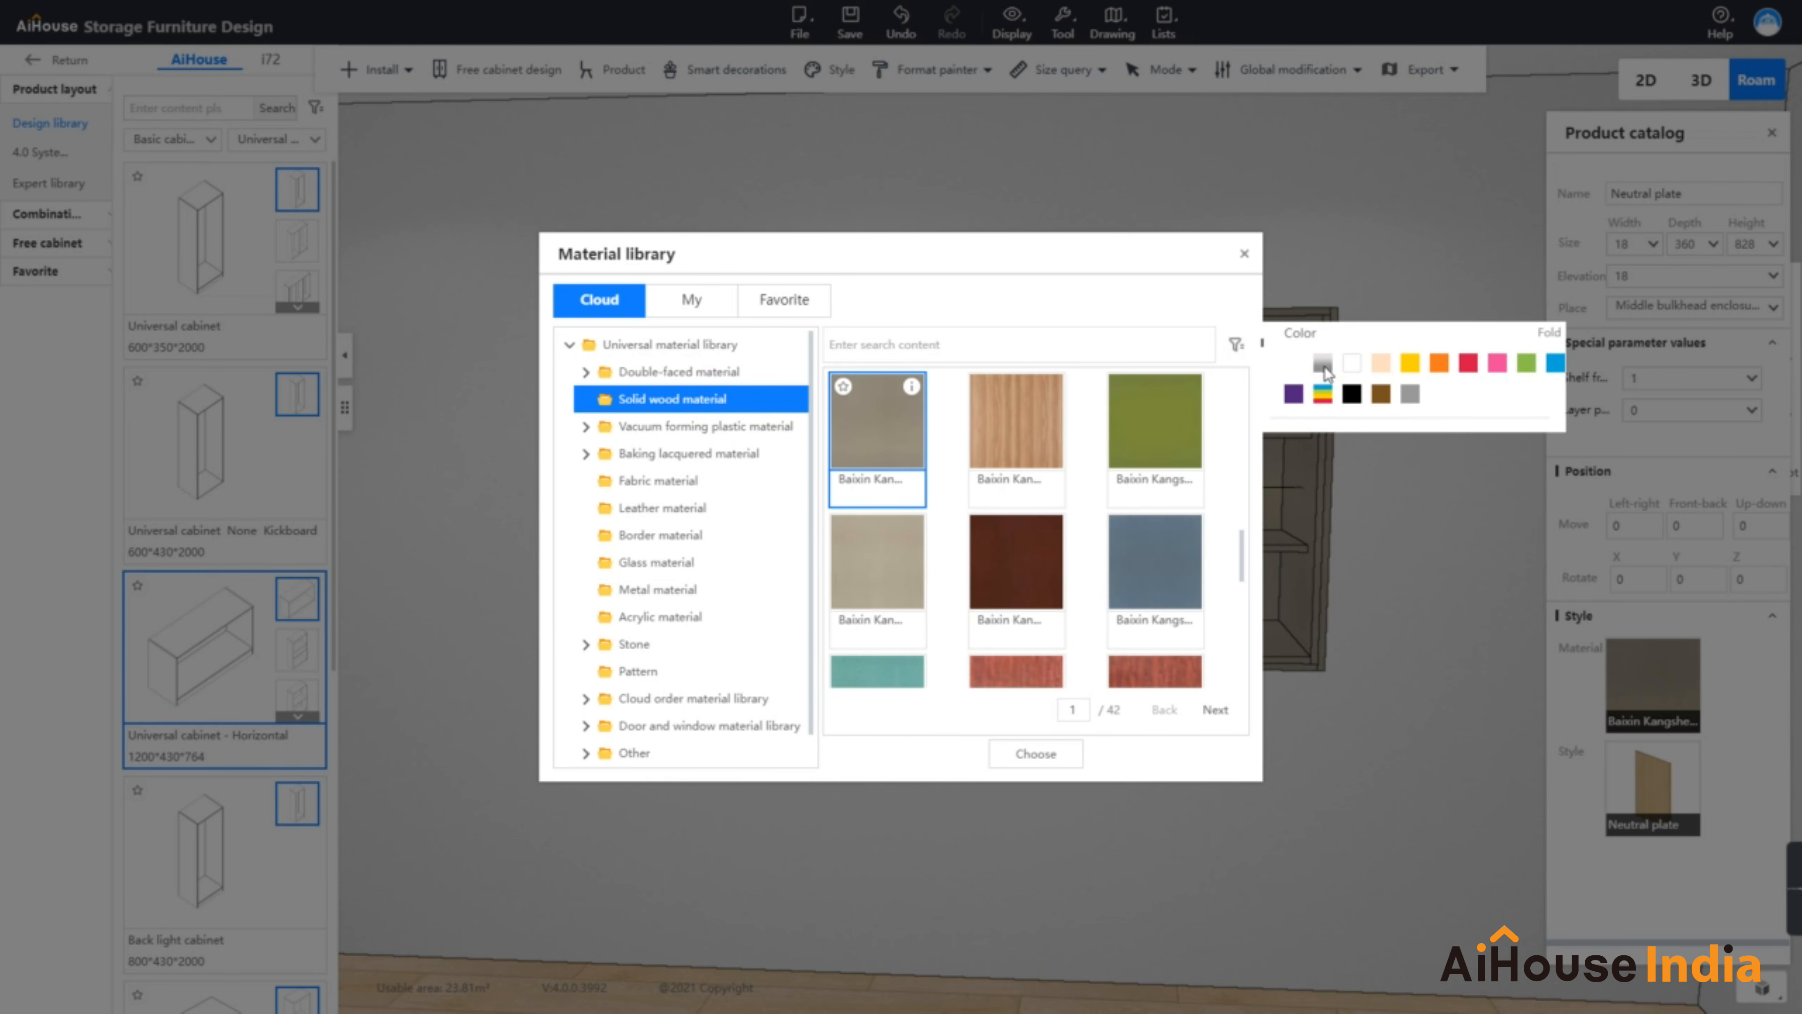
pyautogui.click(1350, 364)
pyautogui.click(1008, 424)
pyautogui.click(1036, 754)
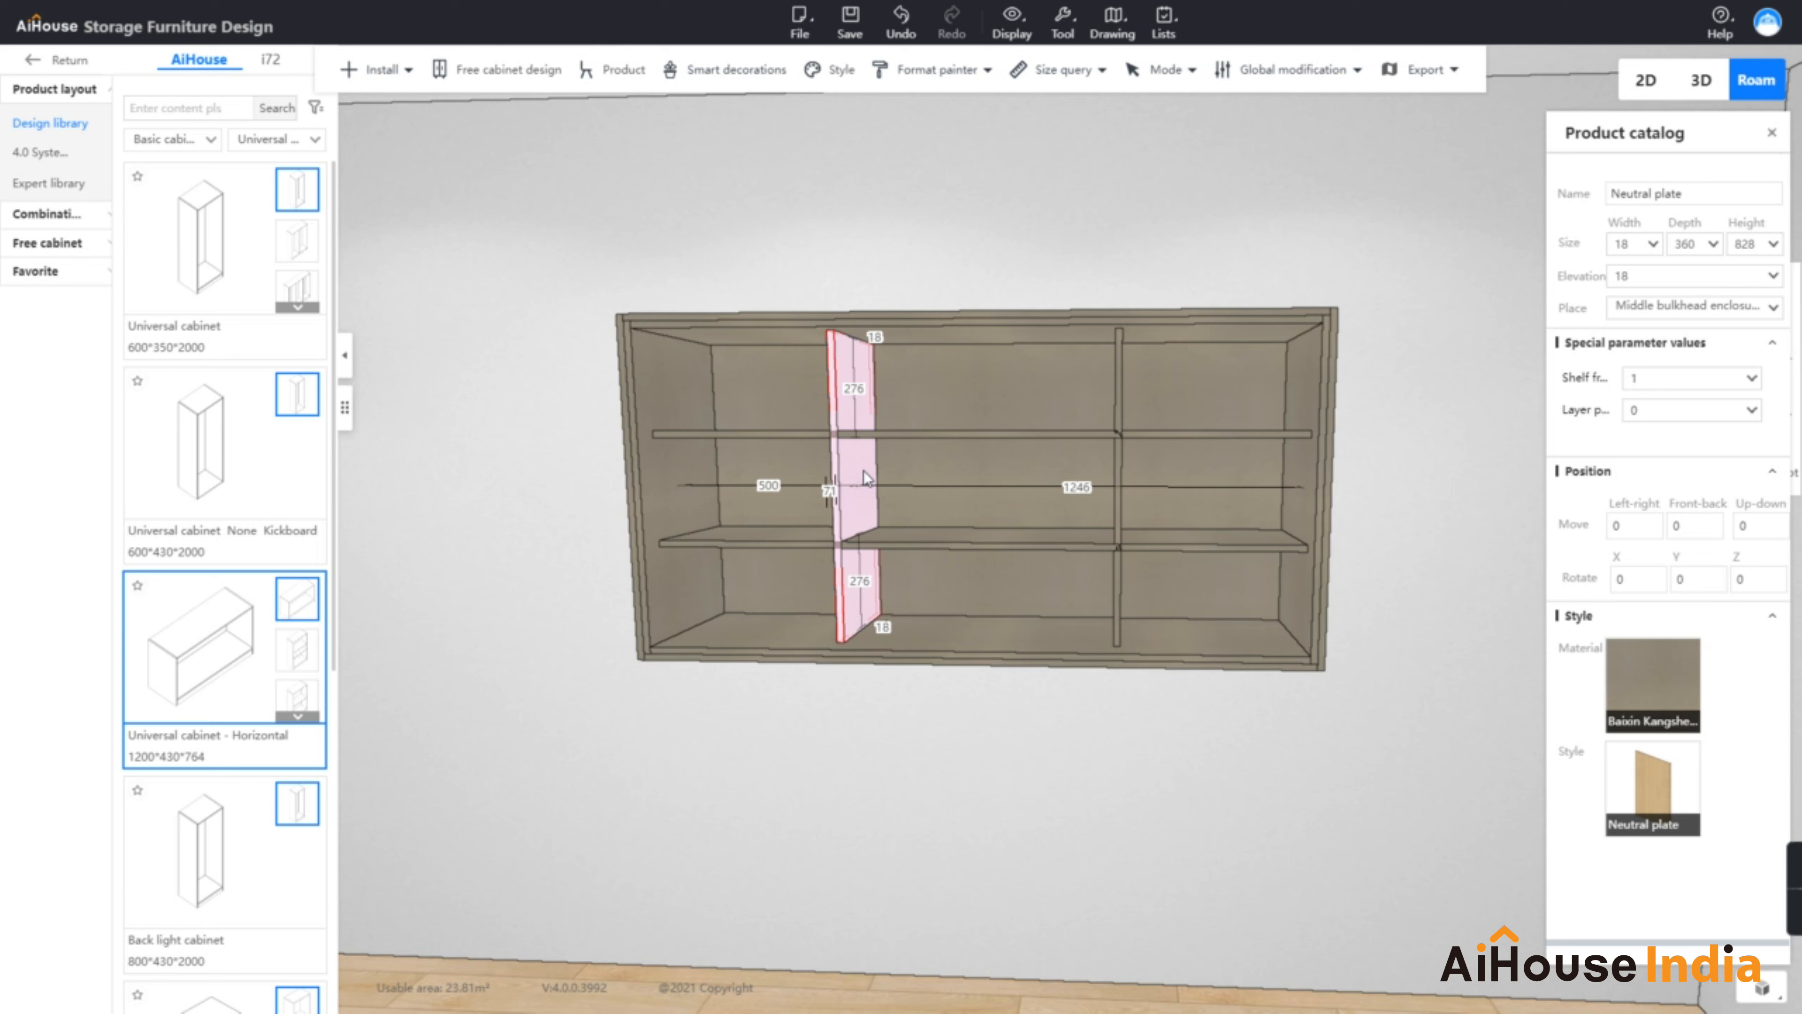
# Copy the left neutral plate's material to the cabinet's interior panels and both shelves with the Material painter
pyautogui.moveTo(910, 57)
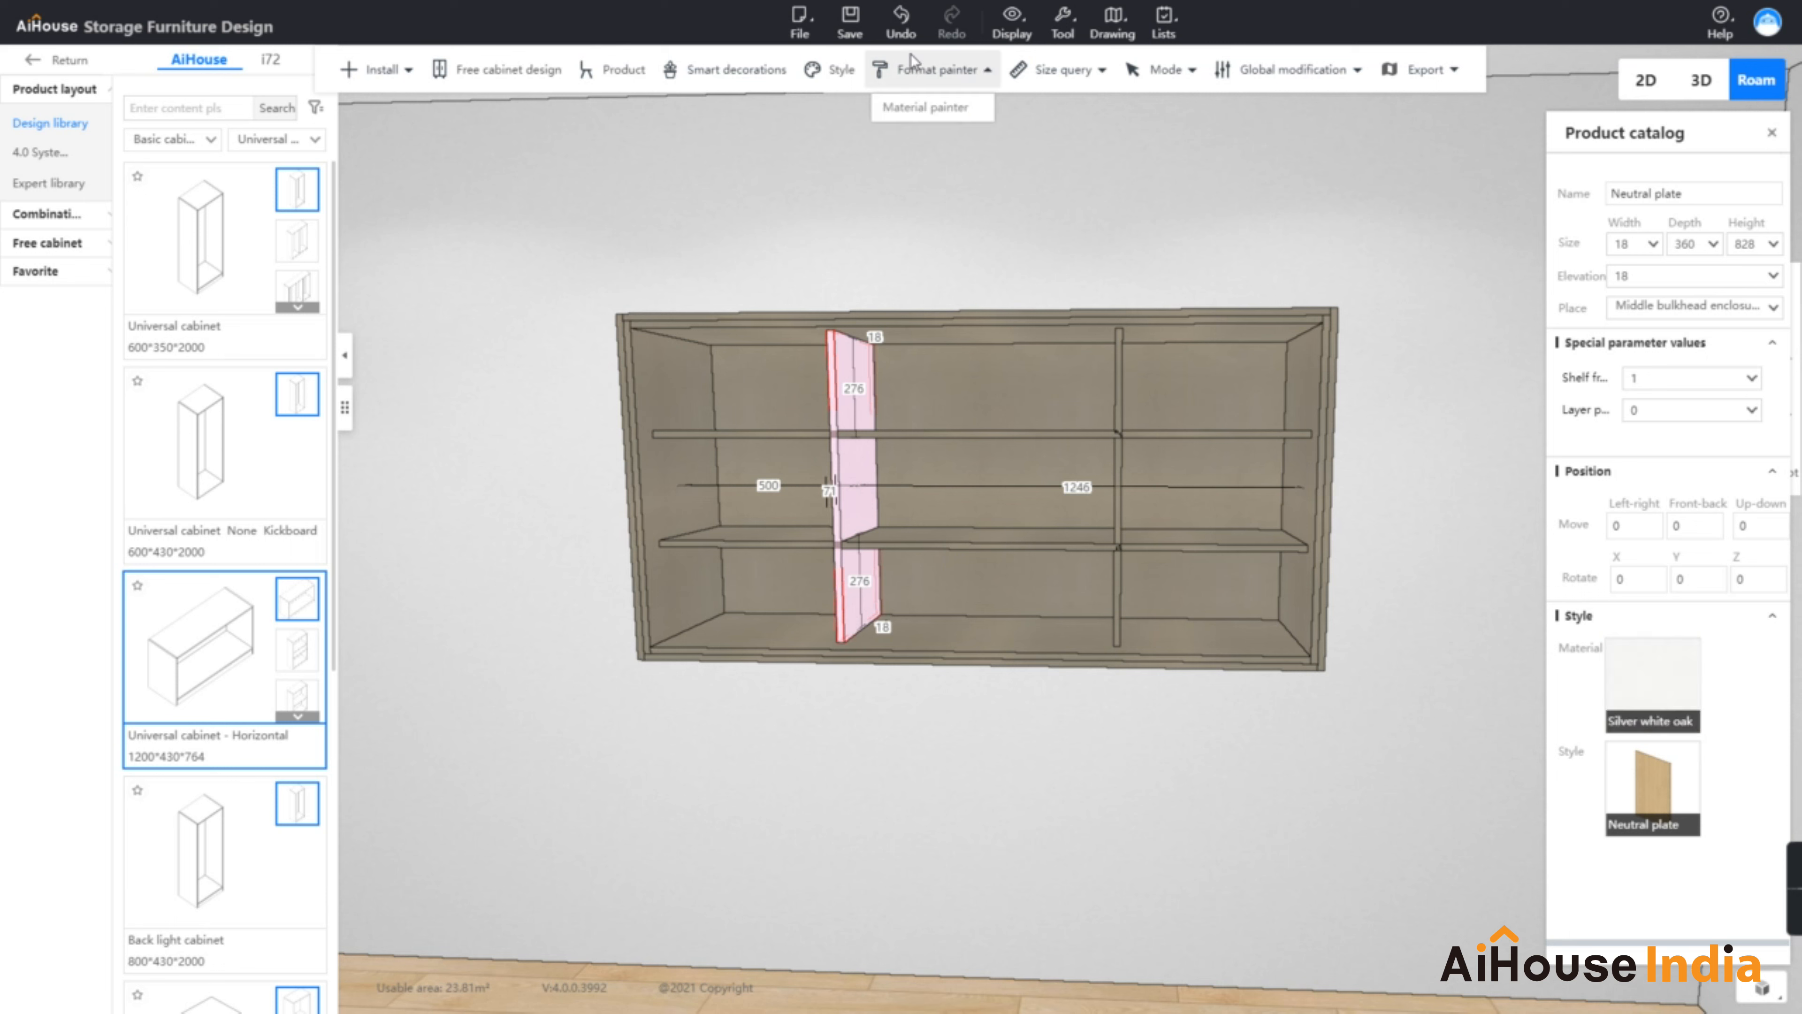
pyautogui.click(915, 108)
pyautogui.click(798, 410)
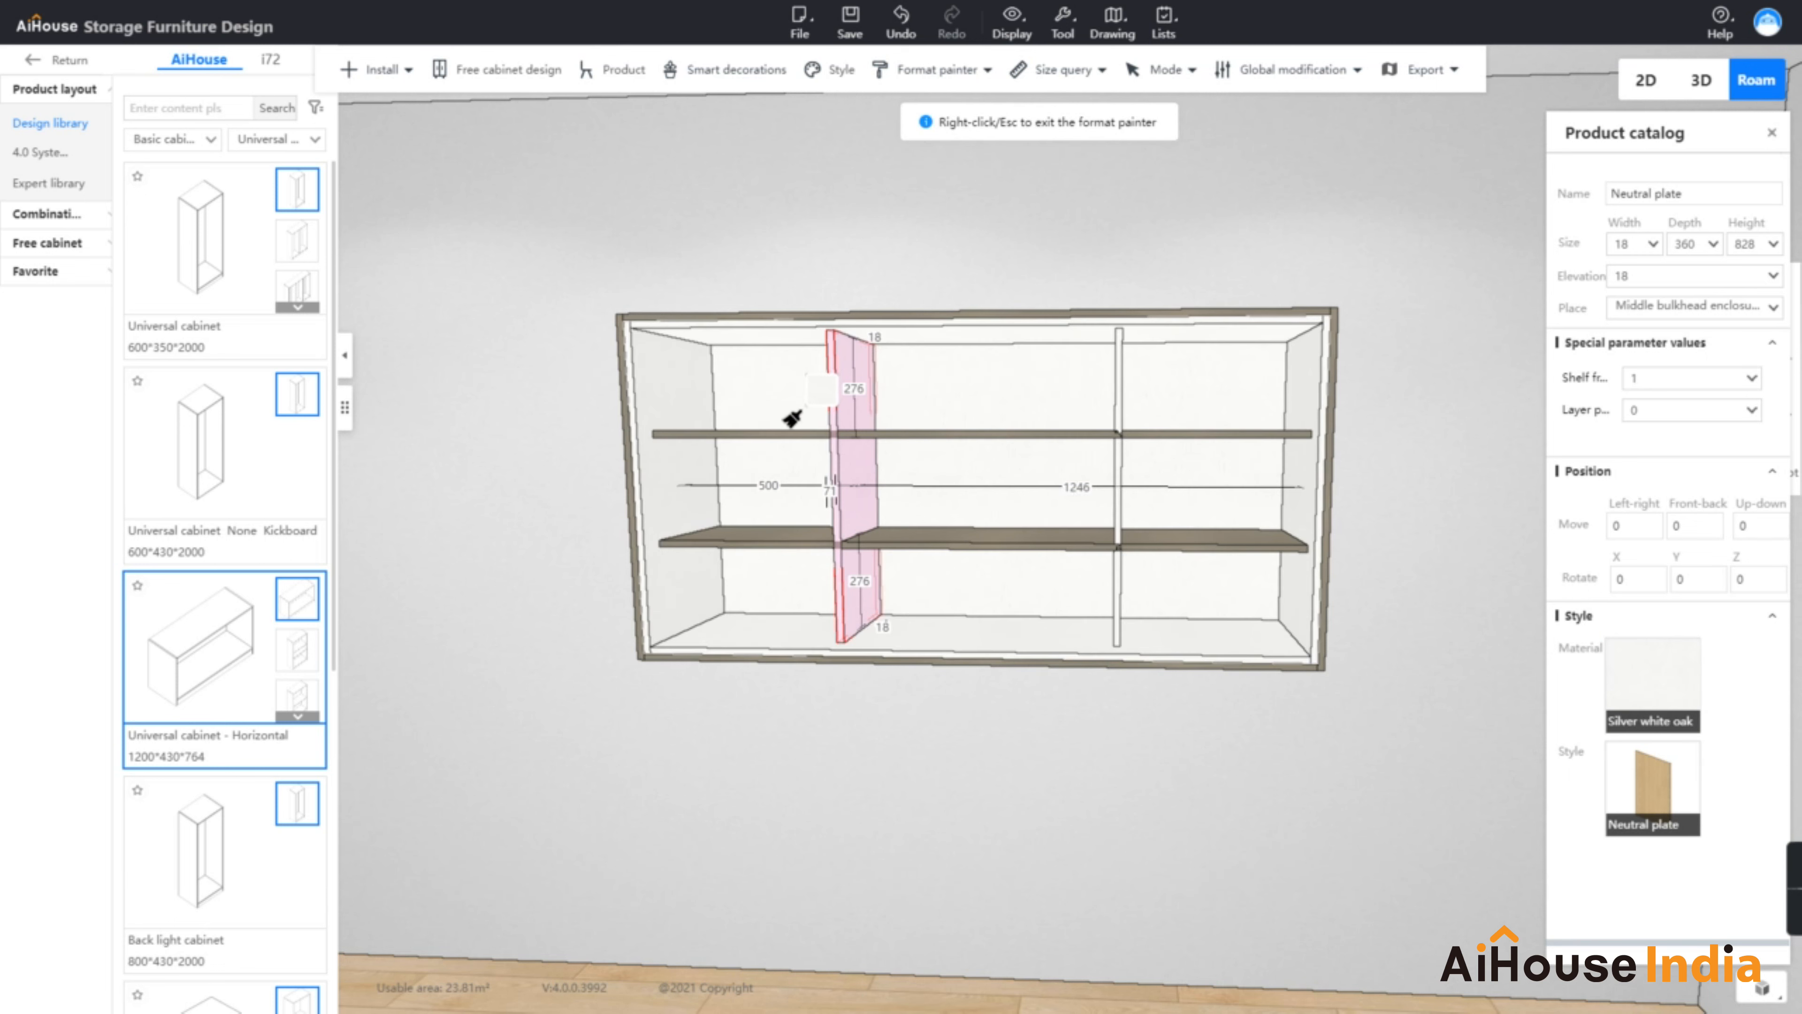
pyautogui.click(789, 529)
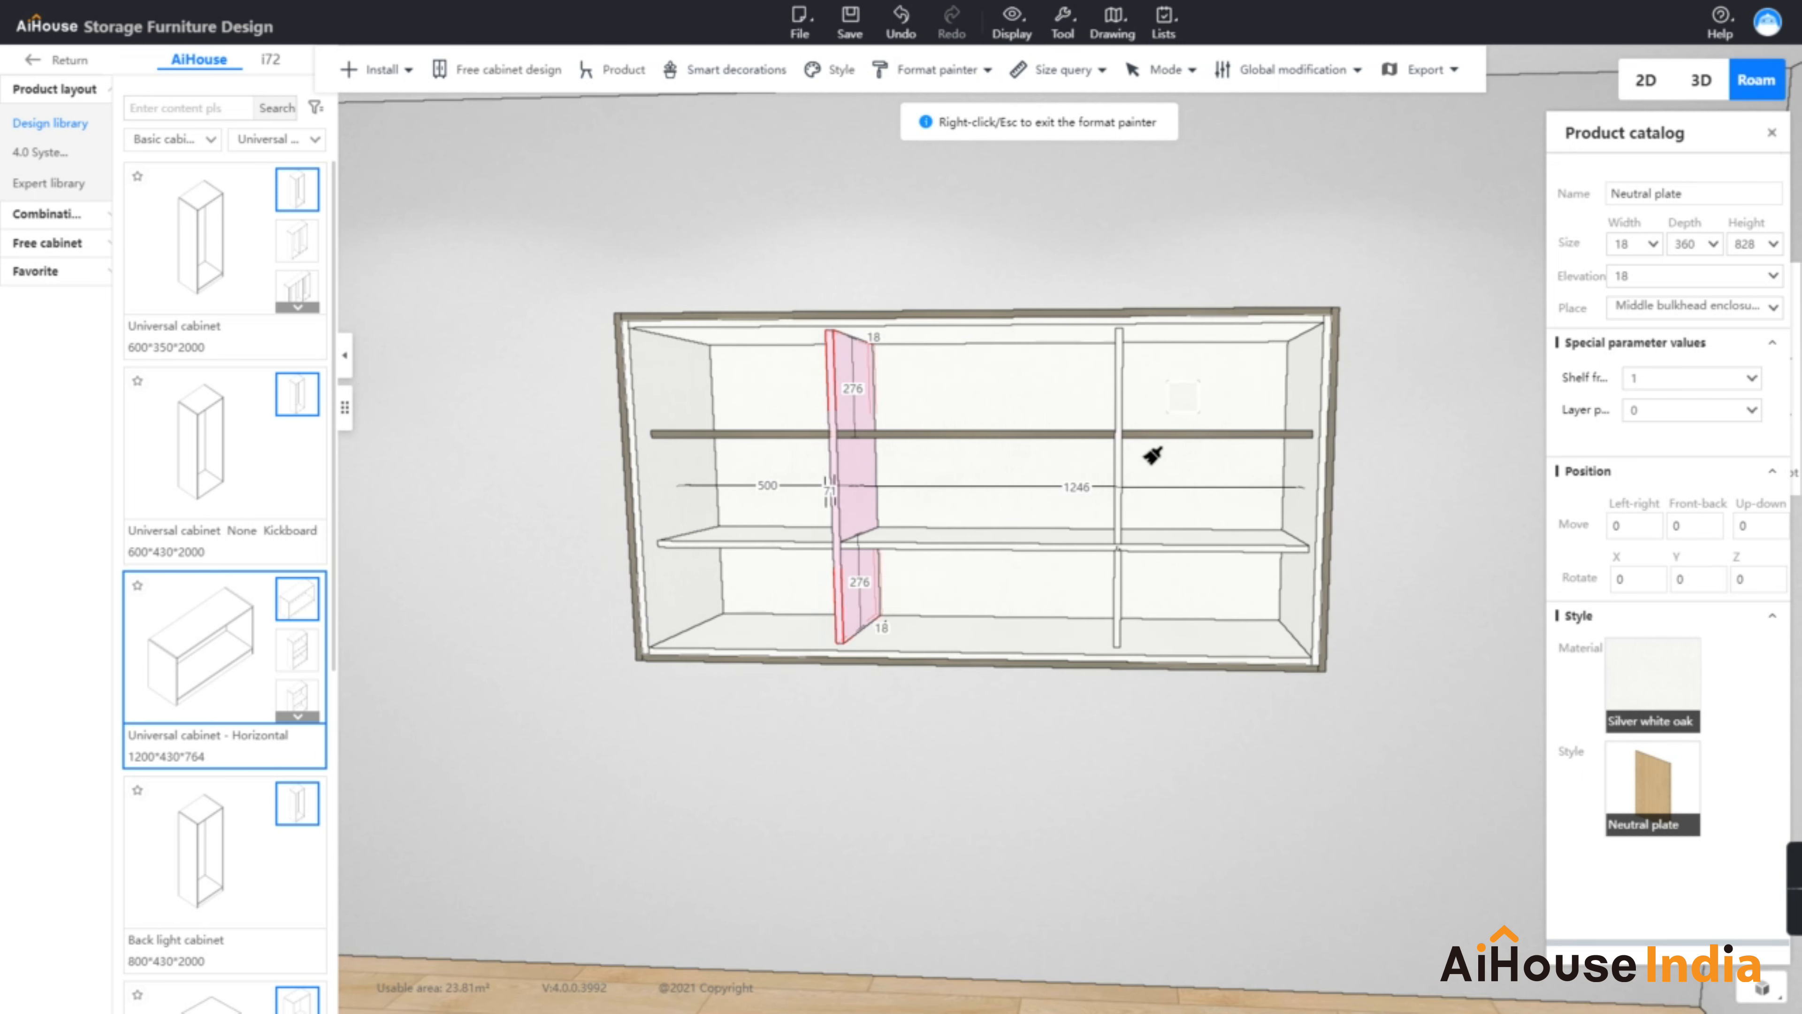
pyautogui.scroll(5, 1147, 454)
pyautogui.click(1085, 437)
pyautogui.moveTo(1138, 388); pyautogui.dragTo(1131, 462, button='right')
pyautogui.scroll(-5, 1135, 426)
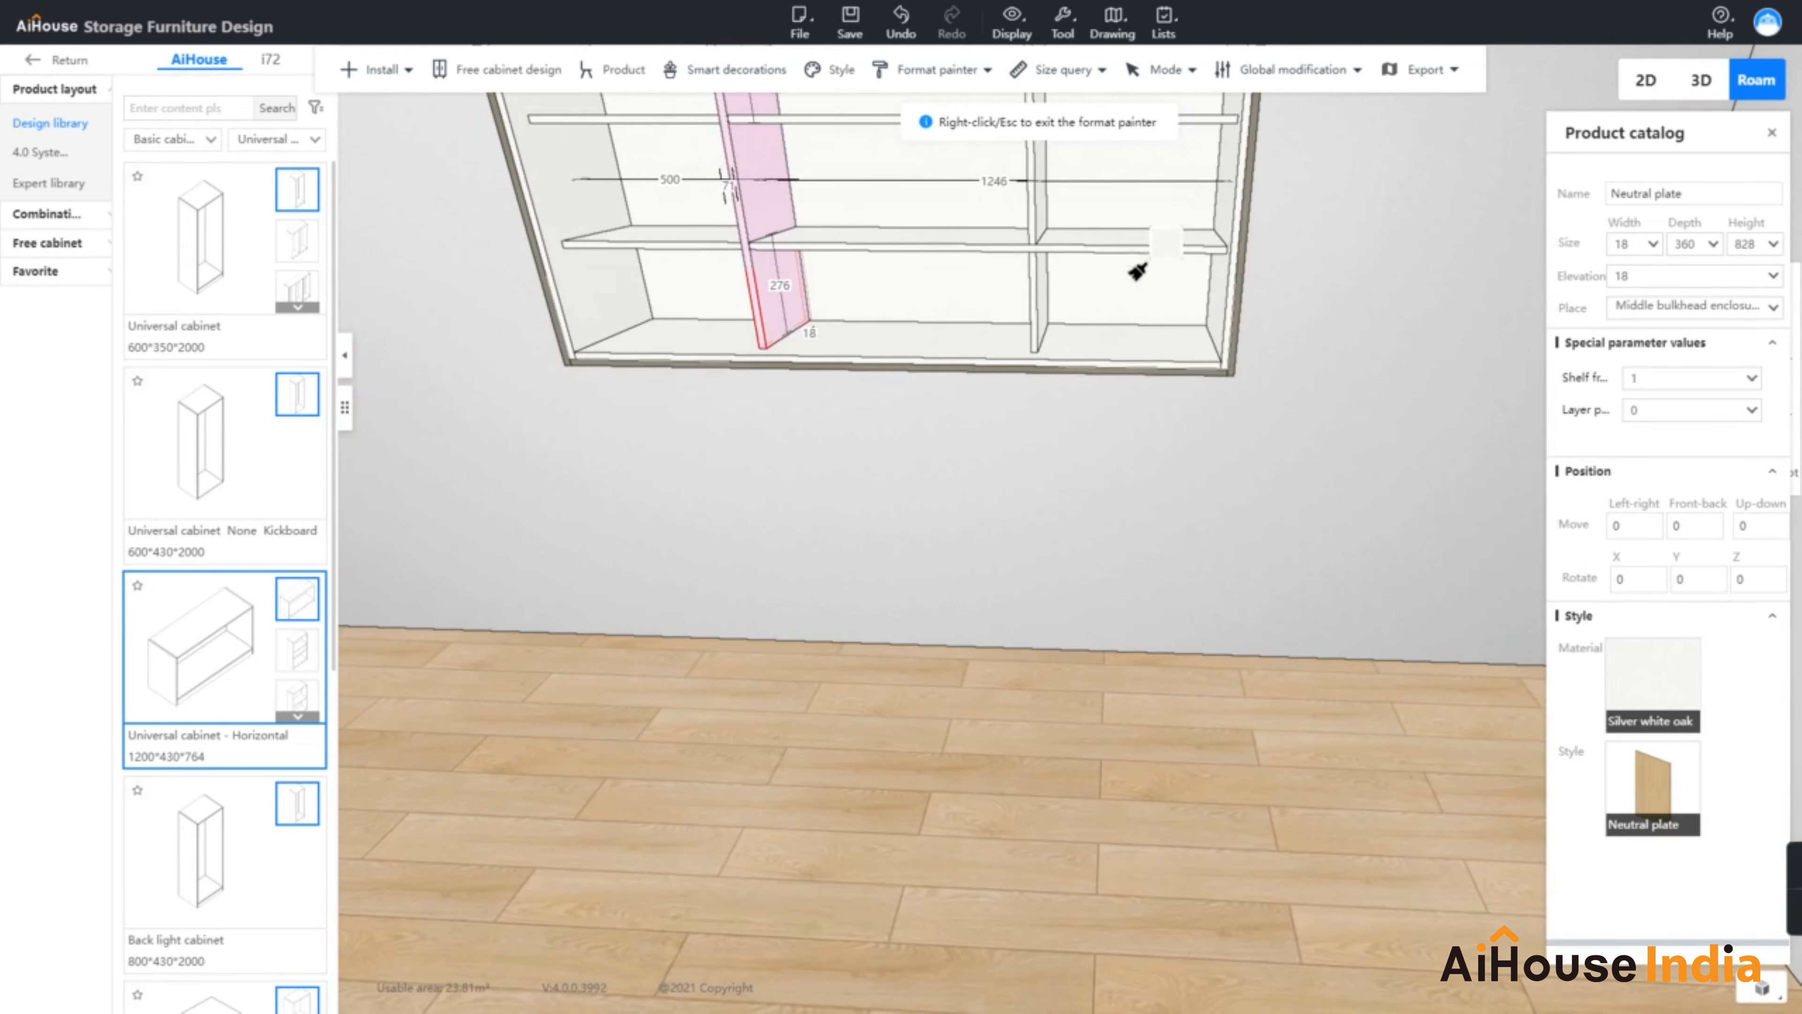
pyautogui.rightClick(1153, 545)
# Add sliding doors in the General style "Hit the door" to the whole cabinet and deselect them
pyautogui.scroll(-3, 1163, 475)
pyautogui.moveTo(1173, 442); pyautogui.dragTo(1164, 480, button='right')
pyautogui.scroll(-2, 1223, 337)
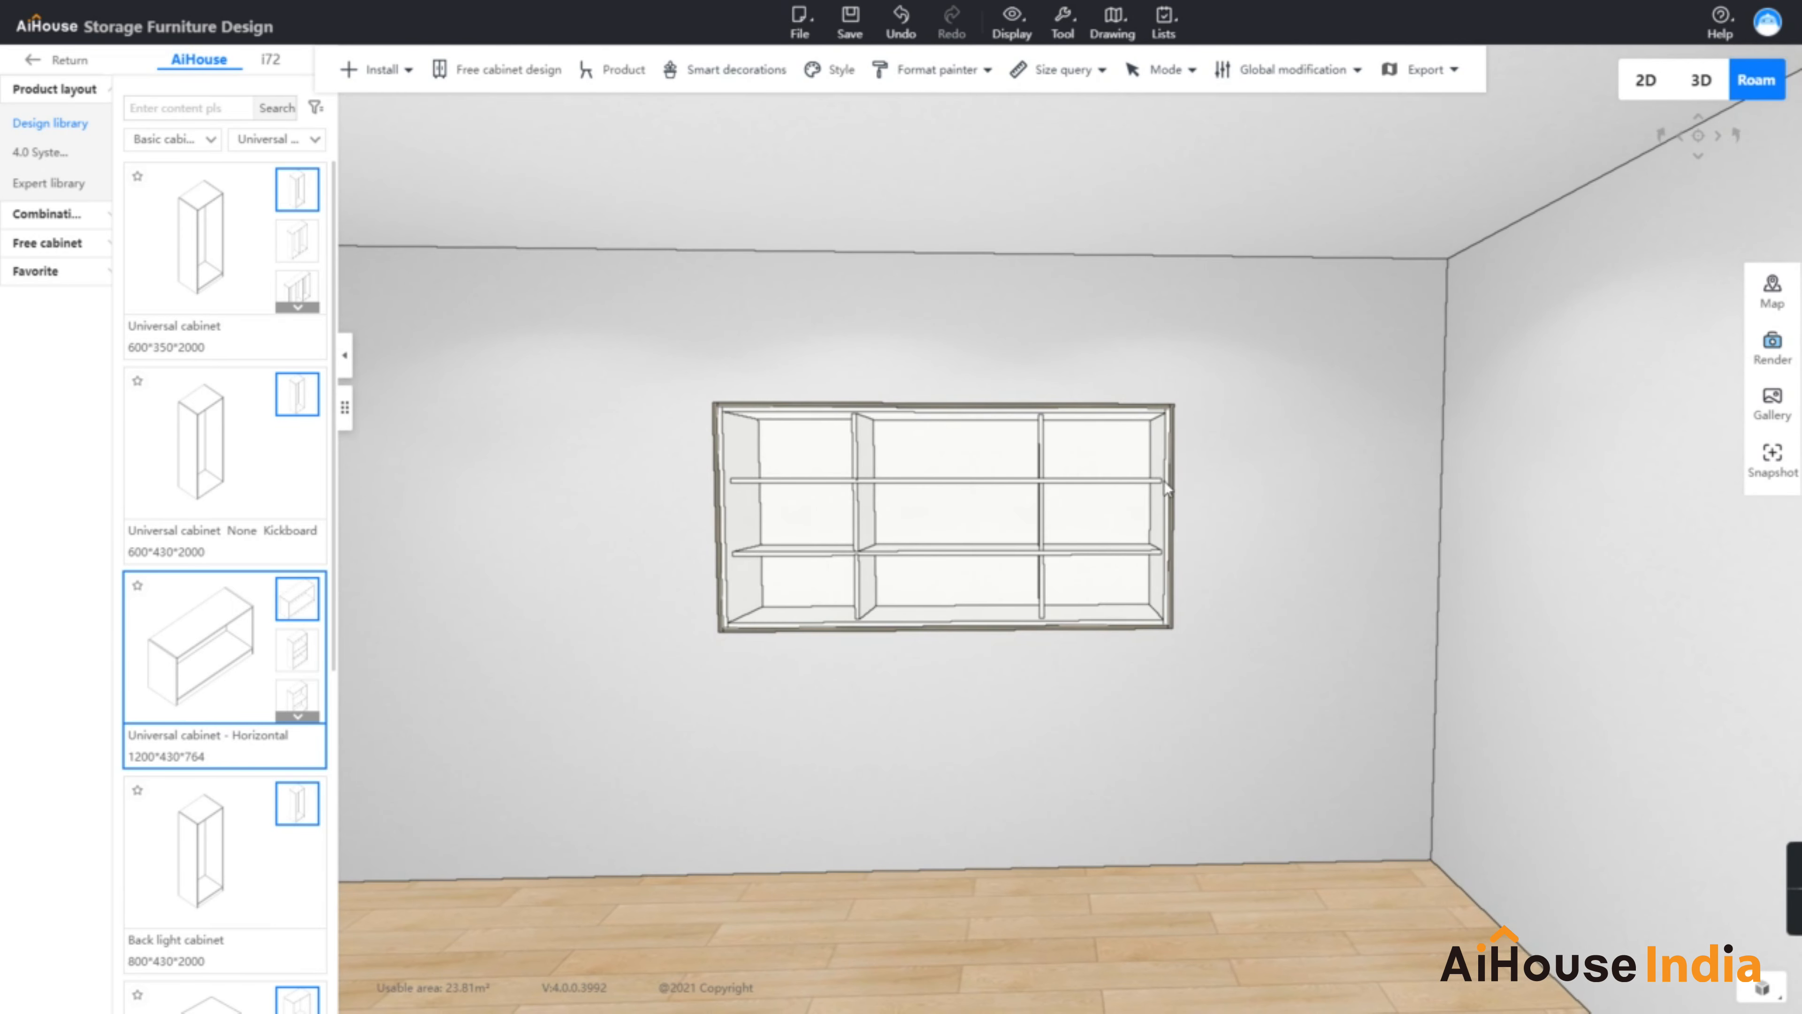
pyautogui.moveTo(1222, 412); pyautogui.dragTo(1139, 539, button='right')
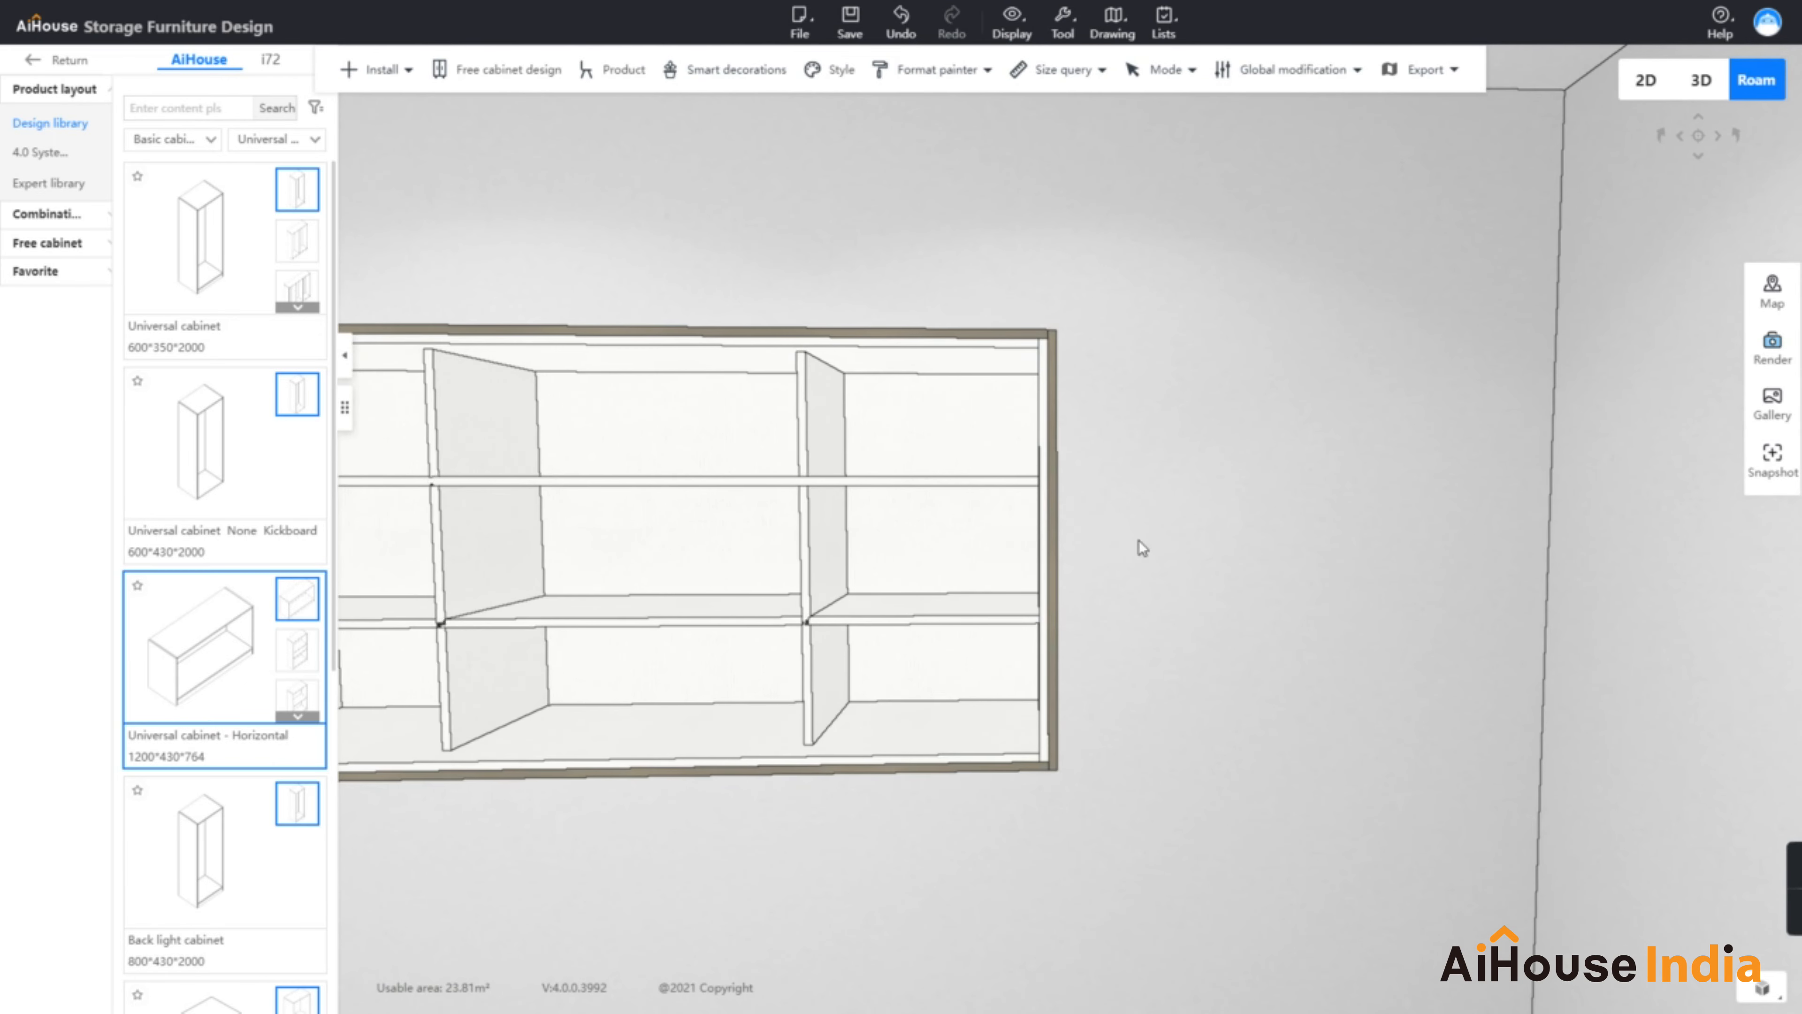
pyautogui.click(1054, 466)
pyautogui.rightClick(1055, 466)
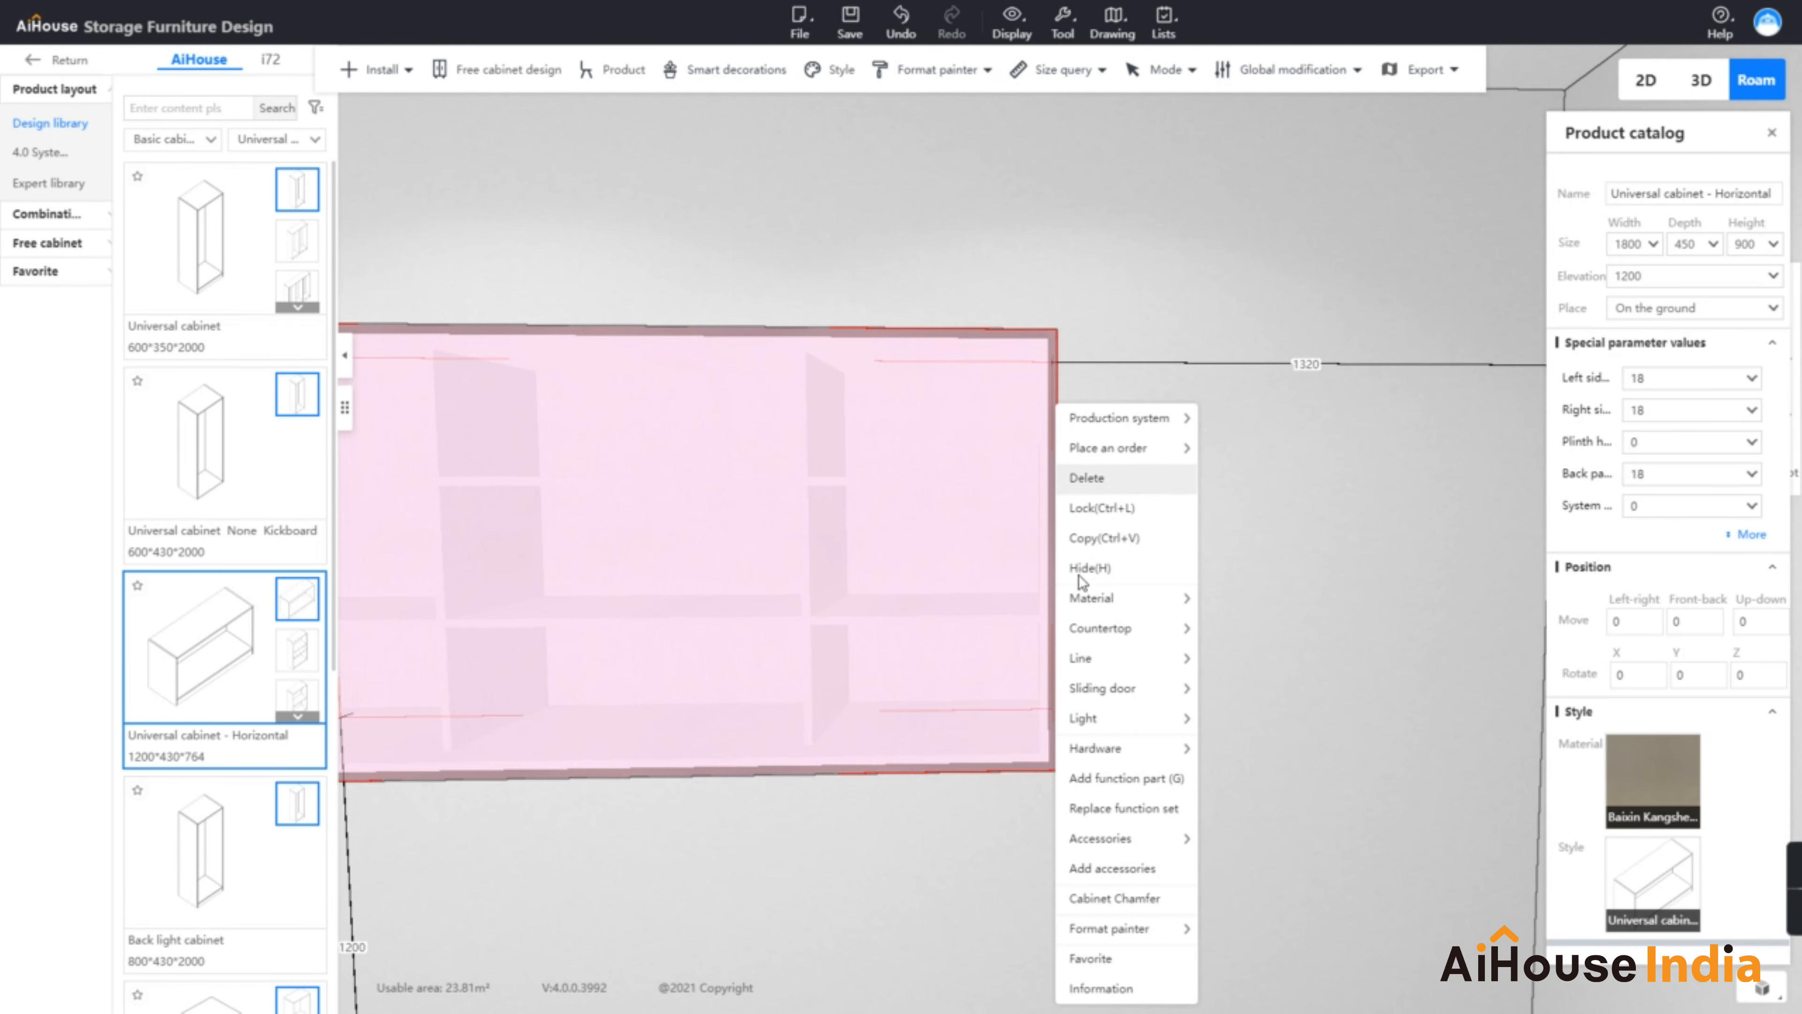
pyautogui.moveTo(1120, 694)
pyautogui.click(1233, 687)
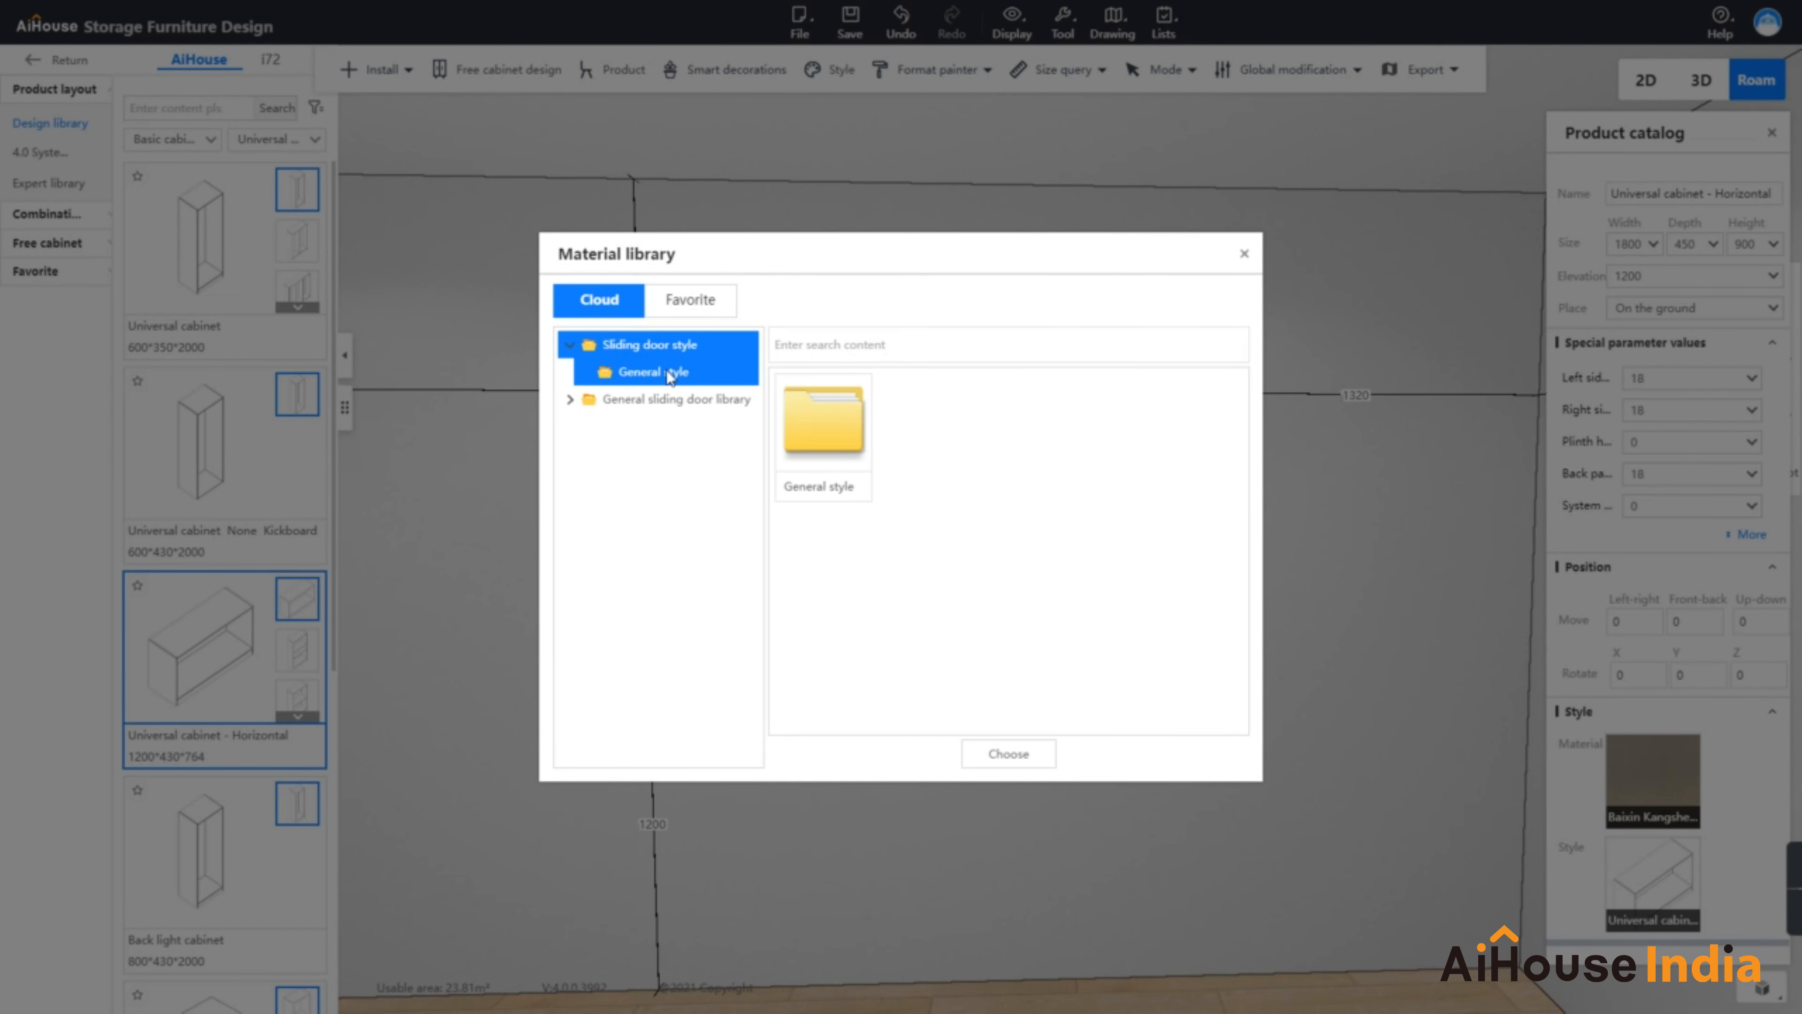
pyautogui.moveTo(967, 250); pyautogui.dragTo(561, 199)
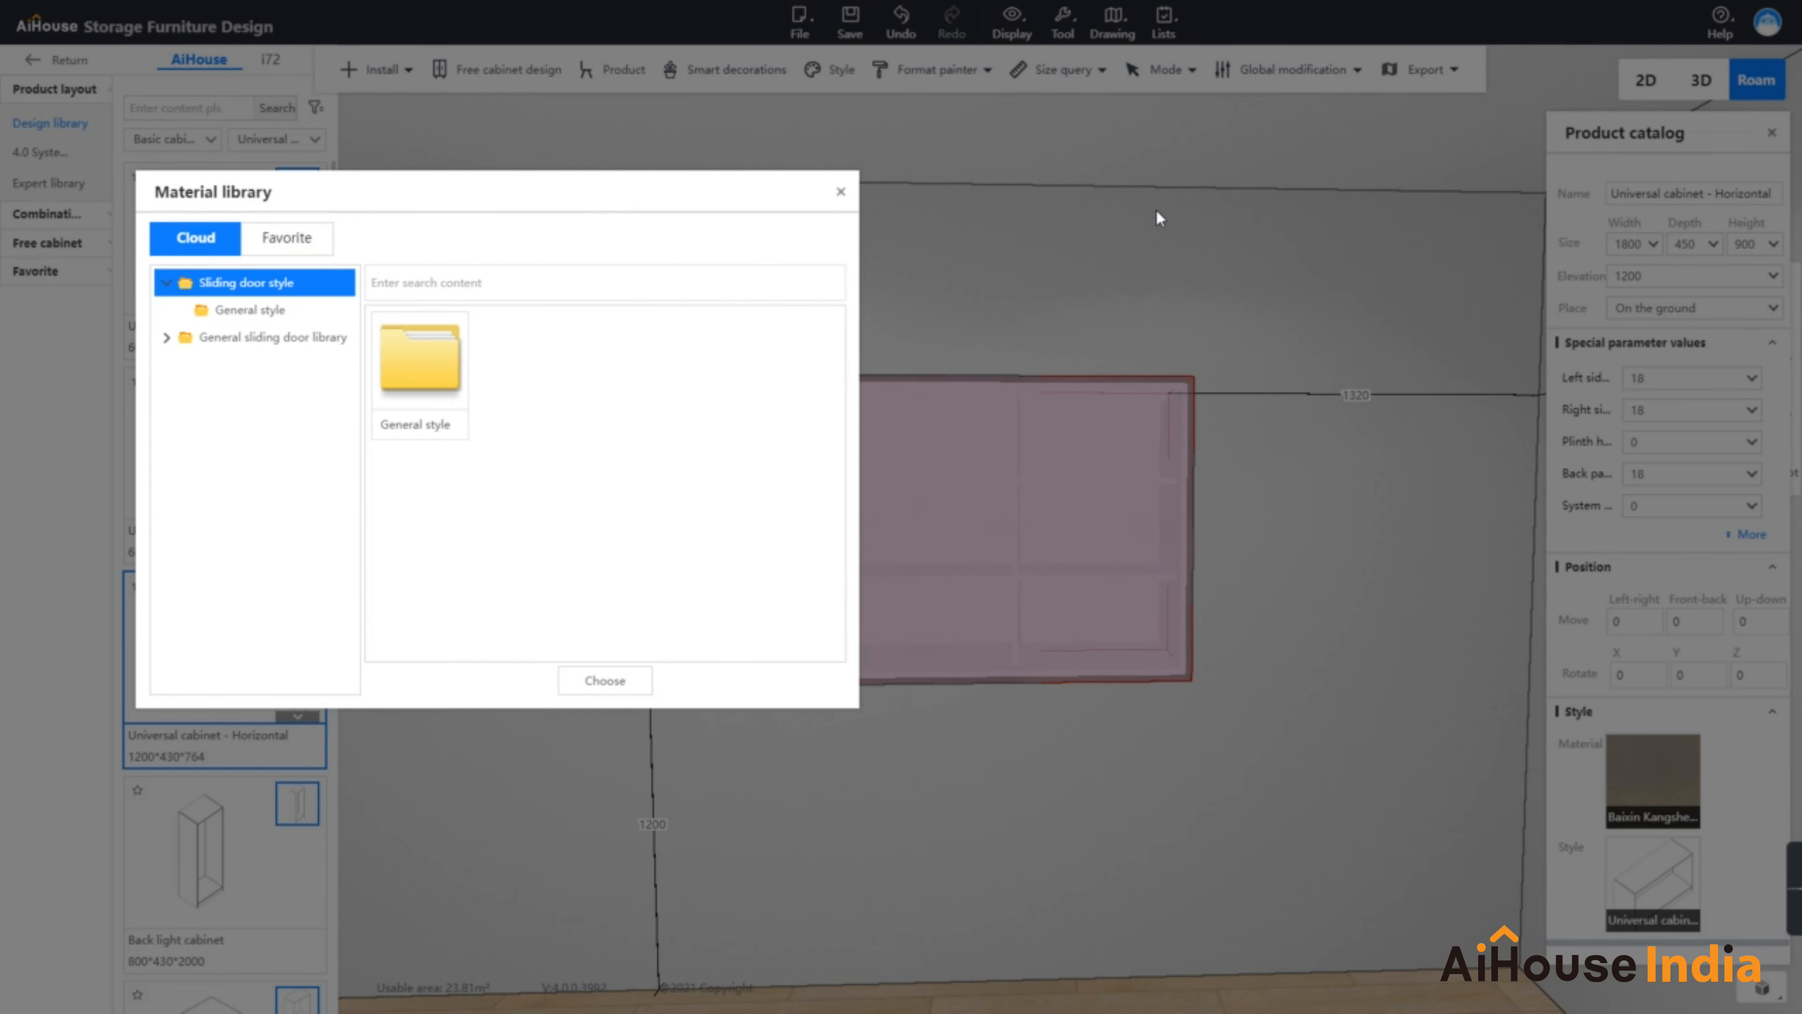
pyautogui.doubleClick(426, 365)
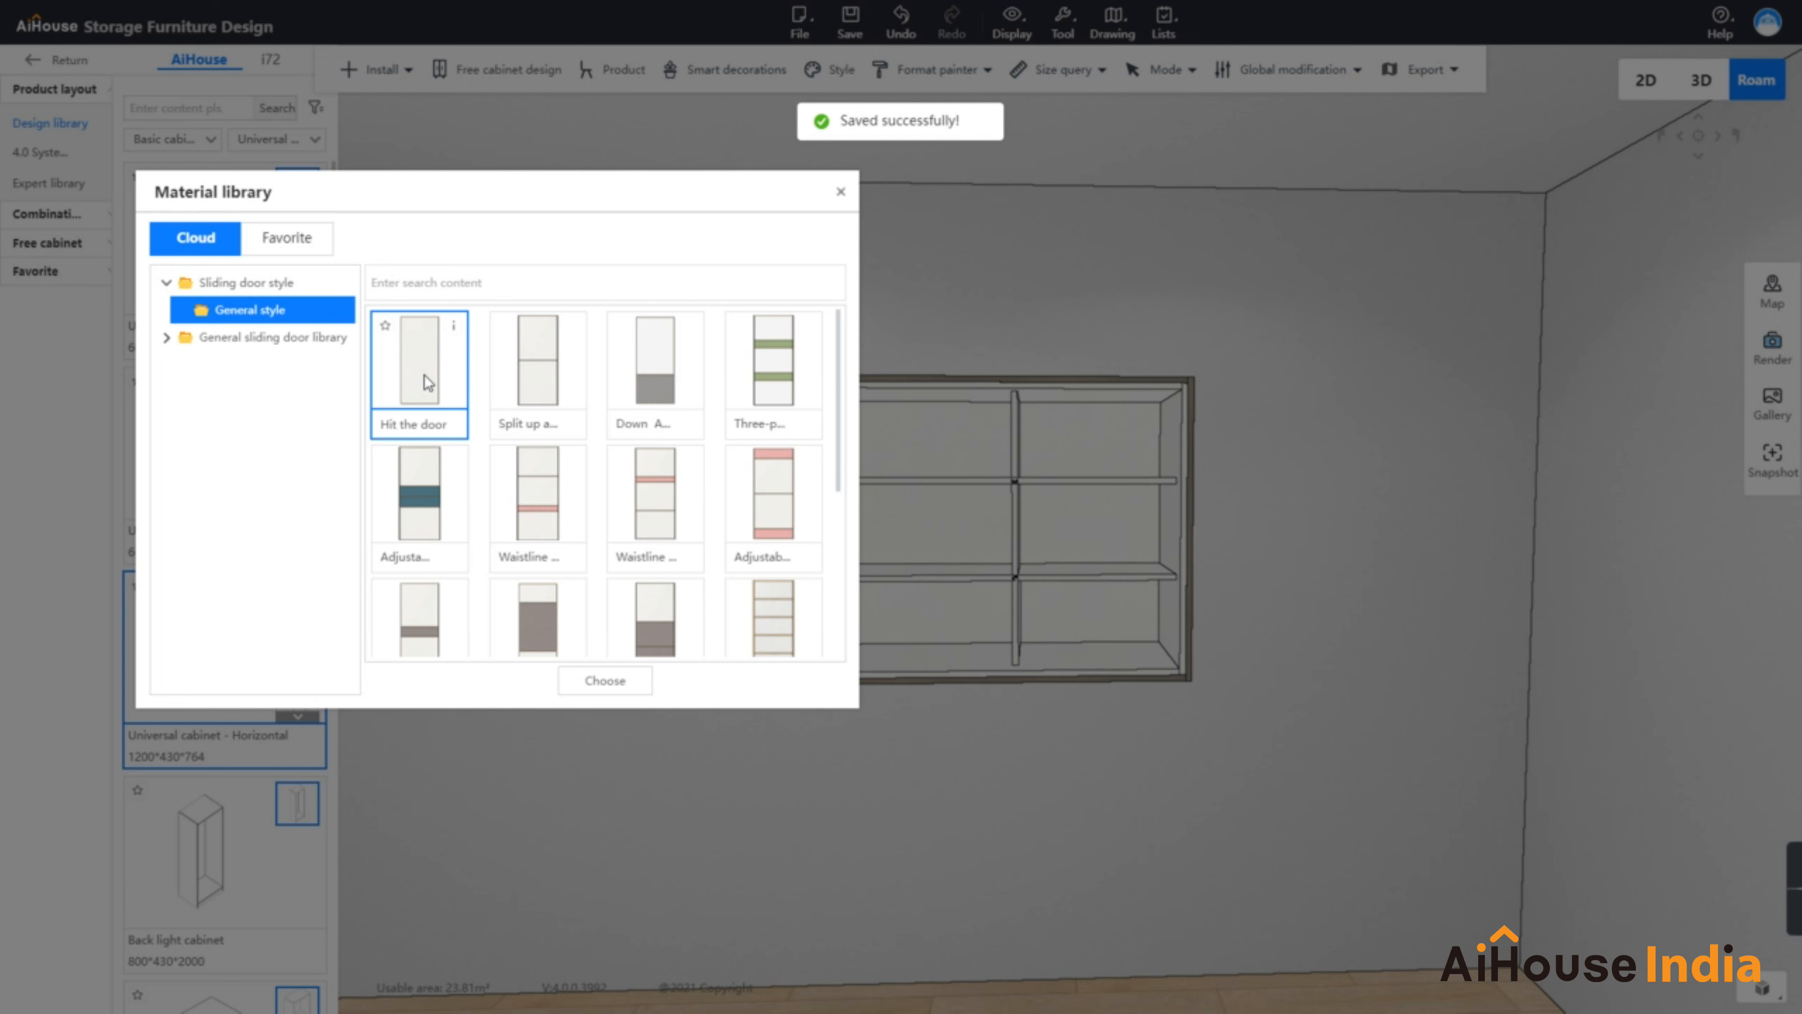
pyautogui.click(596, 682)
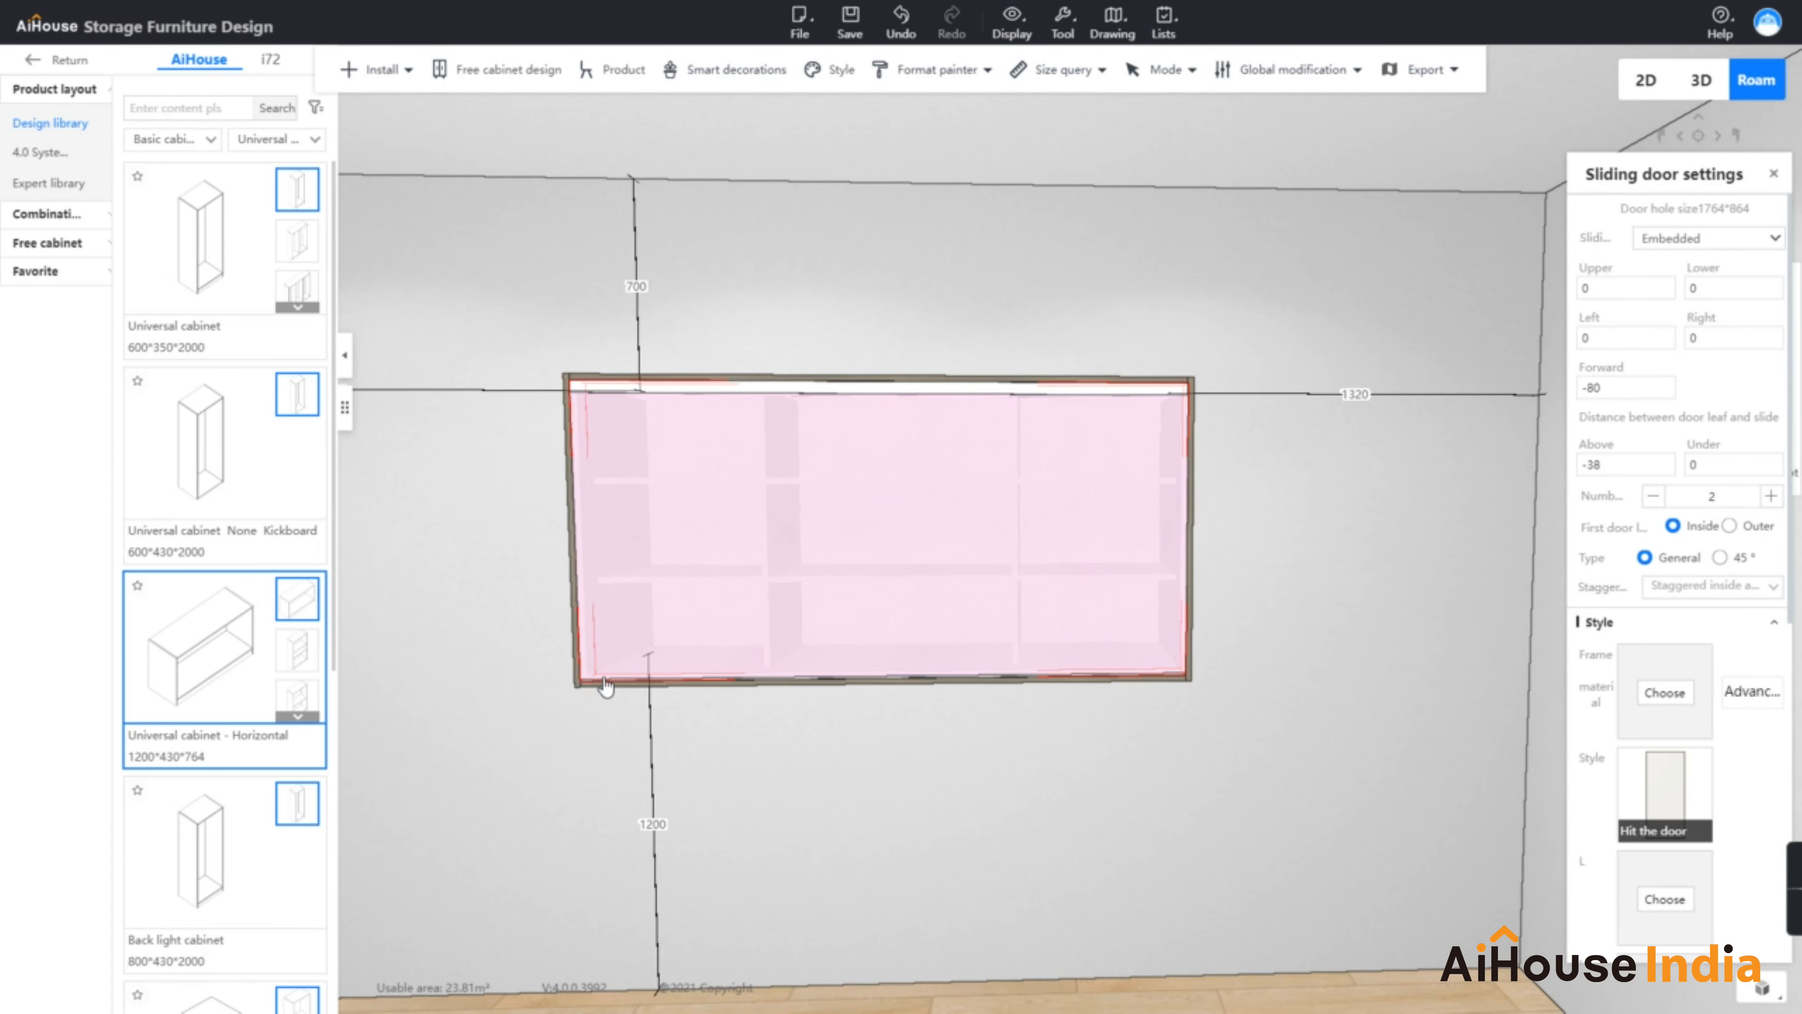
pyautogui.click(1331, 582)
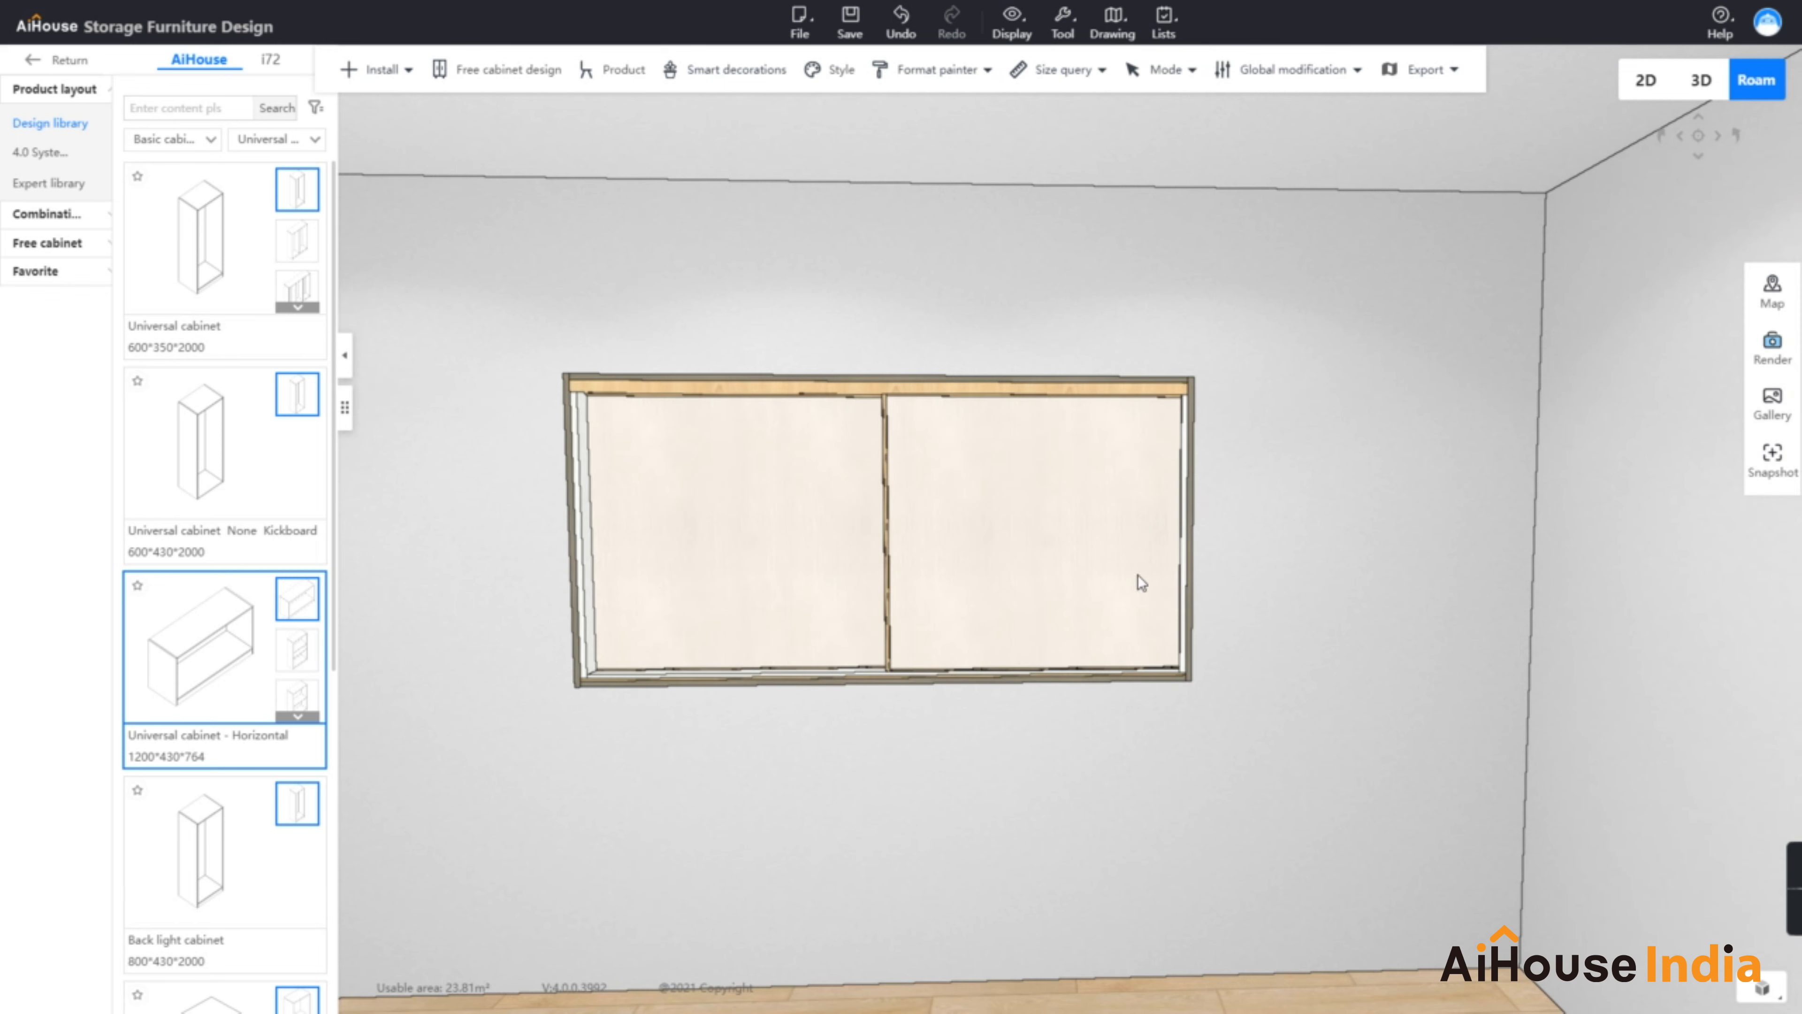
# Change the frame material of the cabinet's sliding doors from the solid wood materials to Silver white oak
pyautogui.moveTo(1299, 523); pyautogui.dragTo(1256, 534)
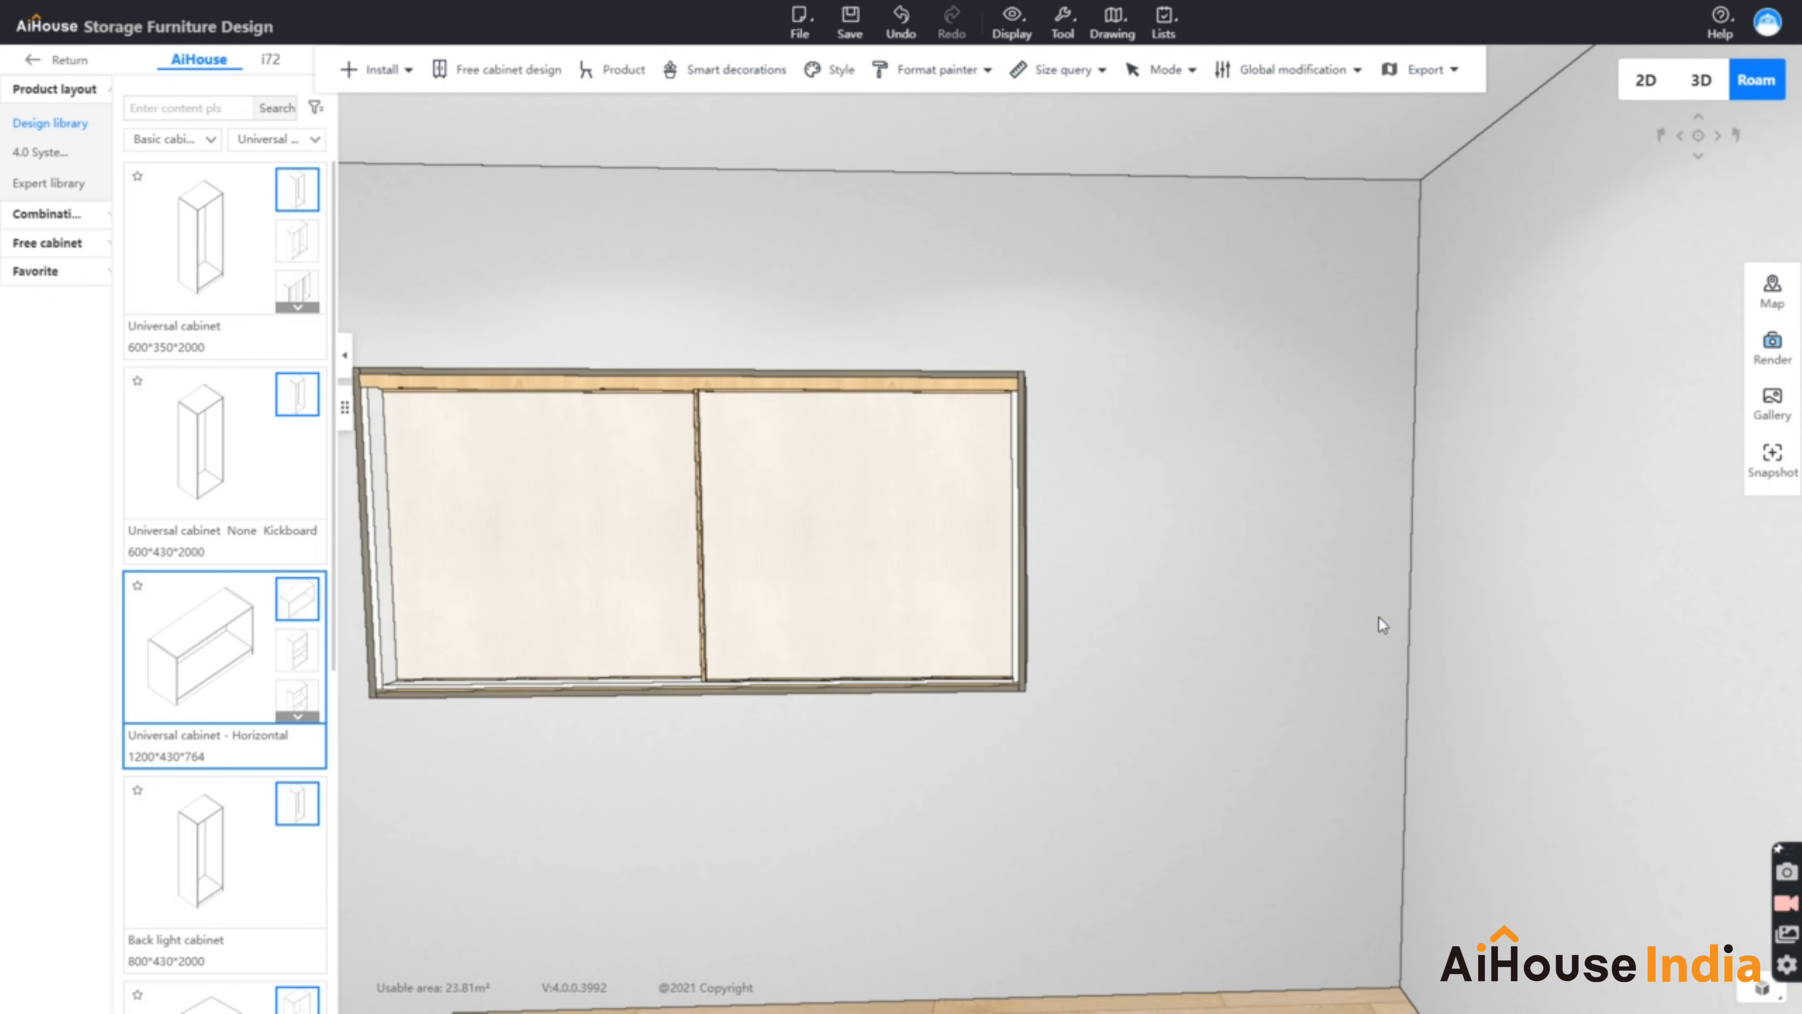
pyautogui.scroll(4, 1263, 469)
pyautogui.moveTo(1100, 508); pyautogui.dragTo(1333, 490)
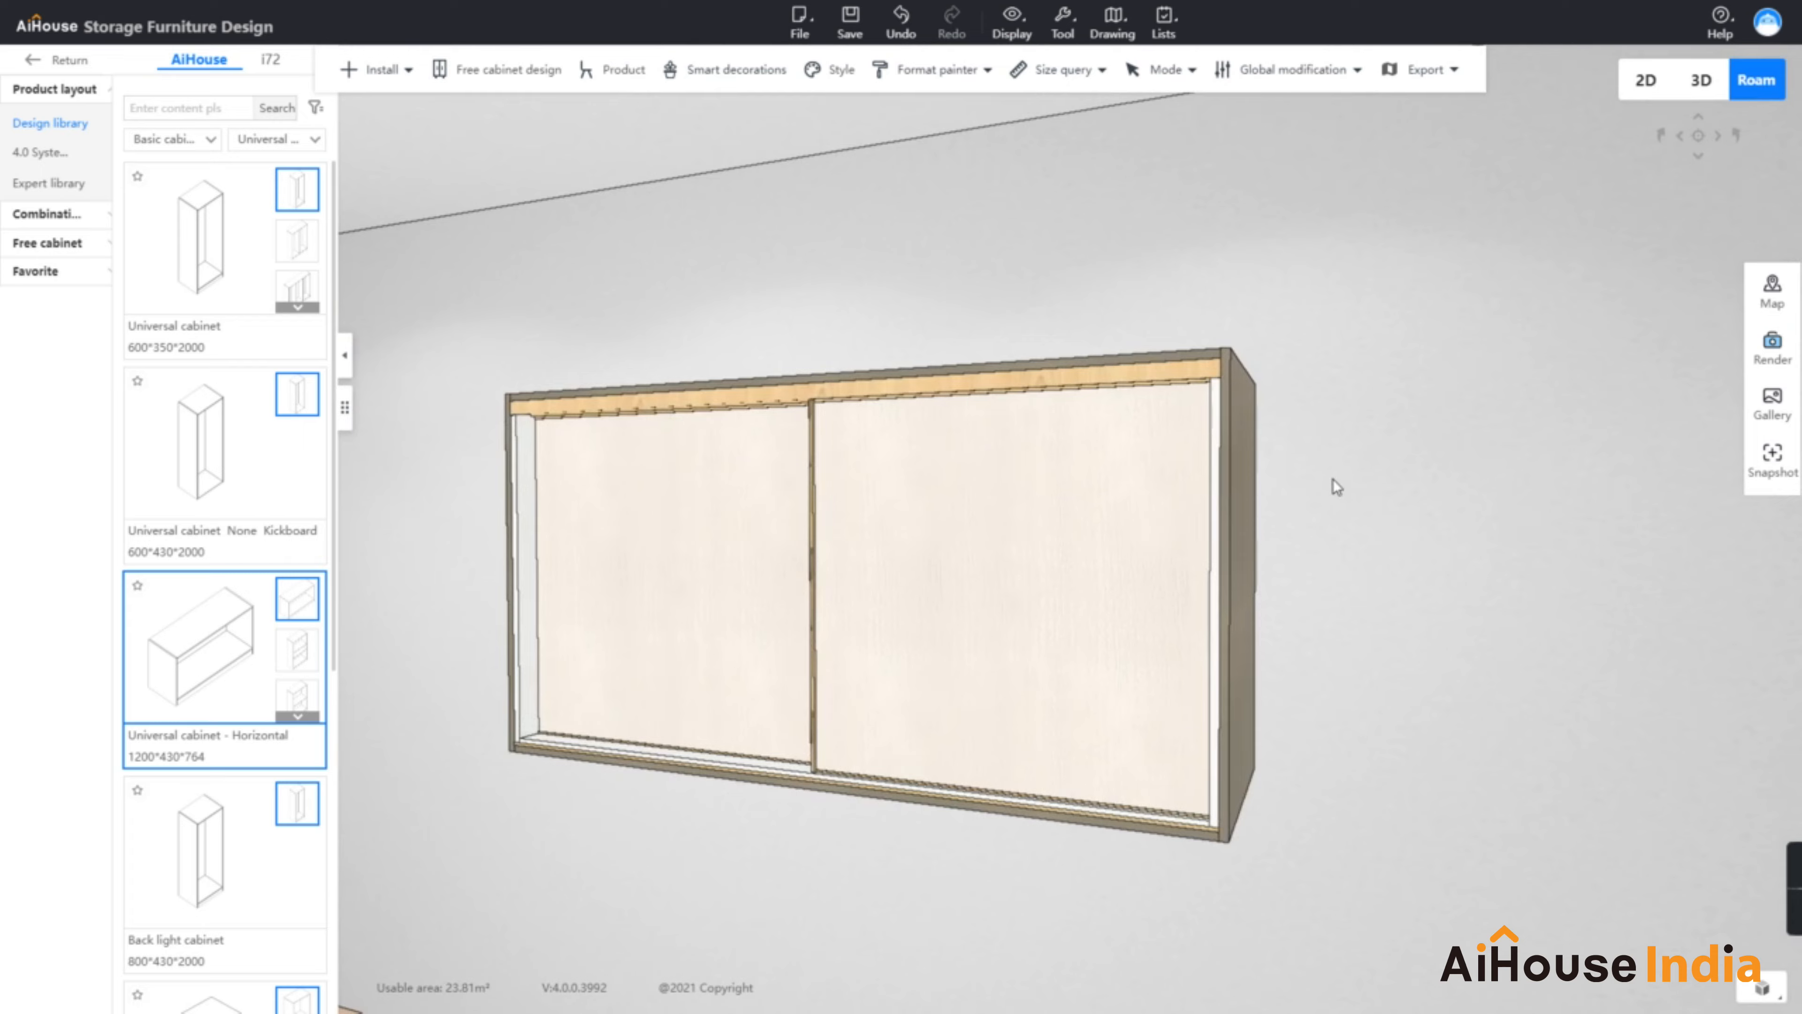
pyautogui.scroll(-4, 1328, 455)
pyautogui.moveTo(1322, 393); pyautogui.dragTo(1401, 508)
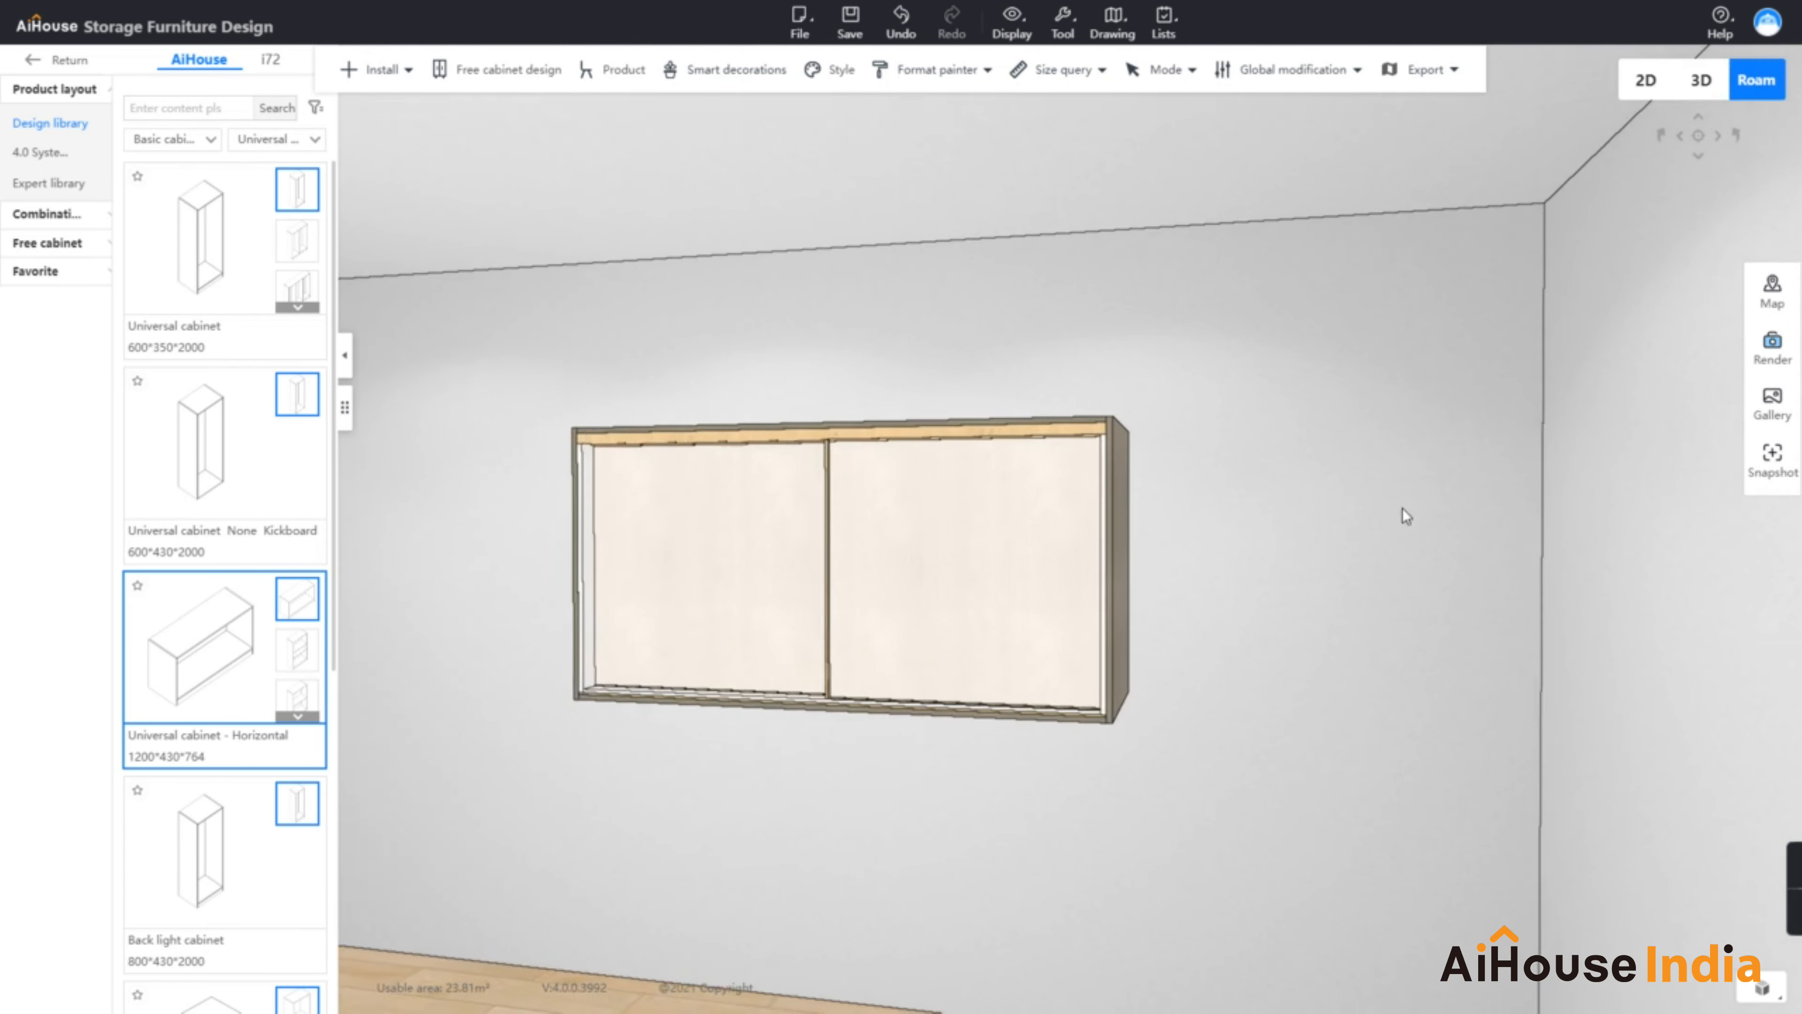
pyautogui.scroll(-3, 1398, 497)
pyautogui.click(1133, 527)
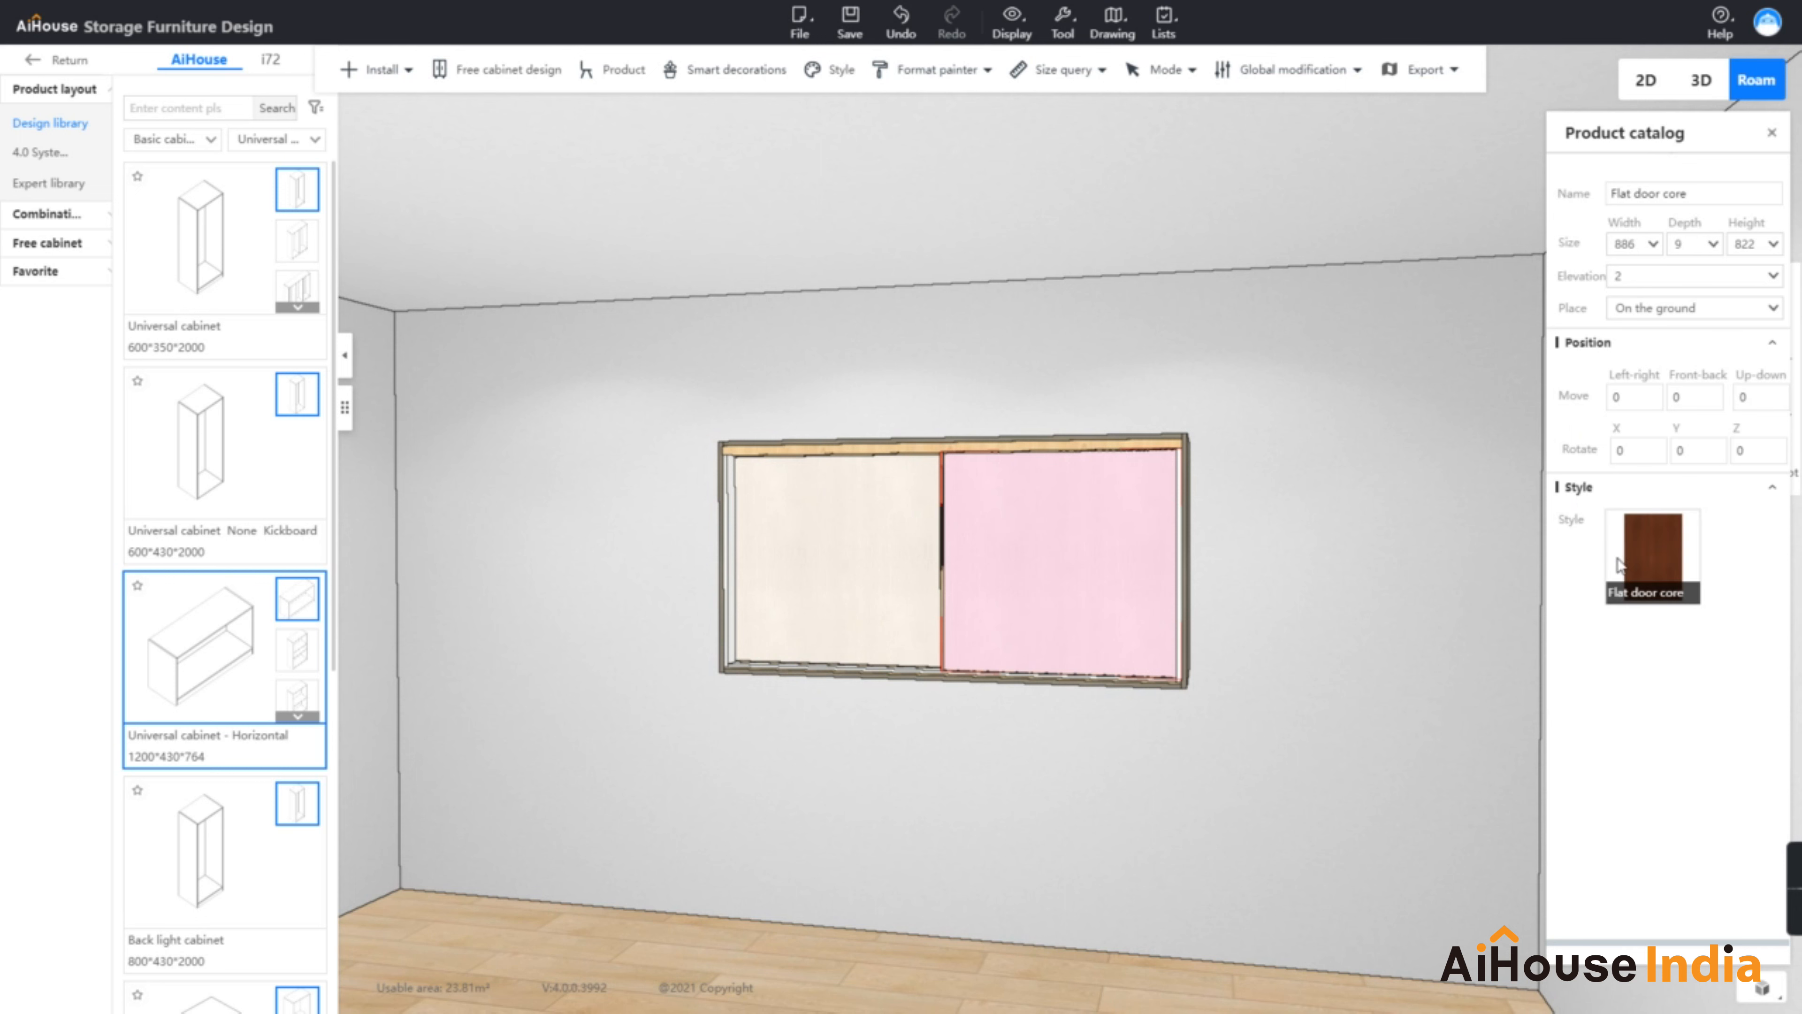
pyautogui.scroll(2, 1341, 511)
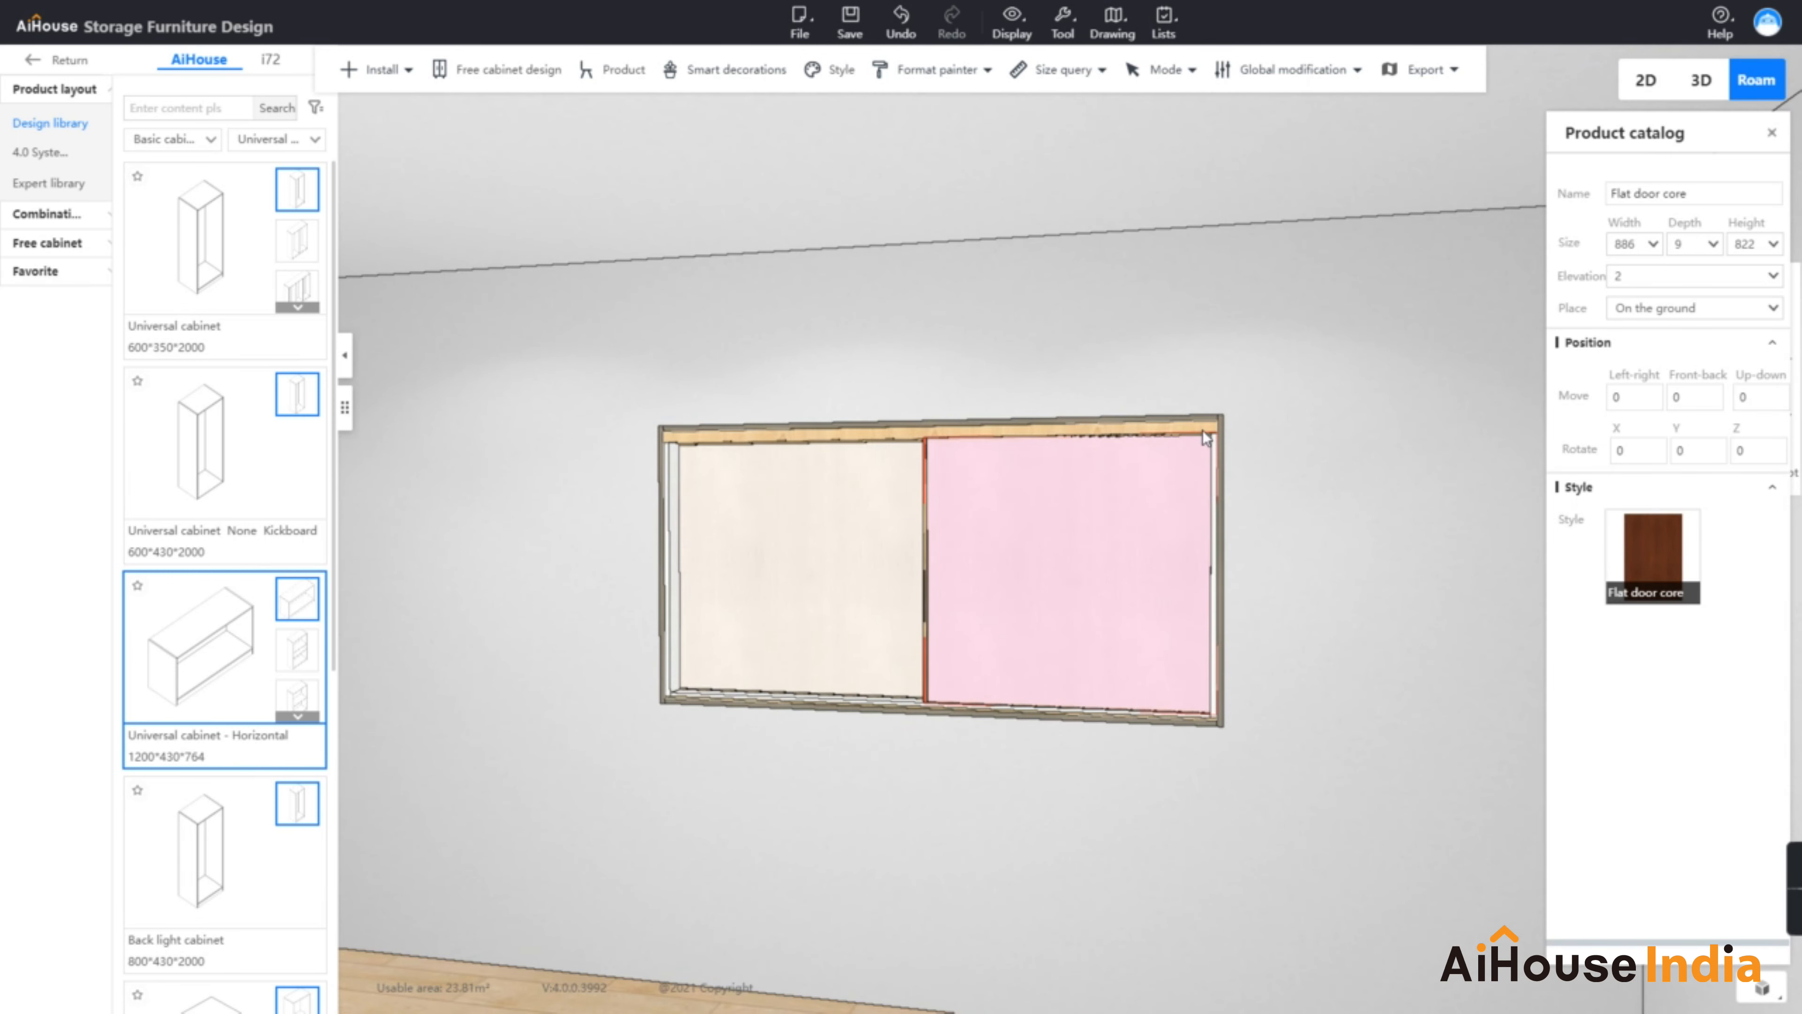
pyautogui.click(1206, 436)
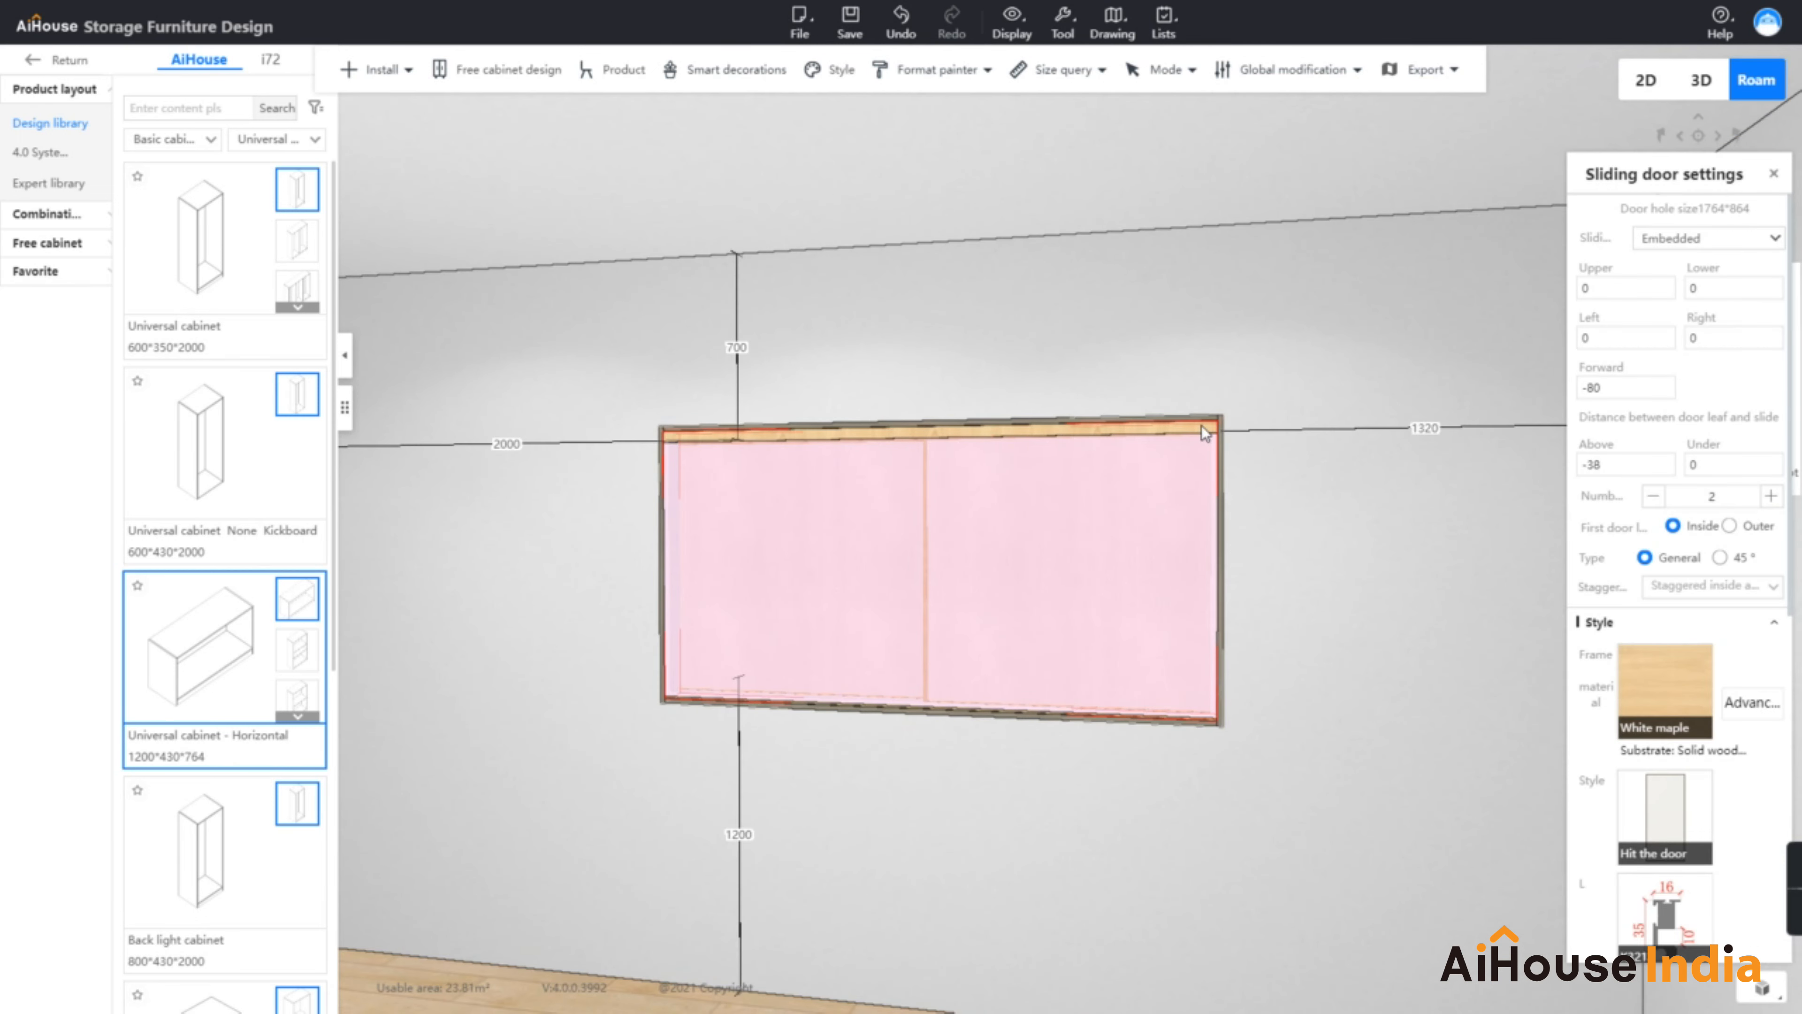
pyautogui.moveTo(1662, 702)
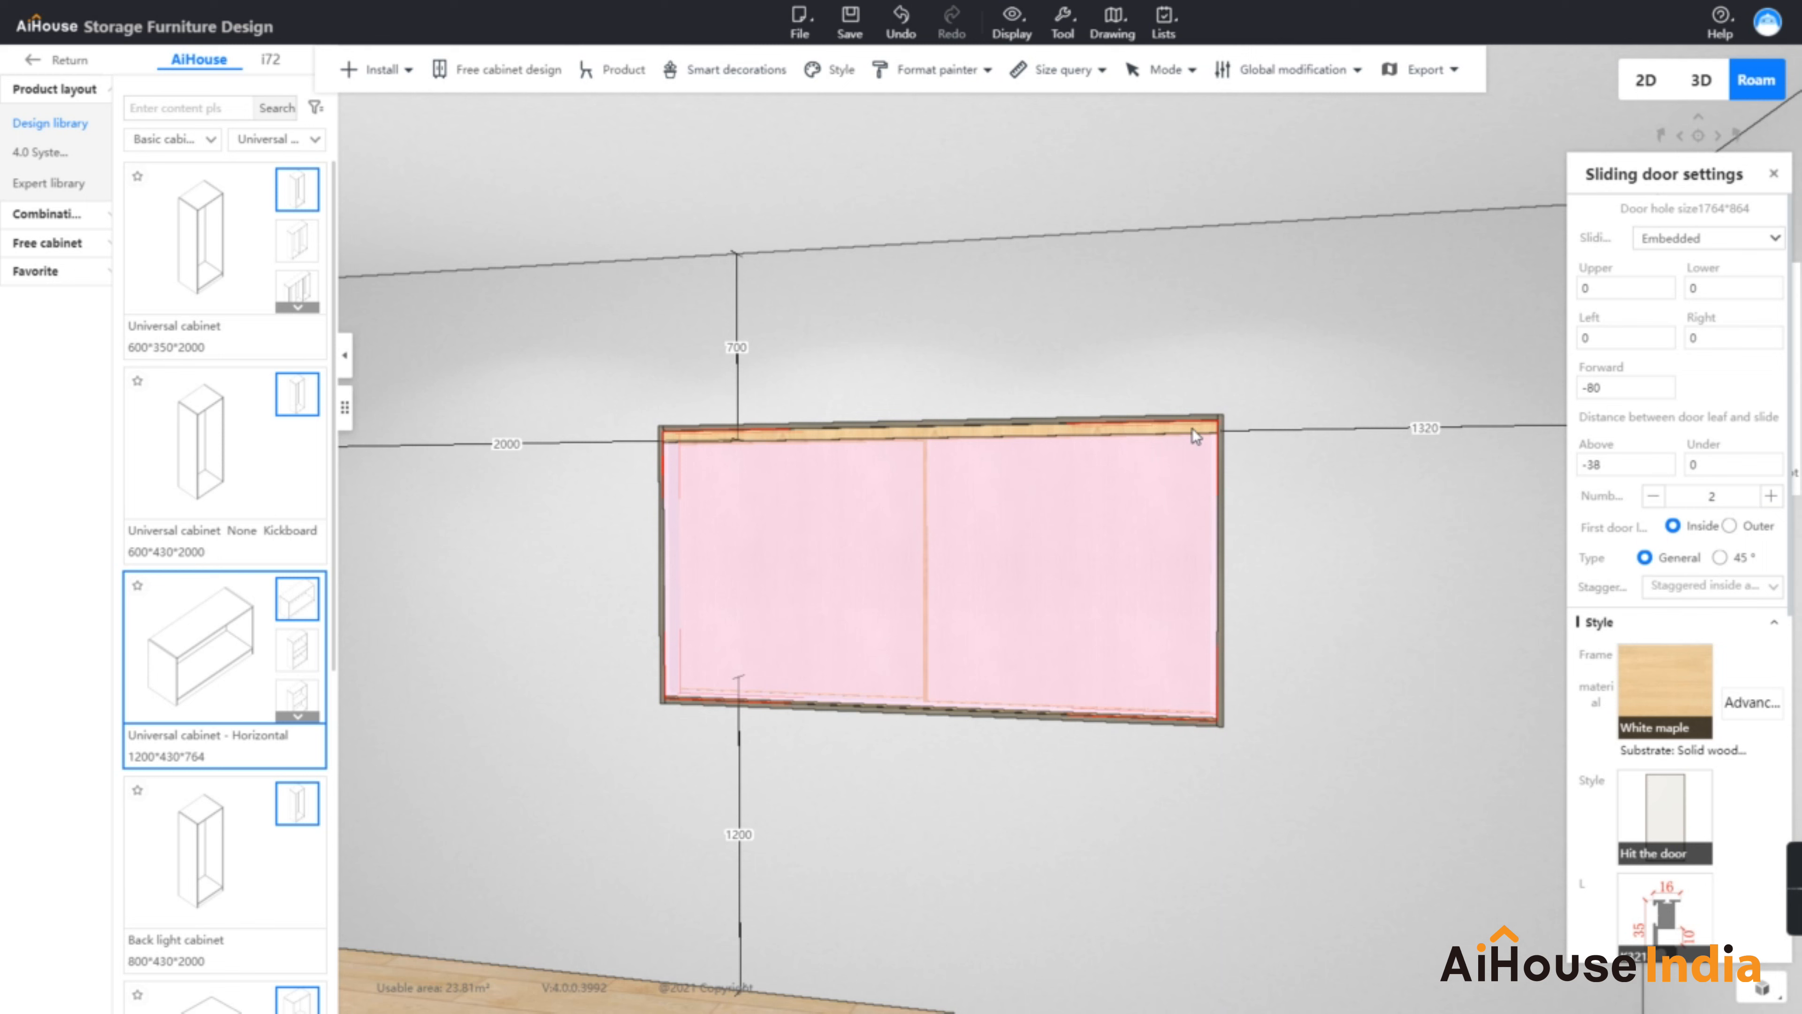
pyautogui.click(1660, 692)
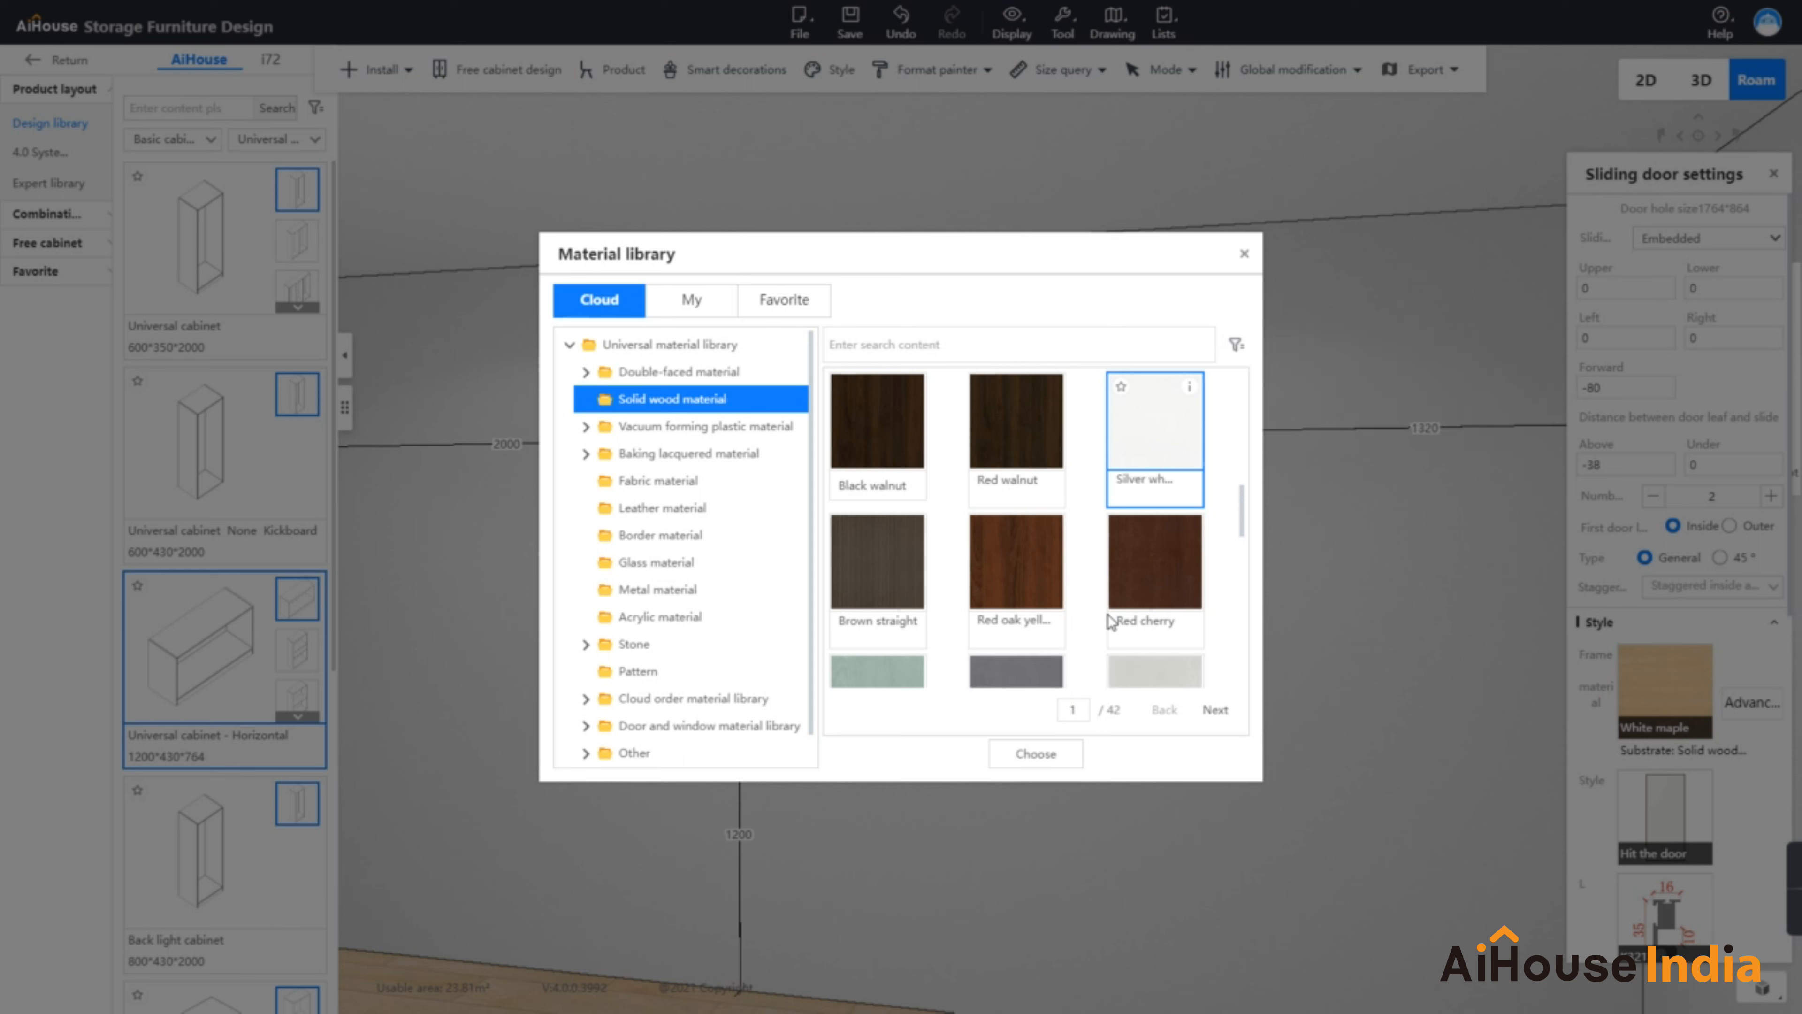
pyautogui.click(1041, 751)
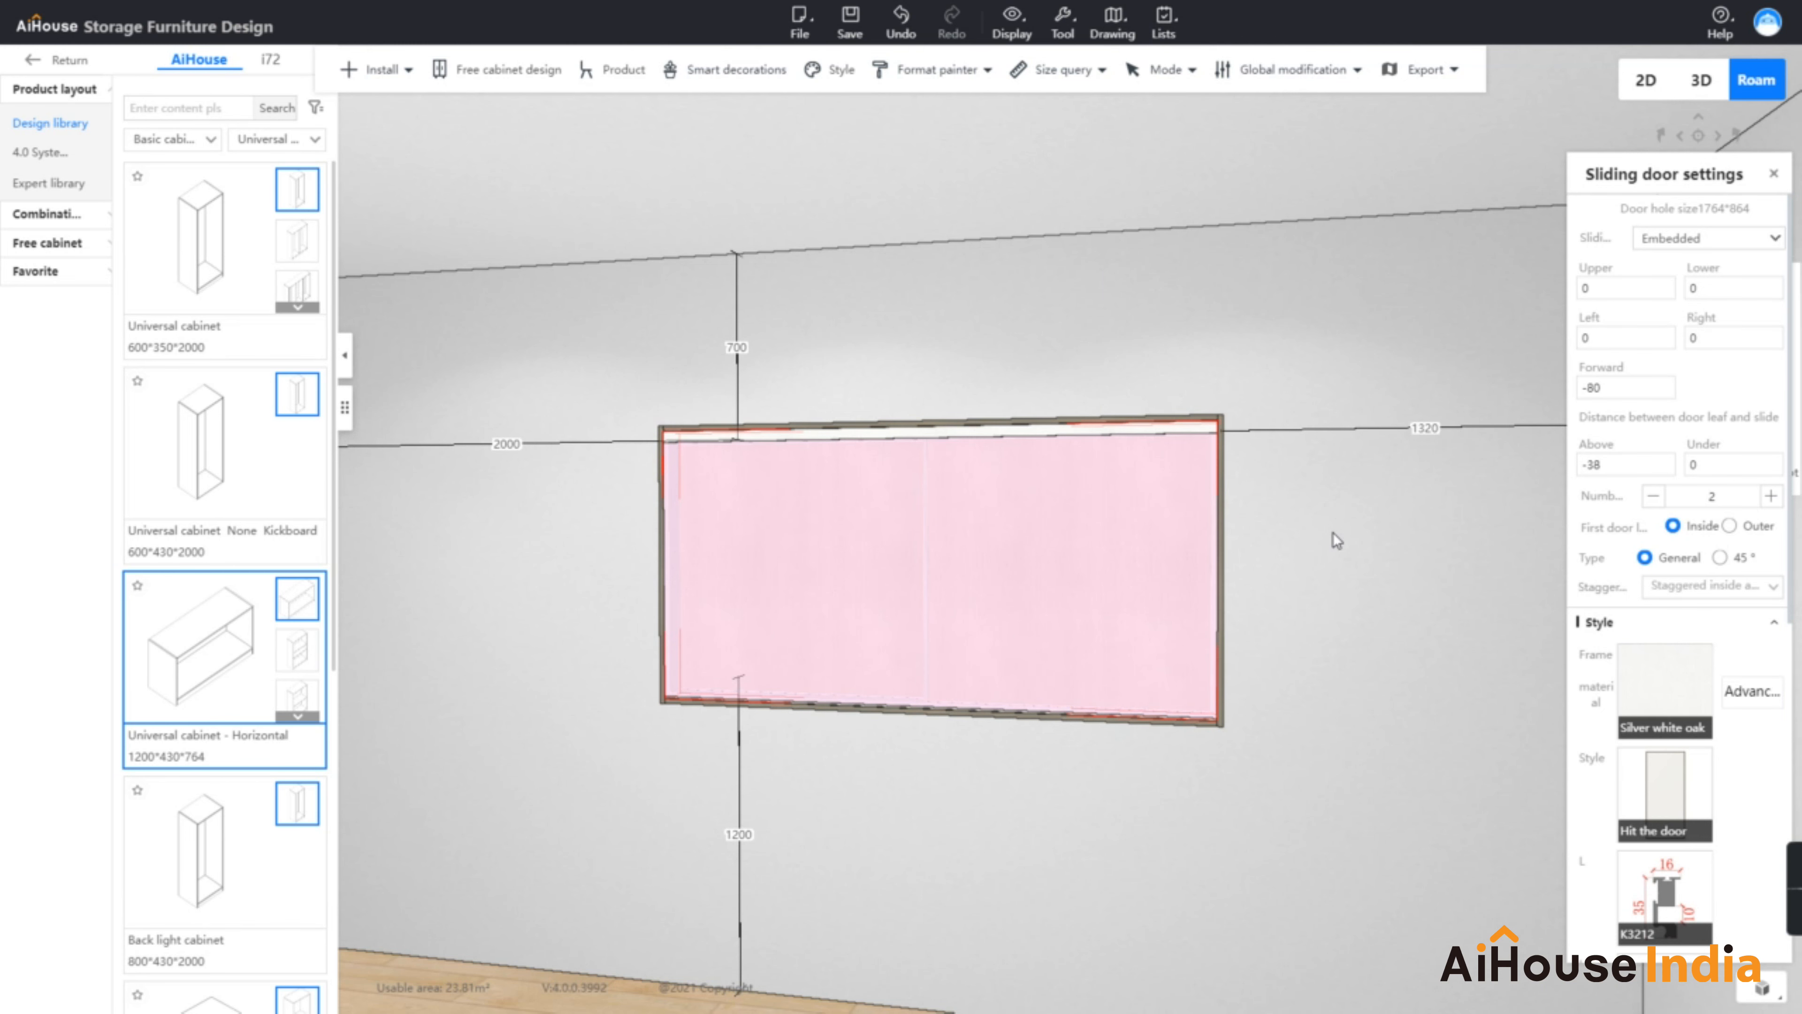
pyautogui.click(1334, 532)
# In board selection mode, change the right sliding door core's material to "mirror", found by searching the glass materials for mirror
pyautogui.click(1137, 529)
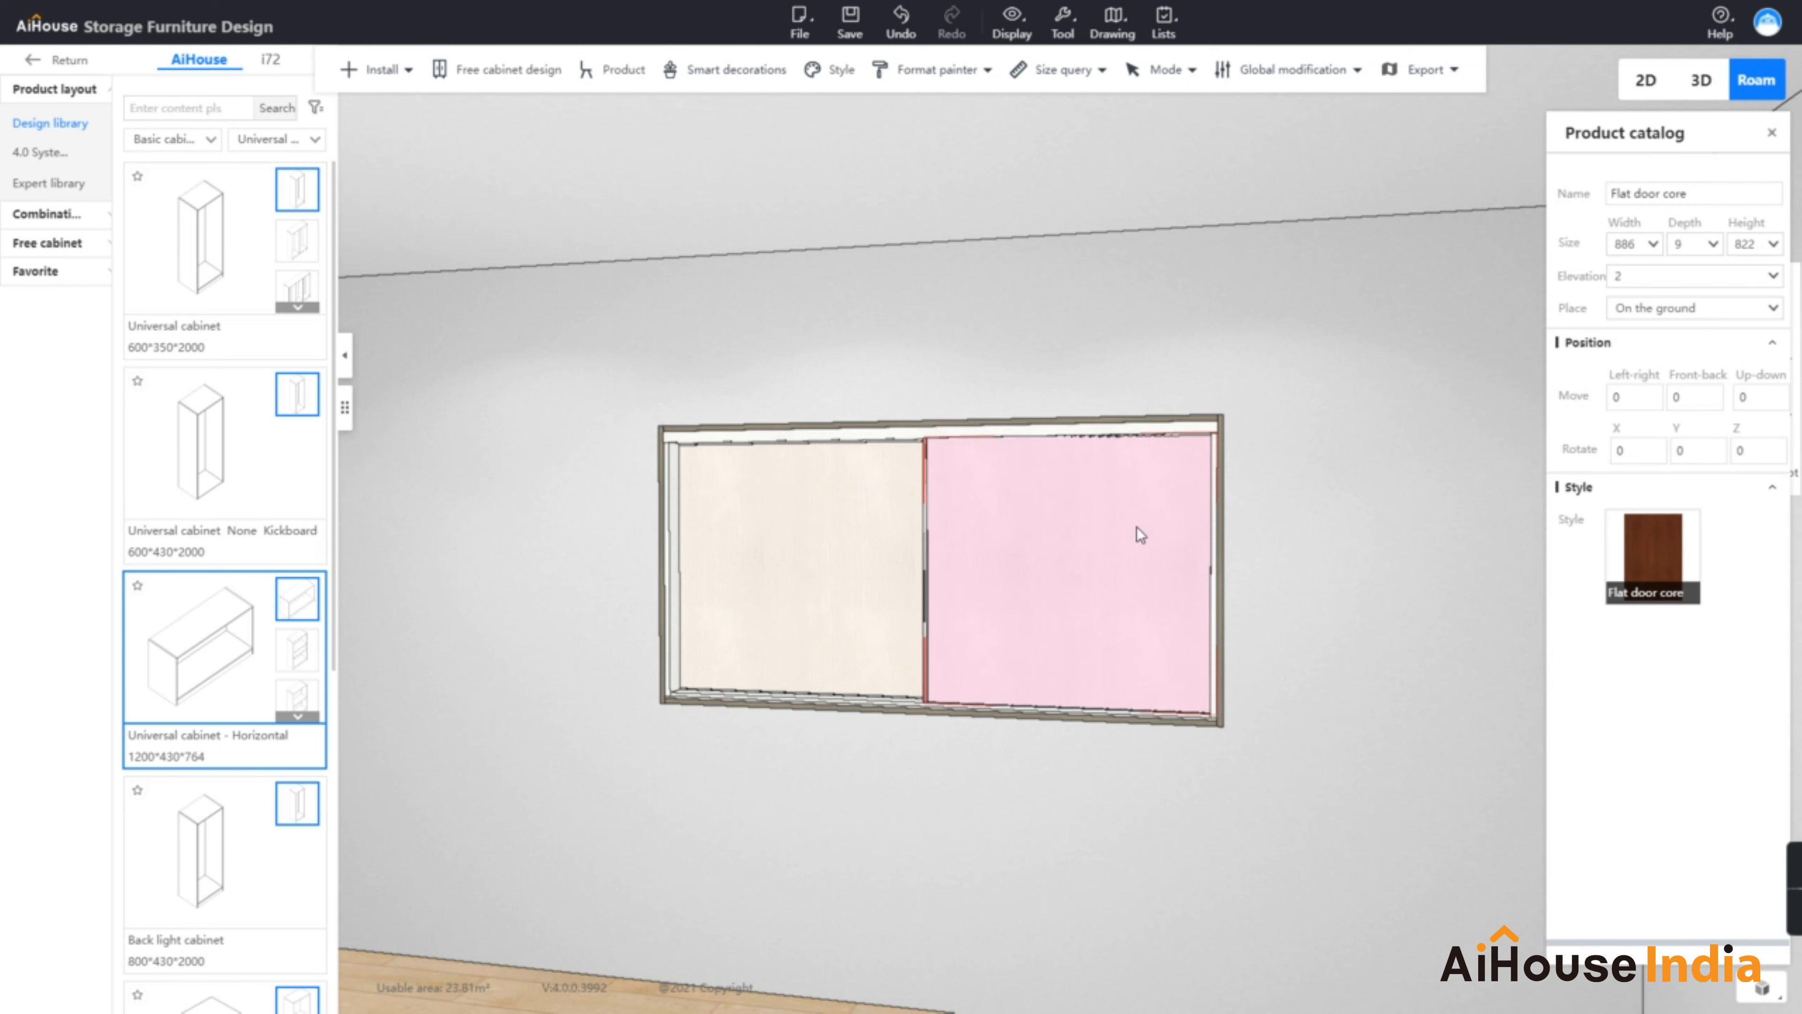
pyautogui.press('b')
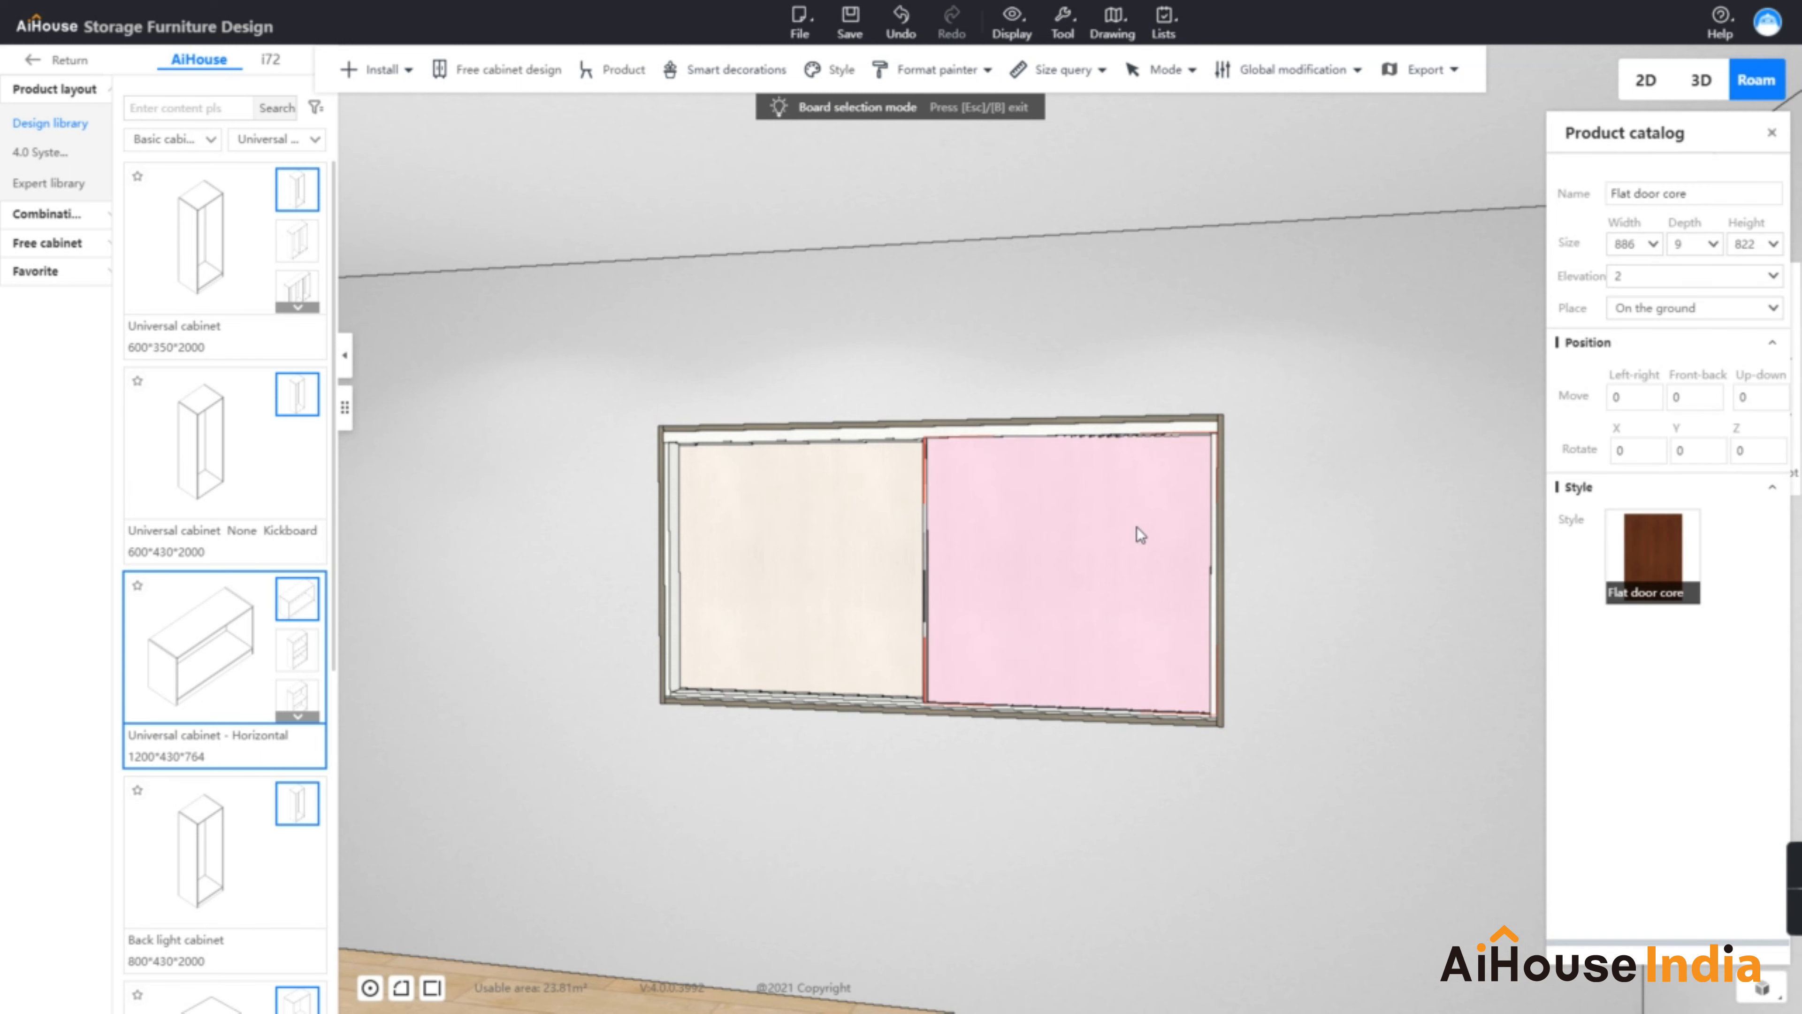
pyautogui.click(1136, 526)
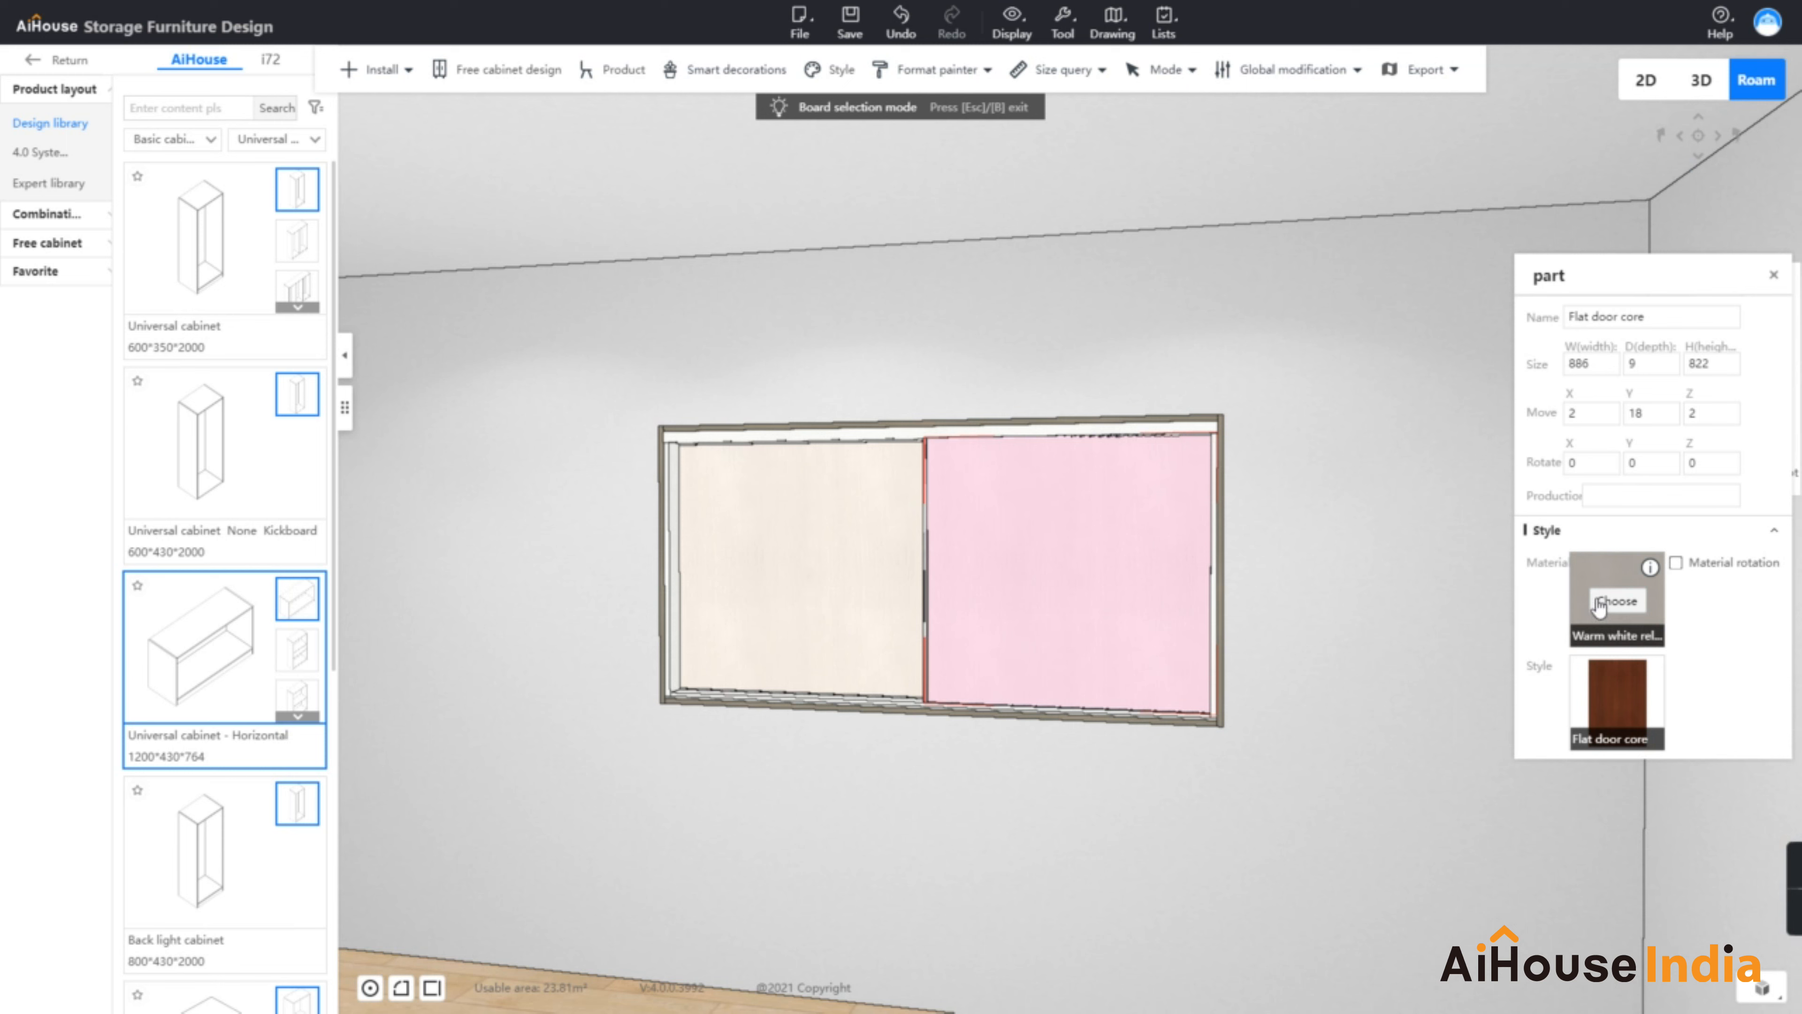
pyautogui.click(1616, 600)
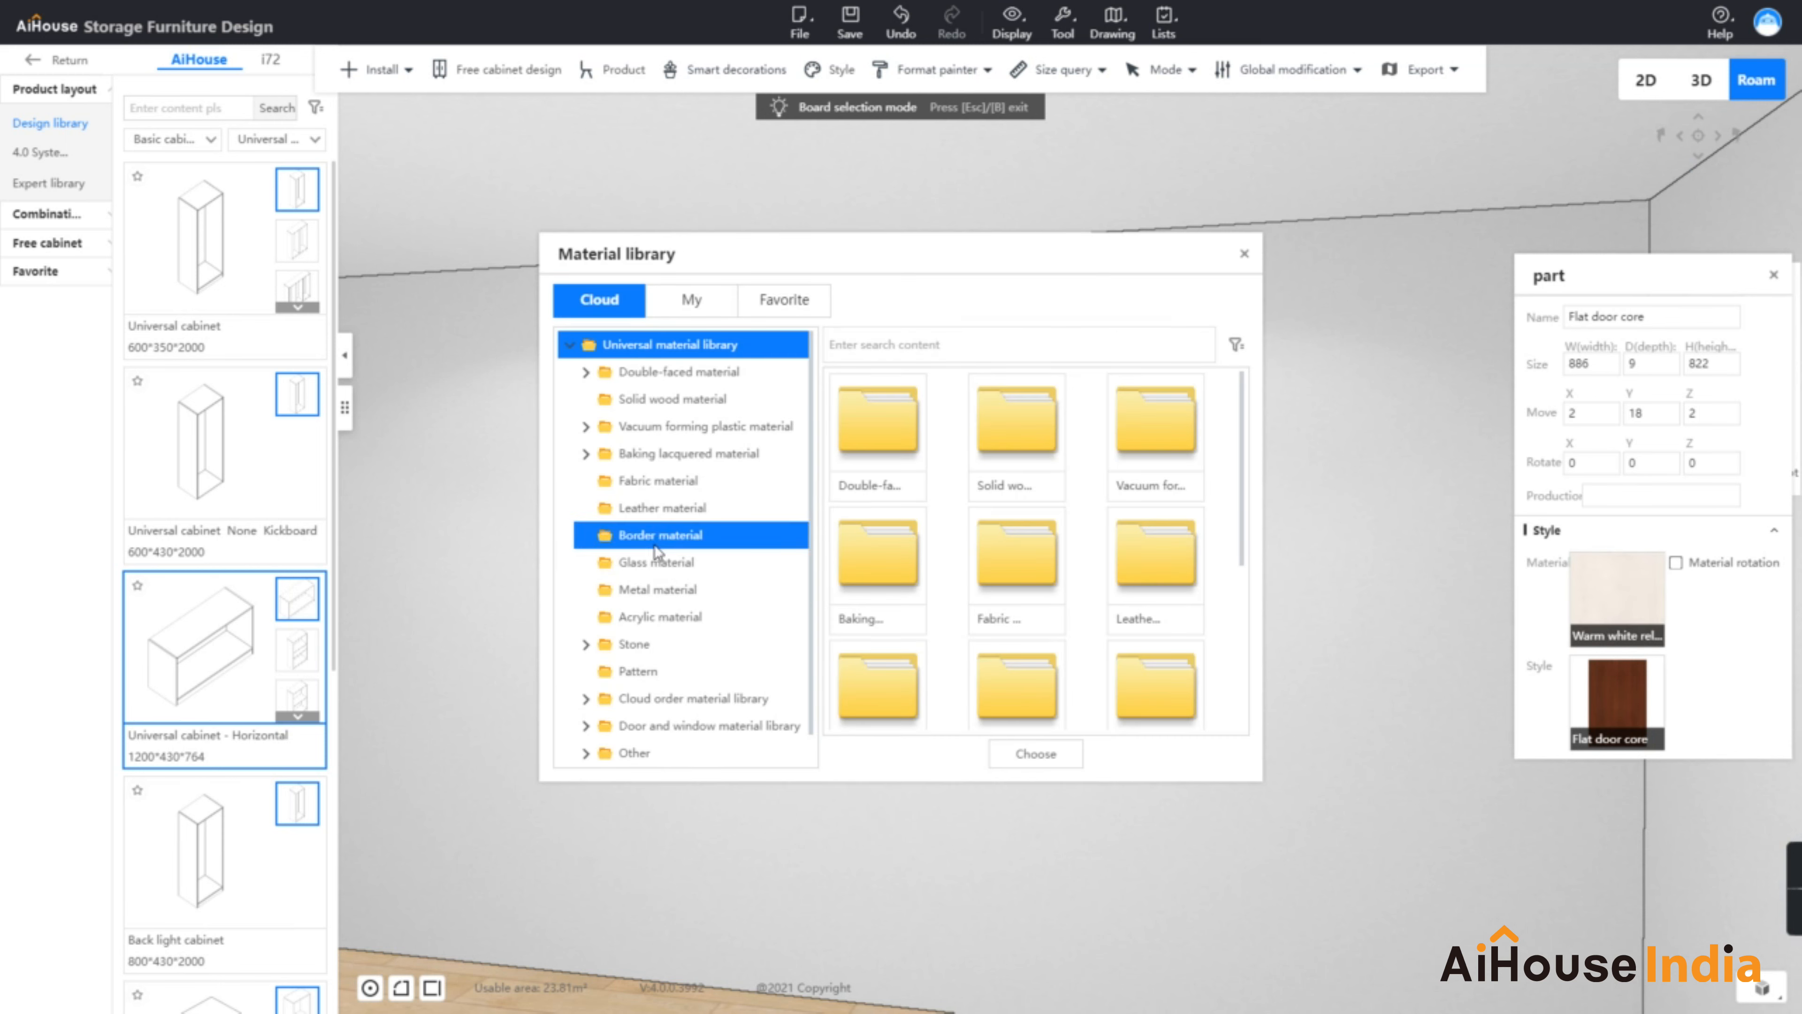
pyautogui.click(665, 568)
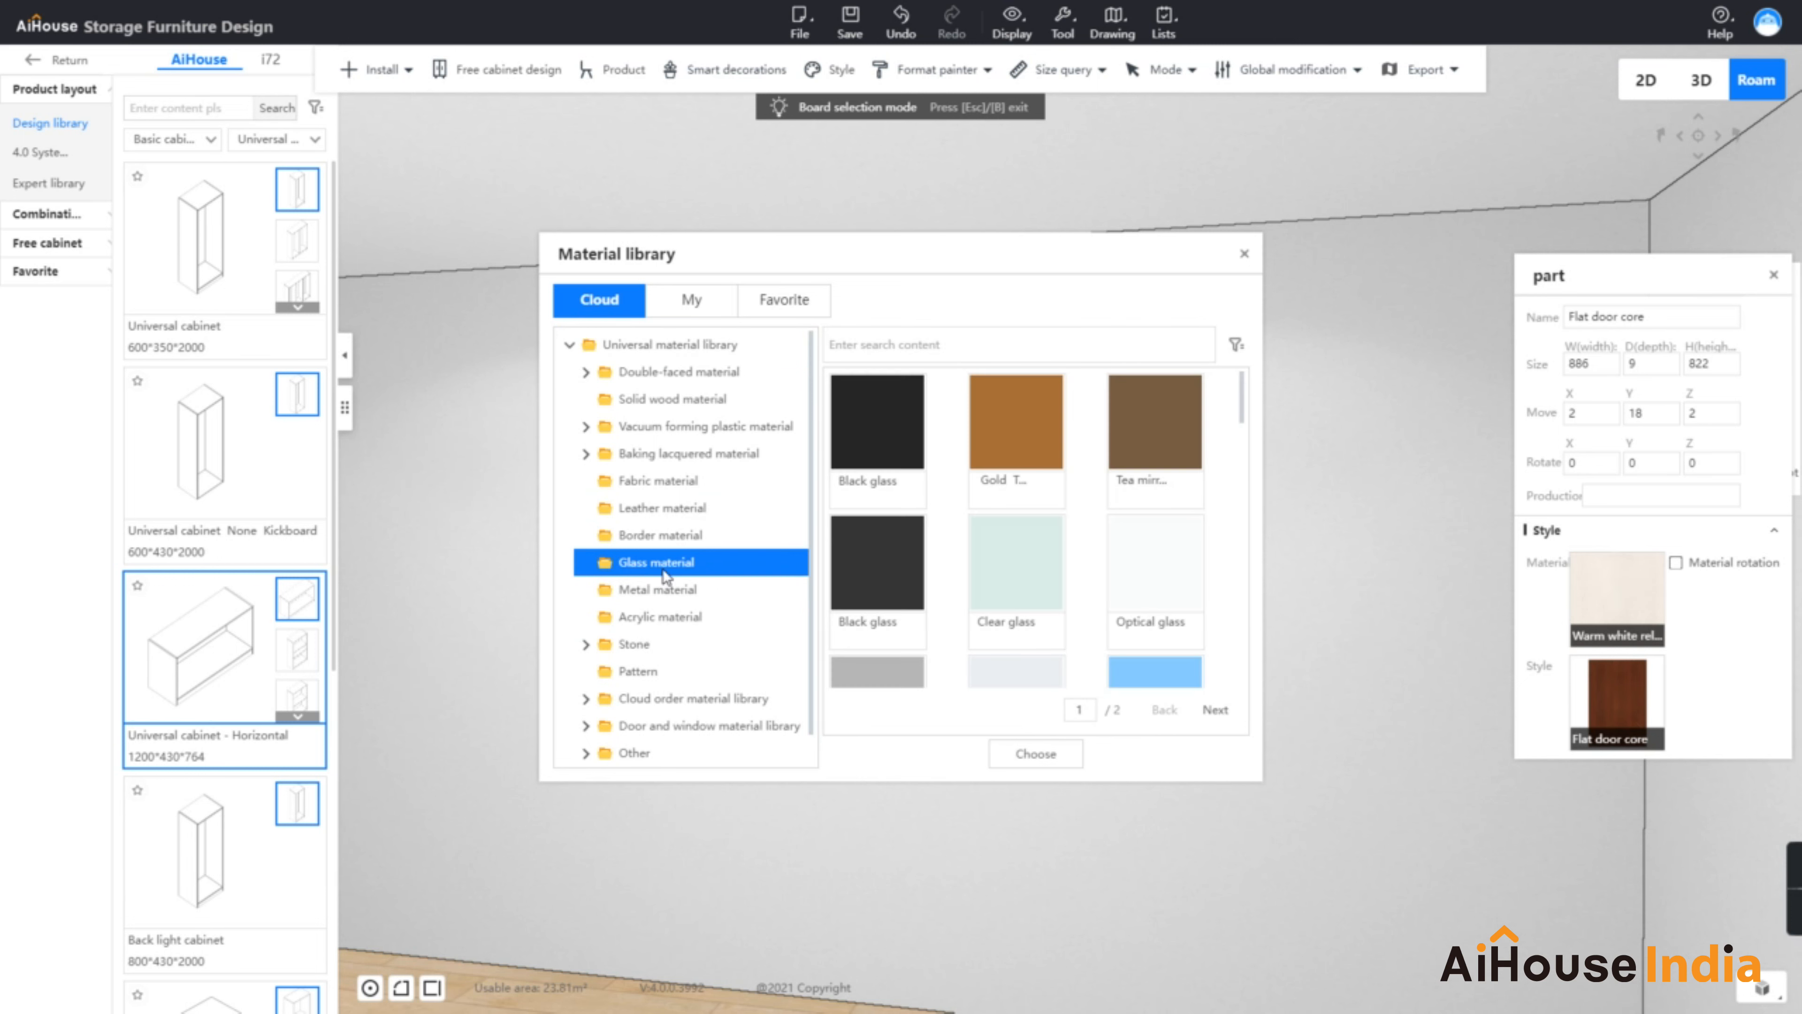
pyautogui.click(929, 345)
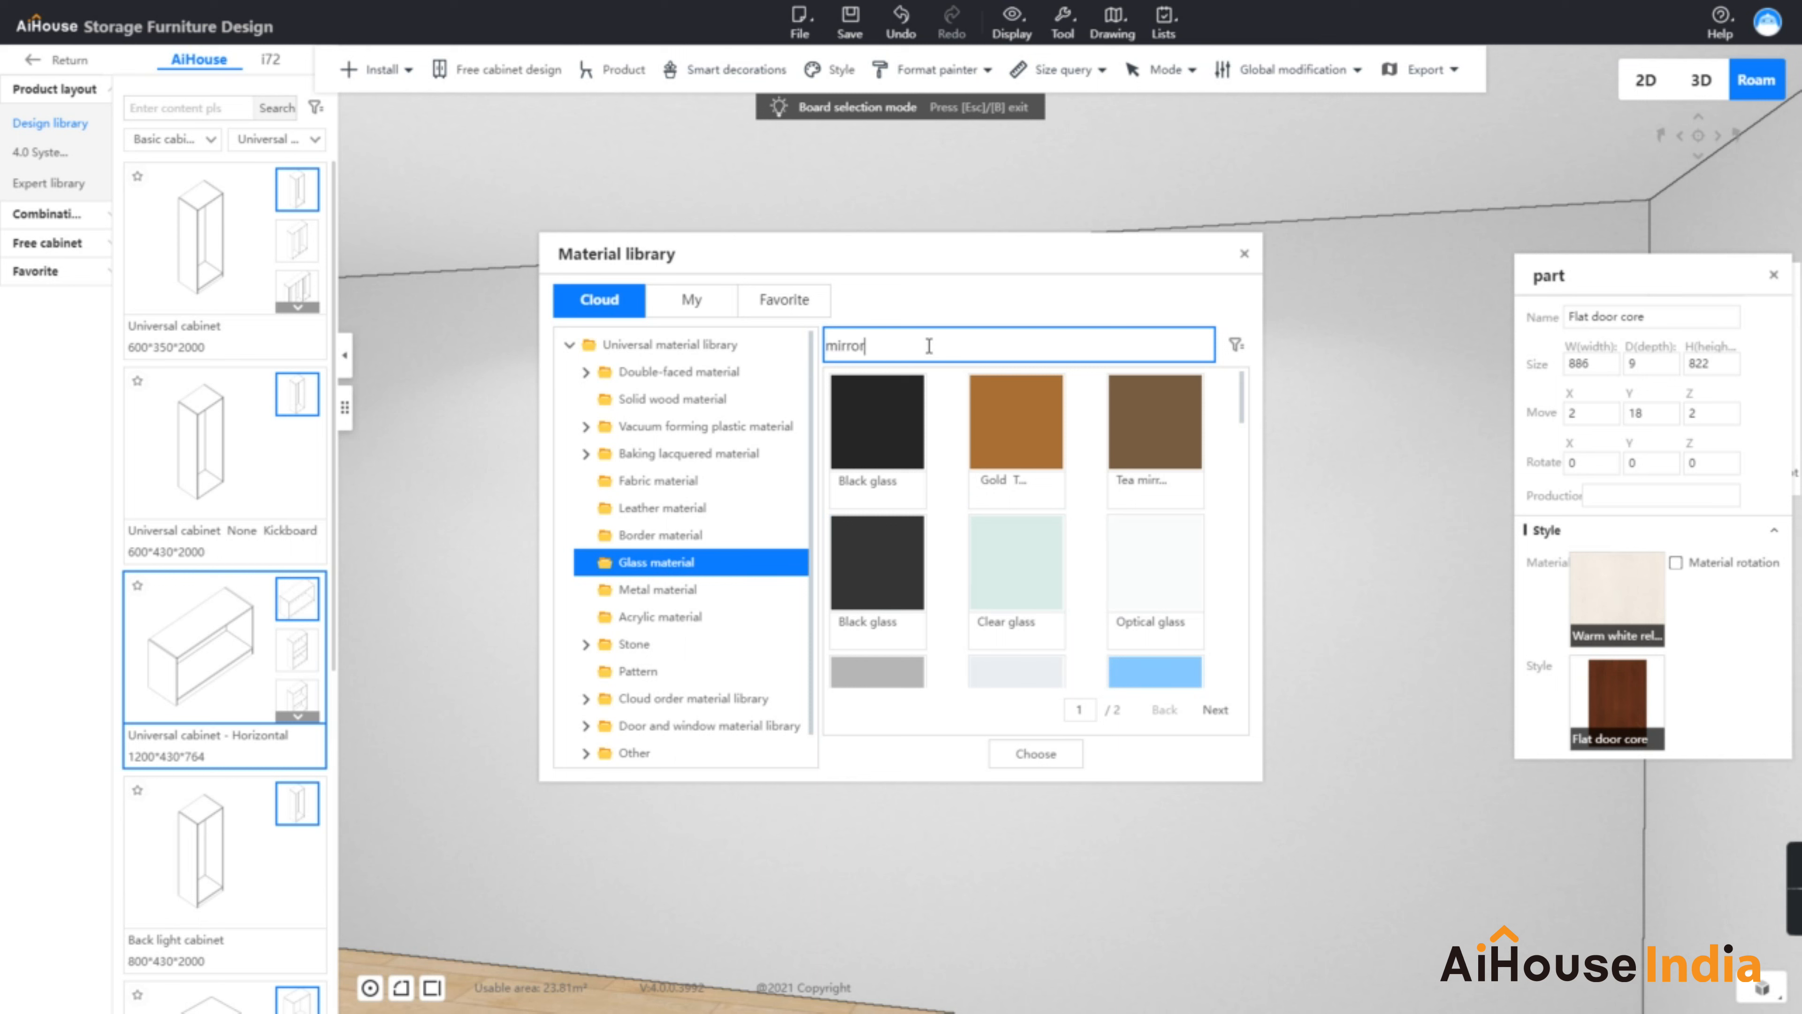
pyautogui.write('mirror')
pyautogui.press('Return')
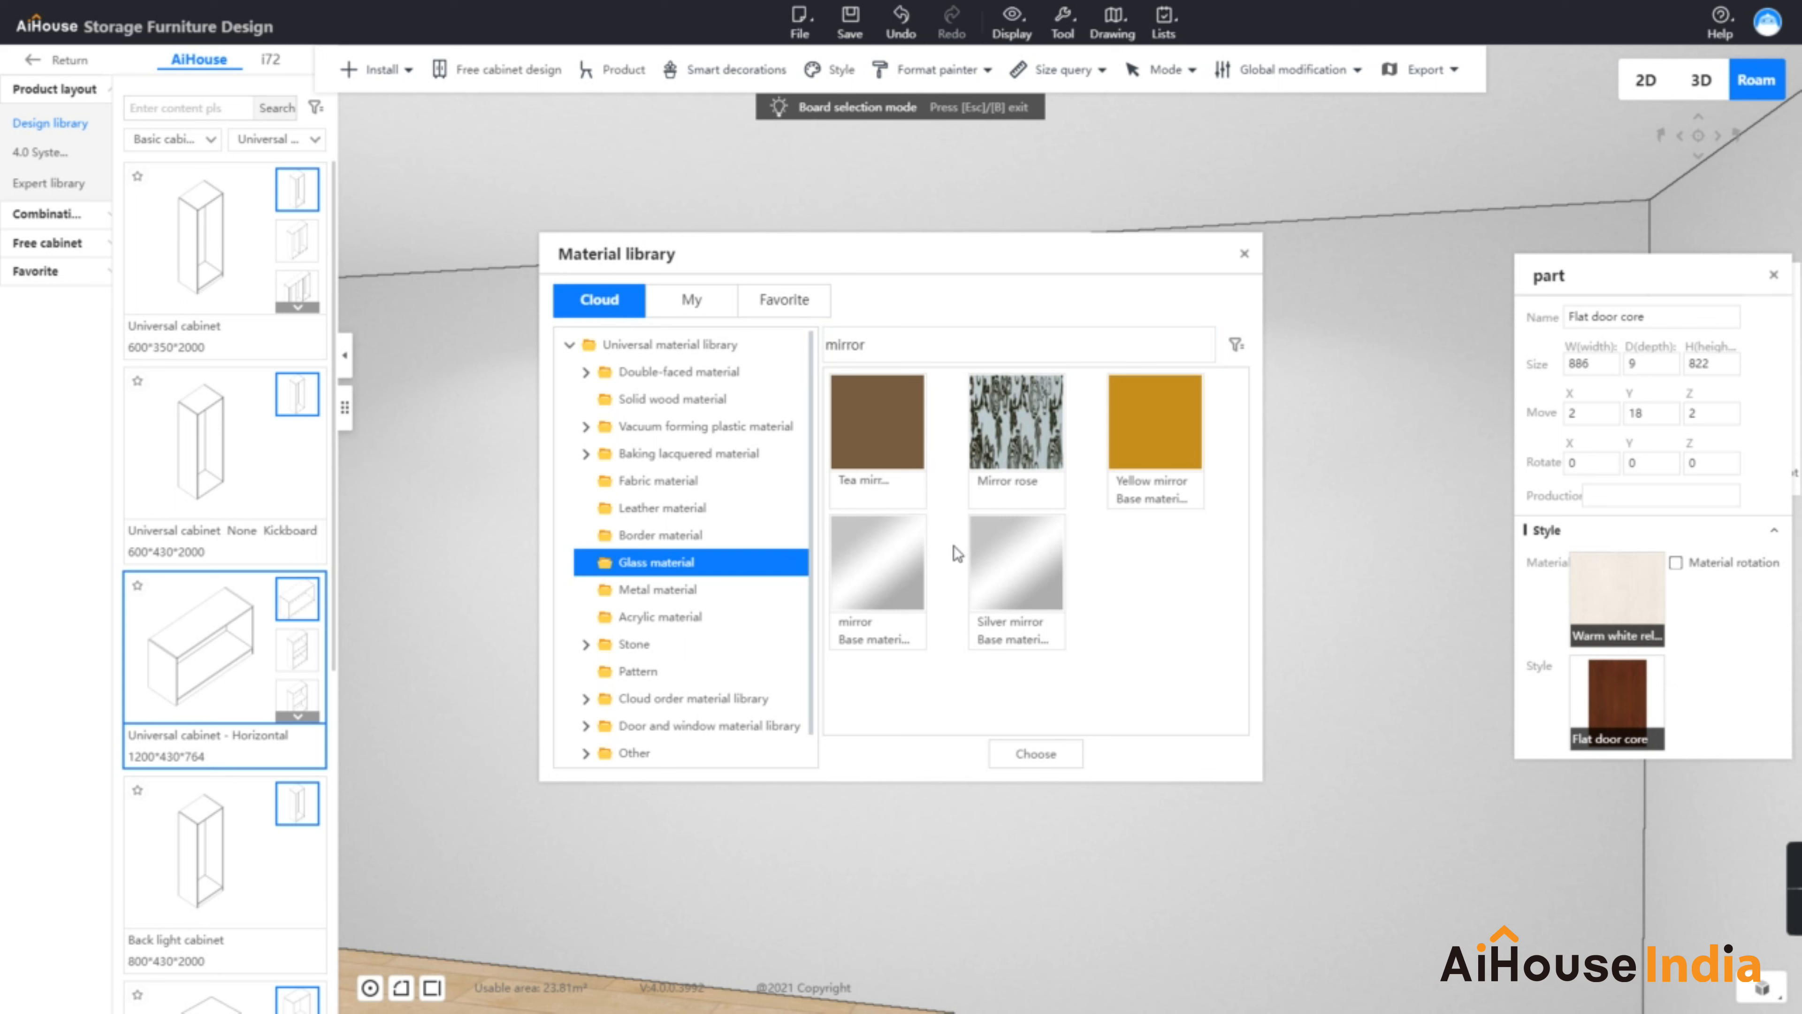
pyautogui.click(875, 572)
pyautogui.click(1036, 754)
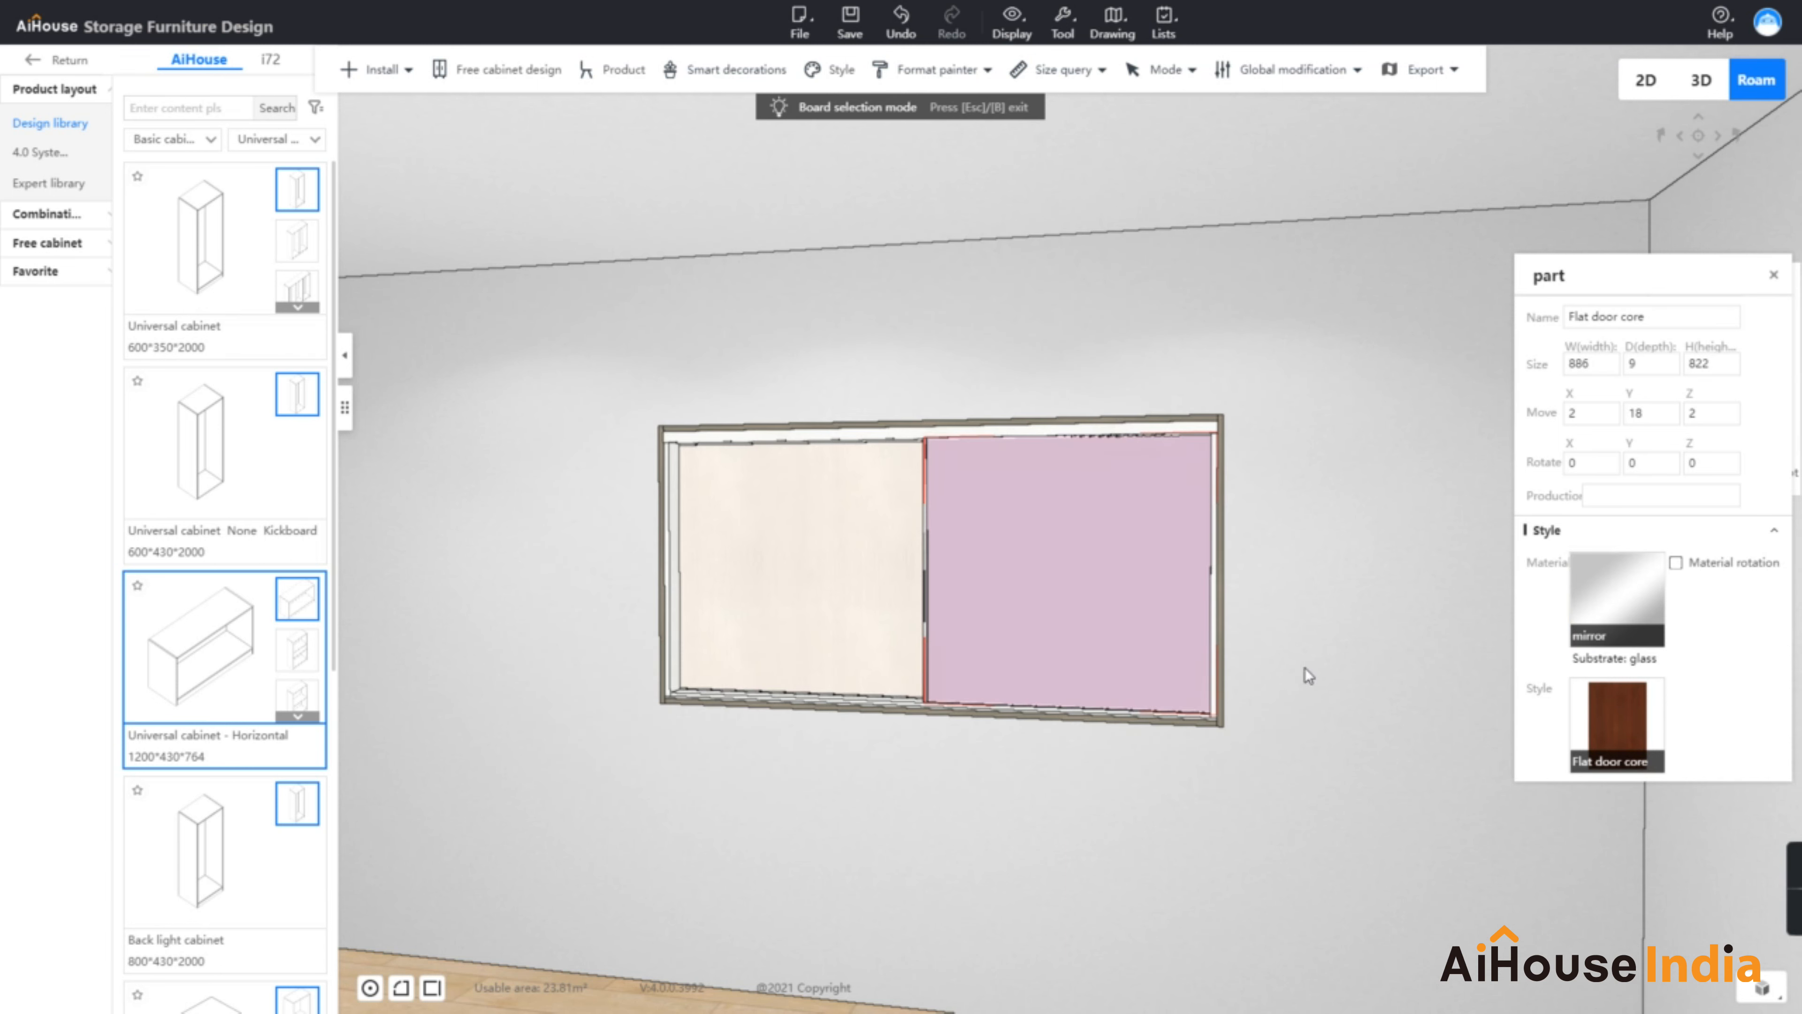
pyautogui.click(1325, 576)
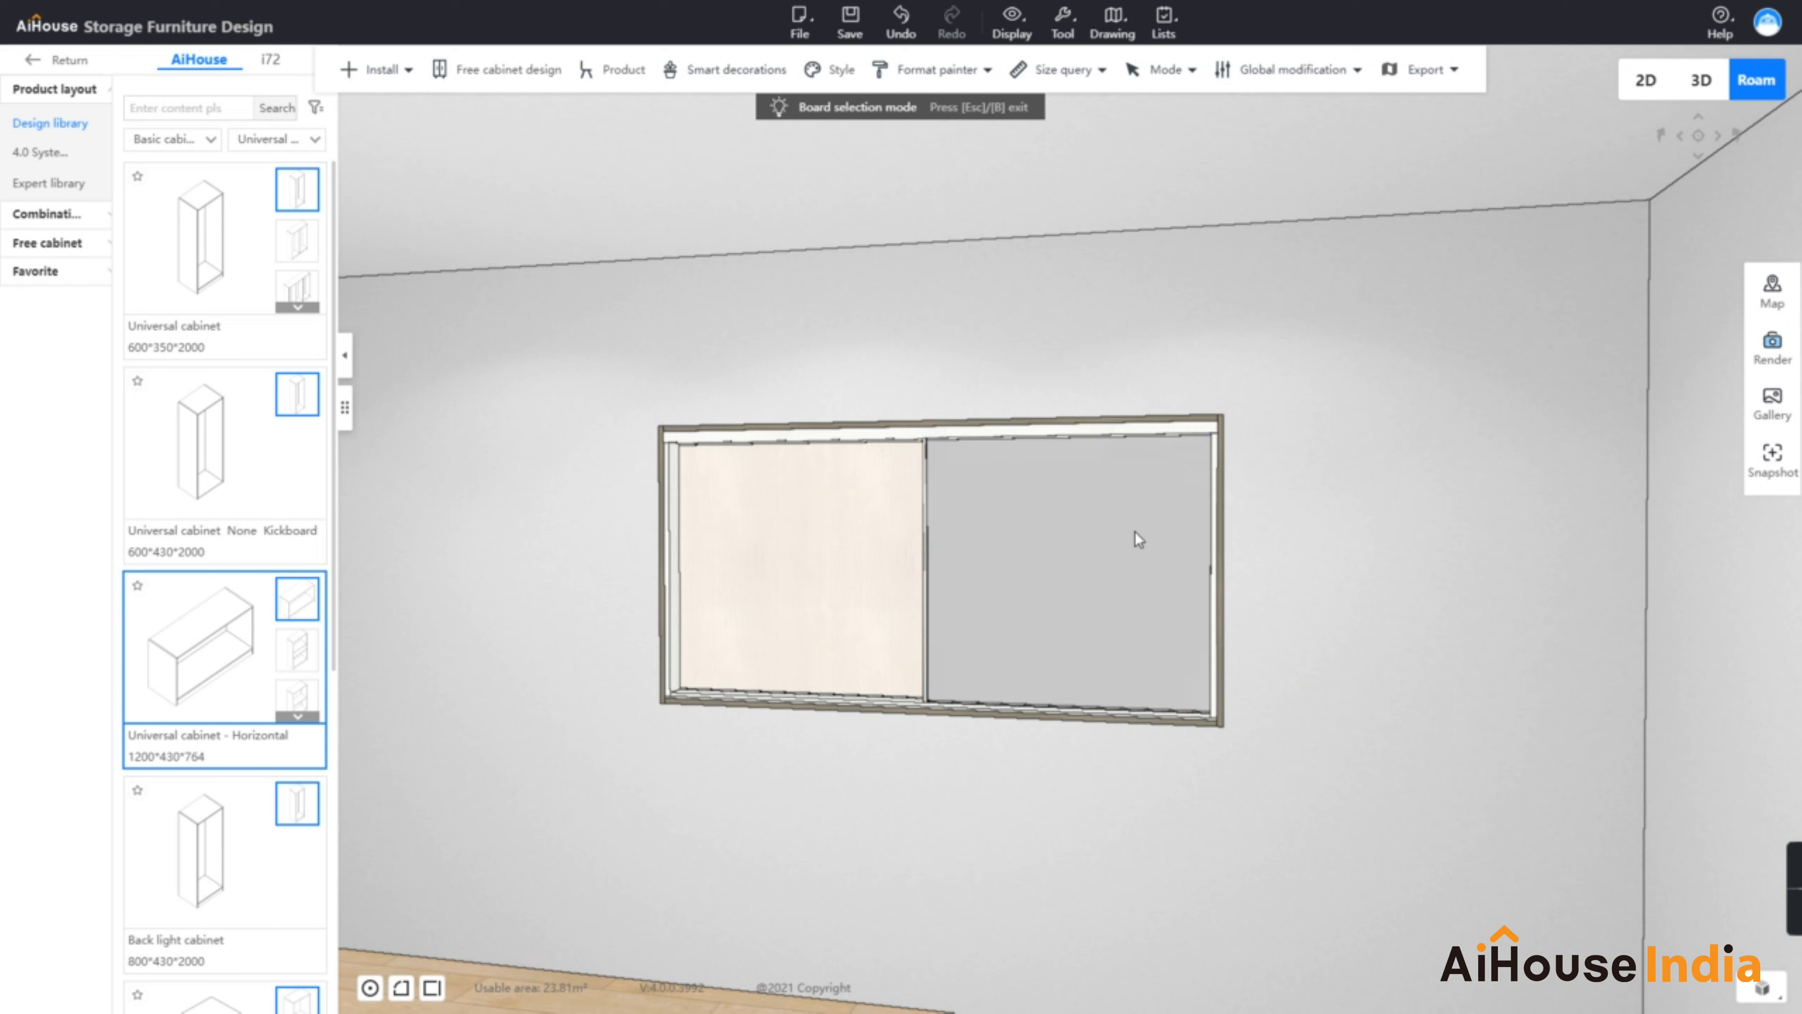
# Enable material rotation for the right door core's mirror finish and deselect the panel
pyautogui.click(1085, 534)
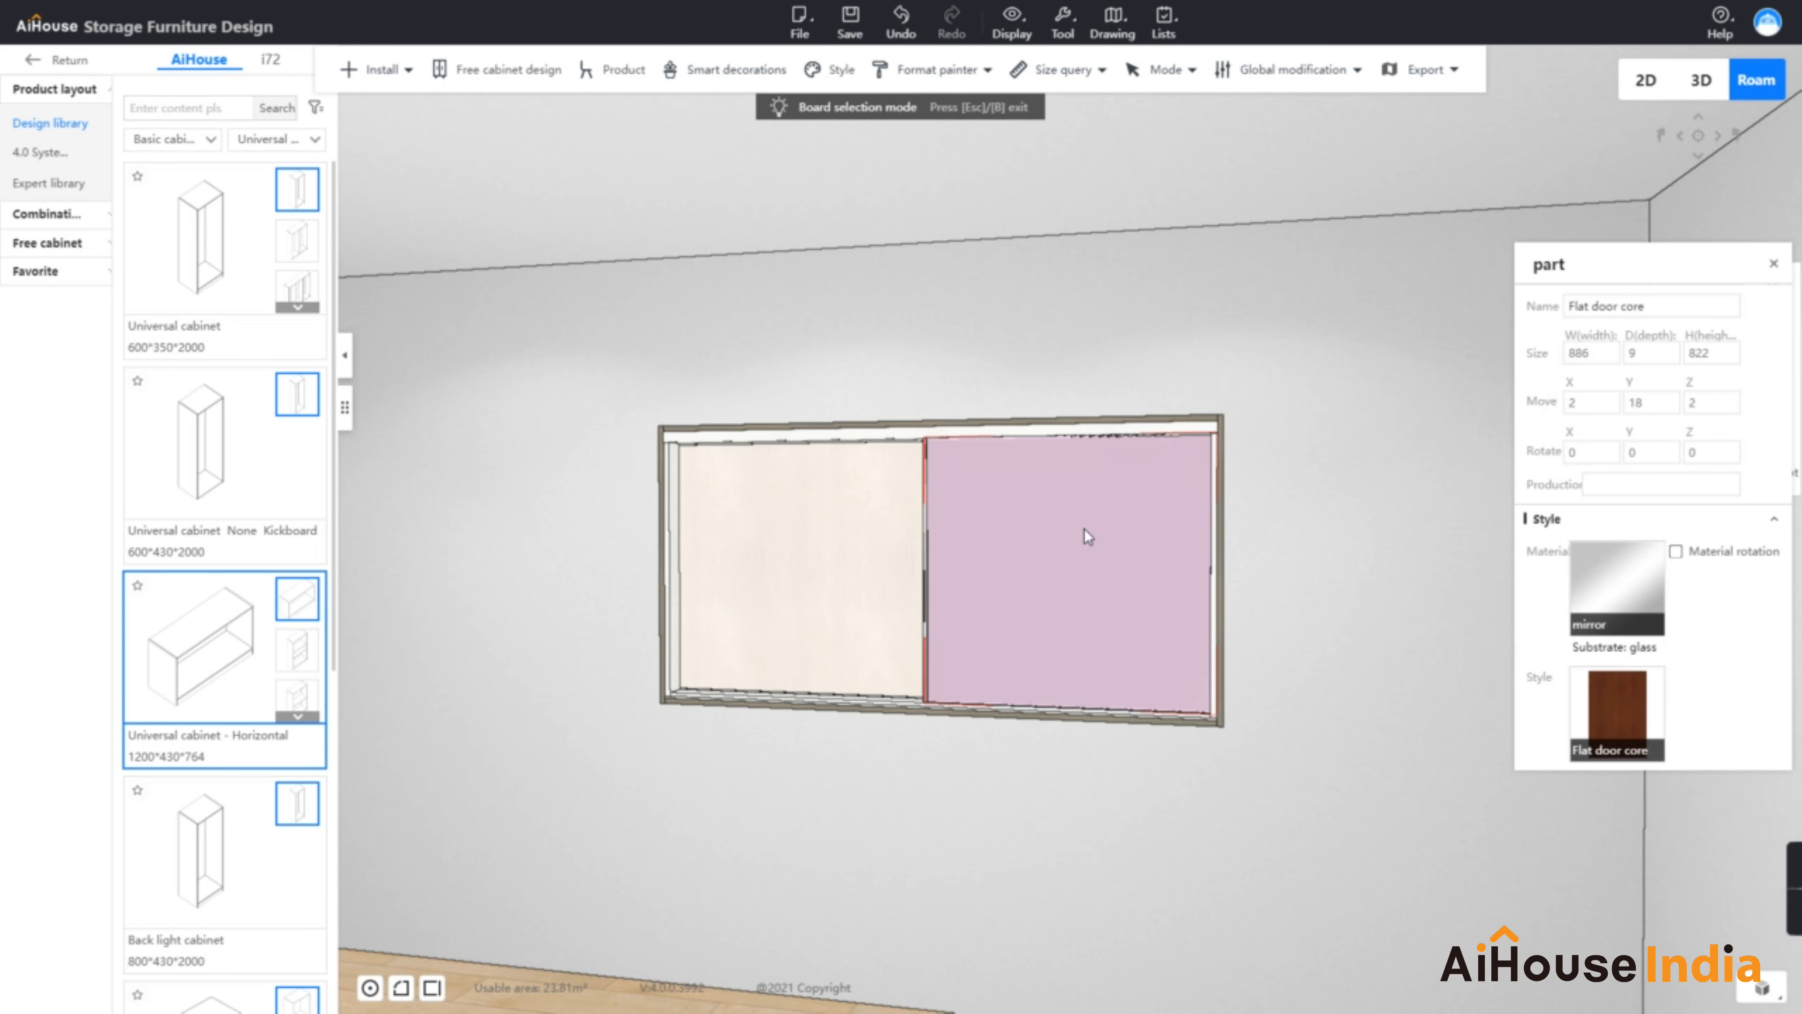
pyautogui.click(1676, 552)
pyautogui.click(1375, 555)
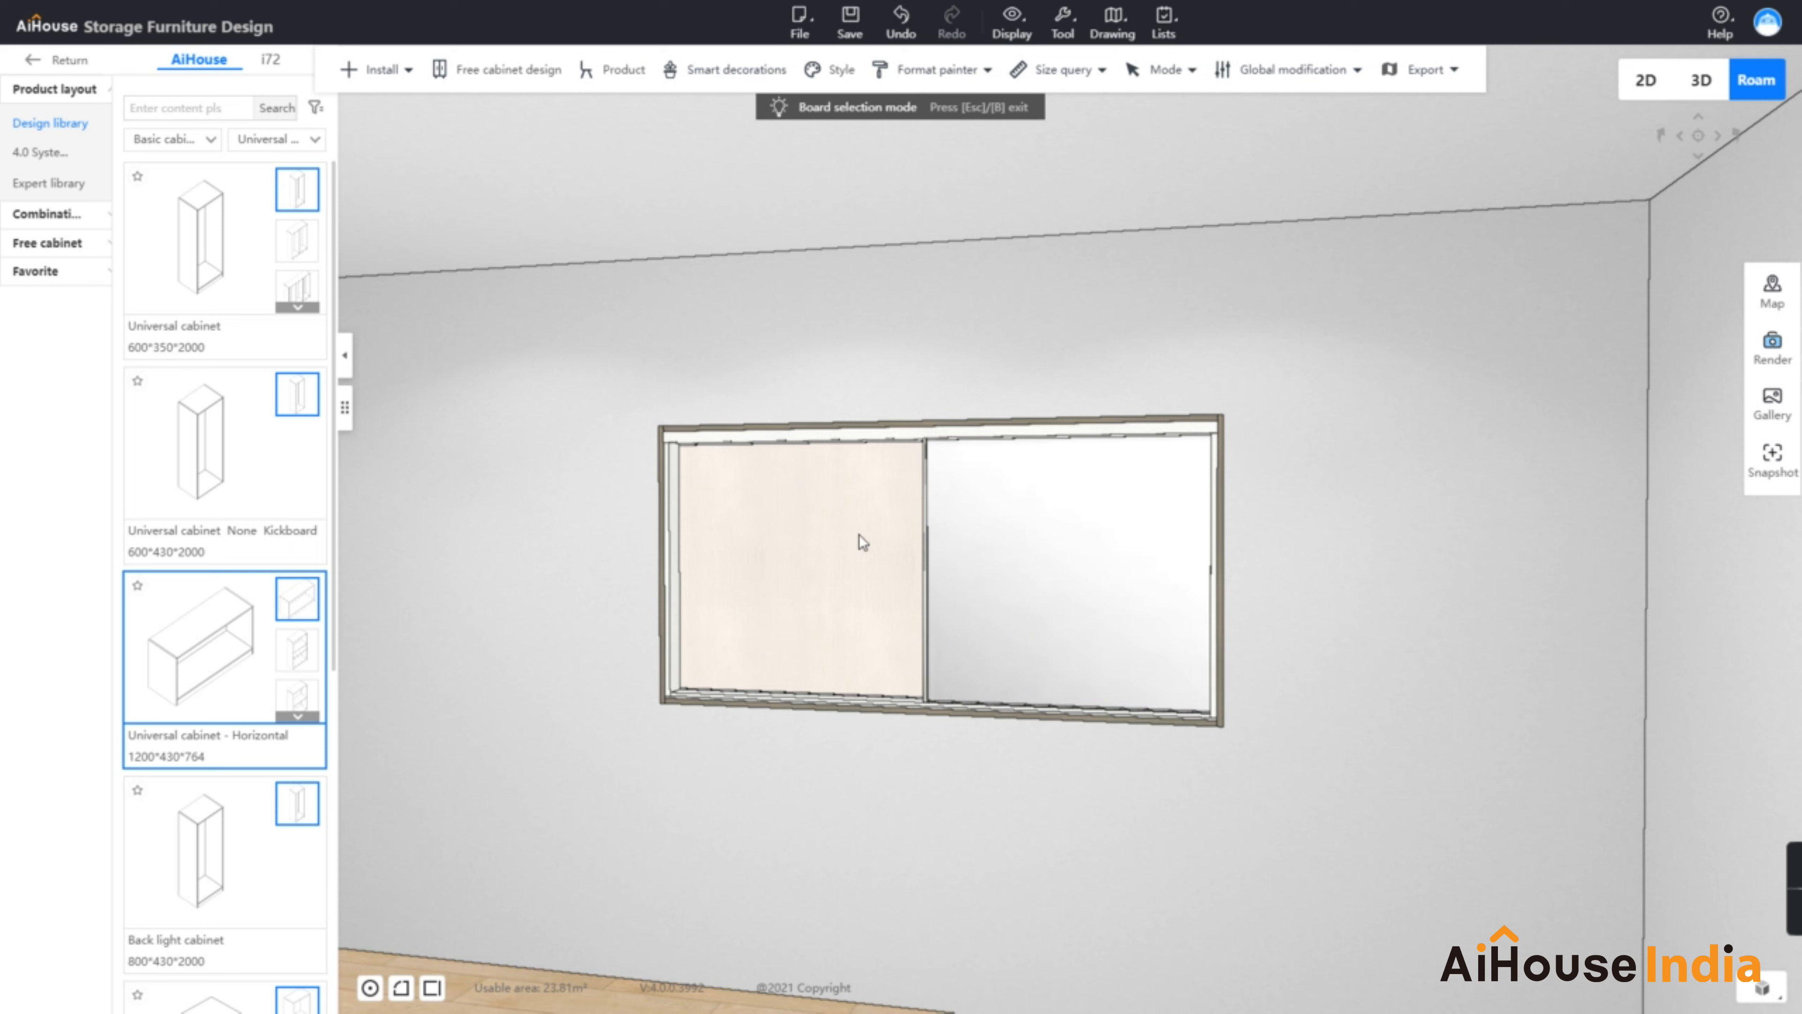
# Try to pick up the right door core's mirror finish with the Style material painter
pyautogui.click(1077, 532)
pyautogui.click(936, 69)
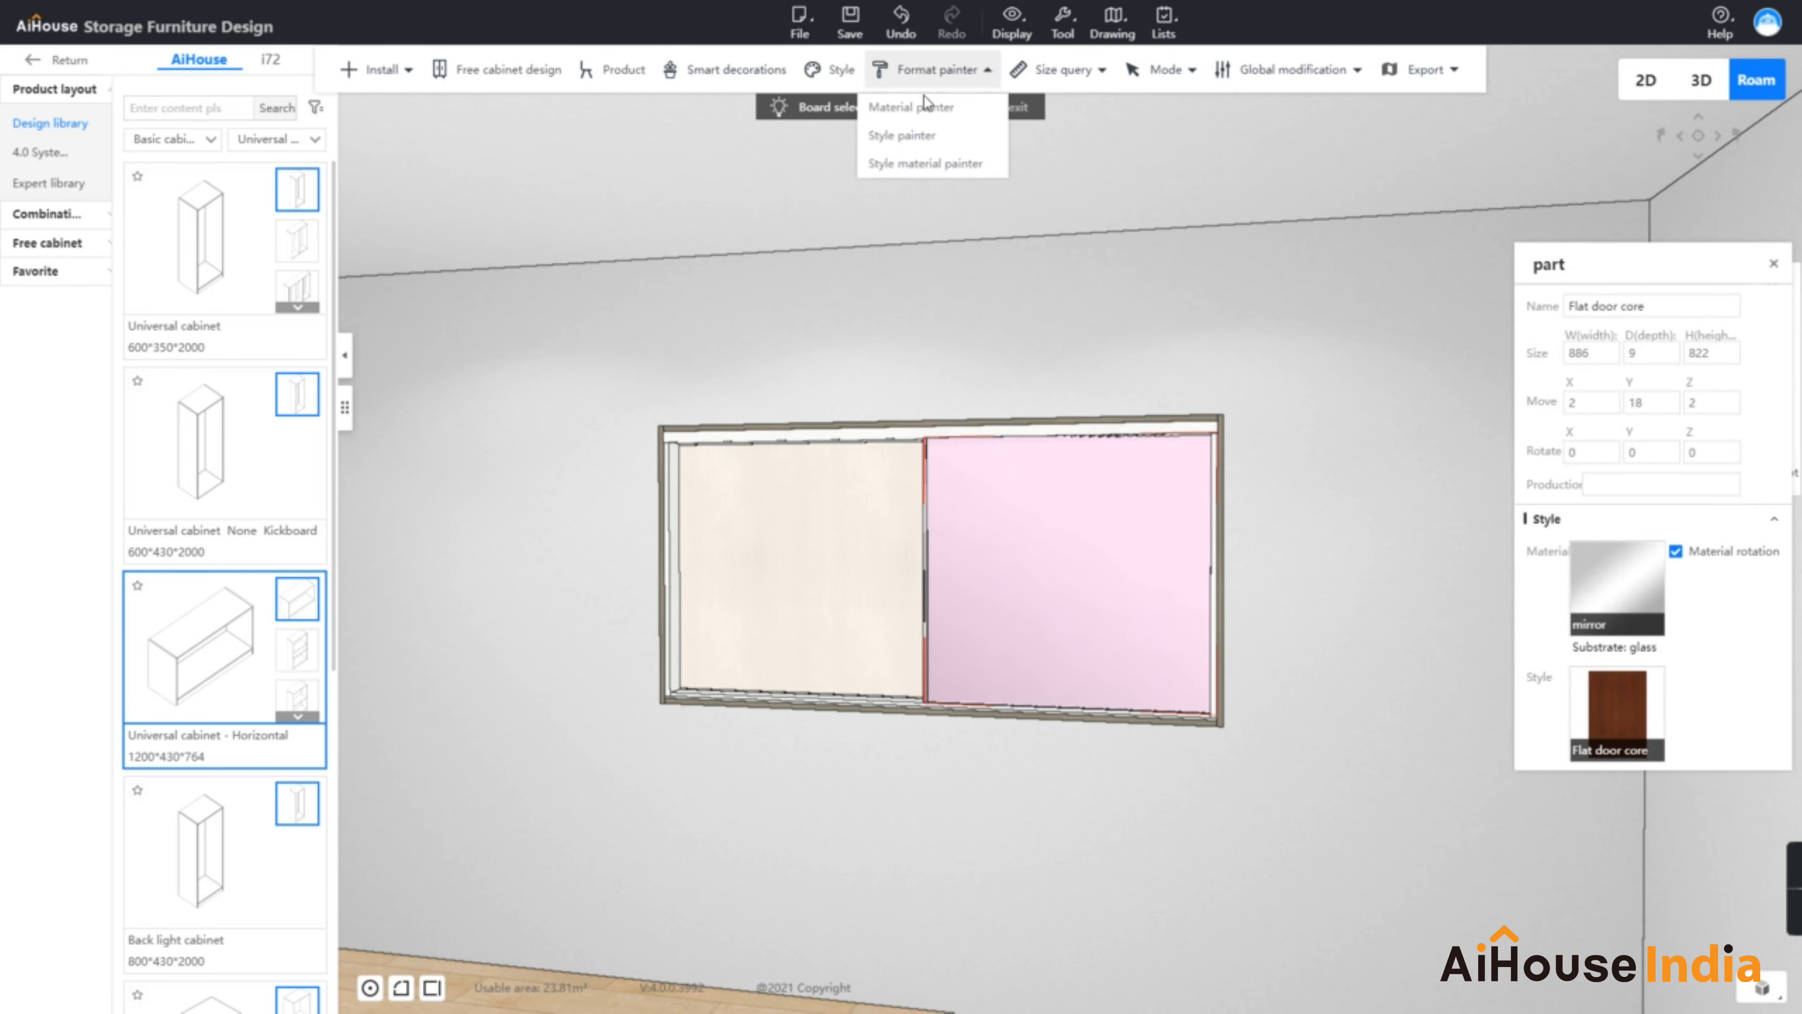
pyautogui.click(931, 163)
# Change the left sliding door core's material to "mirror", found by searching the whole material library for mirror
pyautogui.click(873, 510)
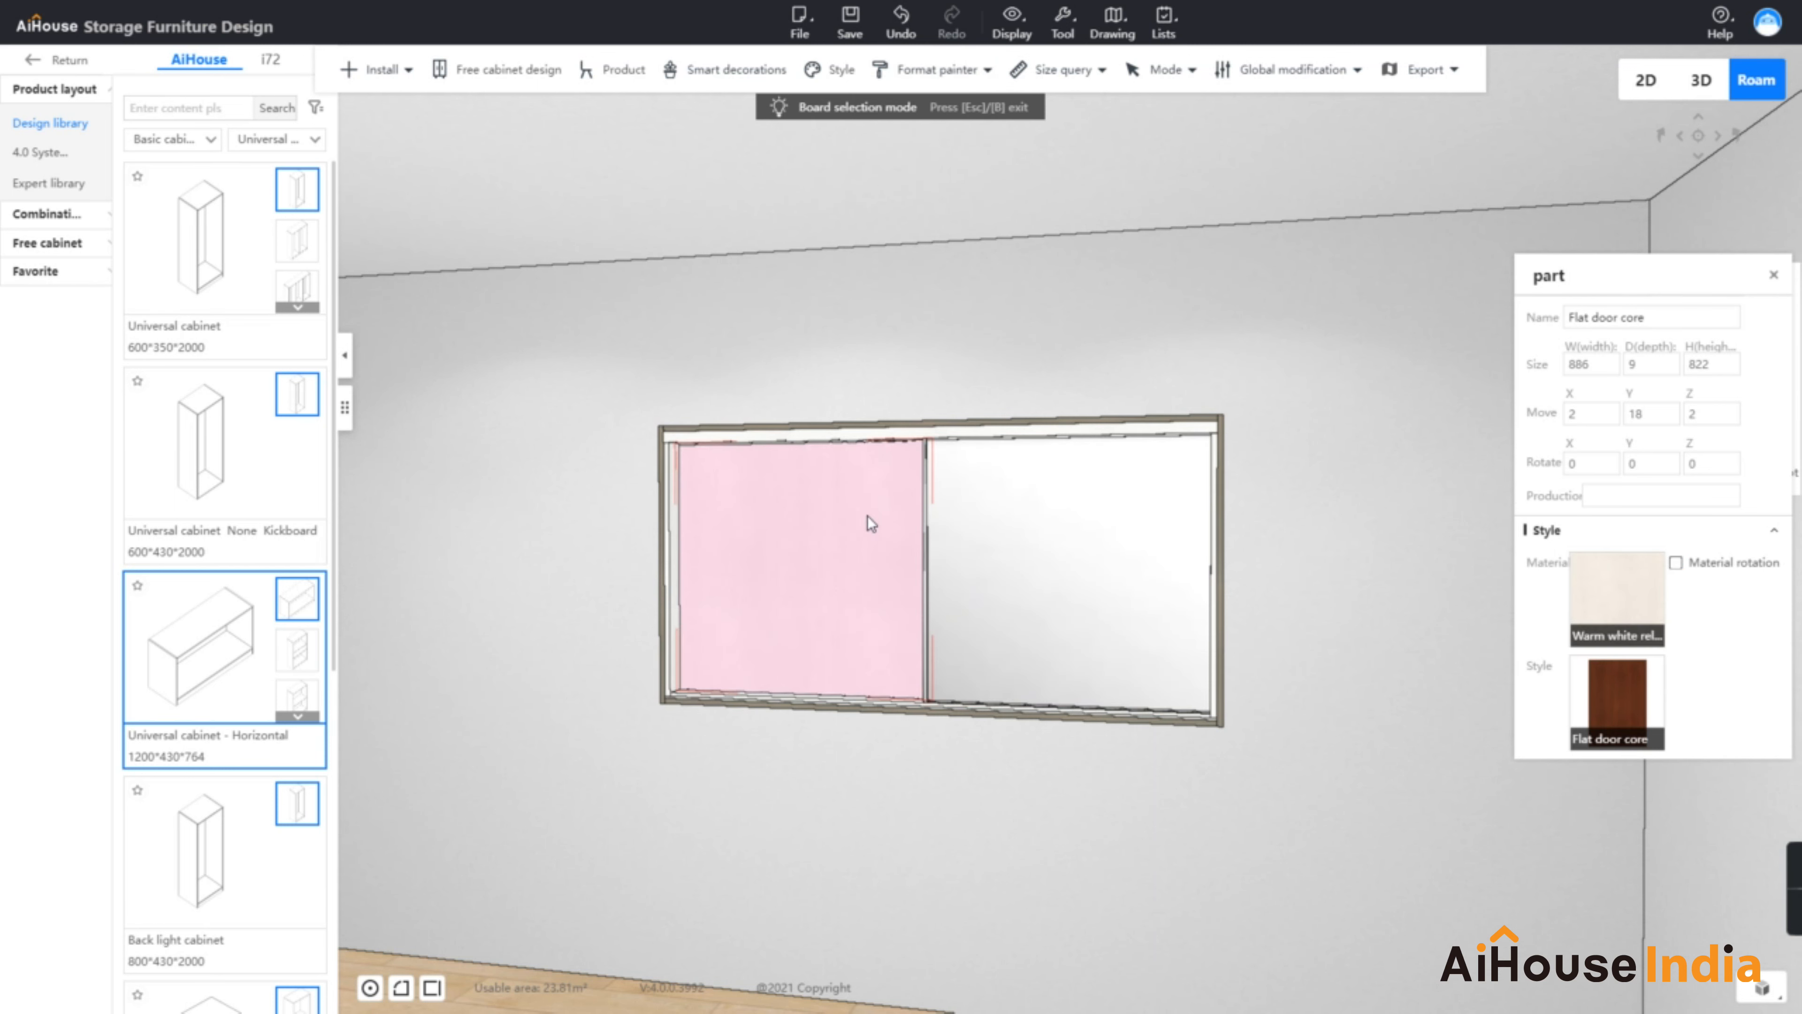
pyautogui.click(1619, 602)
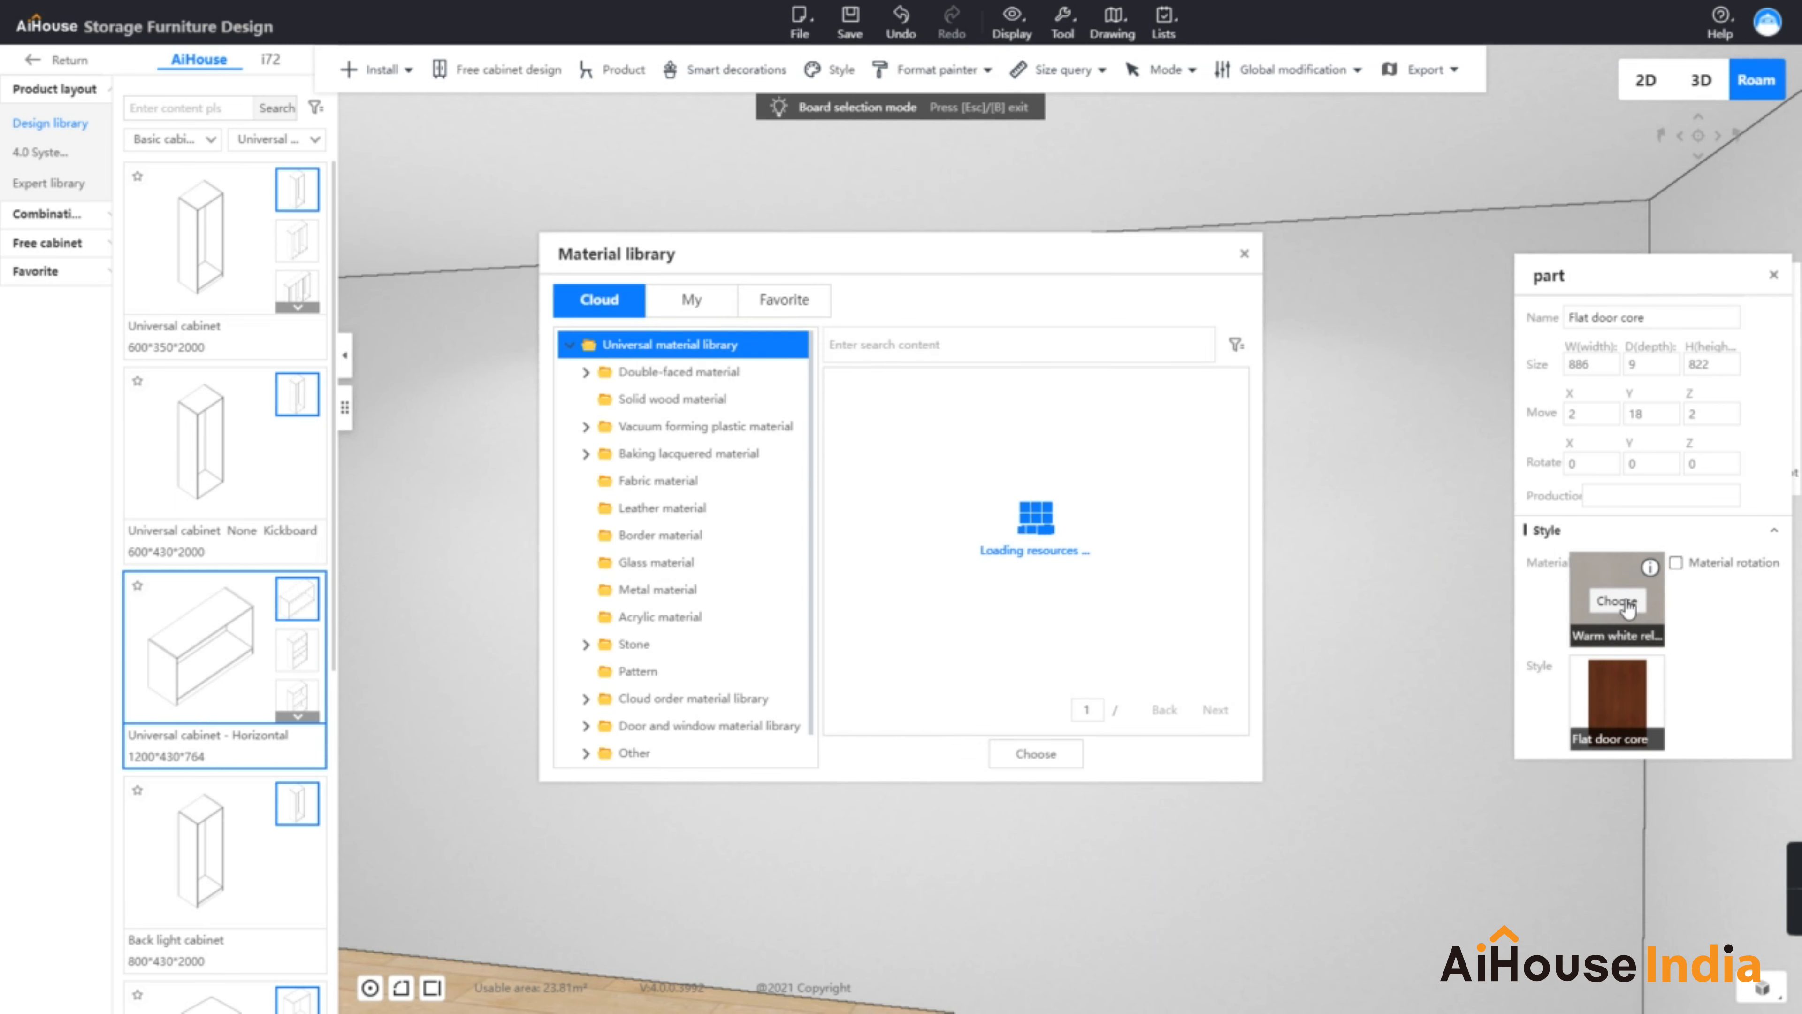
pyautogui.click(1067, 355)
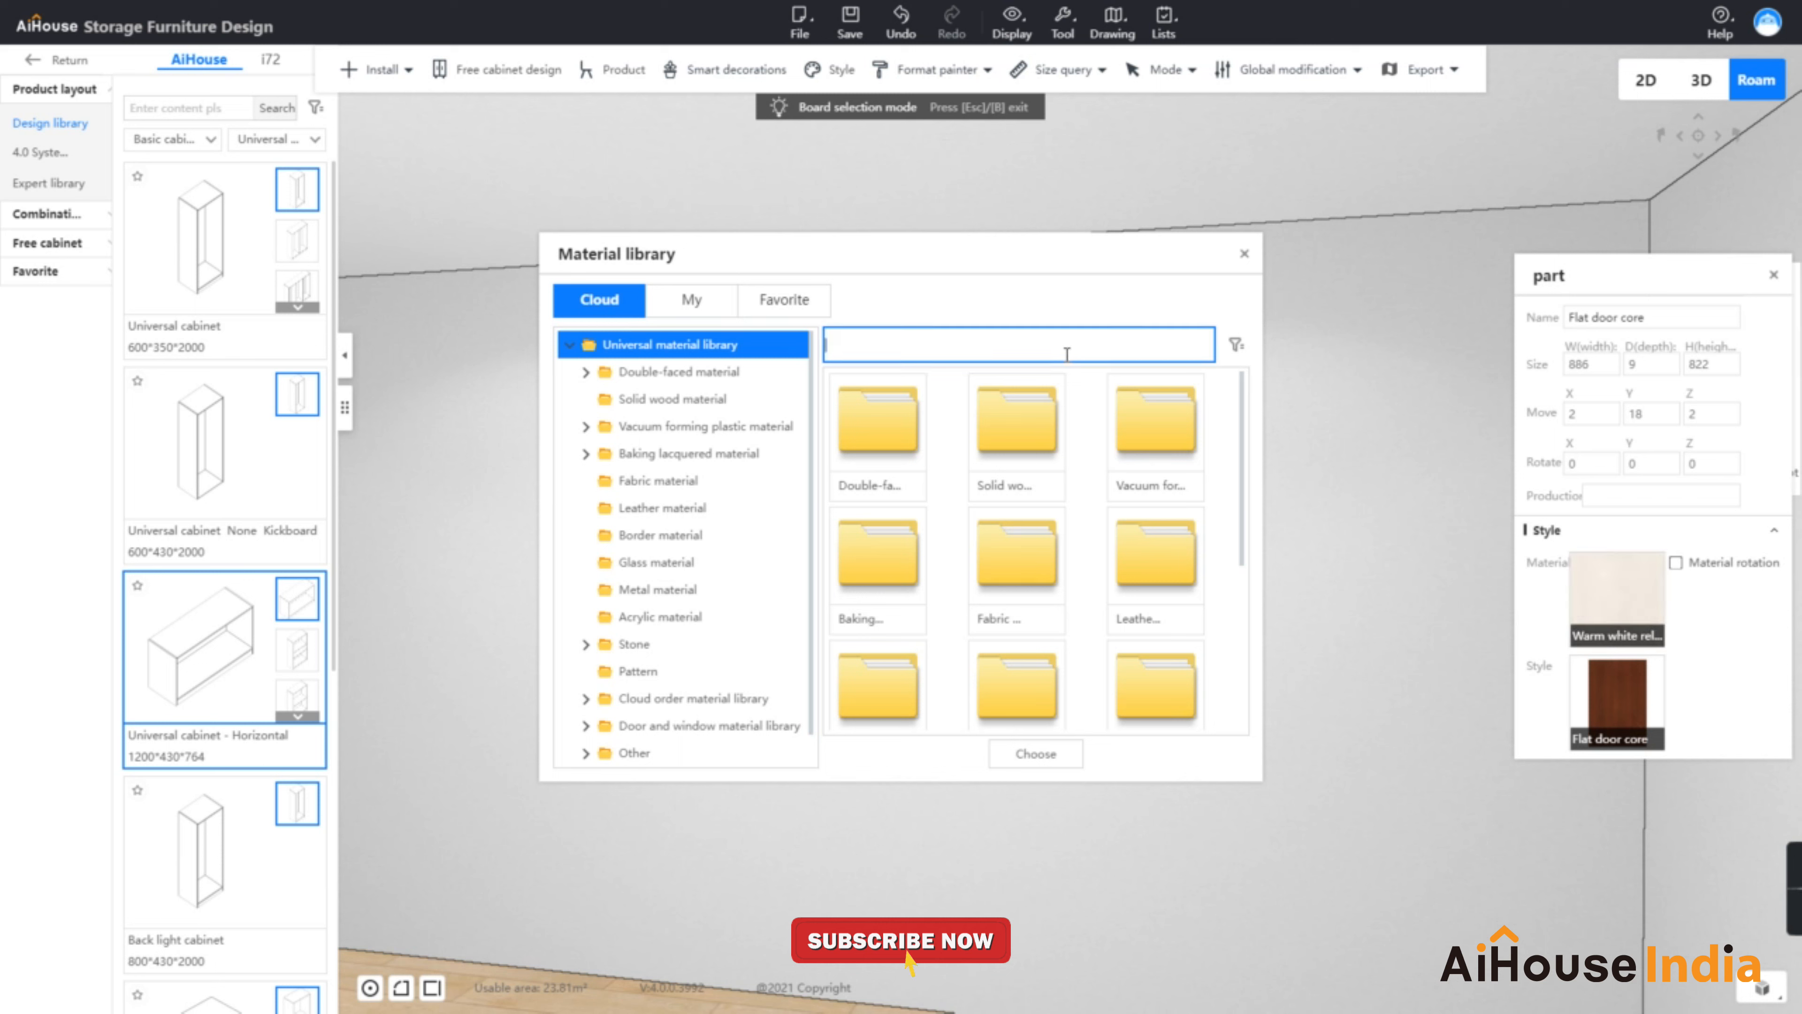
pyautogui.write('mirror')
pyautogui.press('Return')
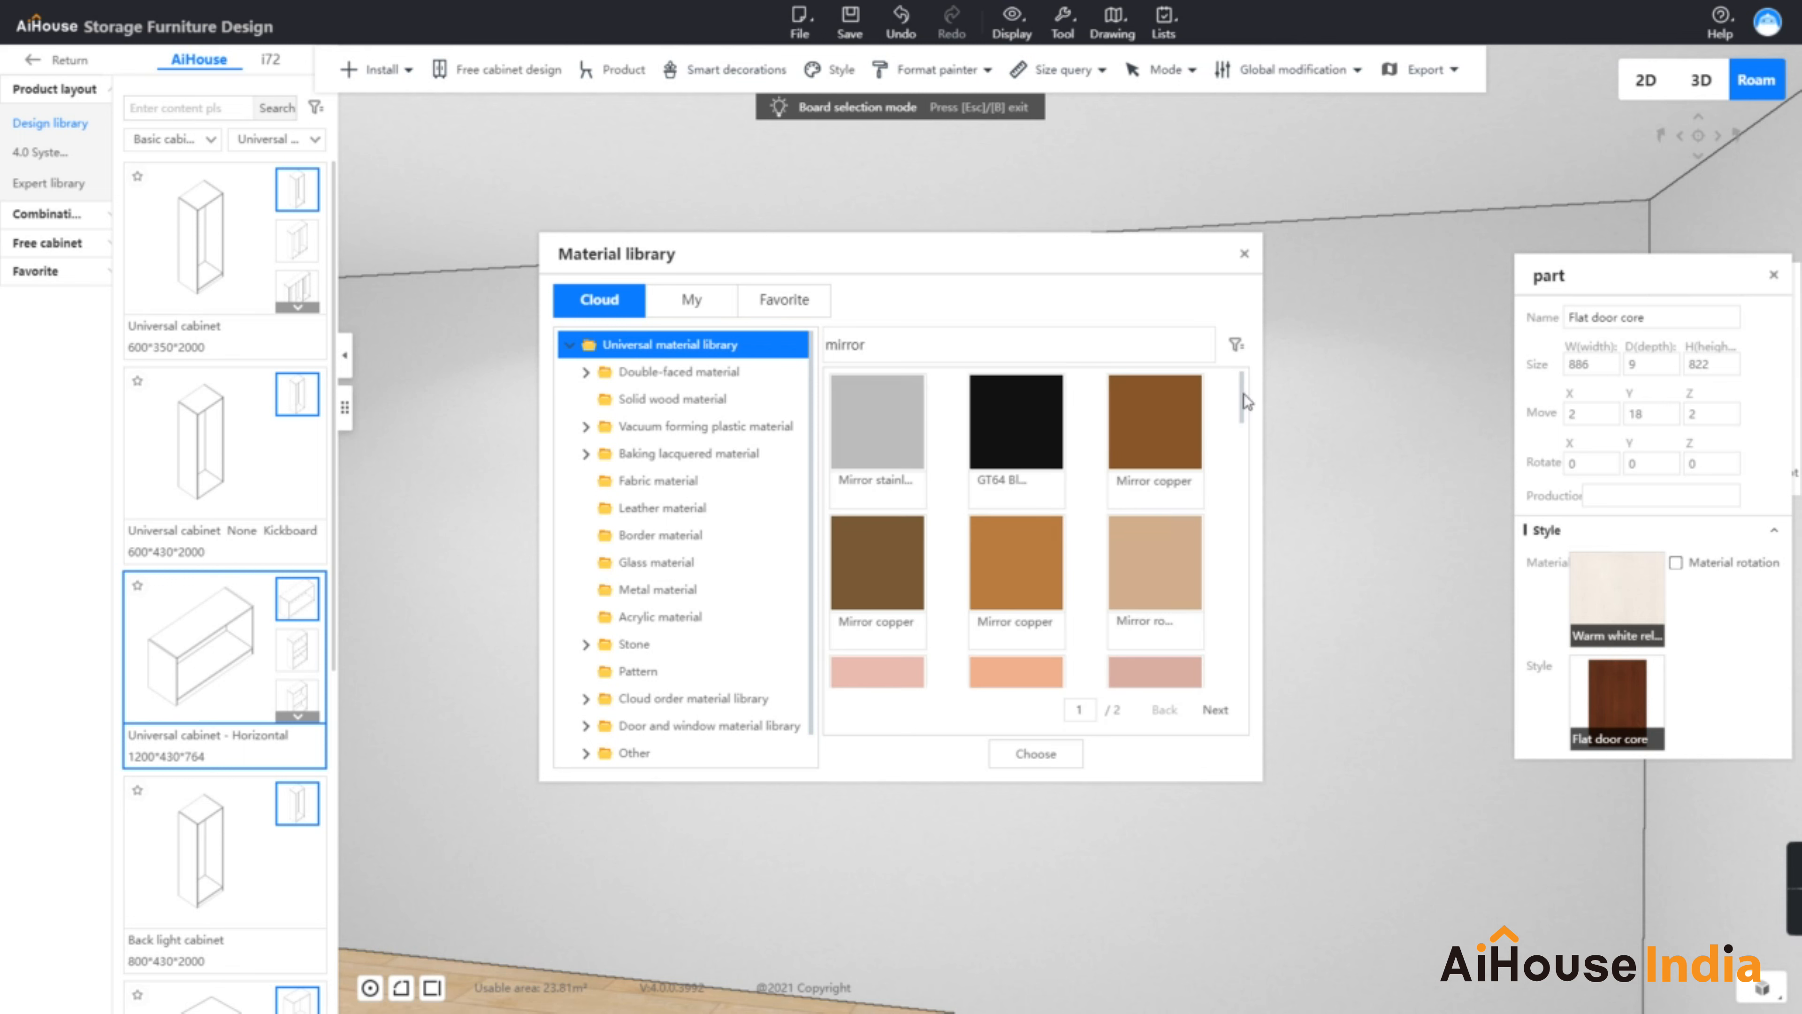
pyautogui.moveTo(1245, 402); pyautogui.dragTo(1241, 636)
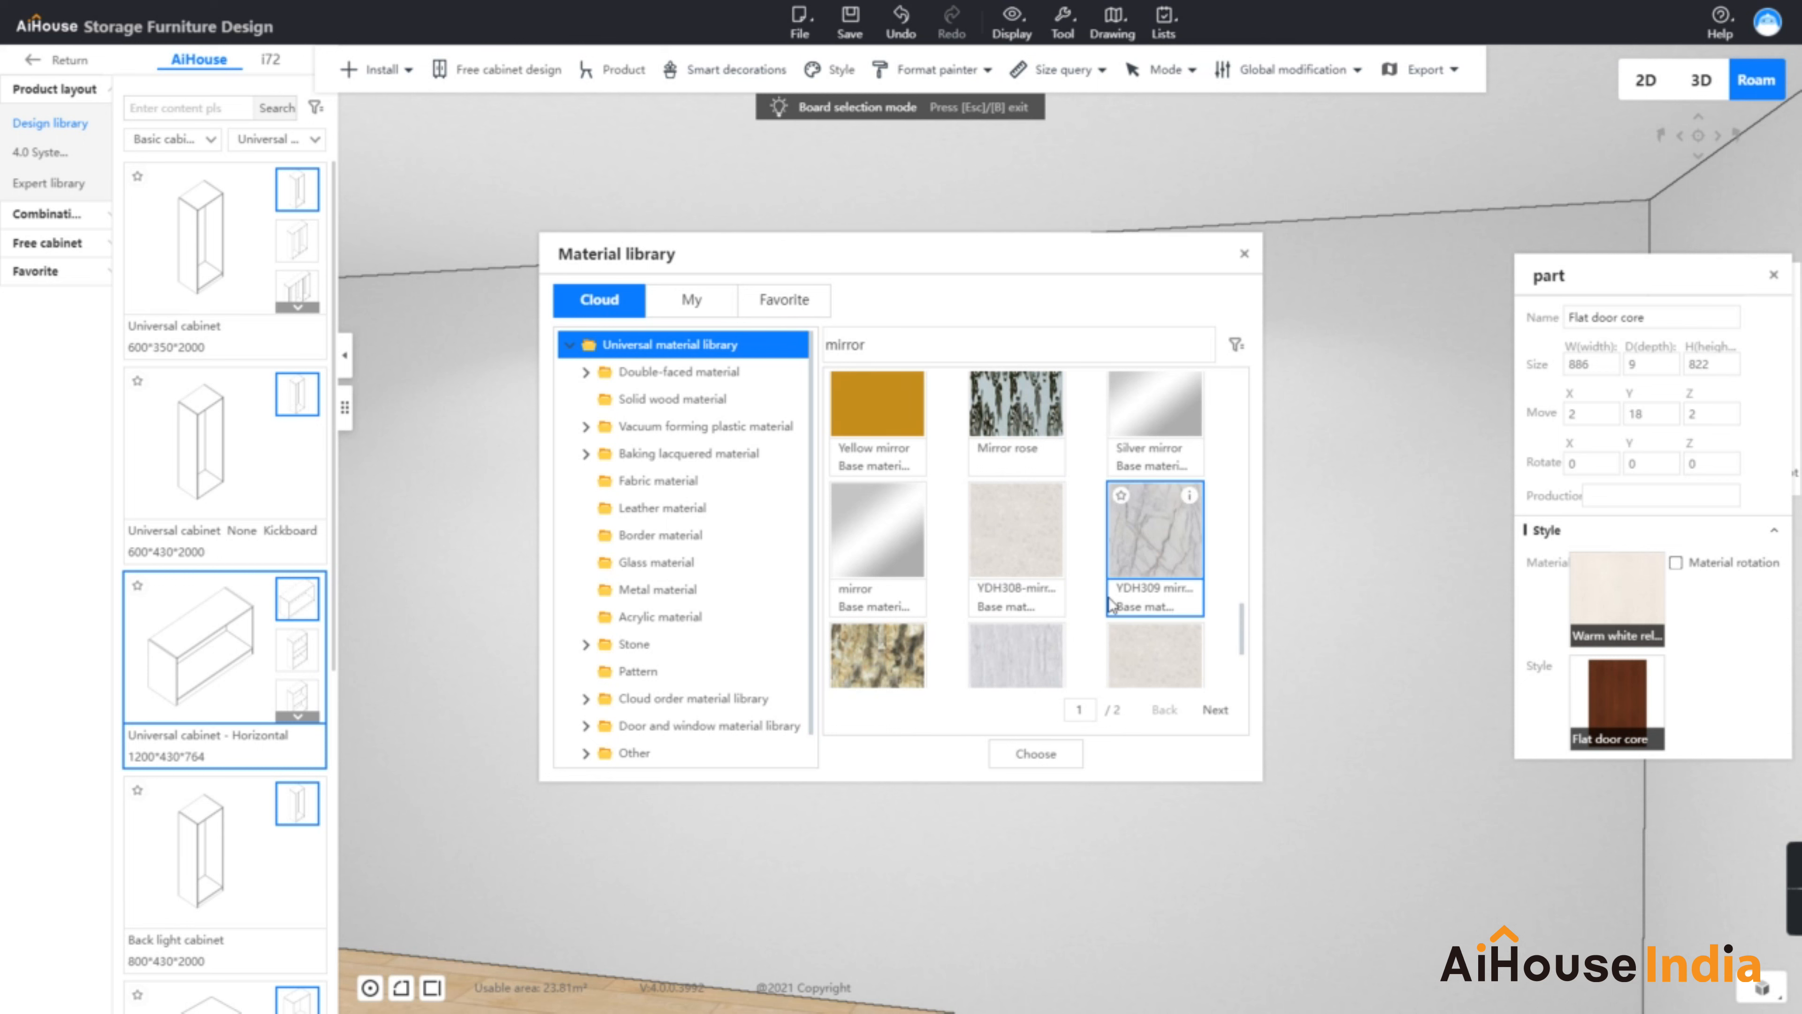
pyautogui.click(884, 539)
pyautogui.click(1019, 754)
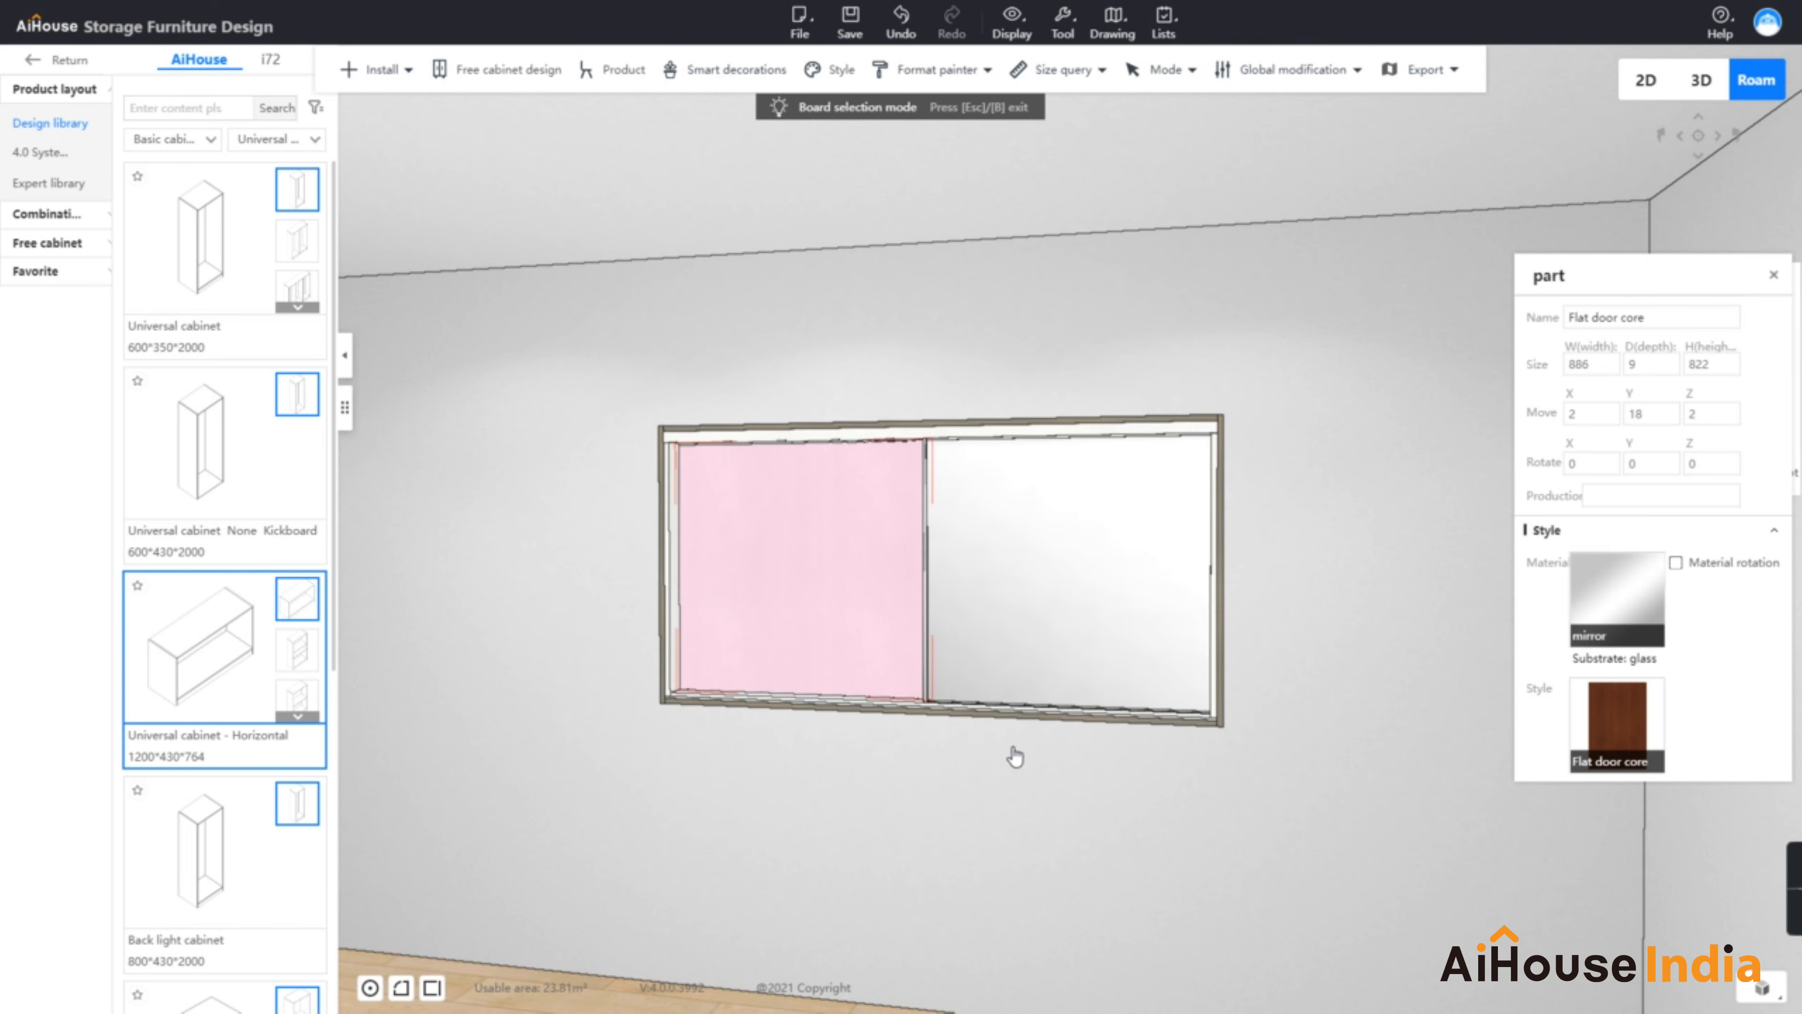
pyautogui.click(1379, 558)
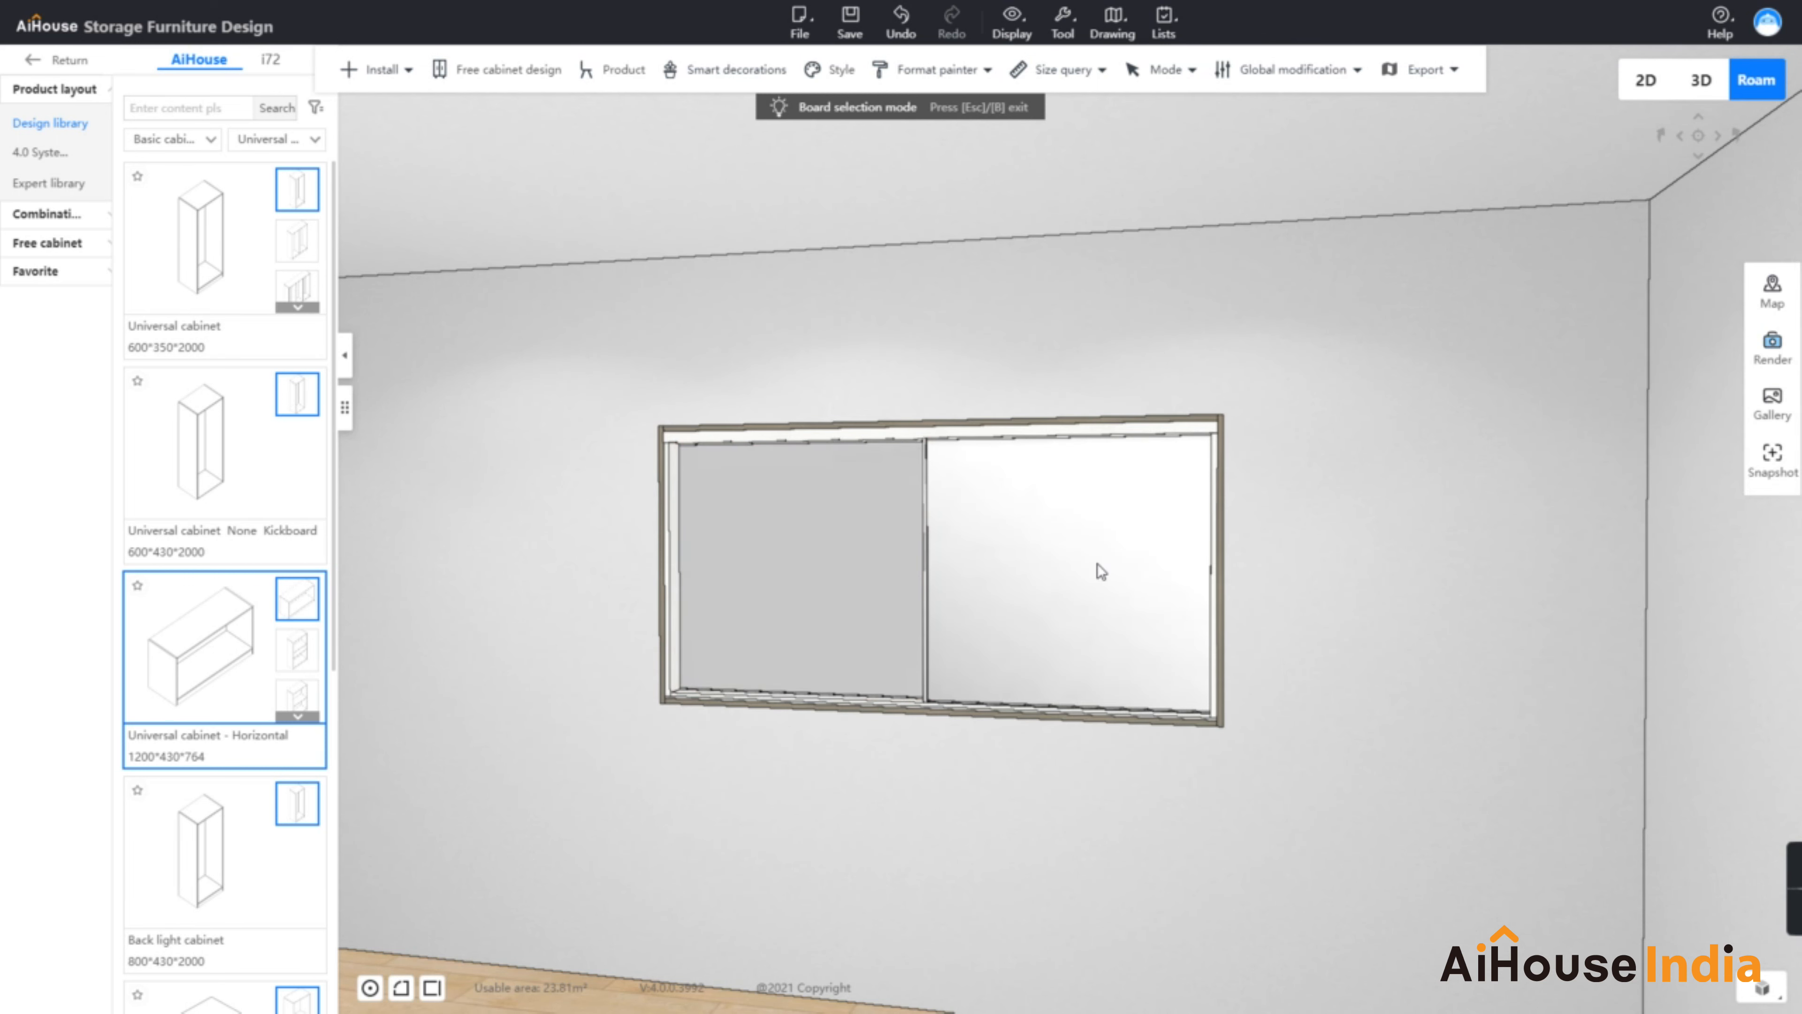
# Enable material rotation for the left door core's mirror finish and deselect the panel
pyautogui.click(1098, 568)
pyautogui.click(824, 563)
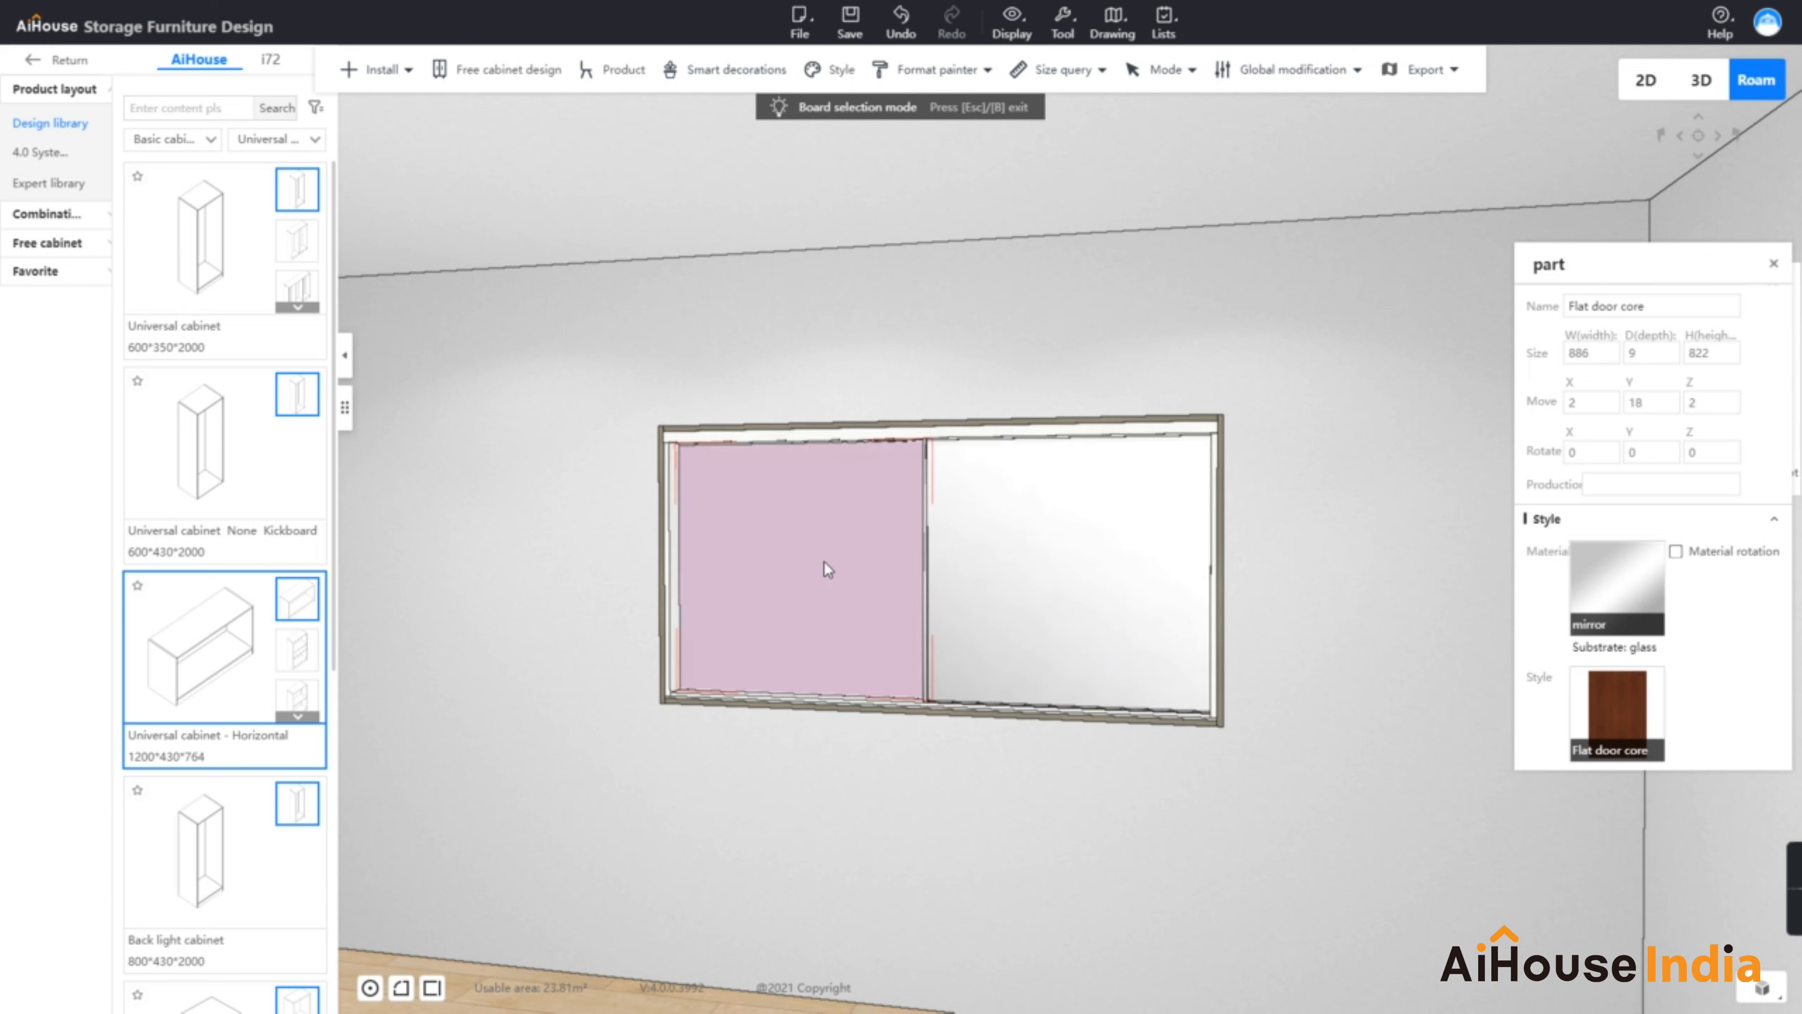
pyautogui.click(1675, 551)
pyautogui.click(1375, 567)
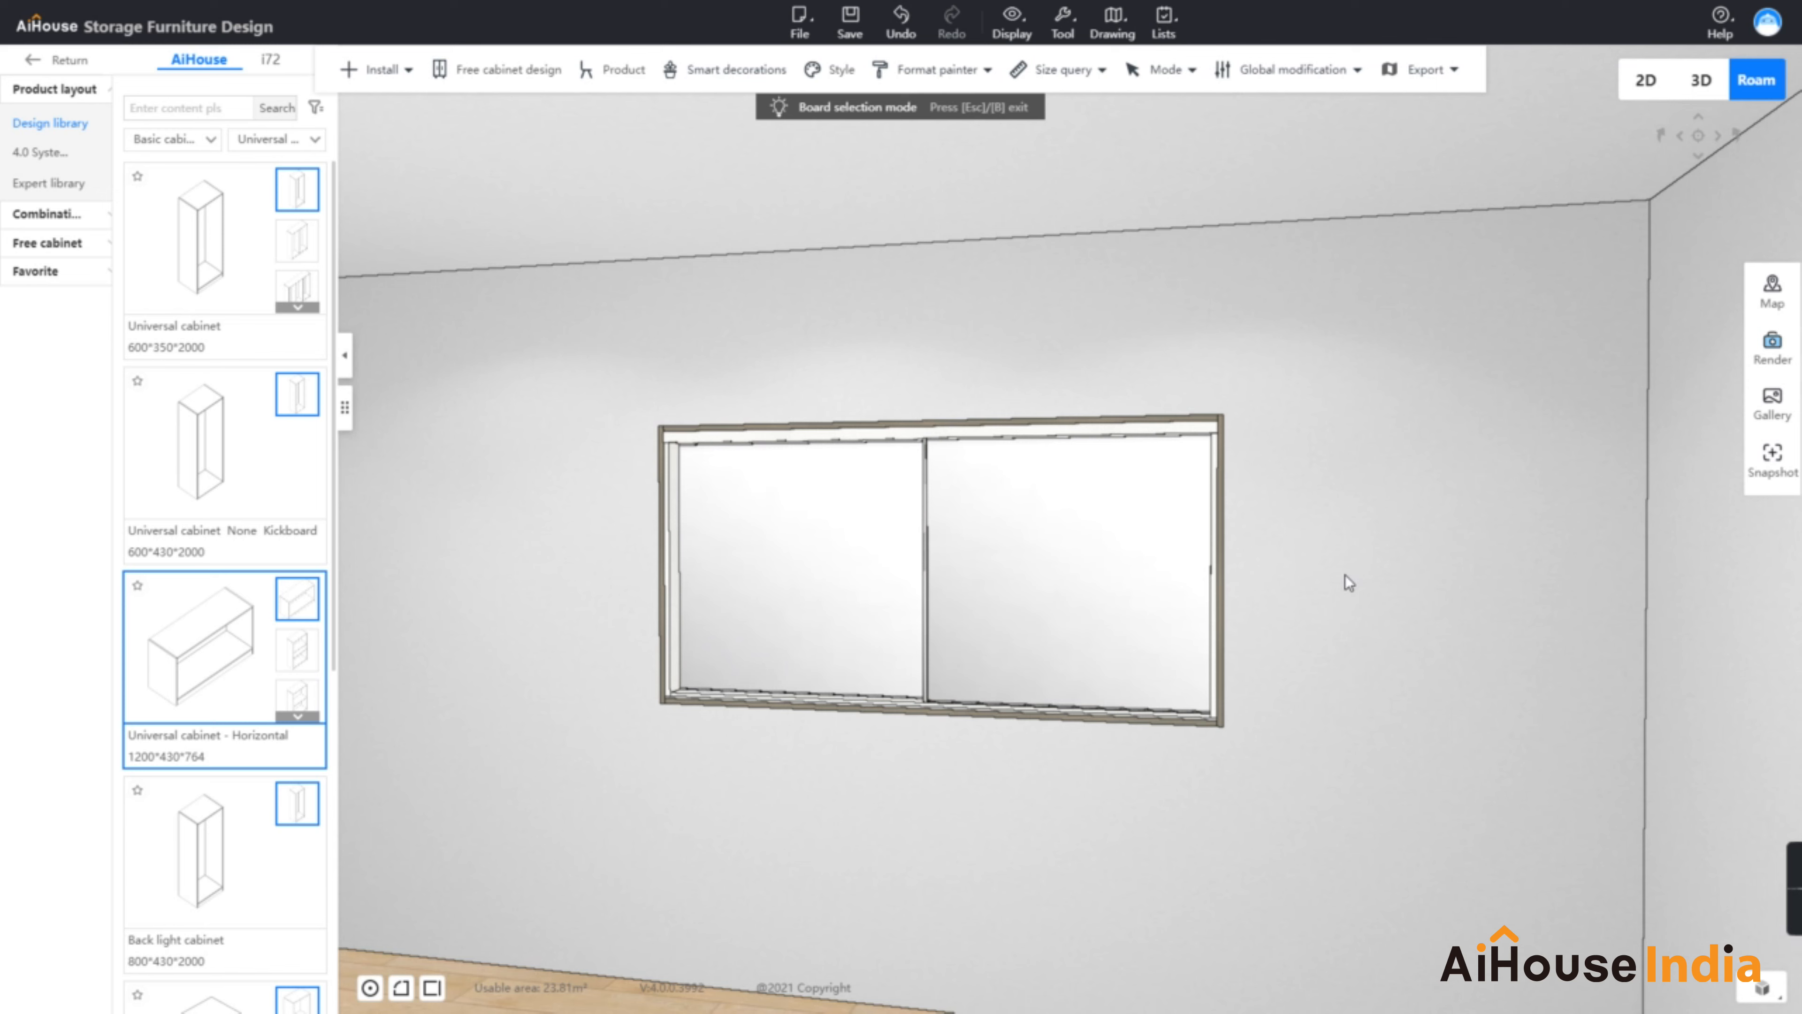
# Open the cabinet's sliding doors and switch to the rendering setup
pyautogui.press('o')
pyautogui.moveTo(1377, 625); pyautogui.dragTo(1529, 644, button='middle')
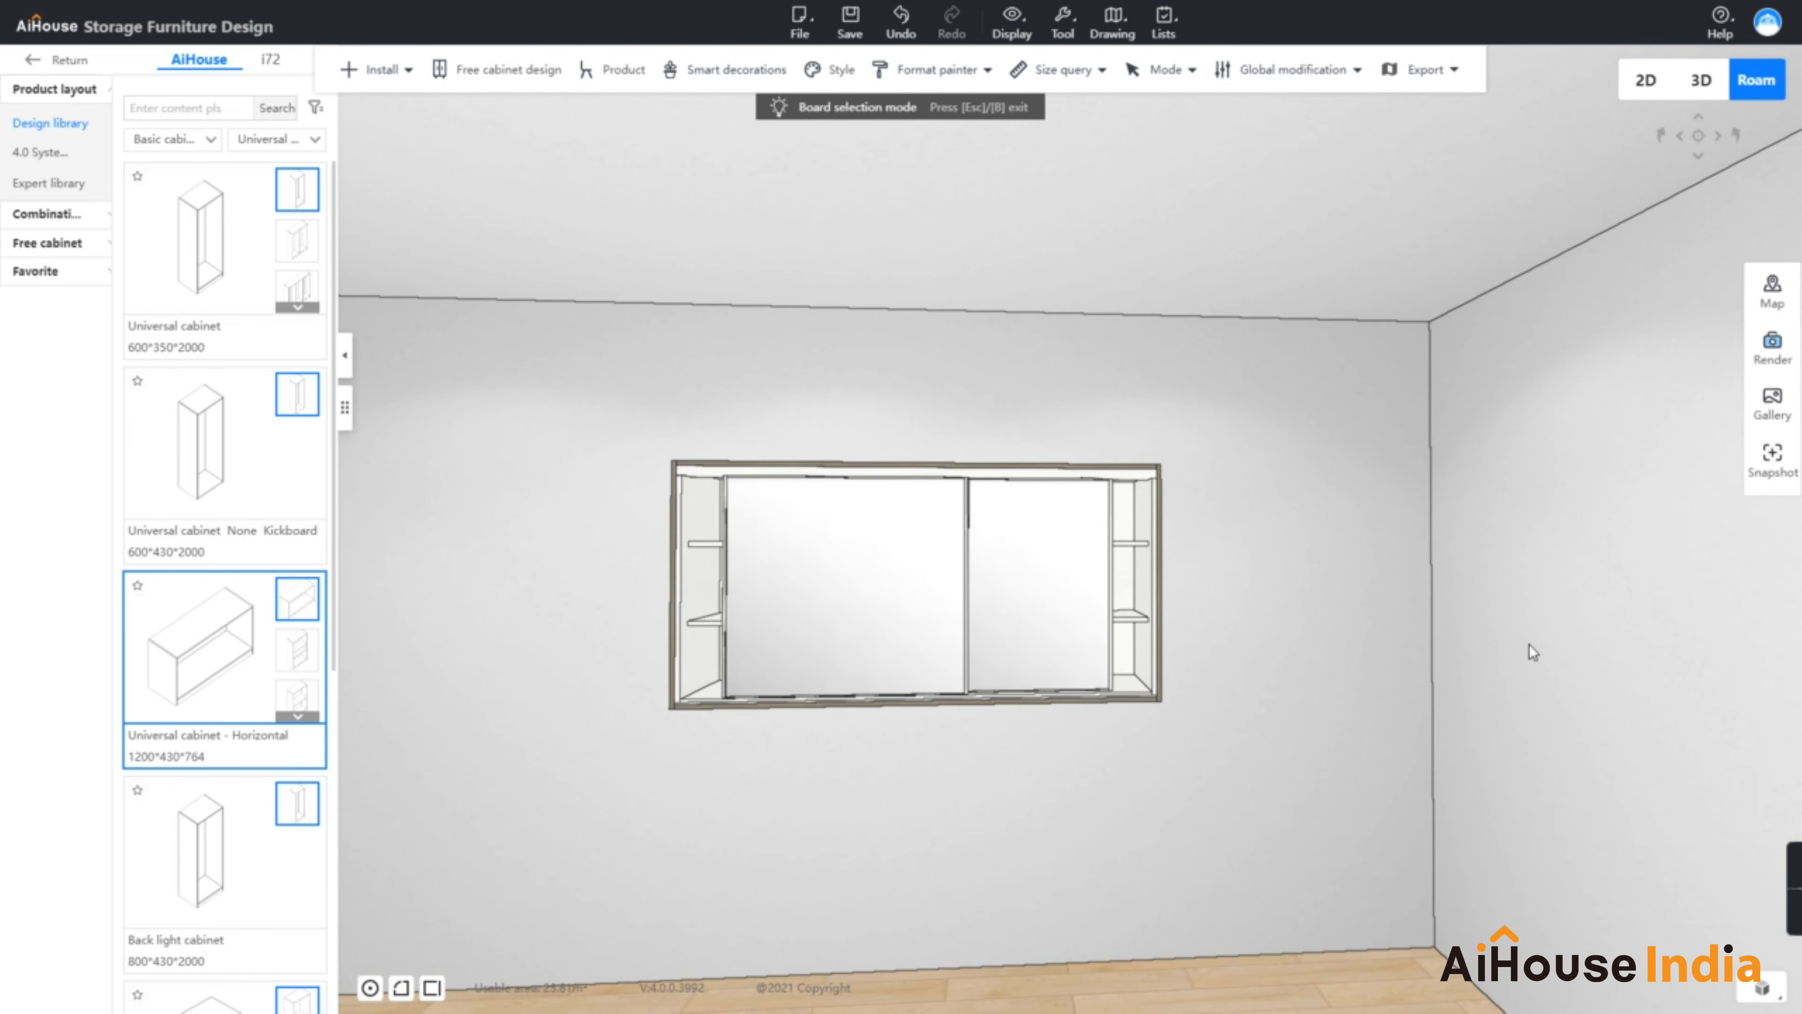
pyautogui.click(1772, 348)
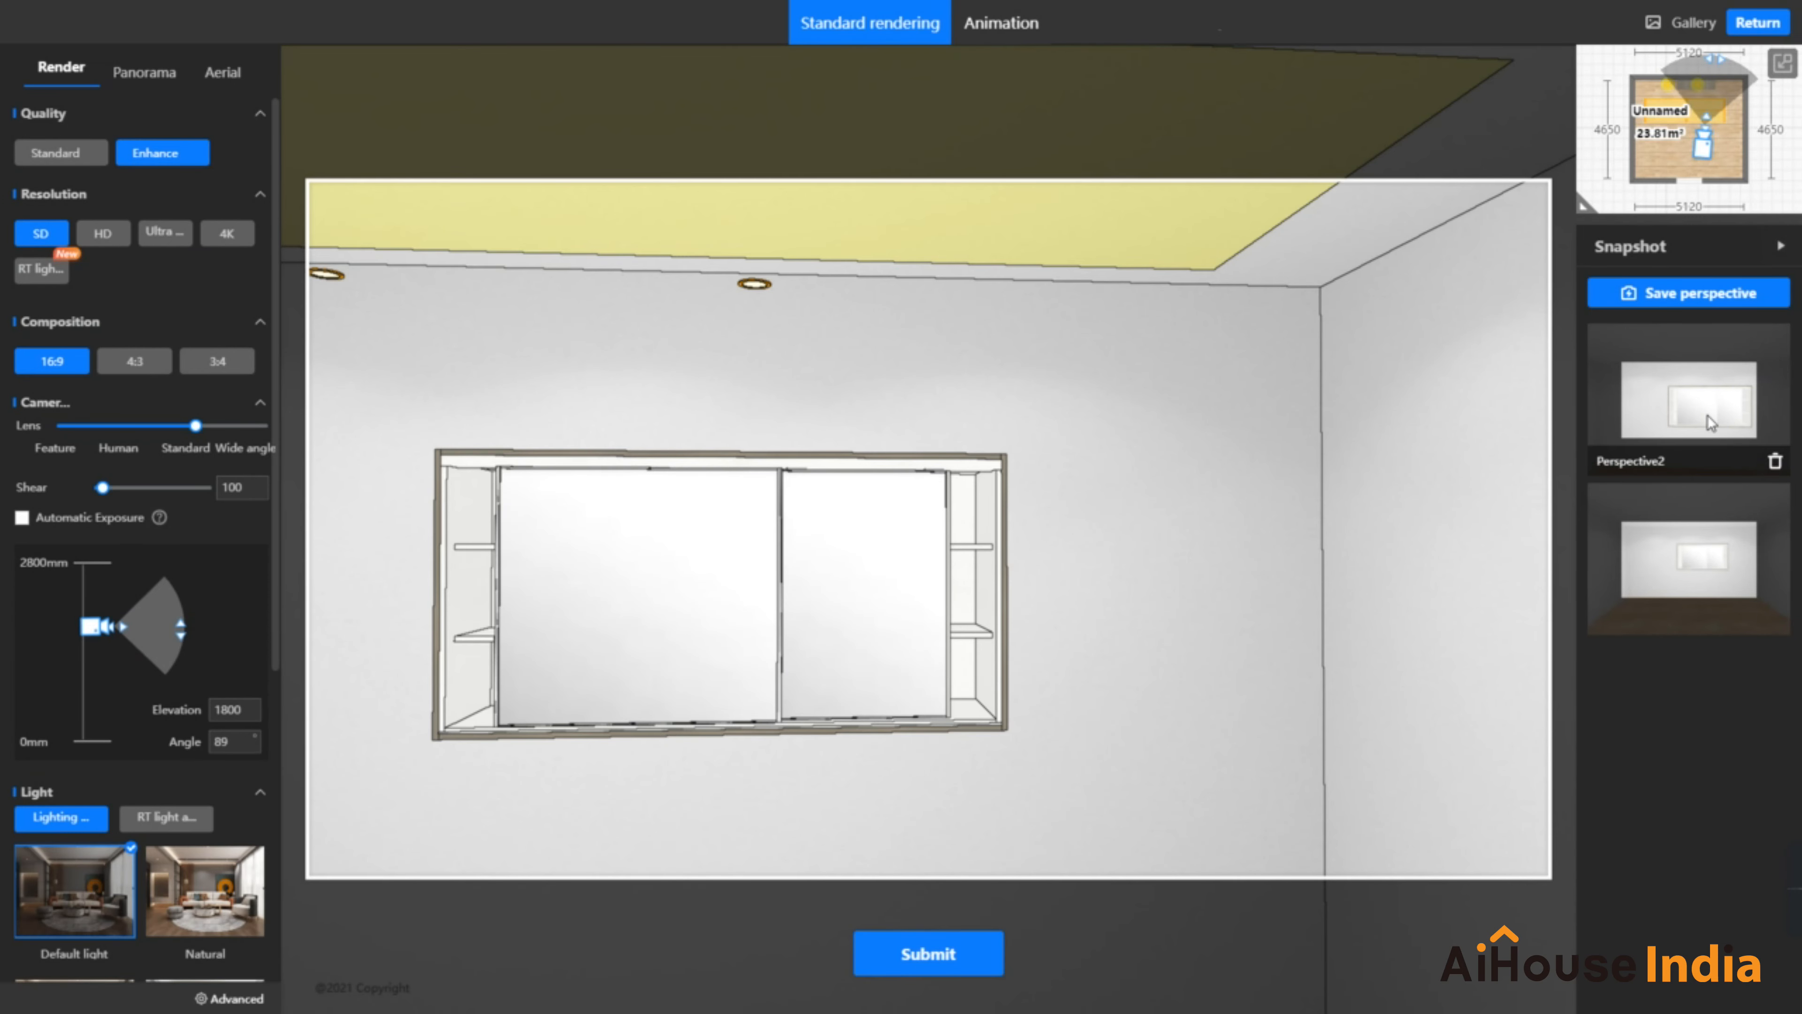
# Save a new perspective with the cabinet centred in the render frame and delete the older Perspective2 snapshot
pyautogui.click(1710, 422)
pyautogui.moveTo(1460, 536); pyautogui.dragTo(1415, 524, button='middle')
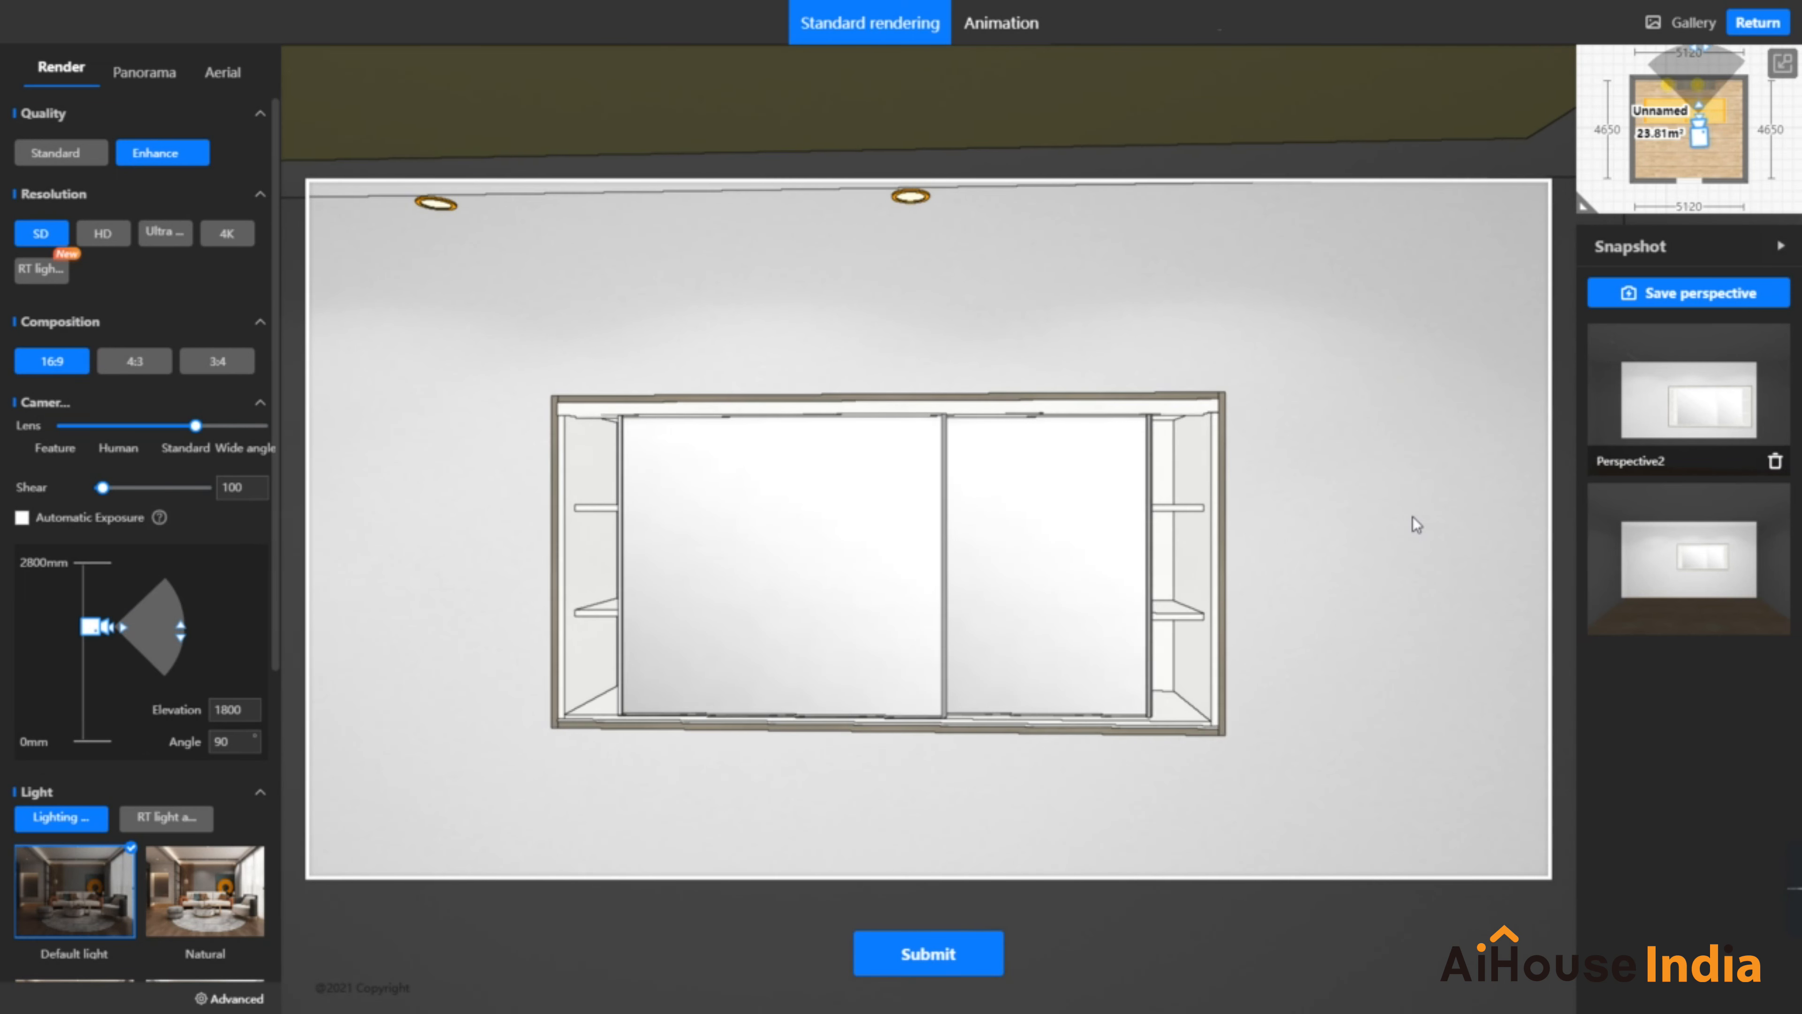
pyautogui.click(1718, 301)
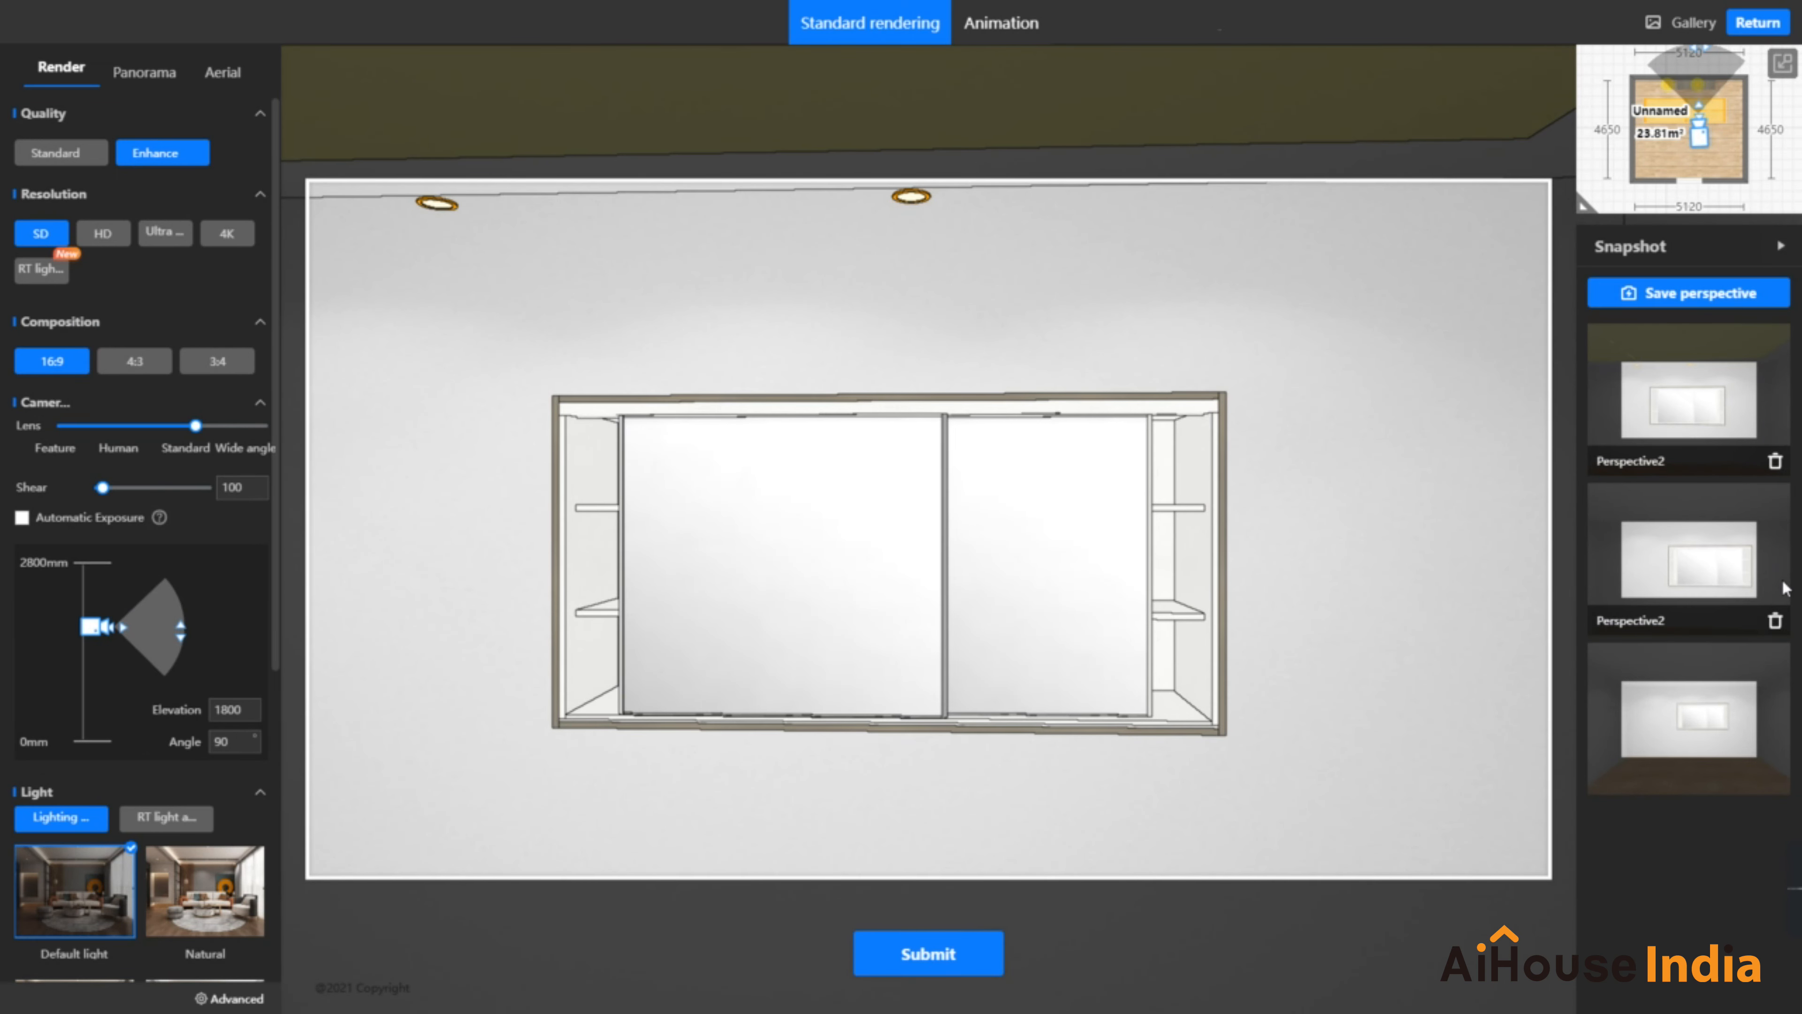
pyautogui.click(1774, 622)
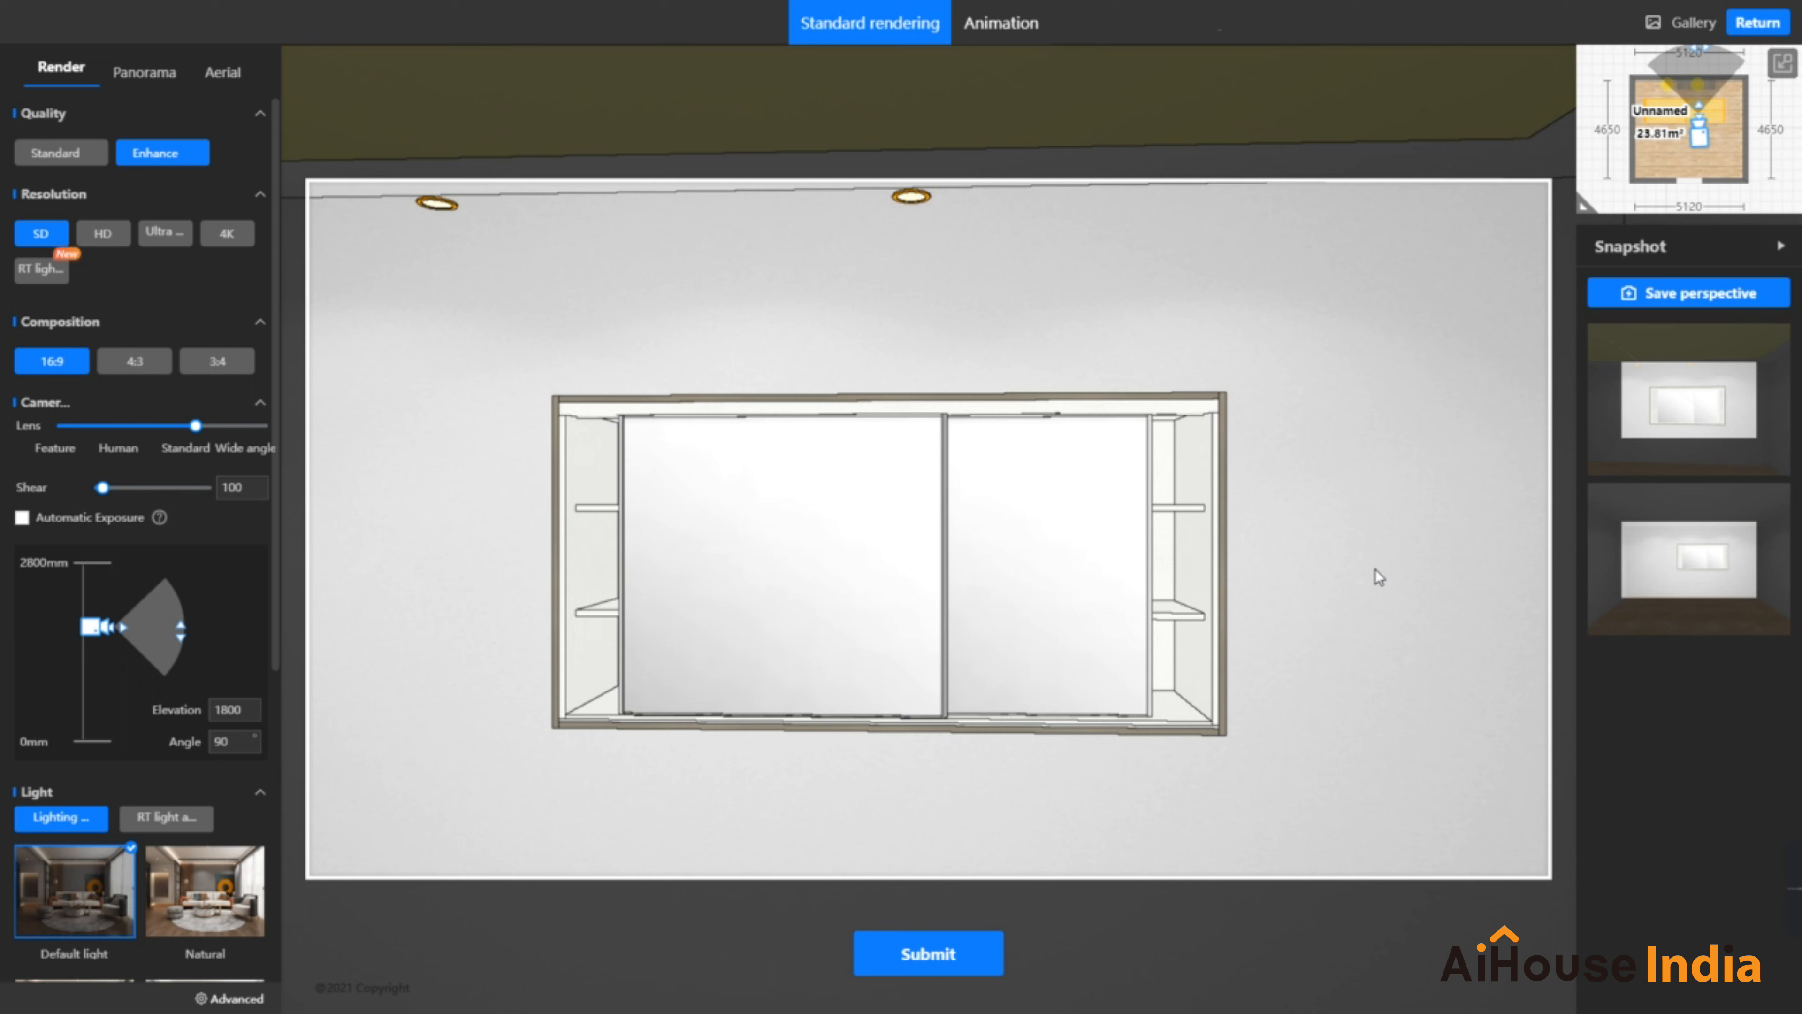
# Set the render resolution to 4K and submit the rendering with the default light and daytime outdoor scene
pyautogui.scroll(-2, 170, 261)
pyautogui.scroll(2, 169, 262)
pyautogui.click(226, 234)
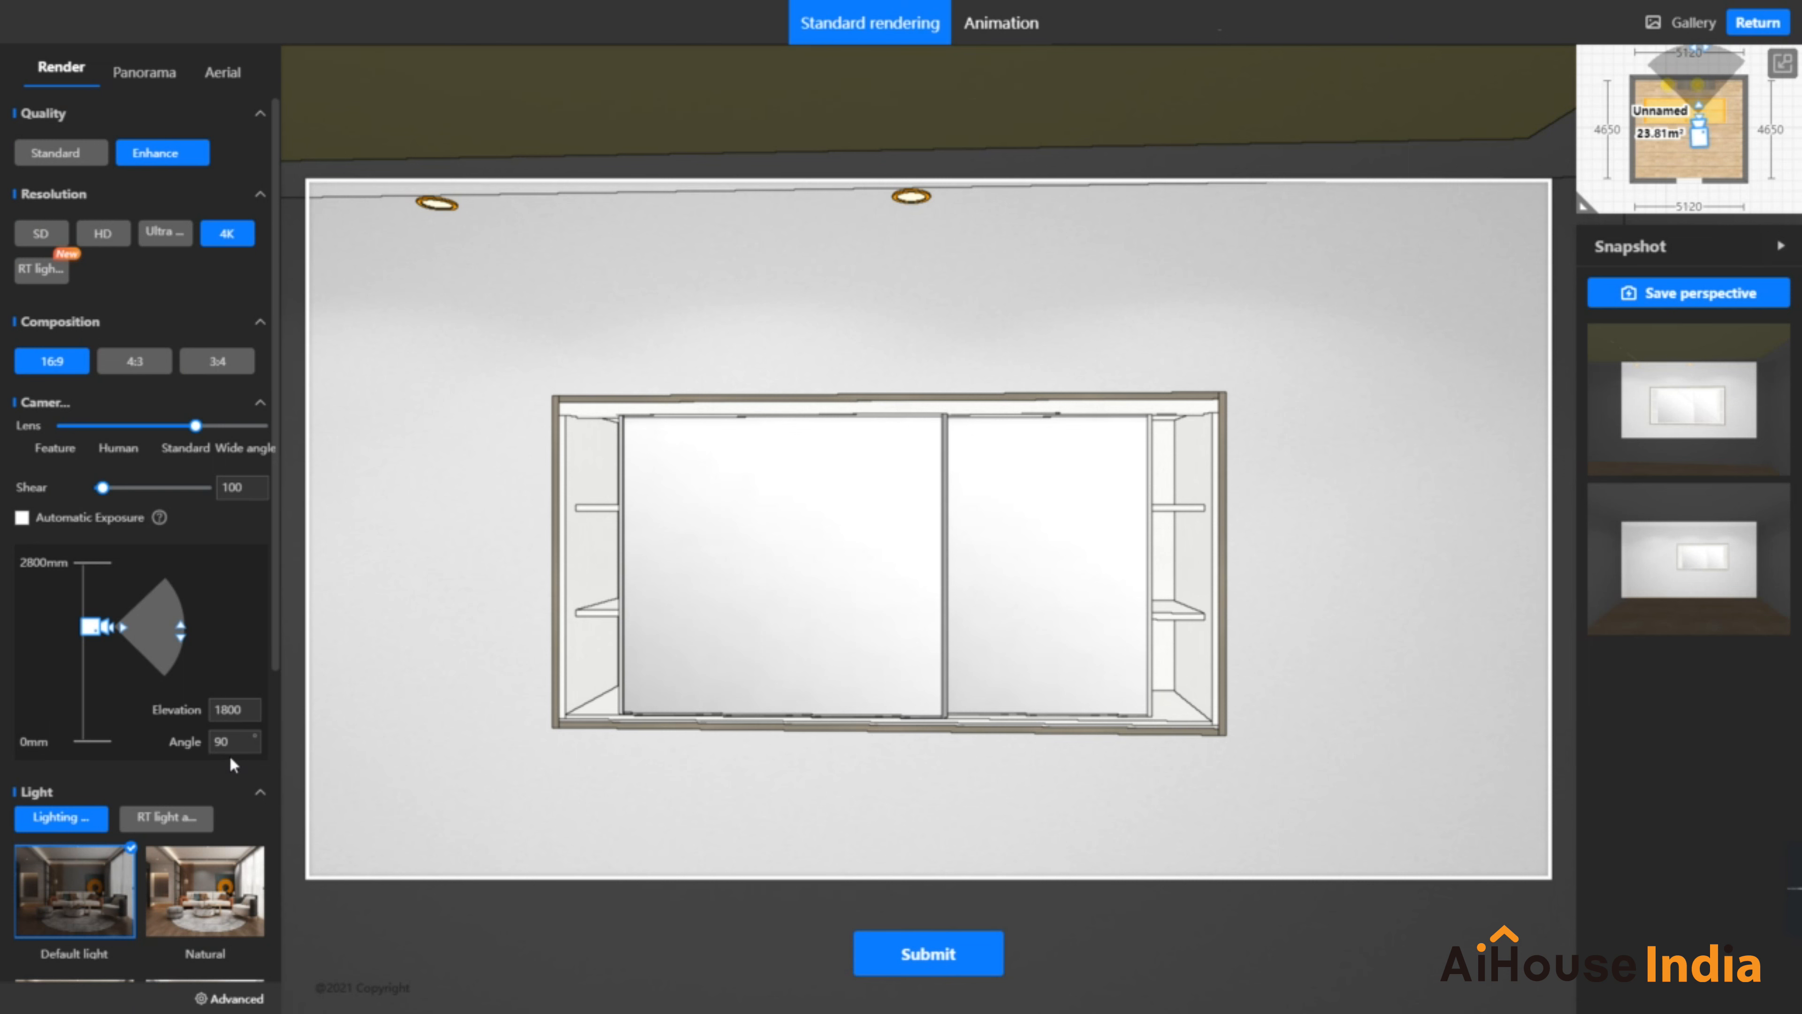
pyautogui.scroll(-4, 234, 759)
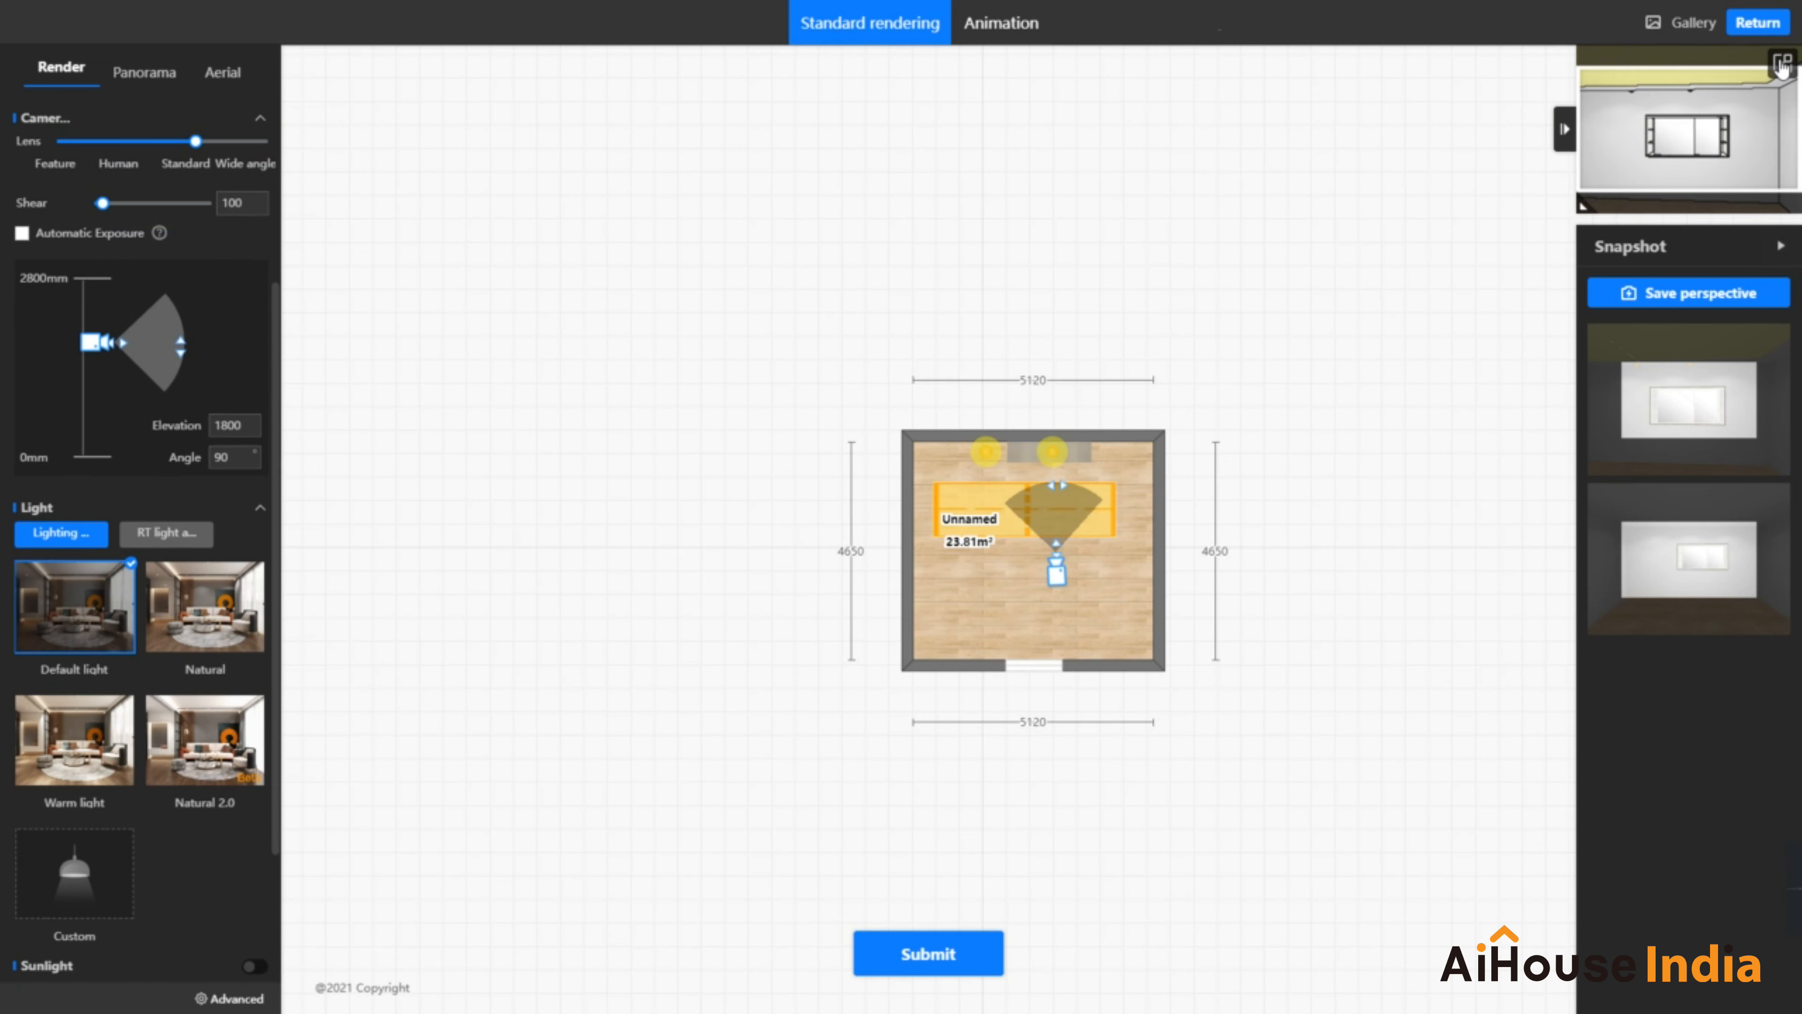
pyautogui.click(1782, 64)
pyautogui.click(1782, 64)
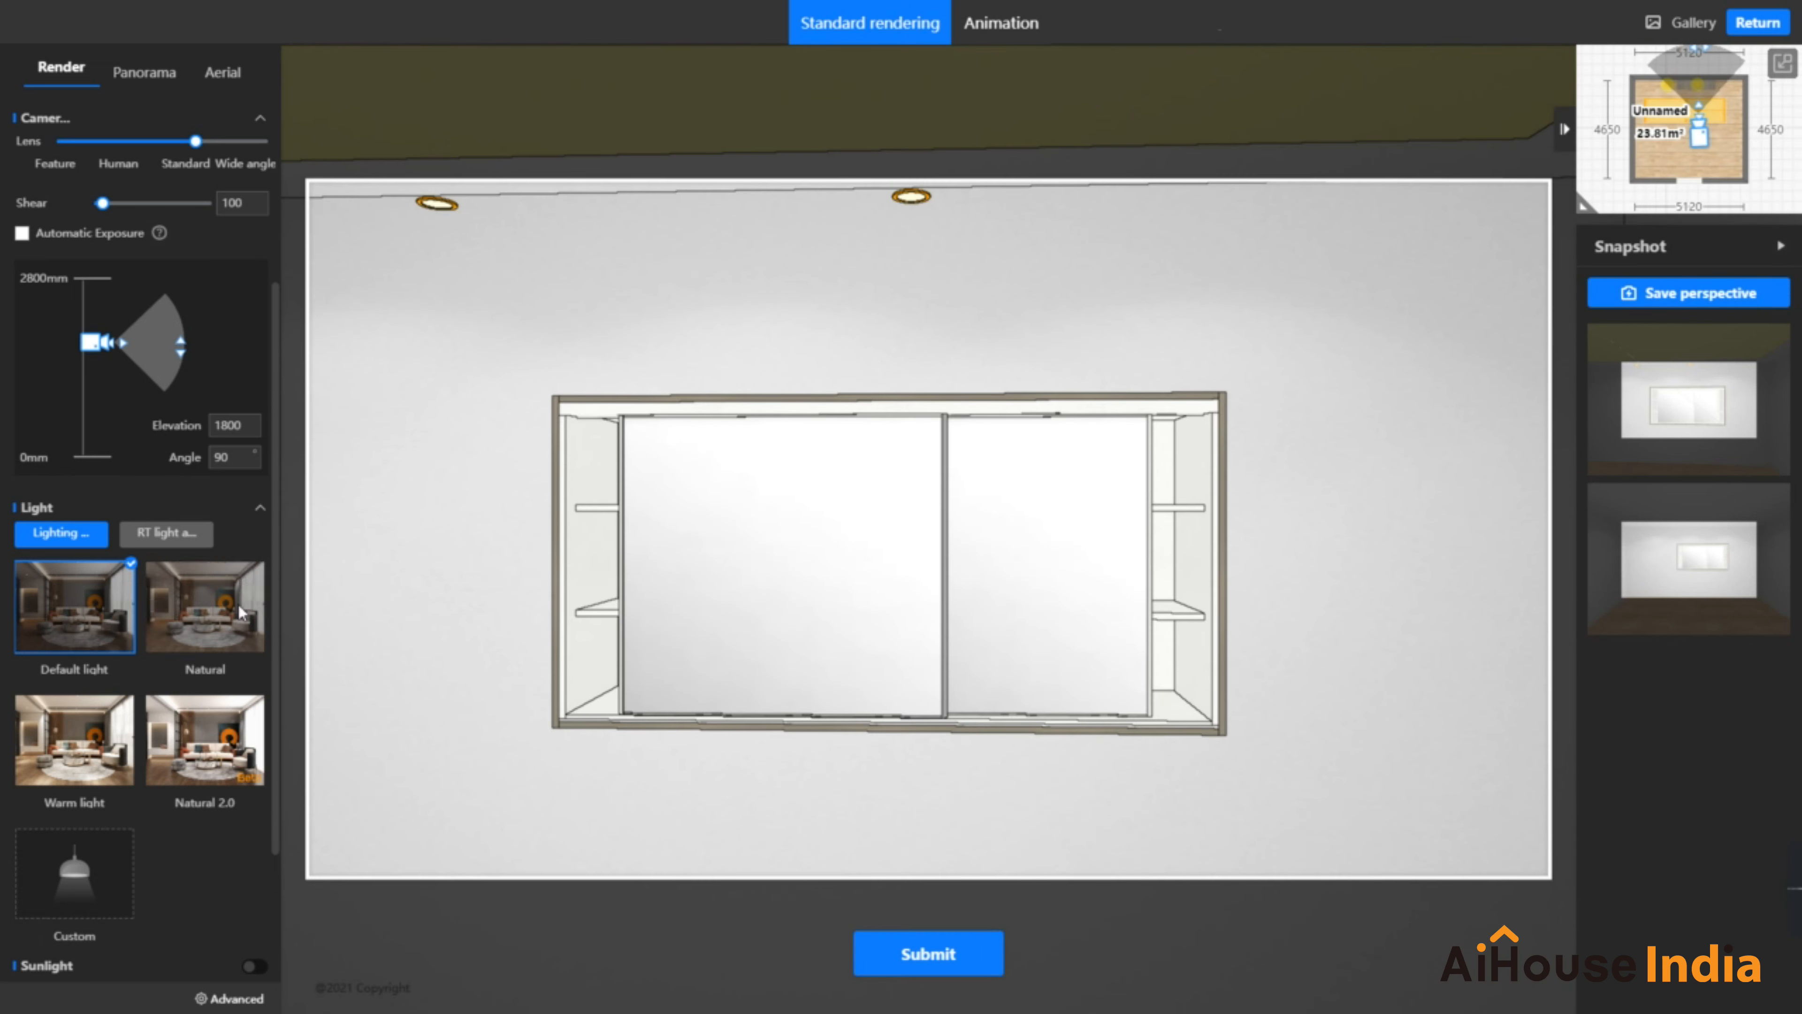
pyautogui.scroll(-1, 239, 612)
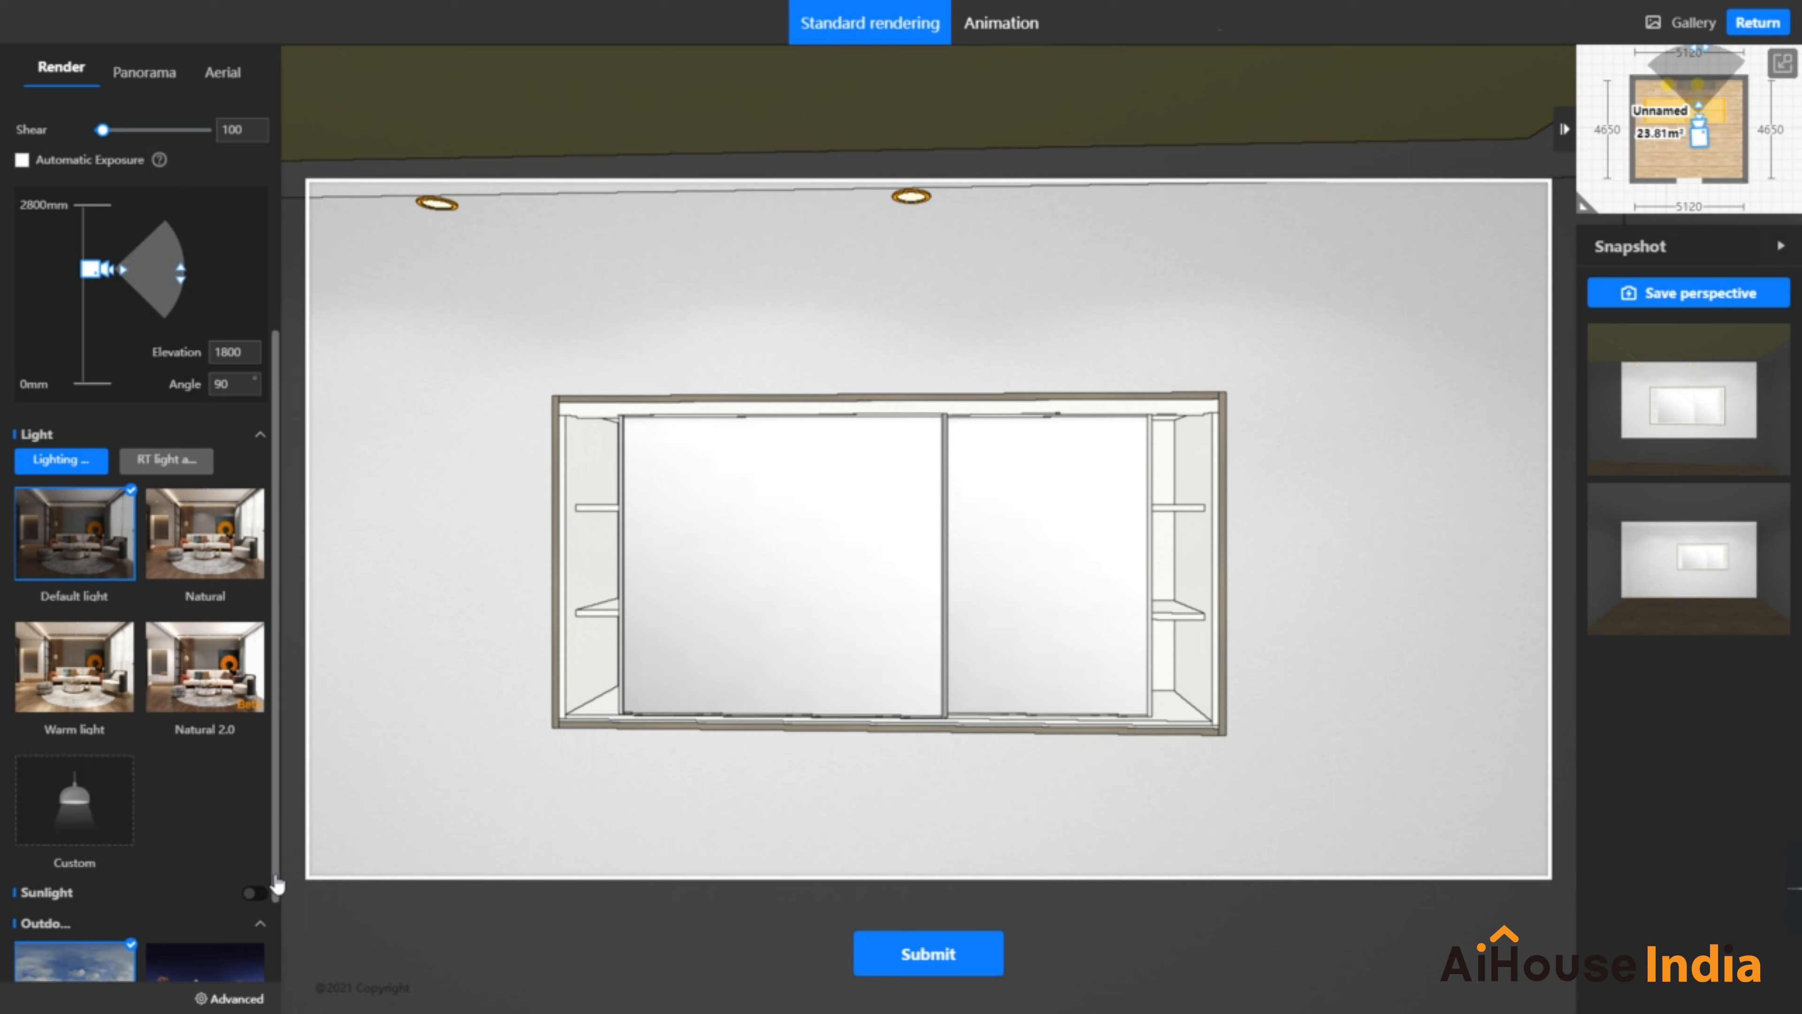
pyautogui.moveTo(277, 880); pyautogui.dragTo(278, 974)
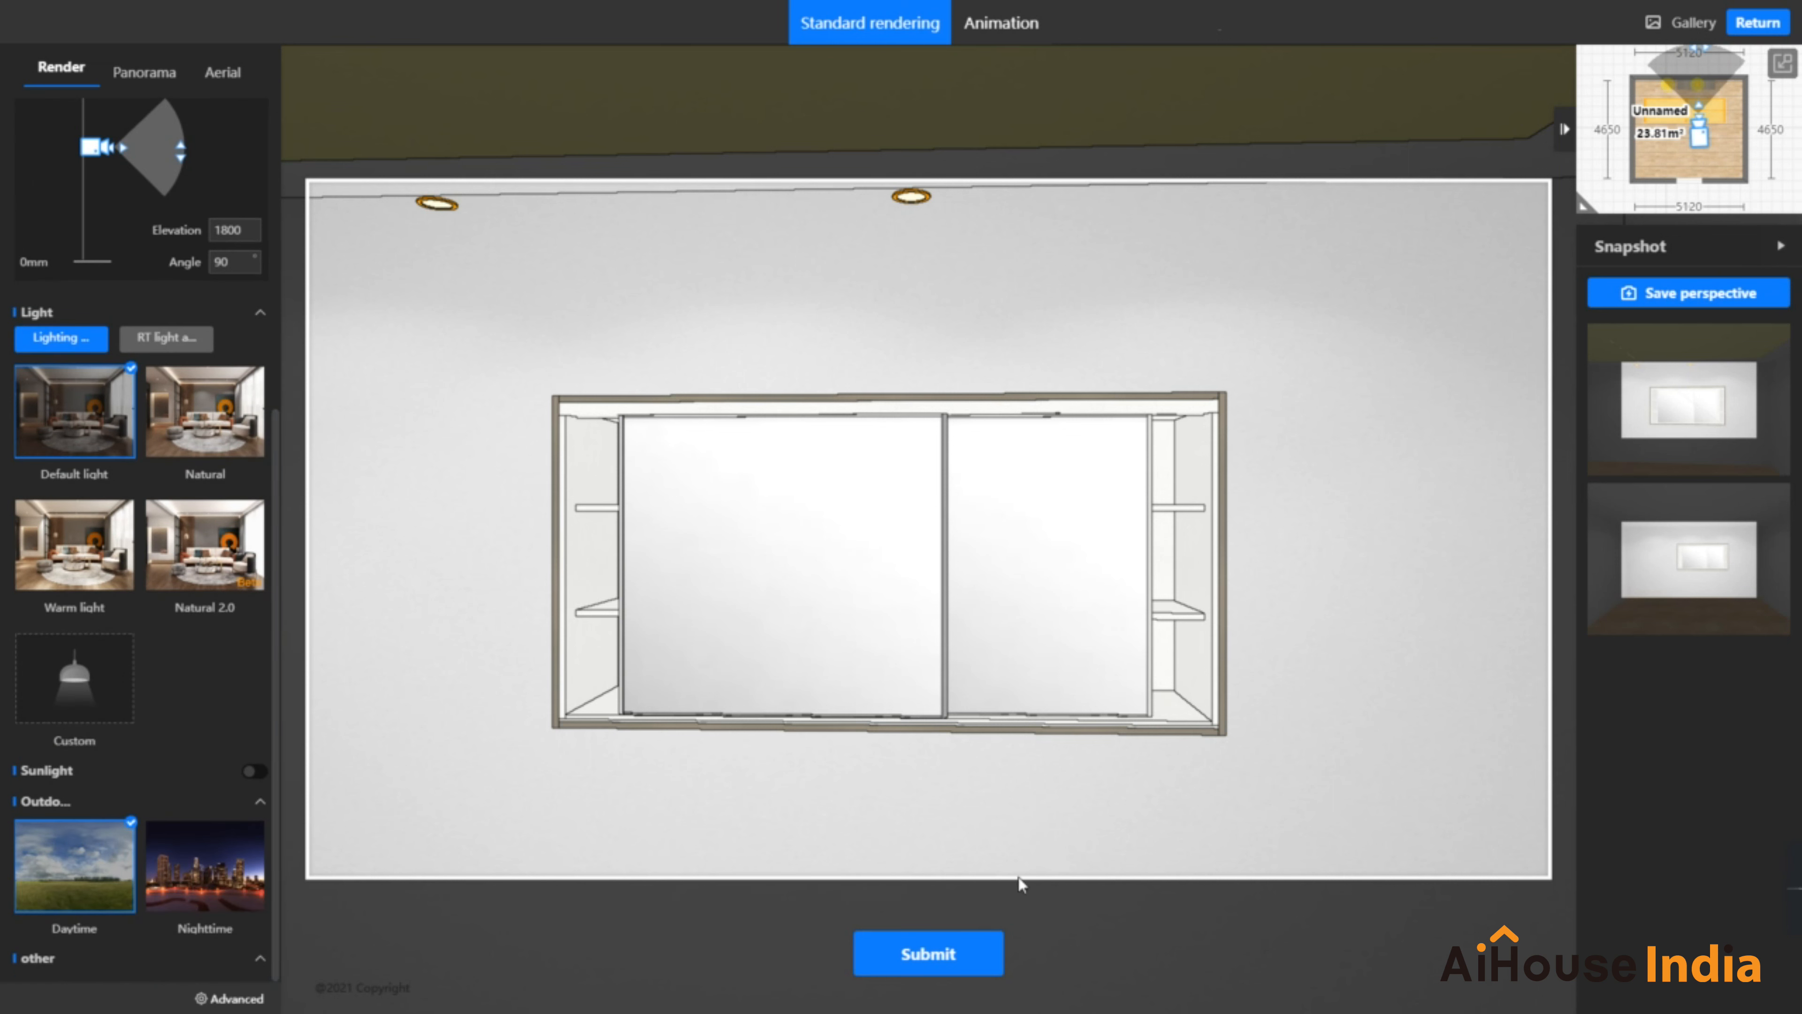
pyautogui.click(908, 953)
# Open the Mirror render from the gallery in the full-size image viewer
pyautogui.click(1685, 22)
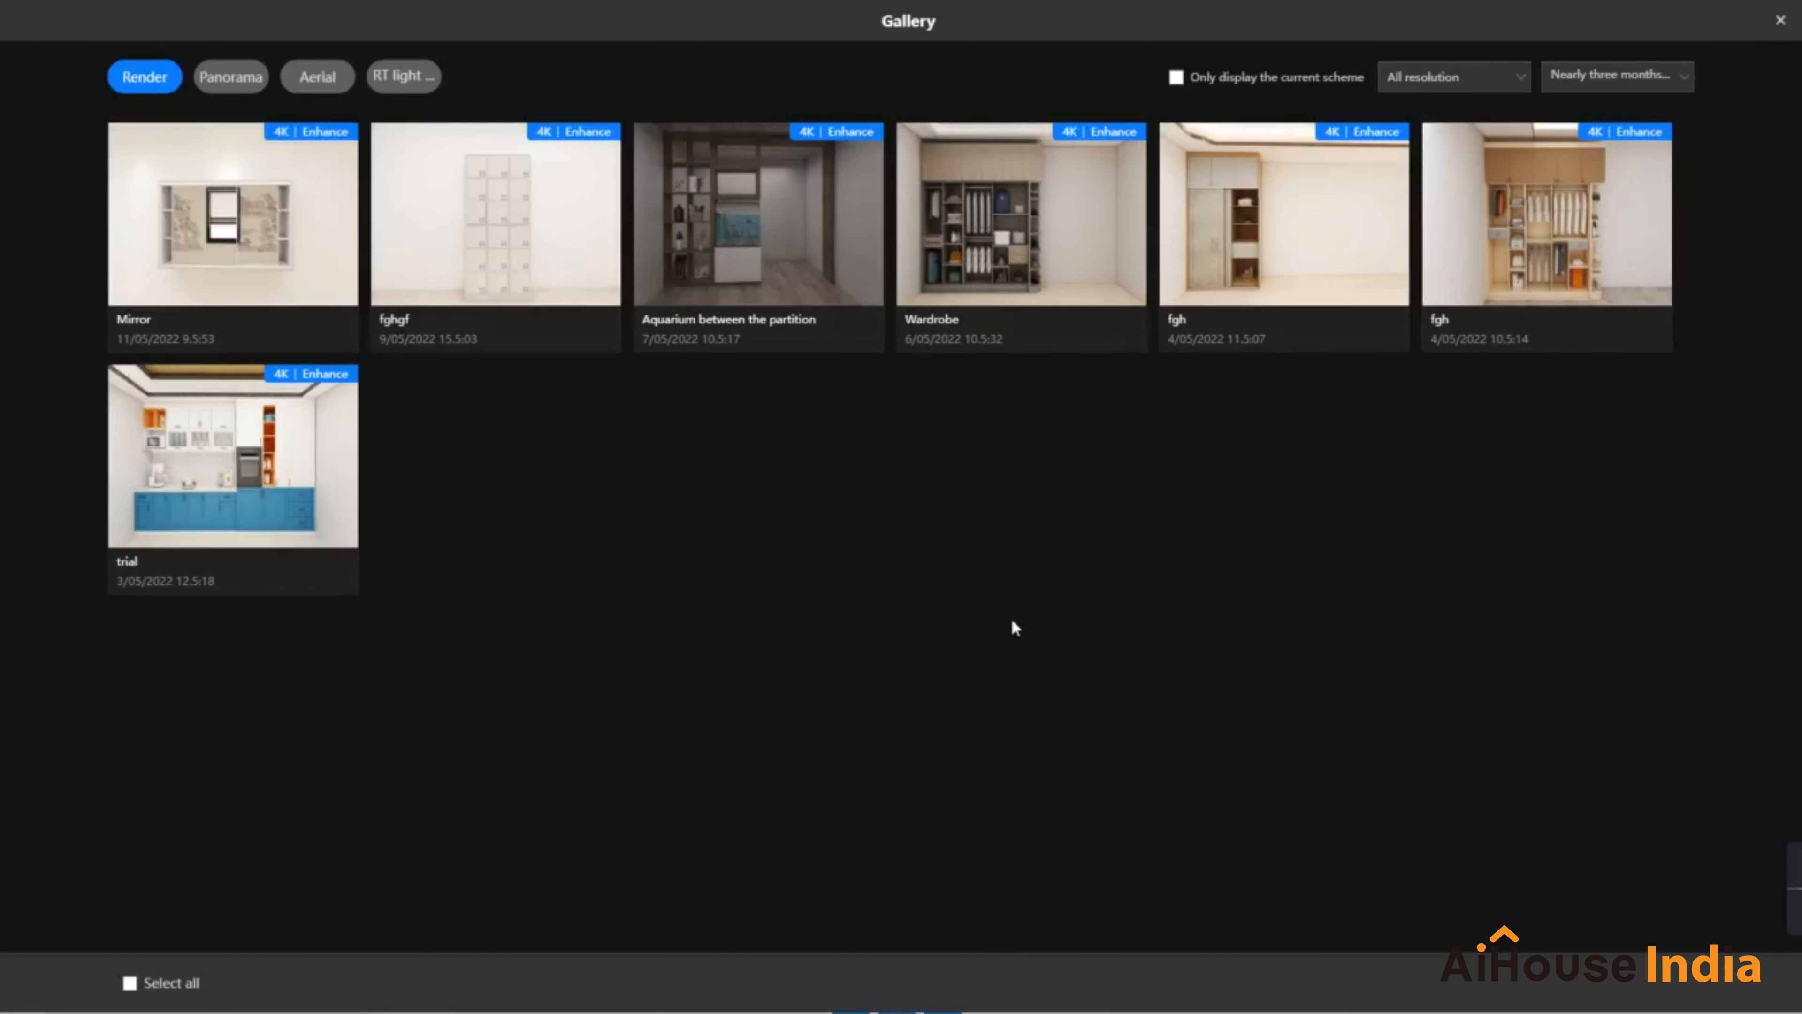
pyautogui.click(274, 212)
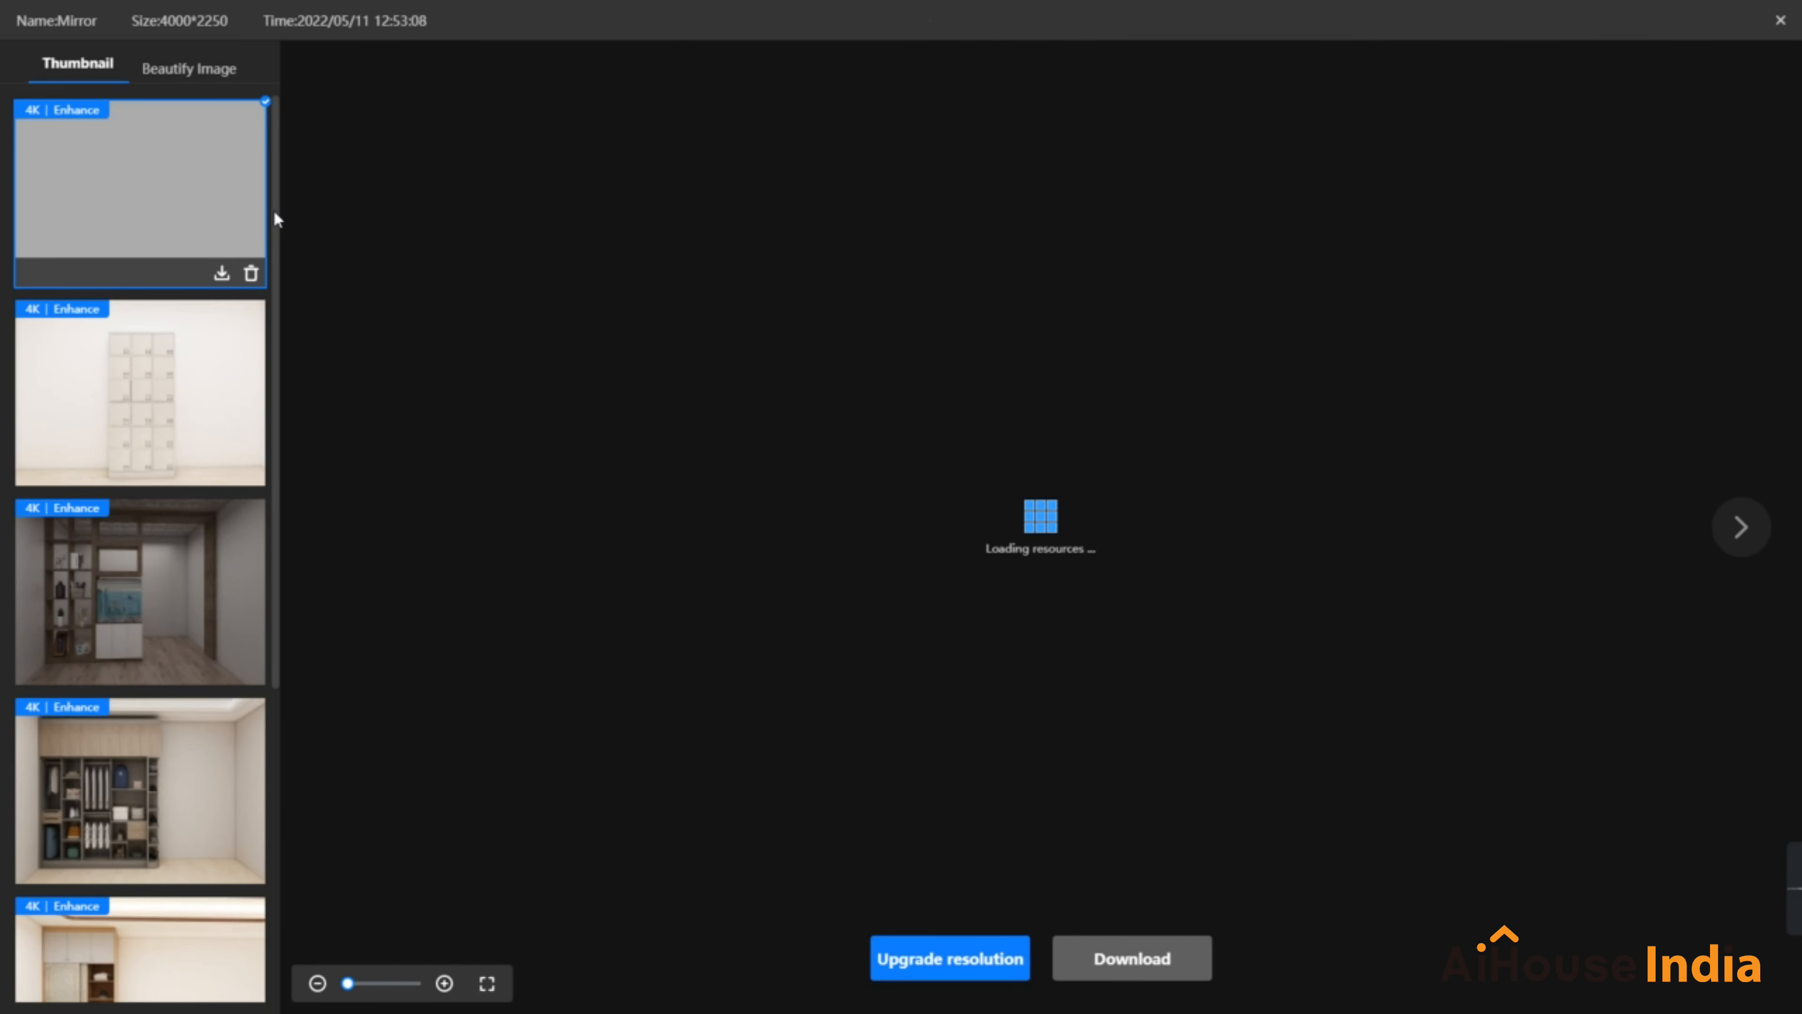